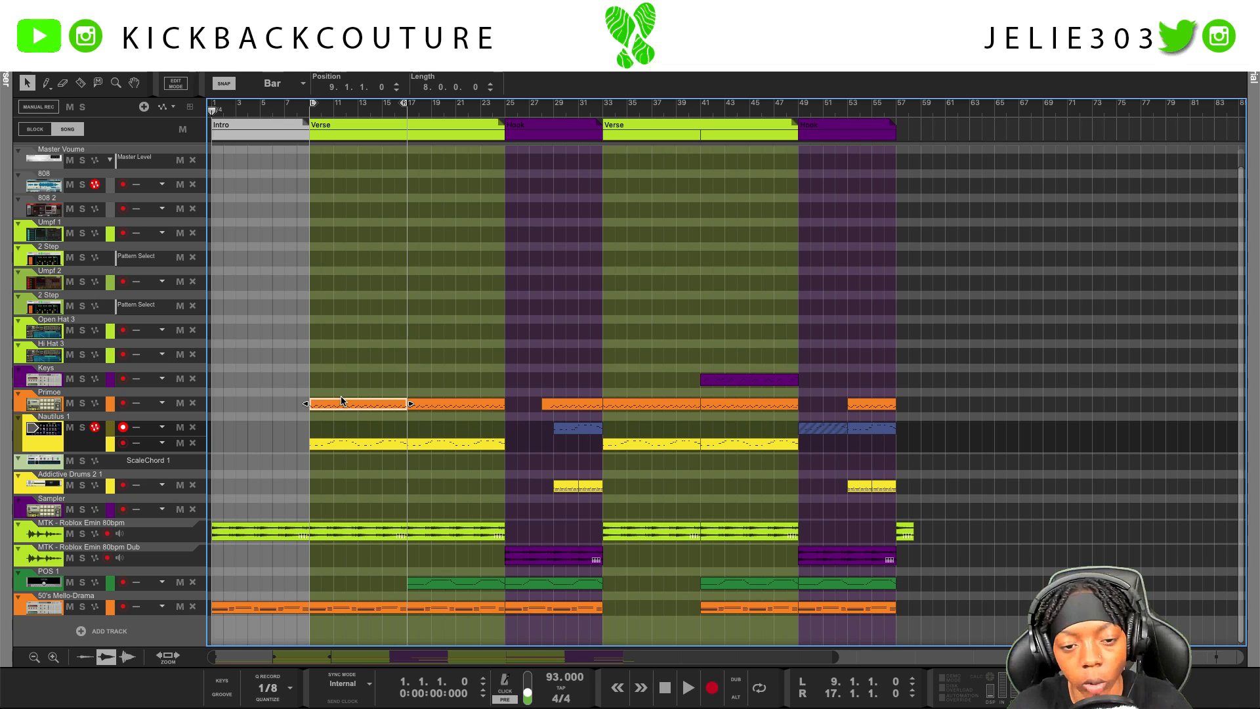
# Play the song from bar 9 at the start of the first verse and solo the Primoe track
pyautogui.press('space')
pyautogui.press('space')
pyautogui.hotkey('alt', 'Left')
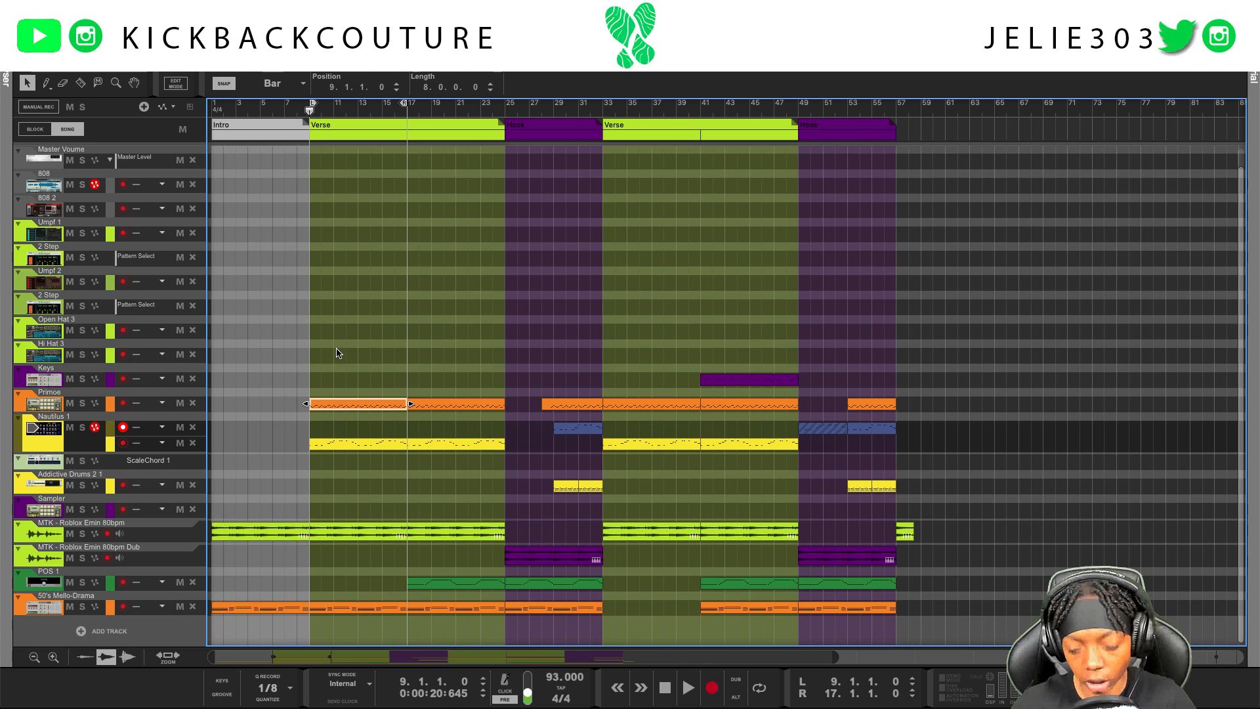
pyautogui.press('space')
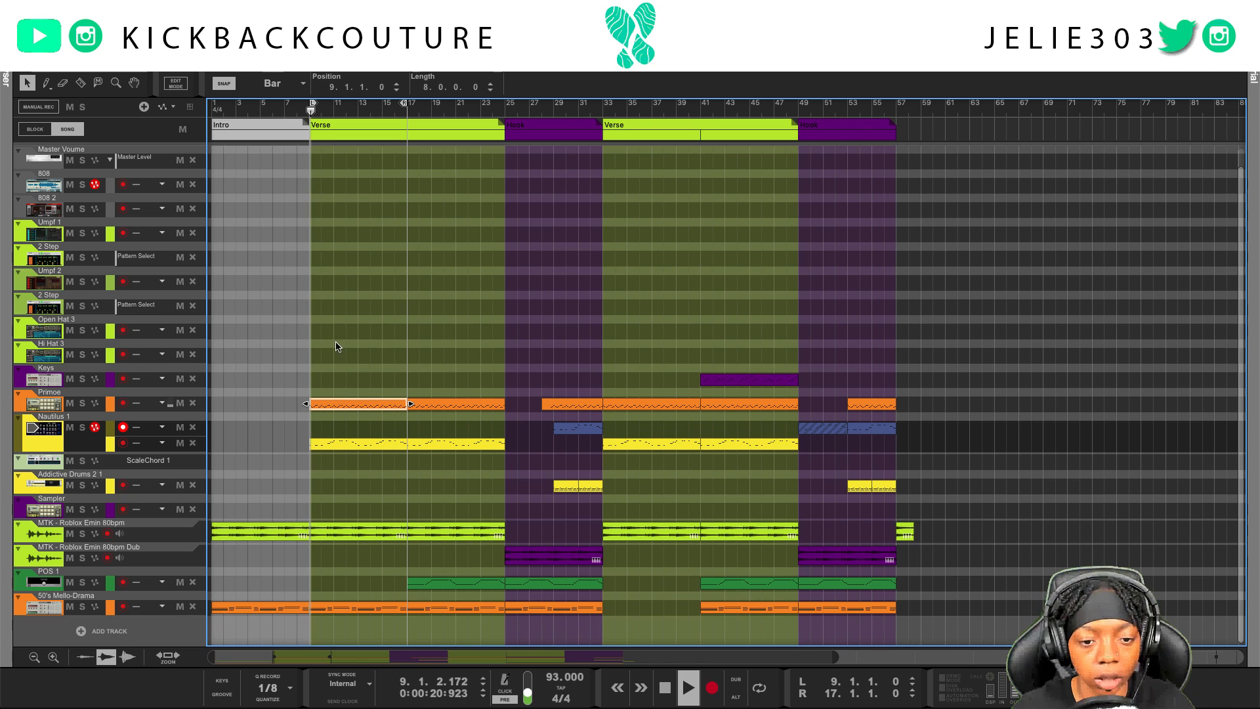
pyautogui.click(83, 404)
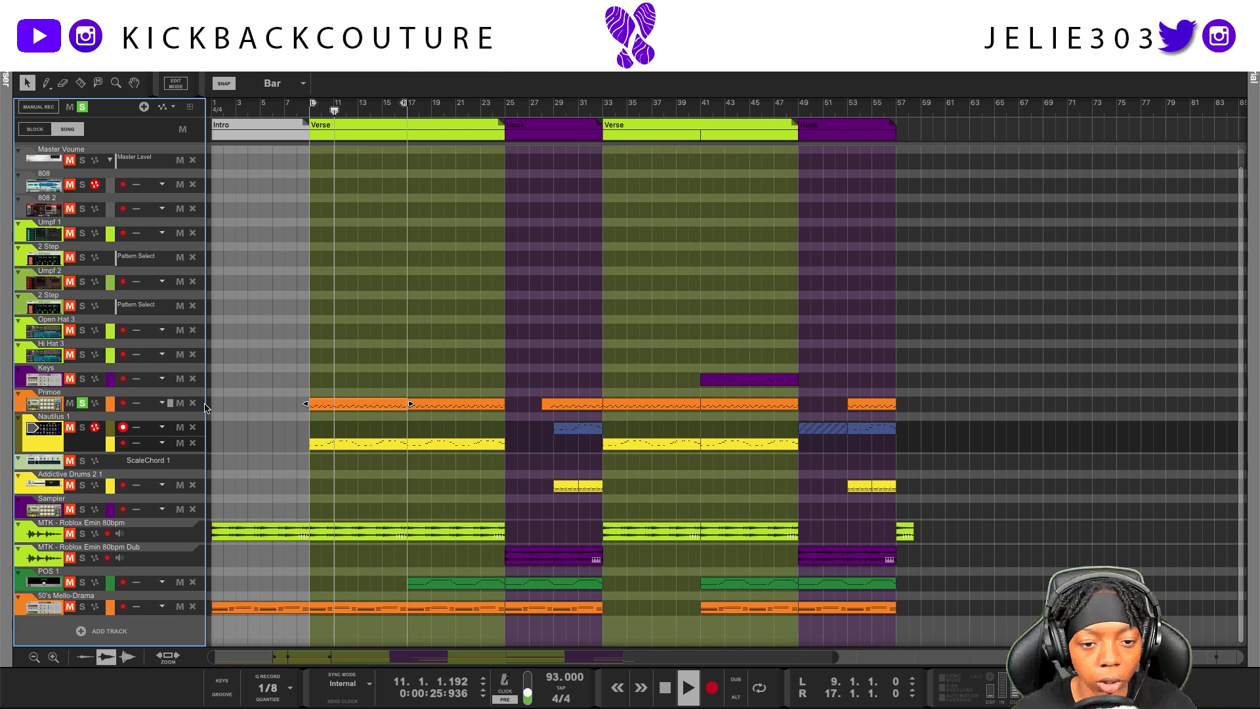
# Open the first Primoe clip for note editing and show the ReGroove Mixer, glancing at the main mixer
pyautogui.doubleClick(341, 404)
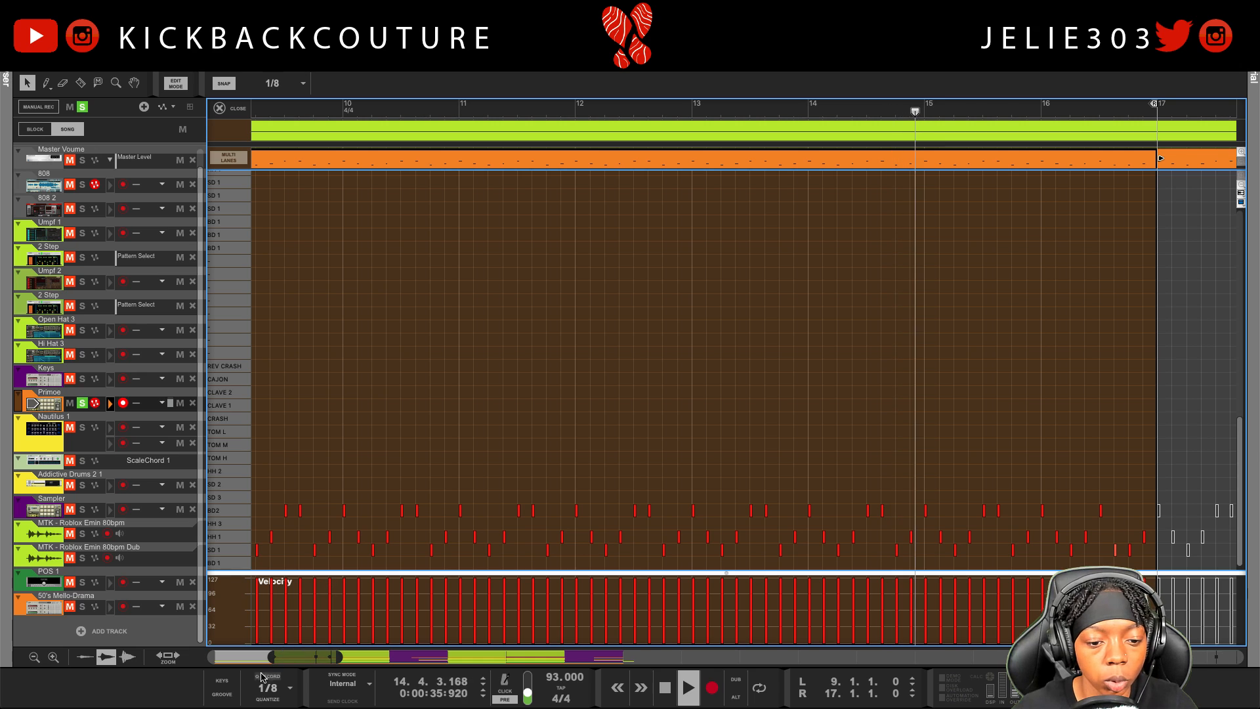
pyautogui.click(222, 694)
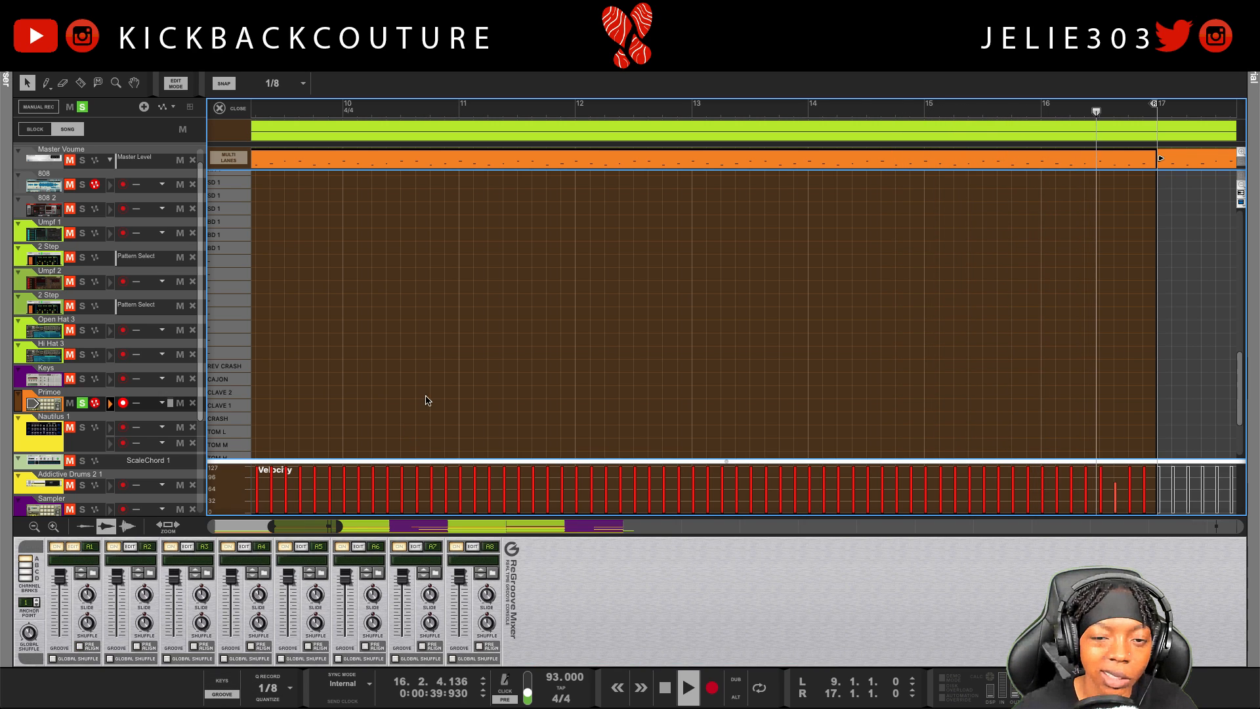
pyautogui.press('F5')
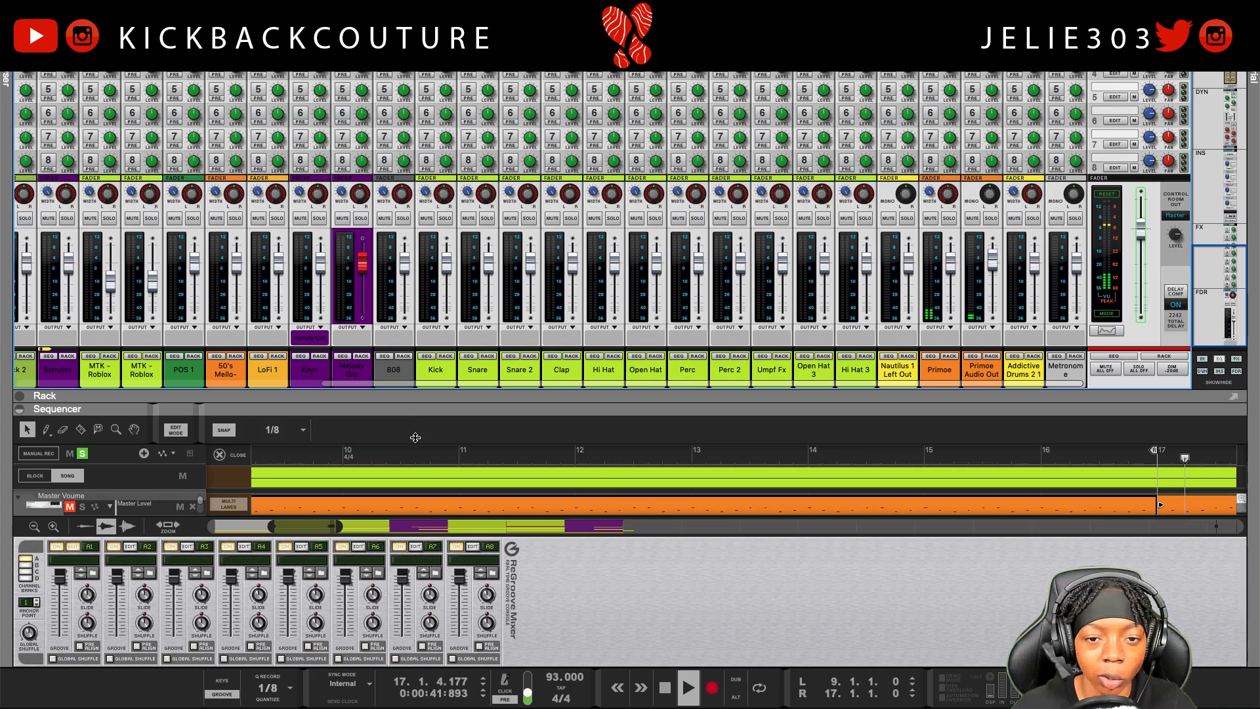
pyautogui.scroll(8, 469, 363)
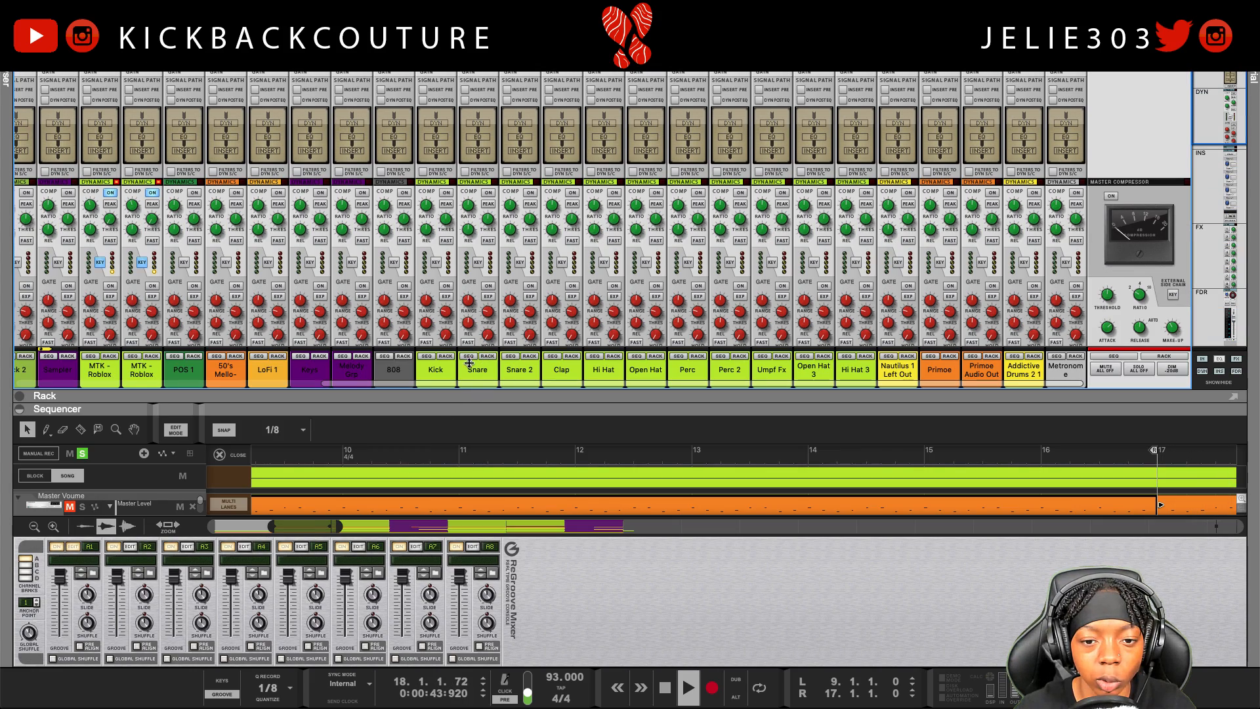
pyautogui.press('F5')
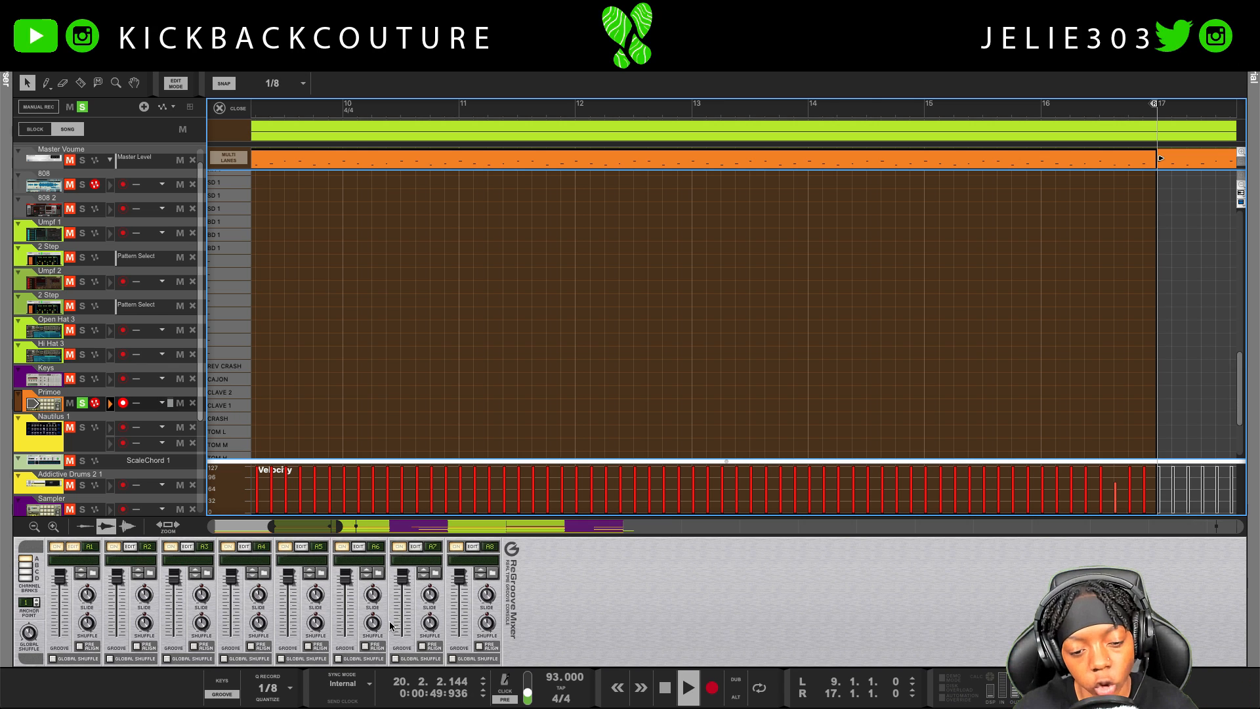
# Stop playback and set the song position to bar 9
pyautogui.press('space')
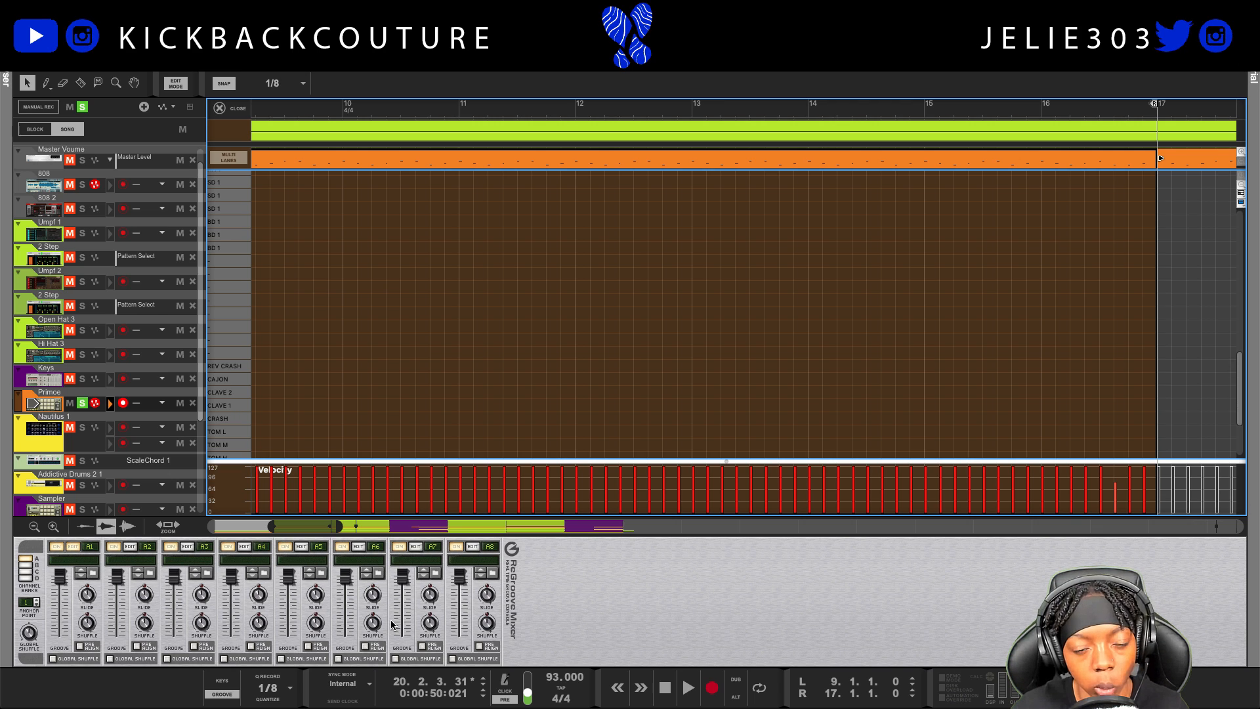
pyautogui.write('9')
pyautogui.press('Return')
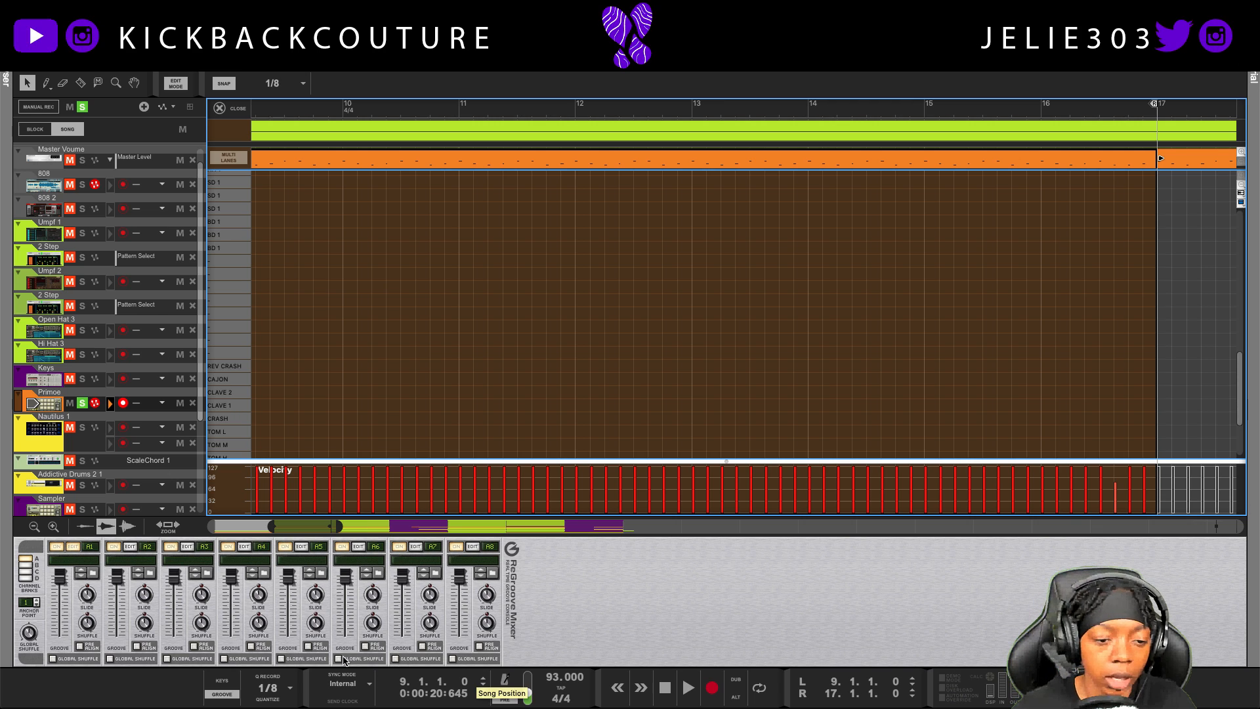
# Assign the Primoe track's note lane to ReGroove channel A1
pyautogui.scroll(-5, 296, 416)
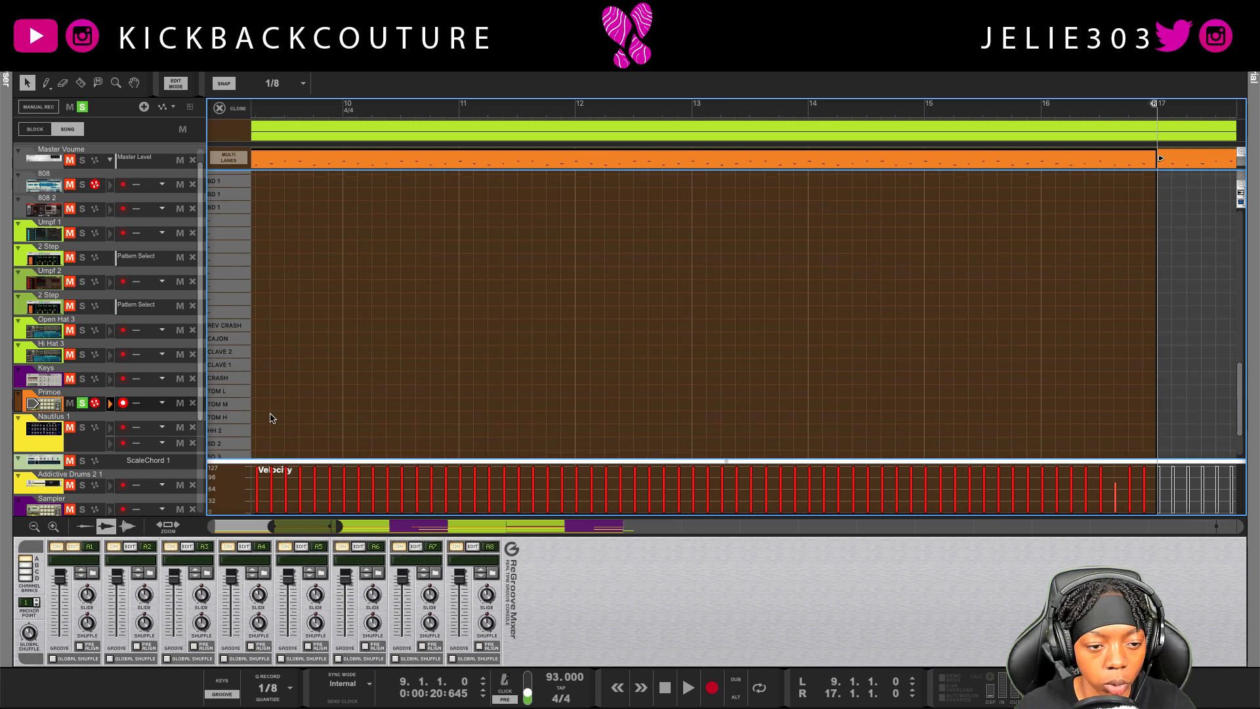
pyautogui.scroll(-4, 234, 258)
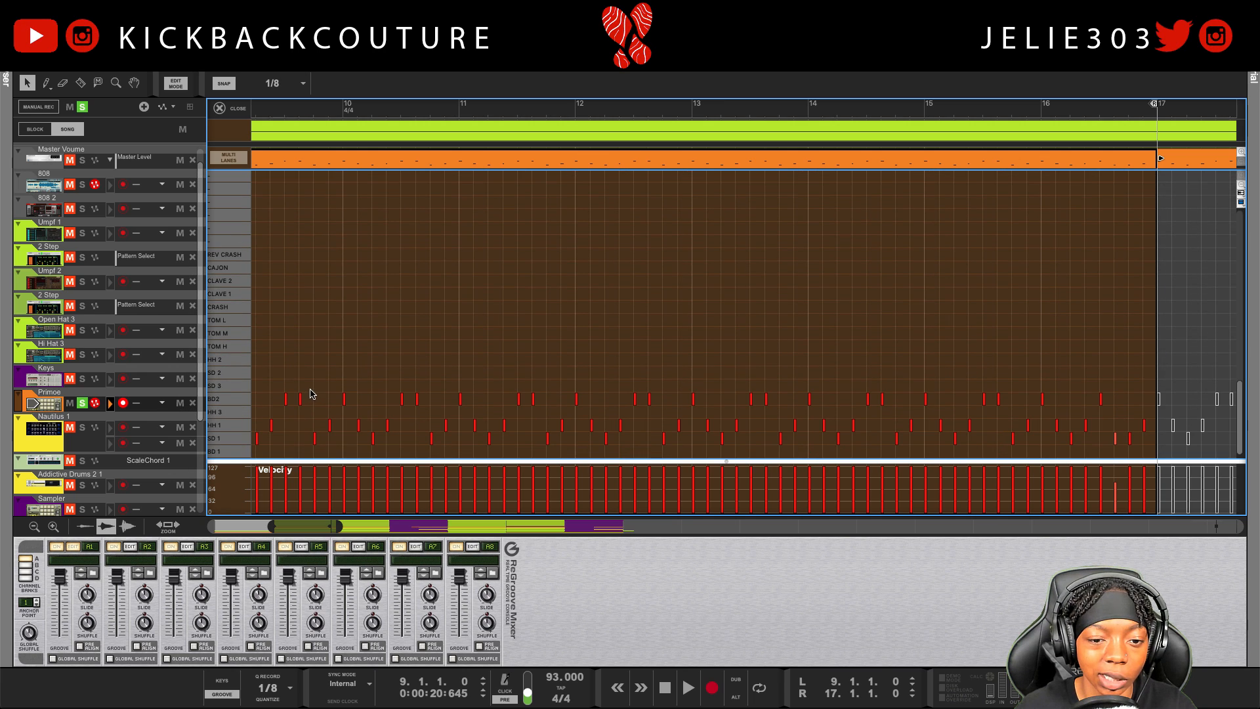
pyautogui.click(156, 406)
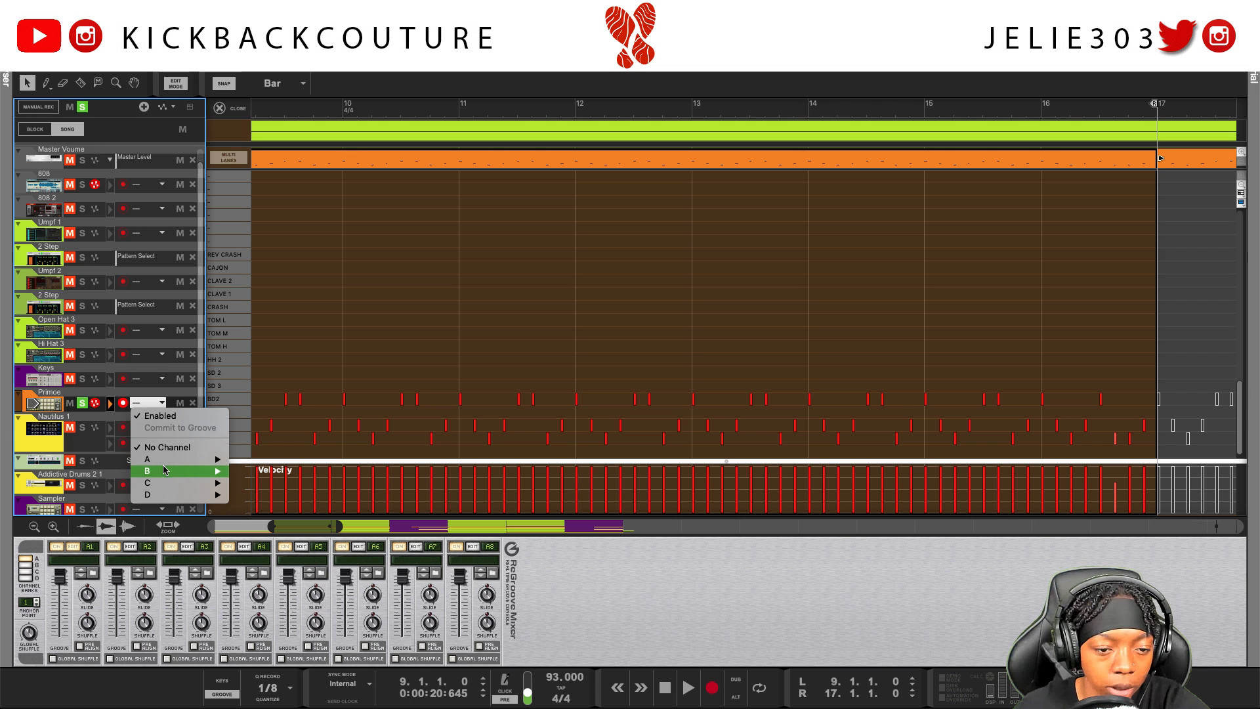
pyautogui.moveTo(168, 462)
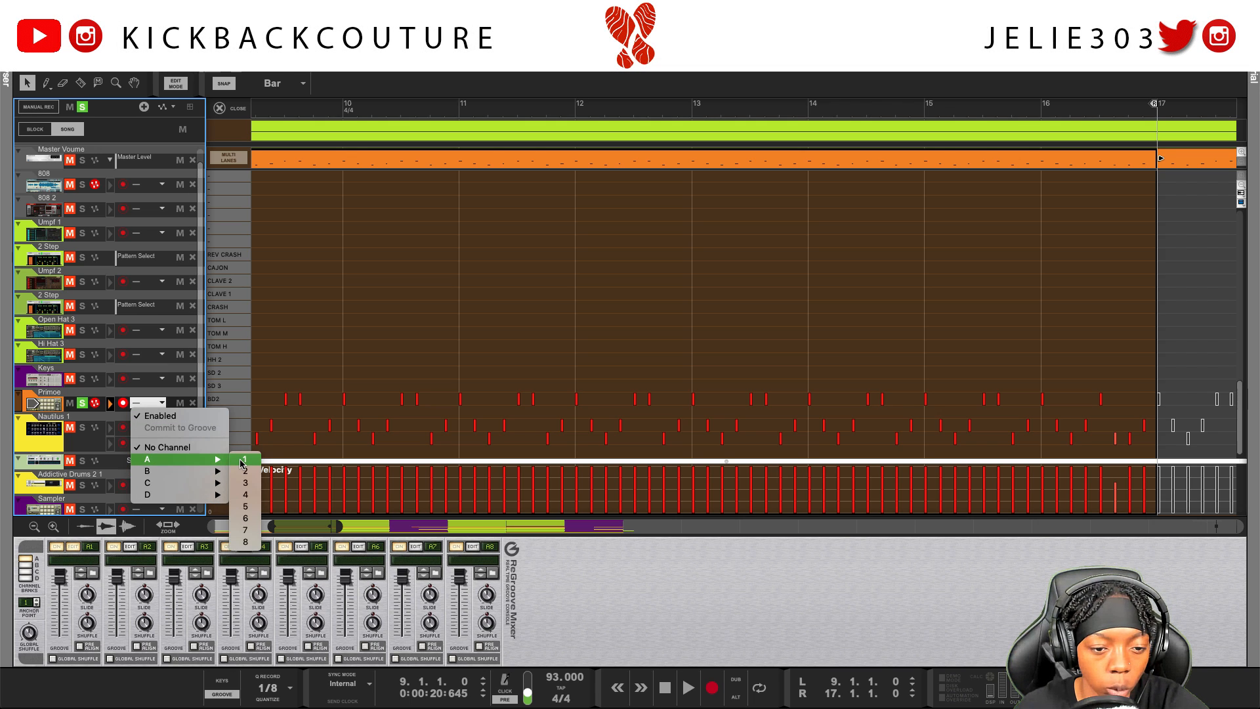
pyautogui.click(243, 462)
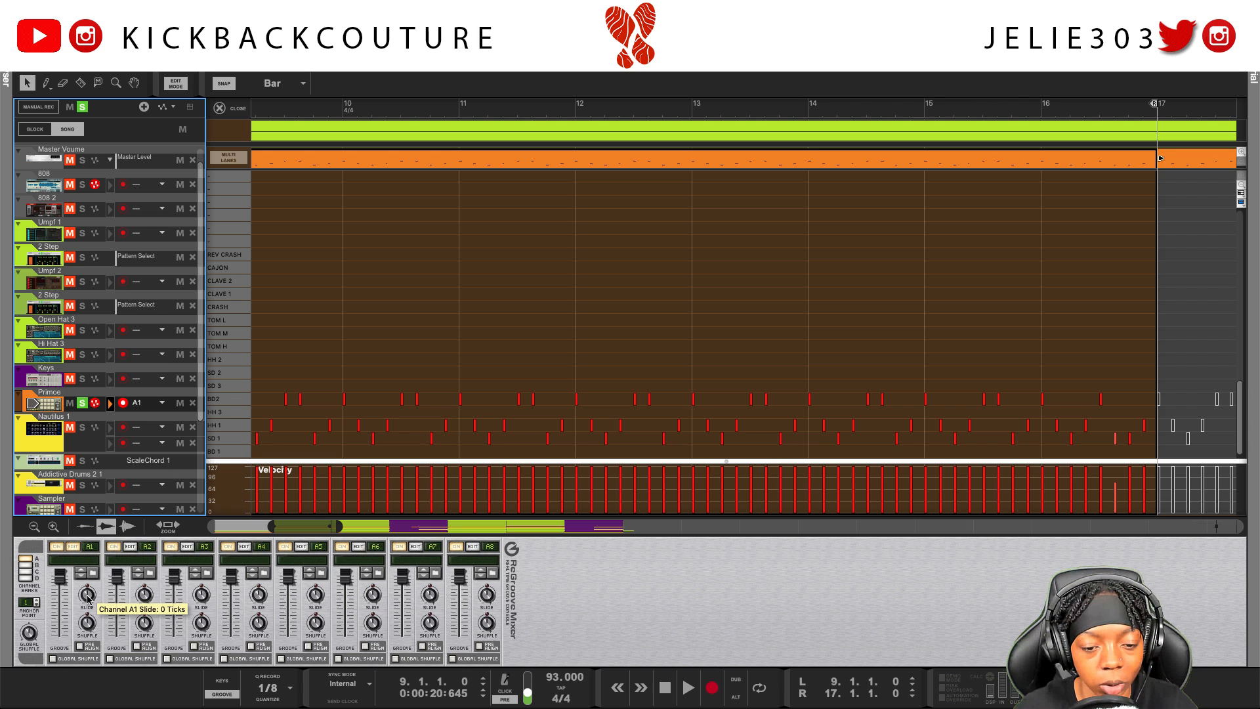
# Raise channel A1's Slide during playback and reset it to 0 ticks
pyautogui.press('space')
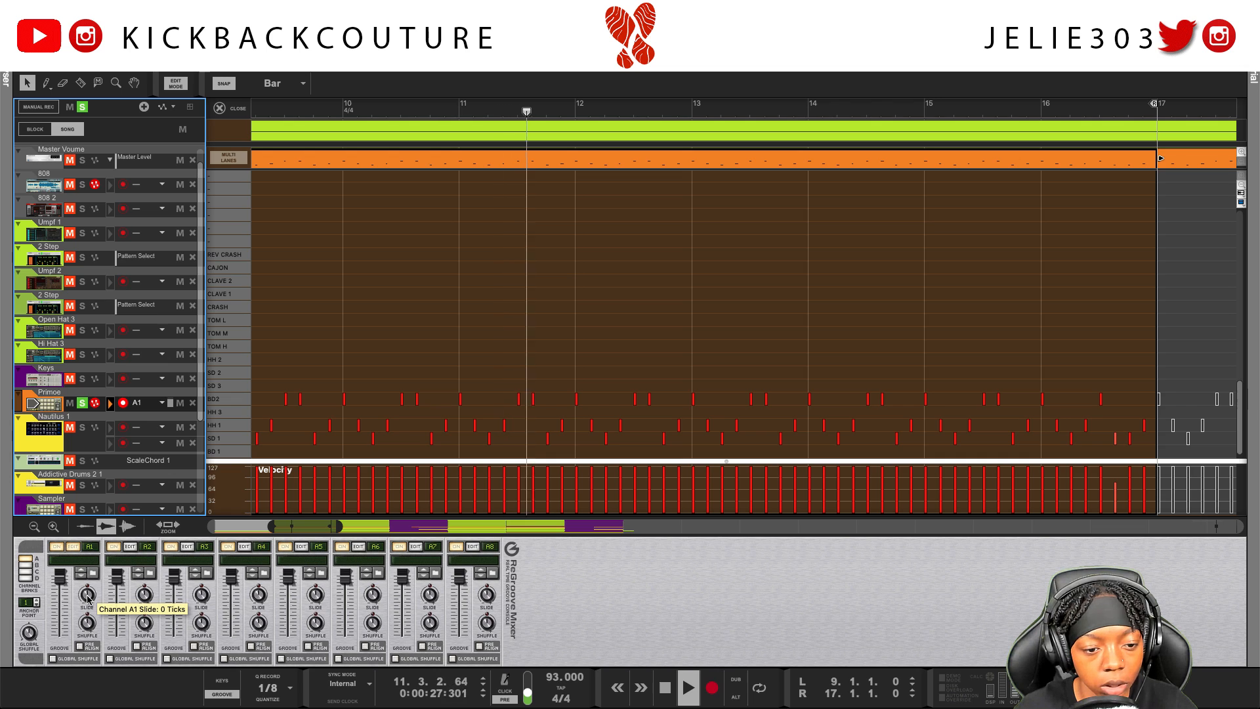
pyautogui.moveTo(88, 600); pyautogui.dragTo(86, 586)
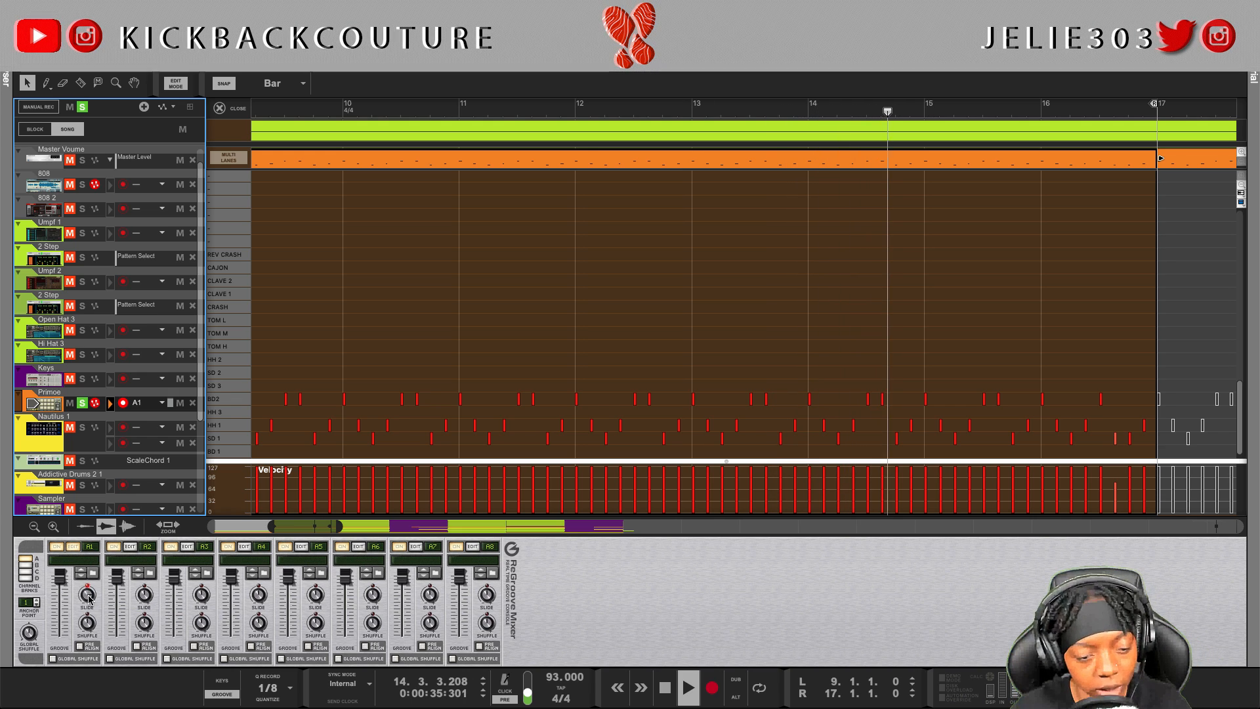
pyautogui.keyDown('super'); pyautogui.click(89, 599); pyautogui.keyUp('super')
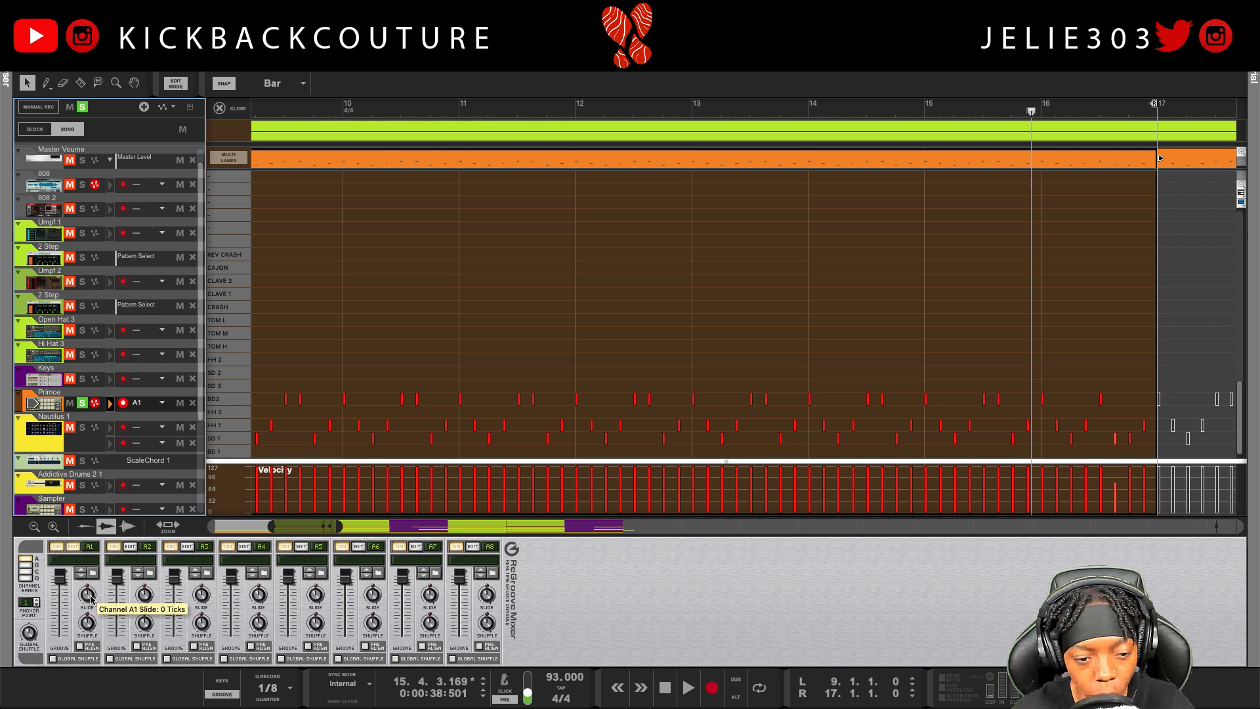
# Audition the SD 1 and BD2 drum sounds and examine the Primoe clip's notes from bar 9
pyautogui.click(238, 439)
pyautogui.click(233, 402)
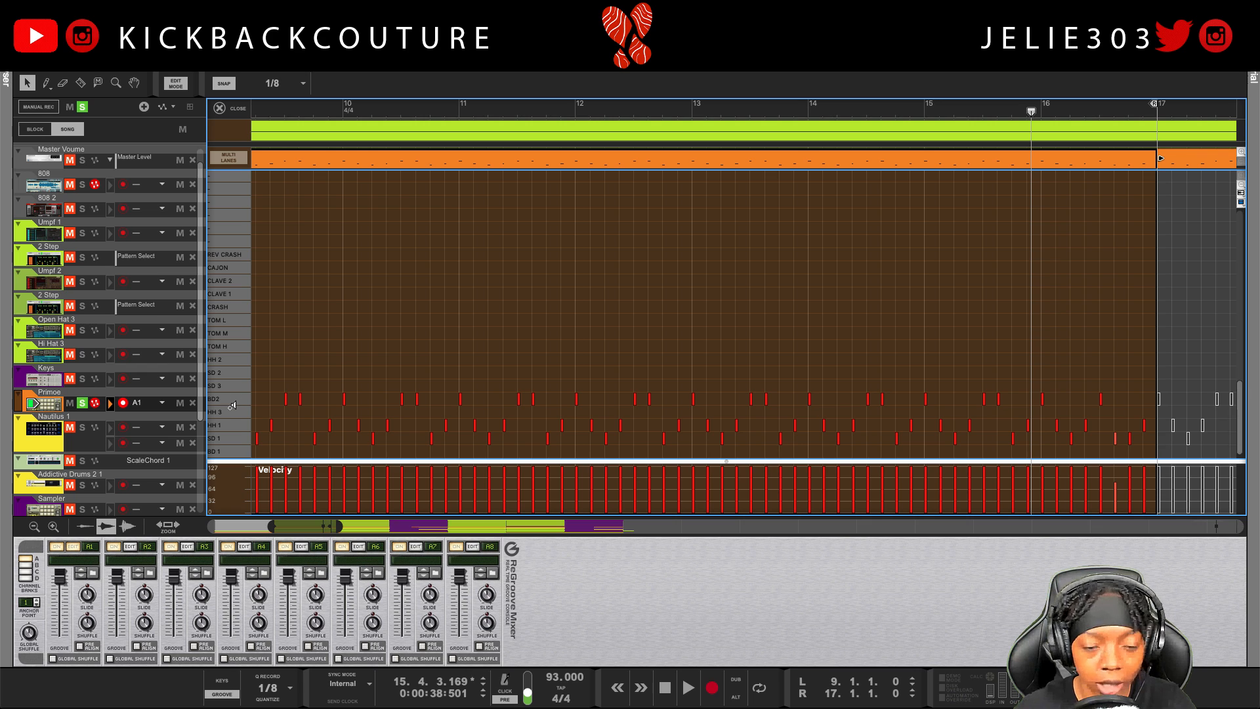
pyautogui.hscroll(-3, 328, 436)
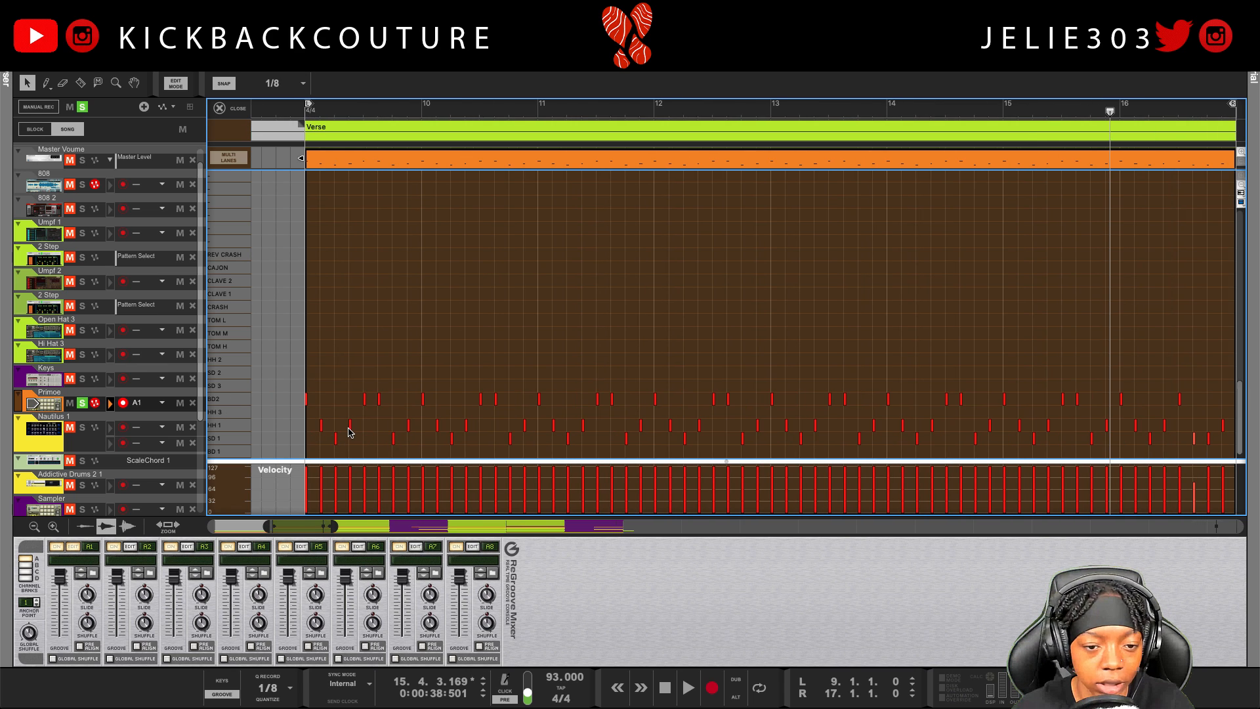
# Close the note editor and select all clips on the Primoe track
pyautogui.click(223, 108)
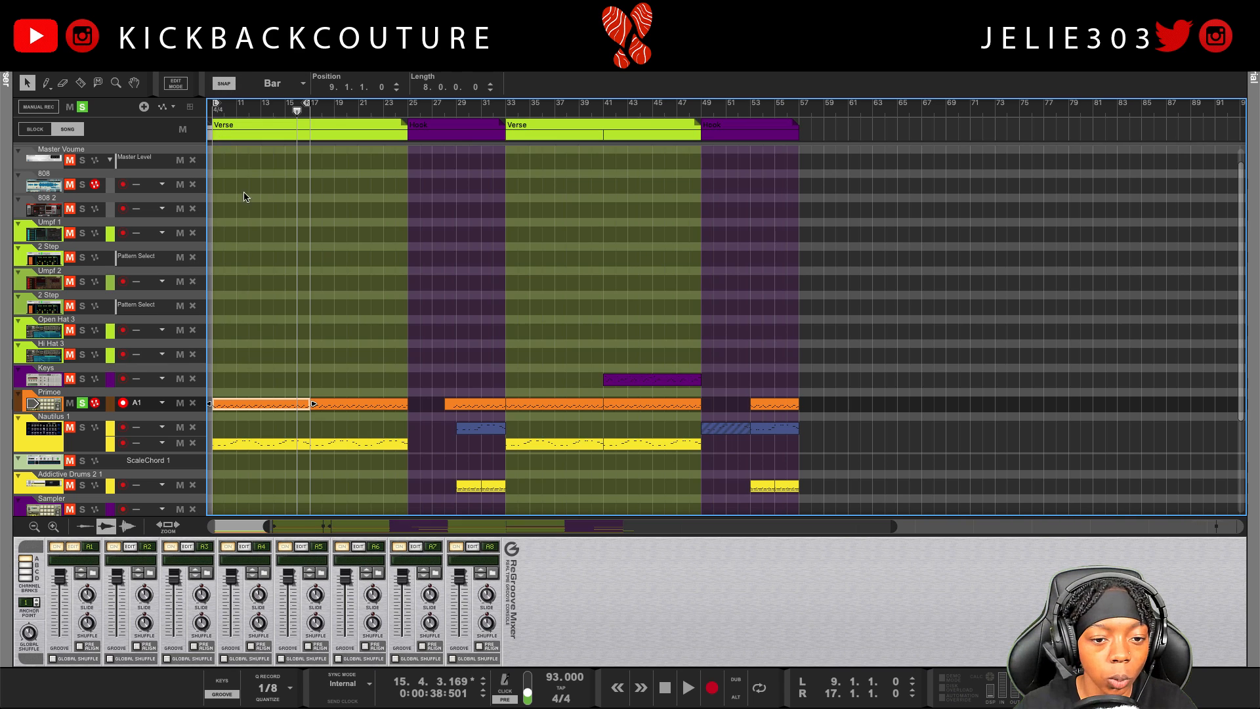
pyautogui.scroll(-1, 656, 381)
pyautogui.moveTo(822, 369); pyautogui.dragTo(244, 381)
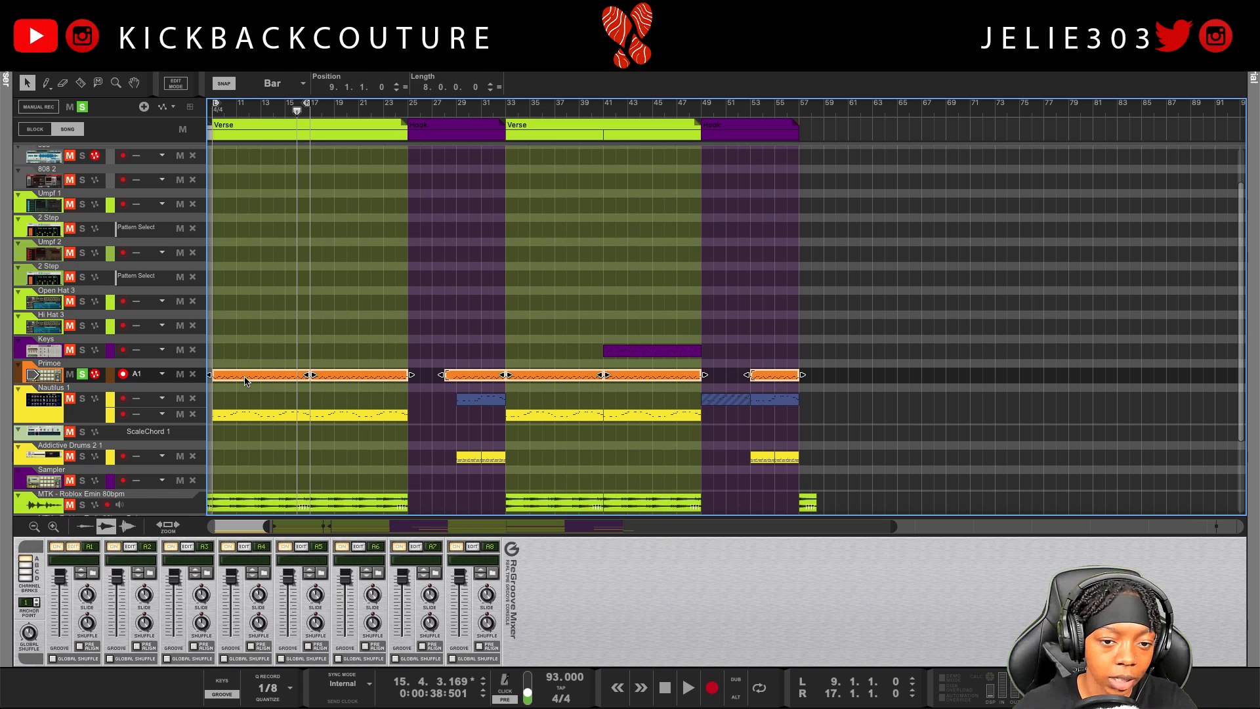
# Open the Tool Window beside the arrangement and expand its Extract Notes to Lanes settings
pyautogui.press('F8')
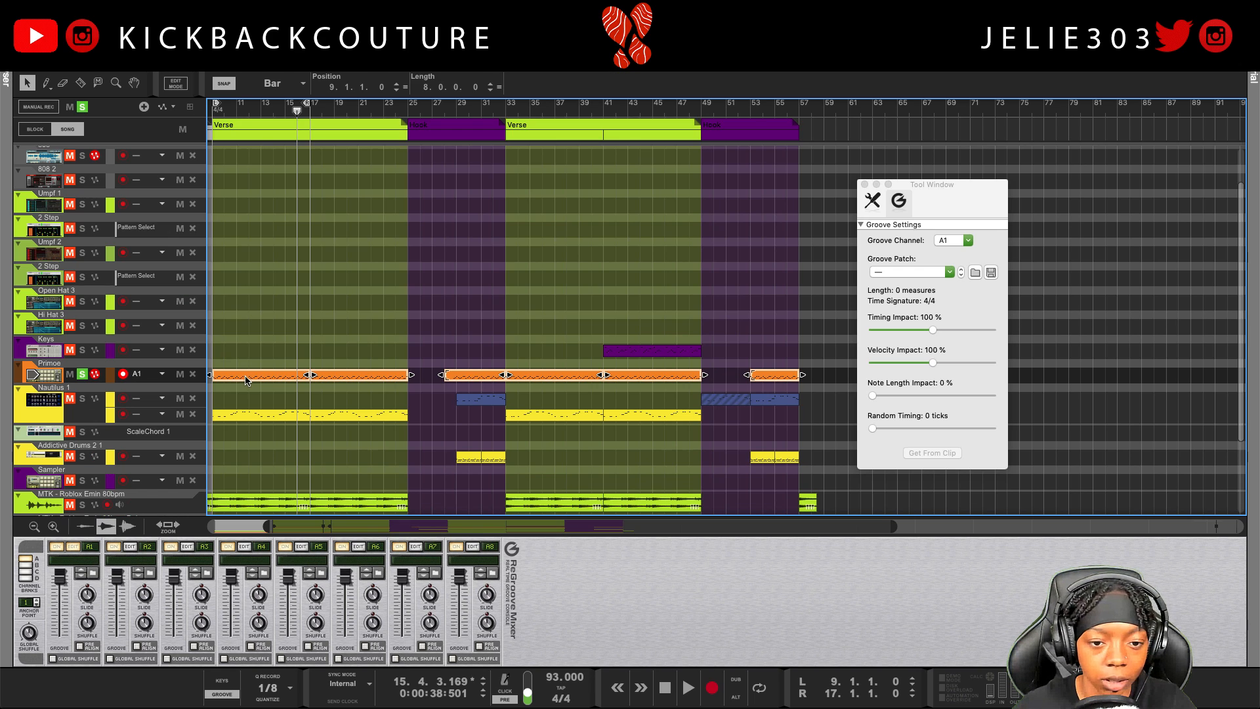
pyautogui.click(878, 203)
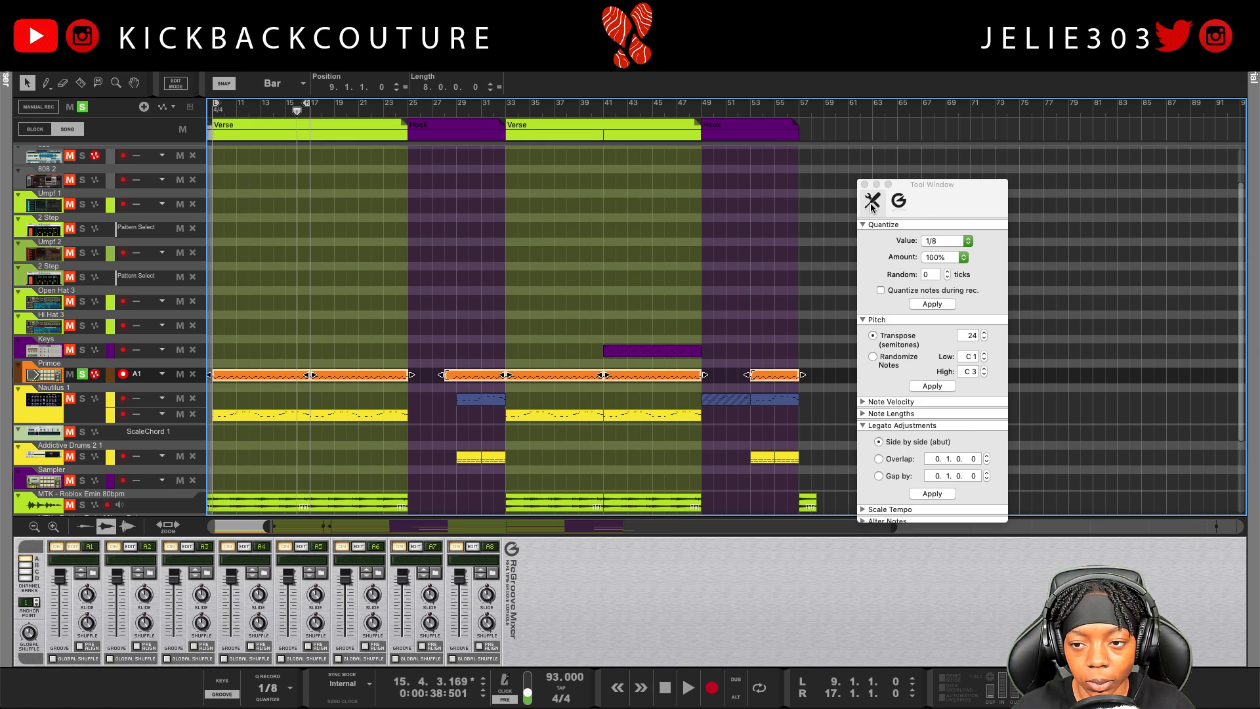
pyautogui.moveTo(934, 185); pyautogui.dragTo(851, 177)
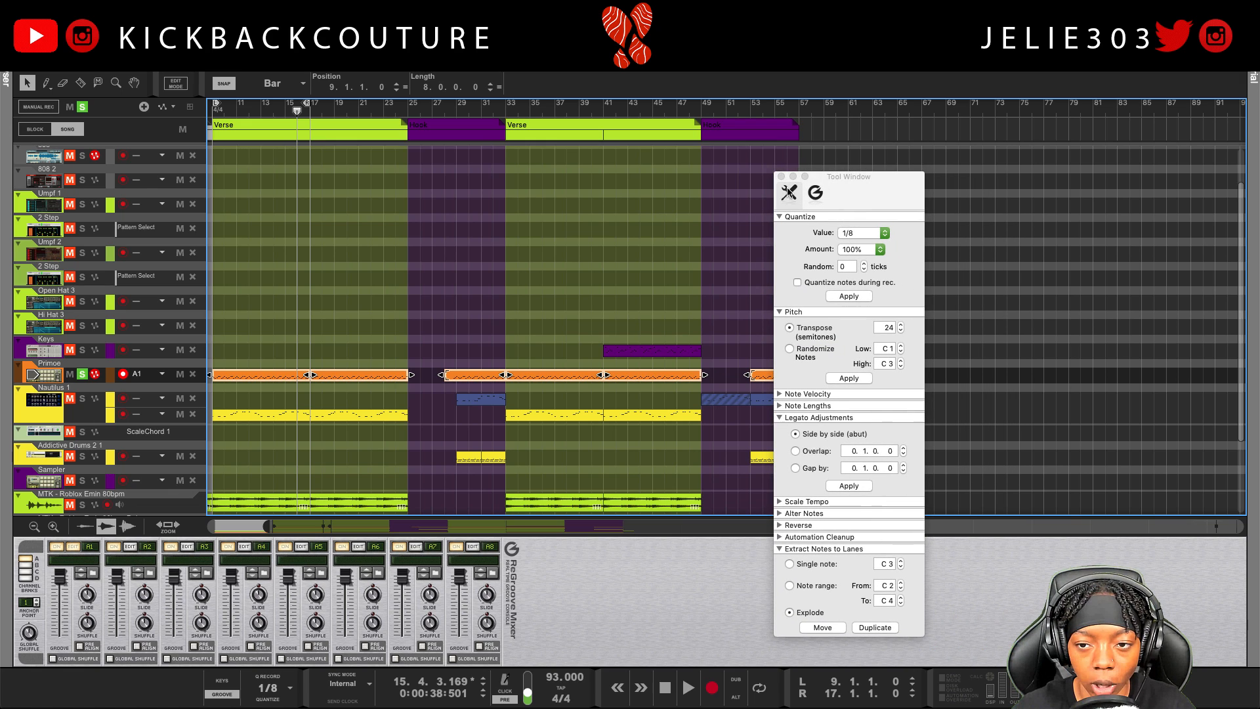
pyautogui.click(816, 195)
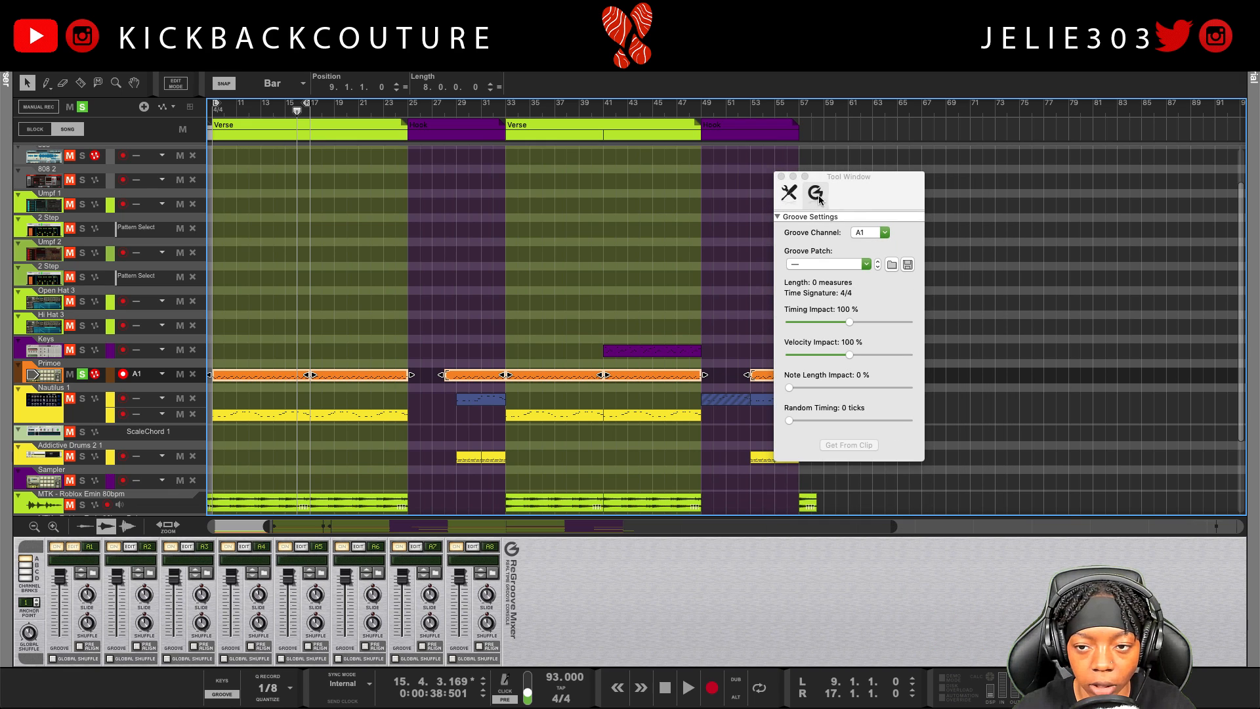
pyautogui.click(790, 195)
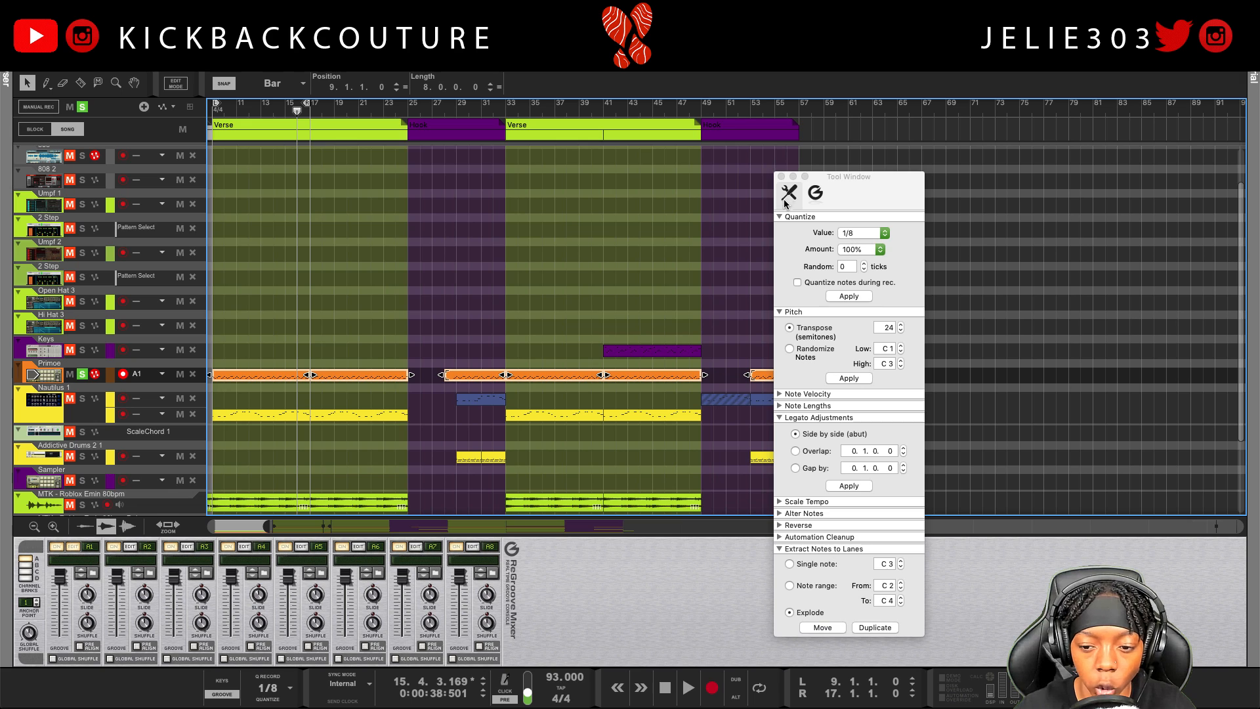
pyautogui.click(784, 551)
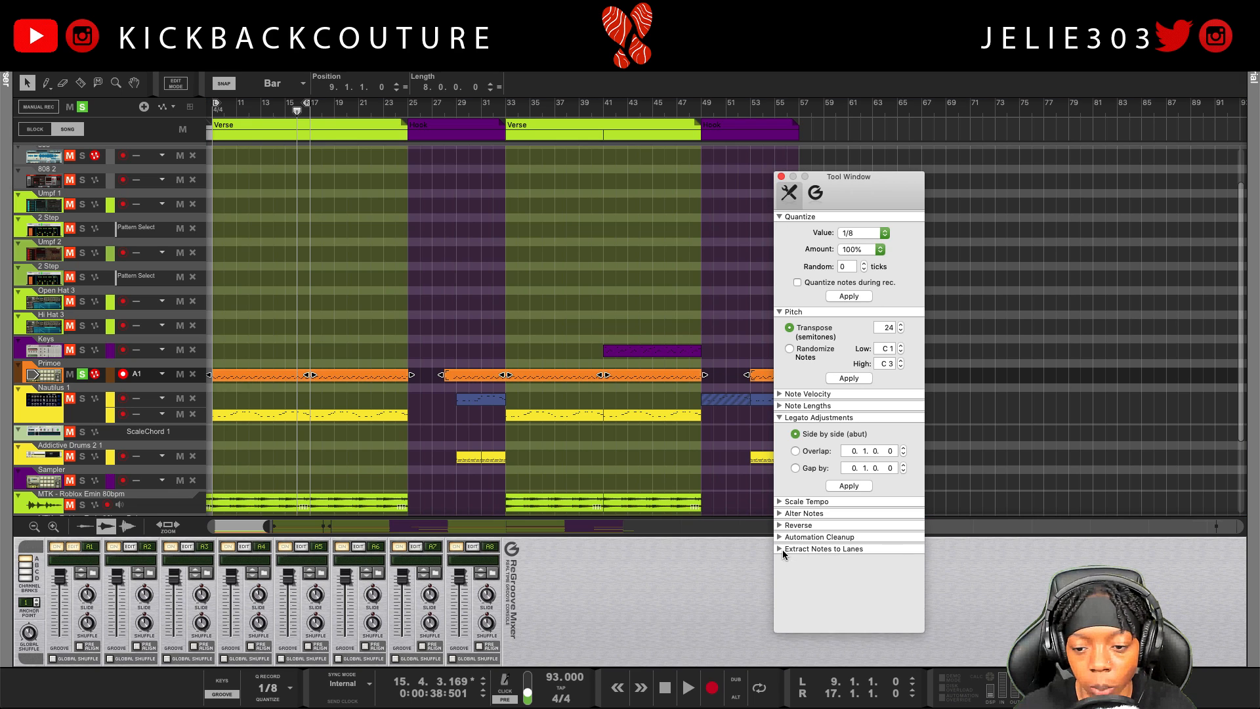
pyautogui.click(782, 549)
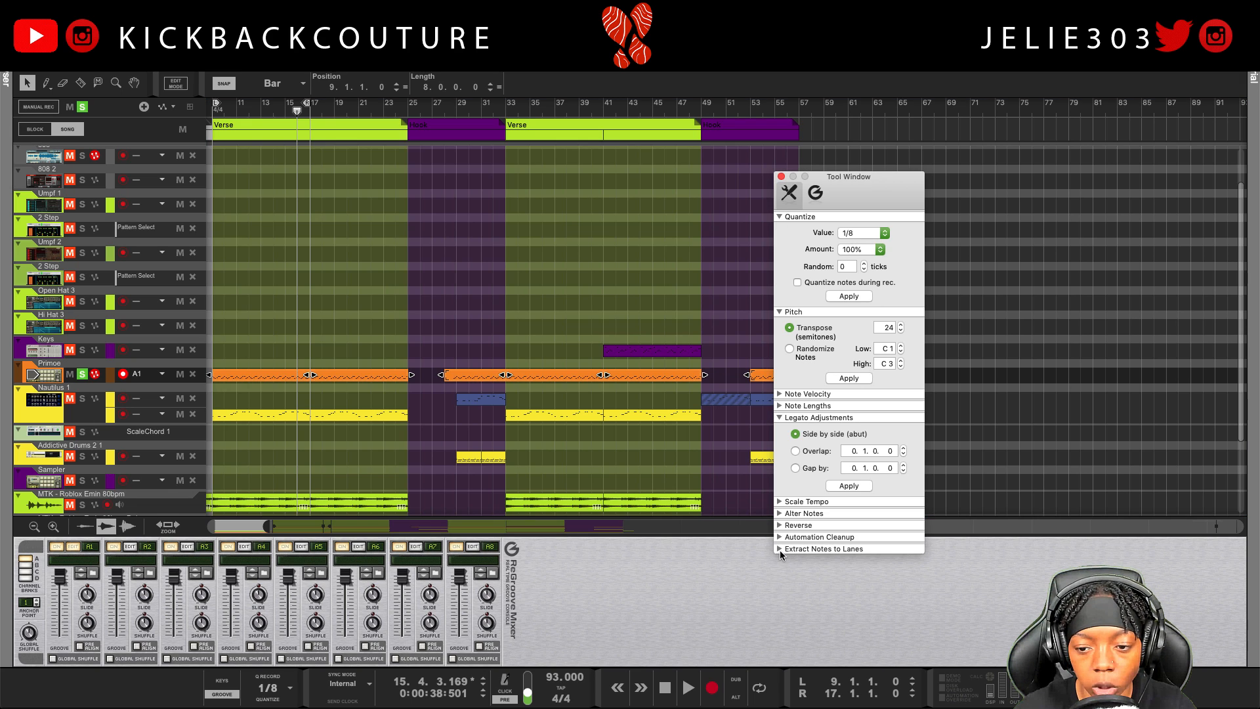
pyautogui.click(779, 550)
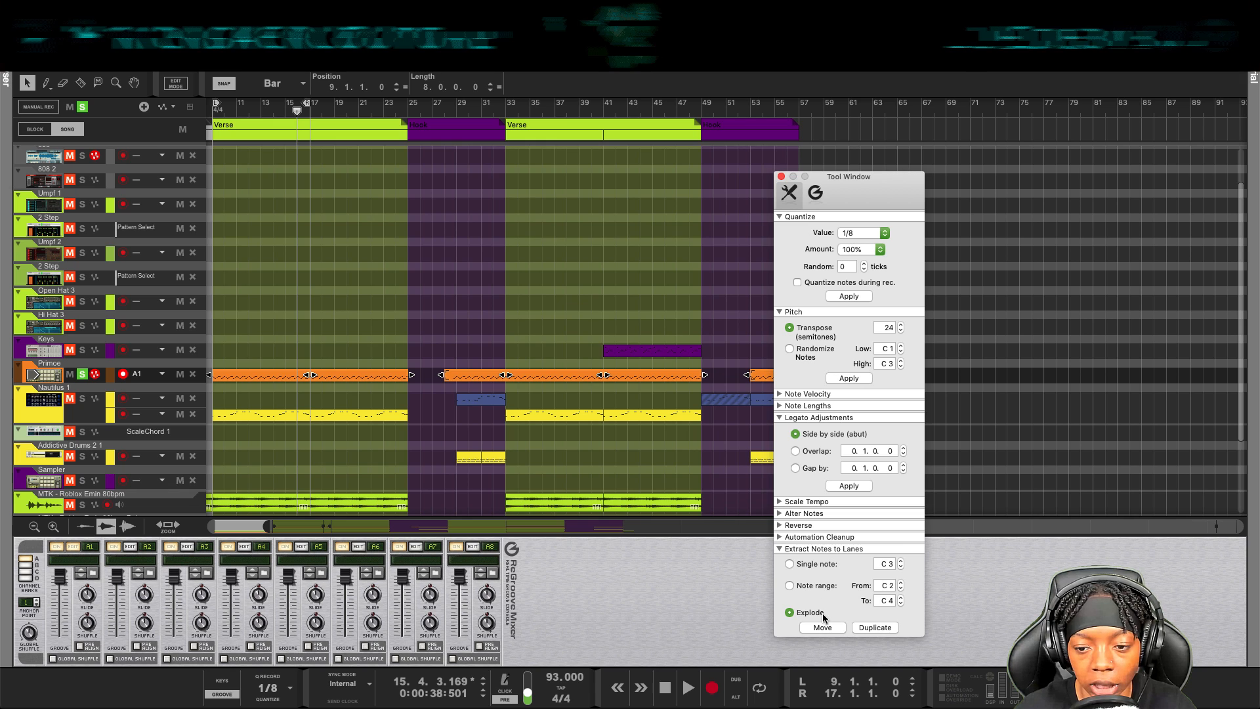
# Extract the Primoe notes to separate lanes using Explode with Move, and delete the leftover empty A1 lane
pyautogui.click(790, 613)
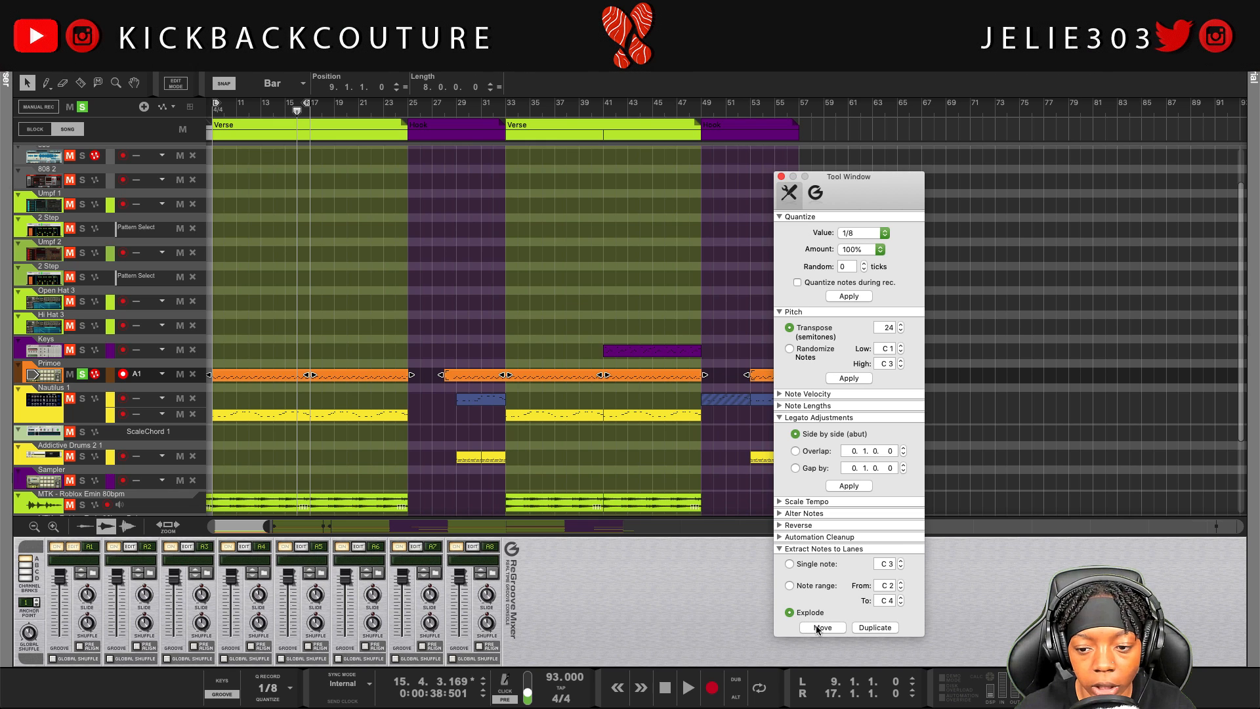
pyautogui.click(820, 627)
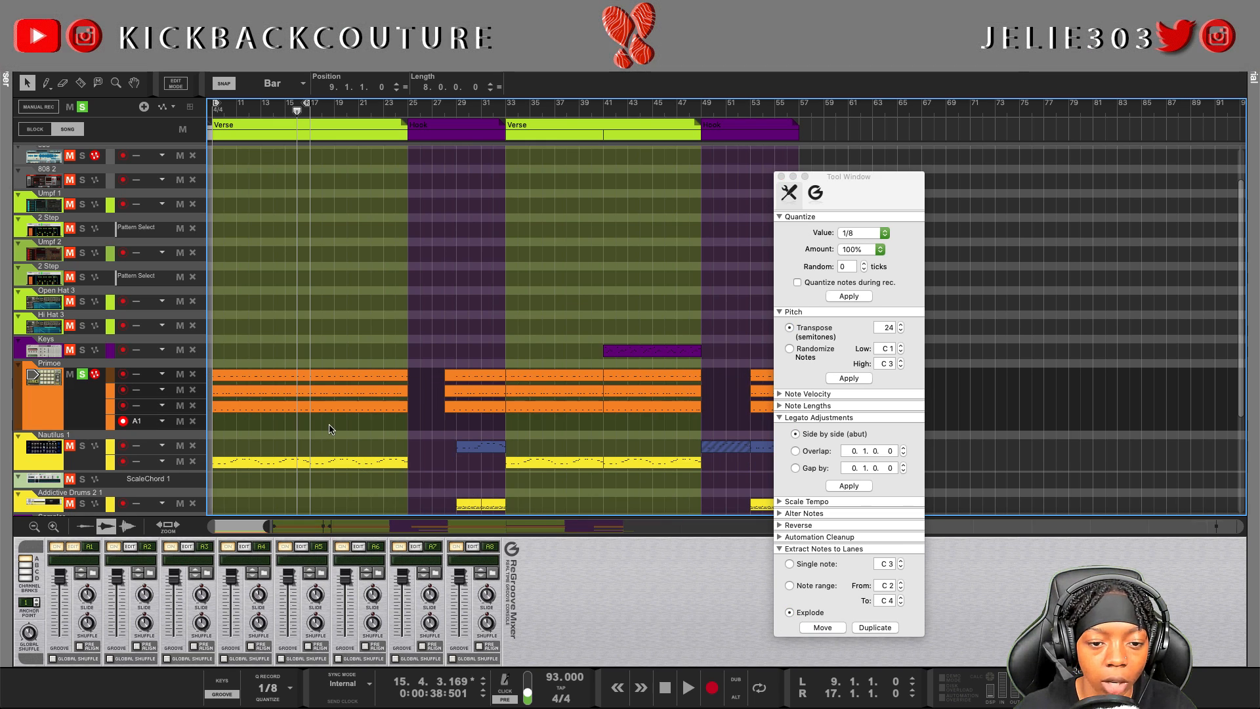
pyautogui.click(329, 426)
pyautogui.click(192, 422)
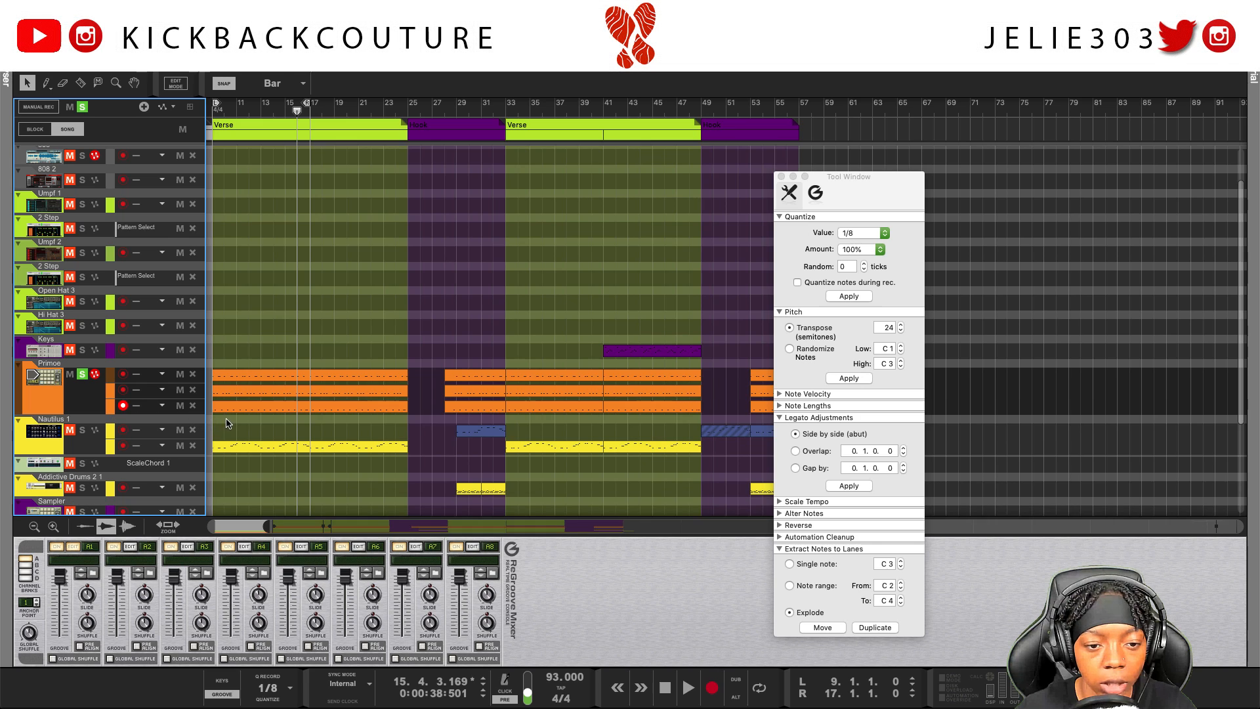
# Inspect the notes of the first clip in the third Primoe lane, and return to the arrangement
pyautogui.doubleClick(235, 413)
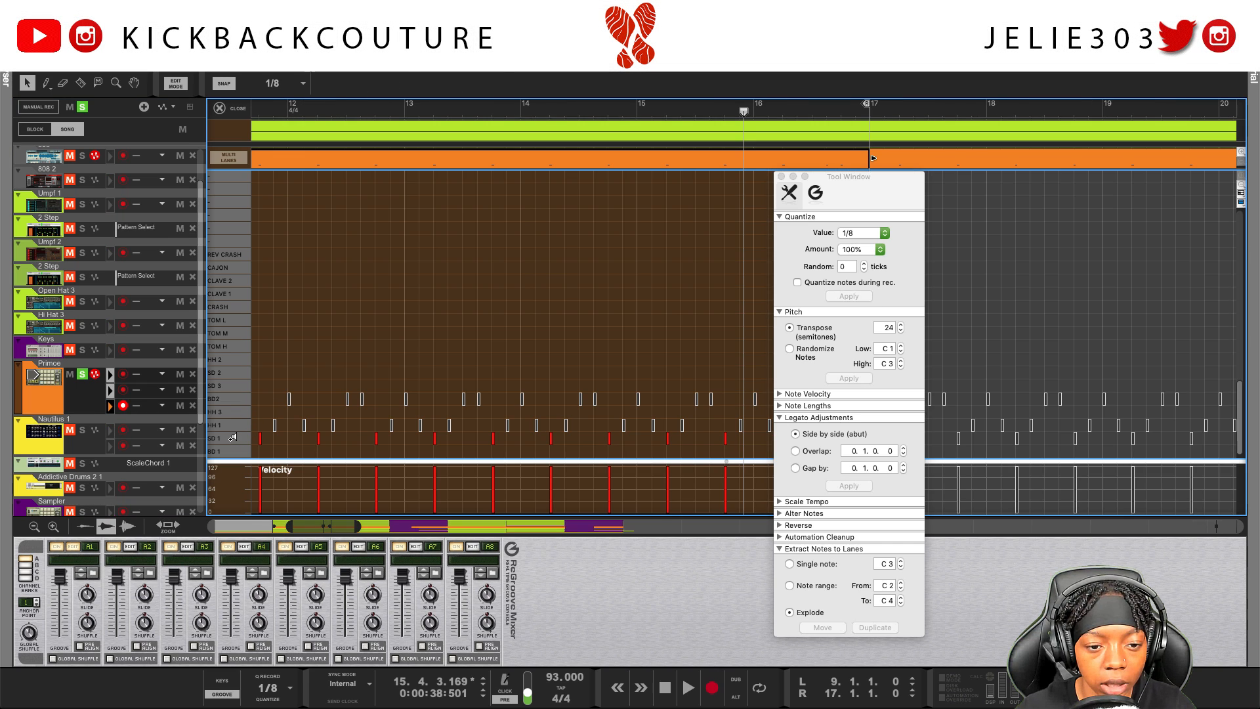
pyautogui.click(226, 108)
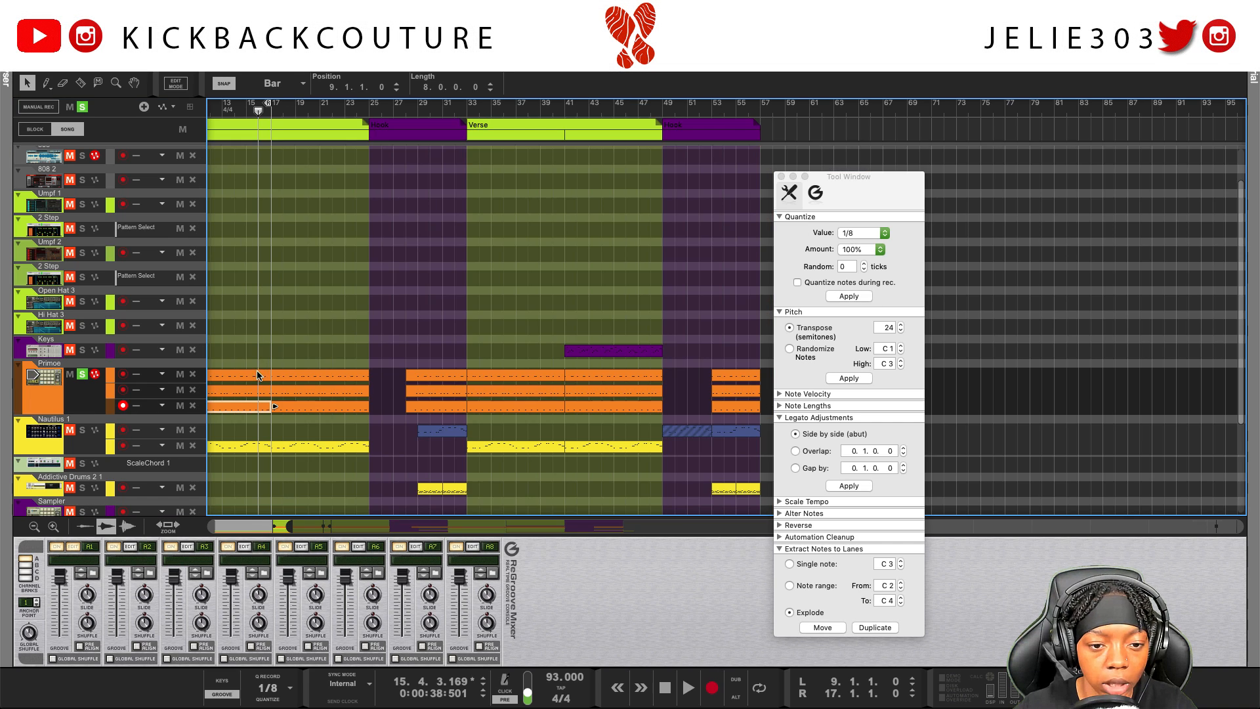
# Inspect the notes of the first clips in the second and first Primoe lanes, and return to the arrangement
pyautogui.doubleClick(235, 397)
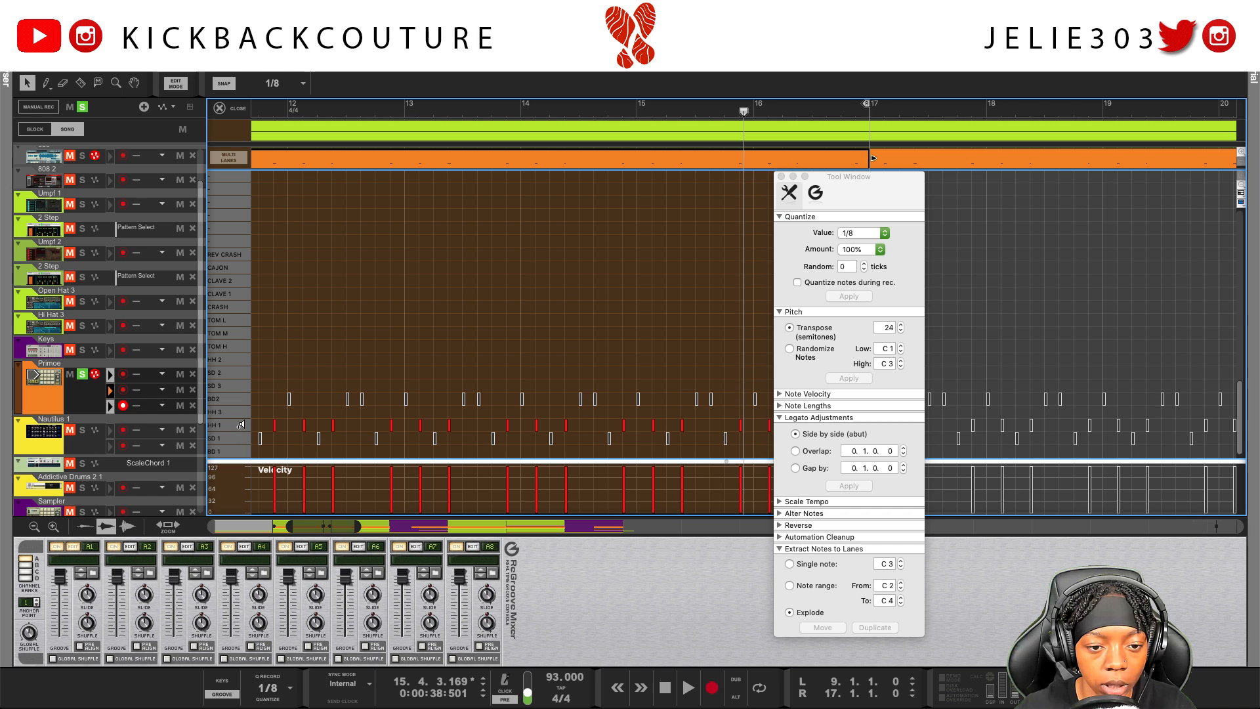
pyautogui.click(227, 107)
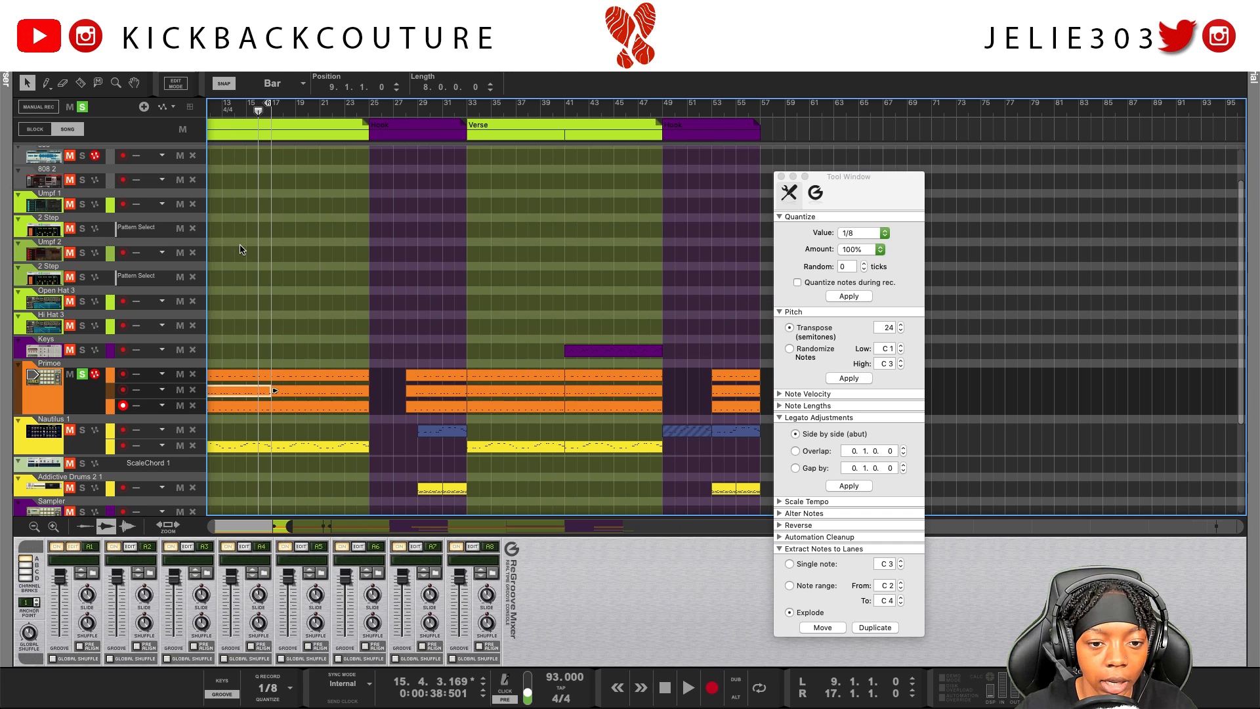
pyautogui.doubleClick(244, 372)
pyautogui.click(237, 399)
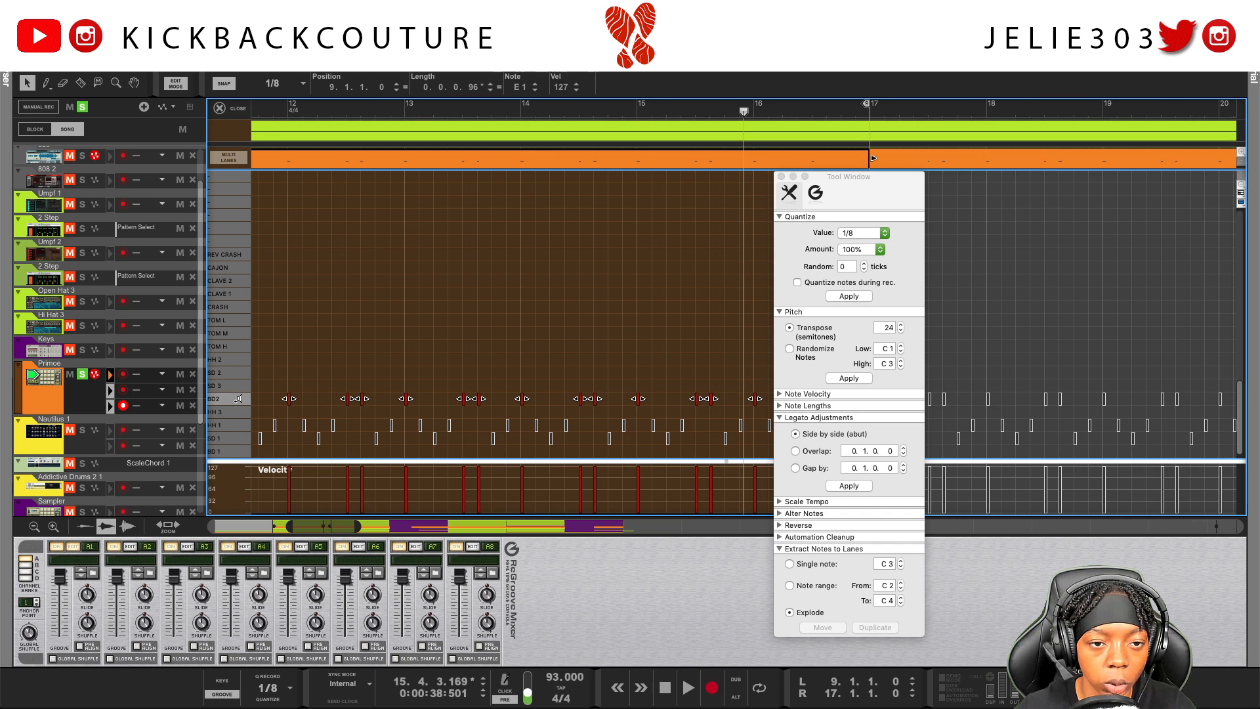
pyautogui.click(219, 109)
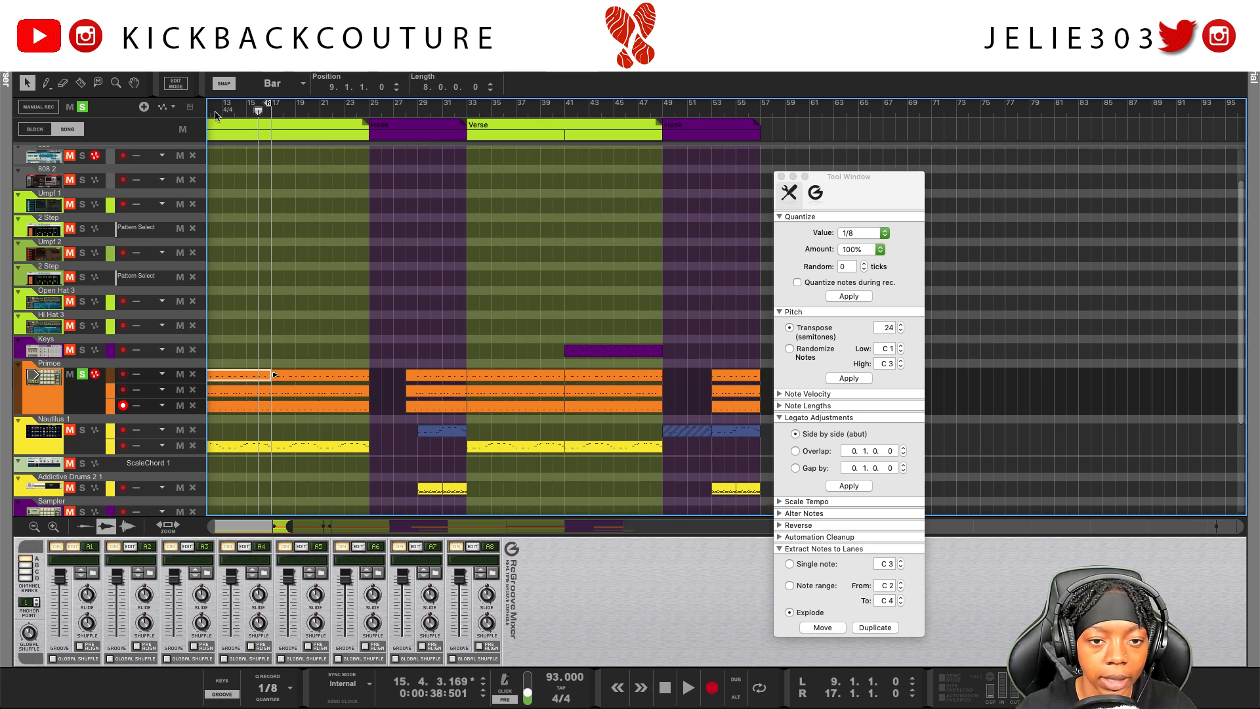
# Close the Tool Window, recheck the first Primoe lane's opening clip, and label that clip "Kick"
pyautogui.click(781, 177)
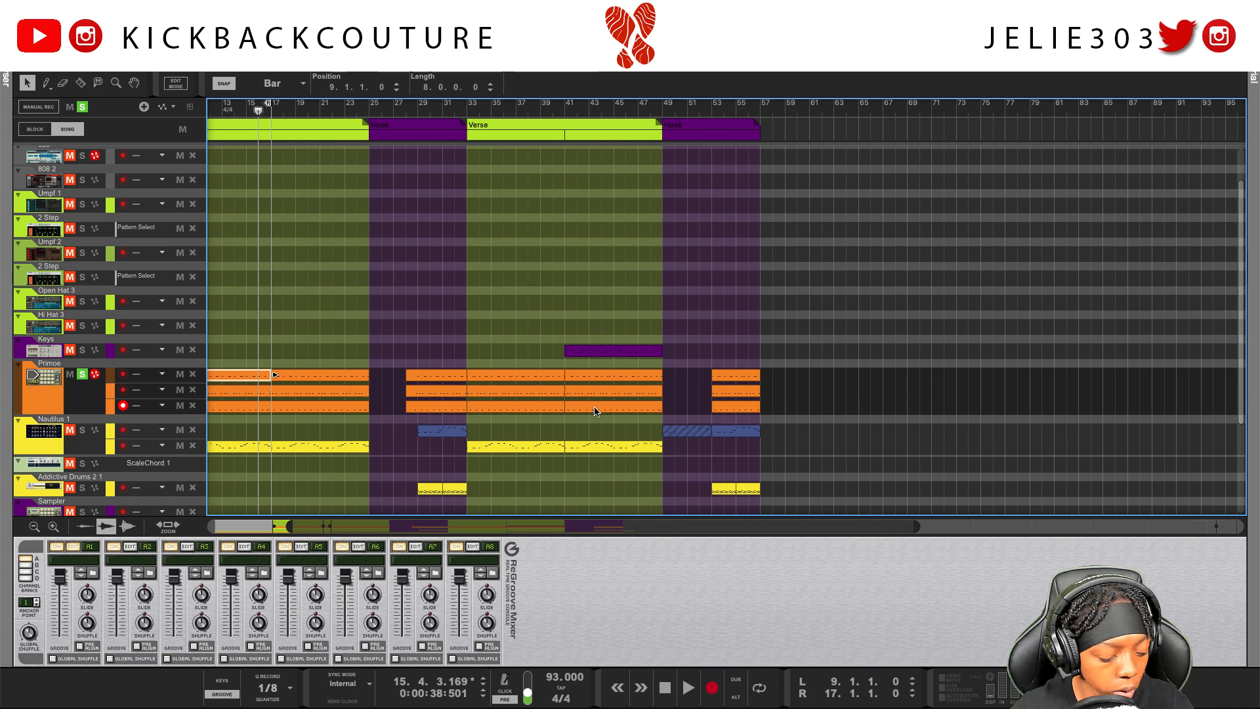
pyautogui.hscroll(-4, 595, 412)
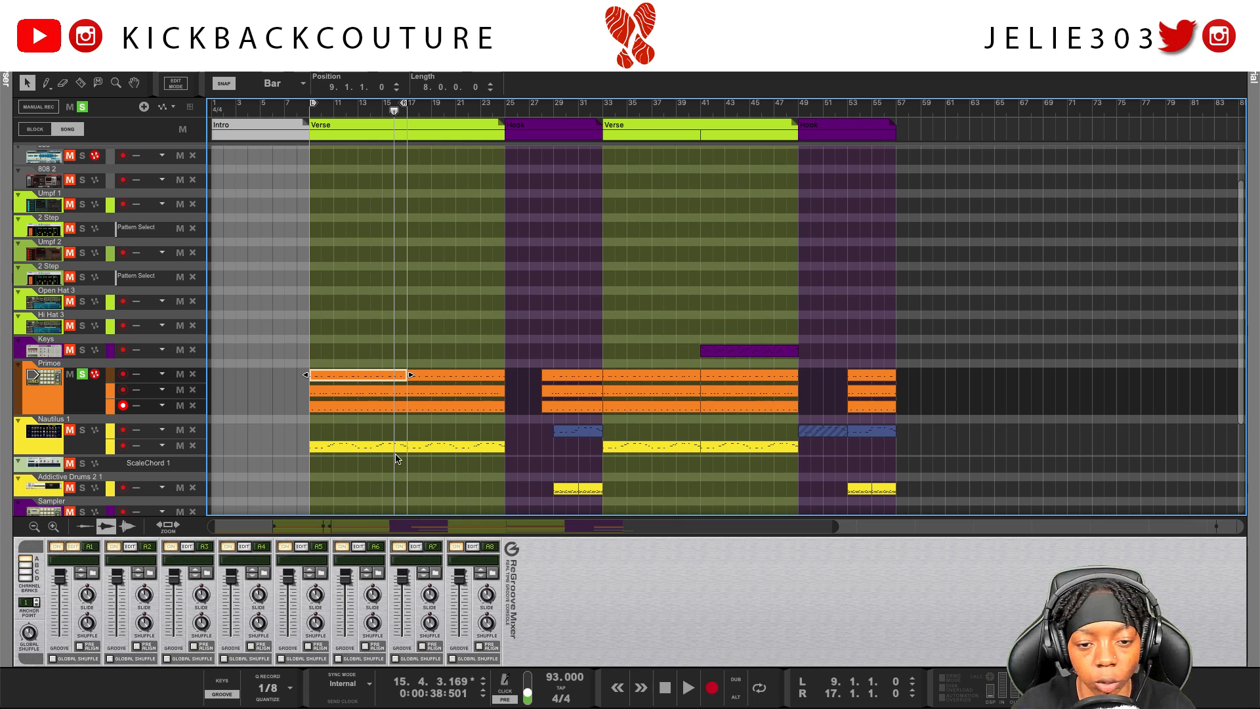
pyautogui.click(355, 336)
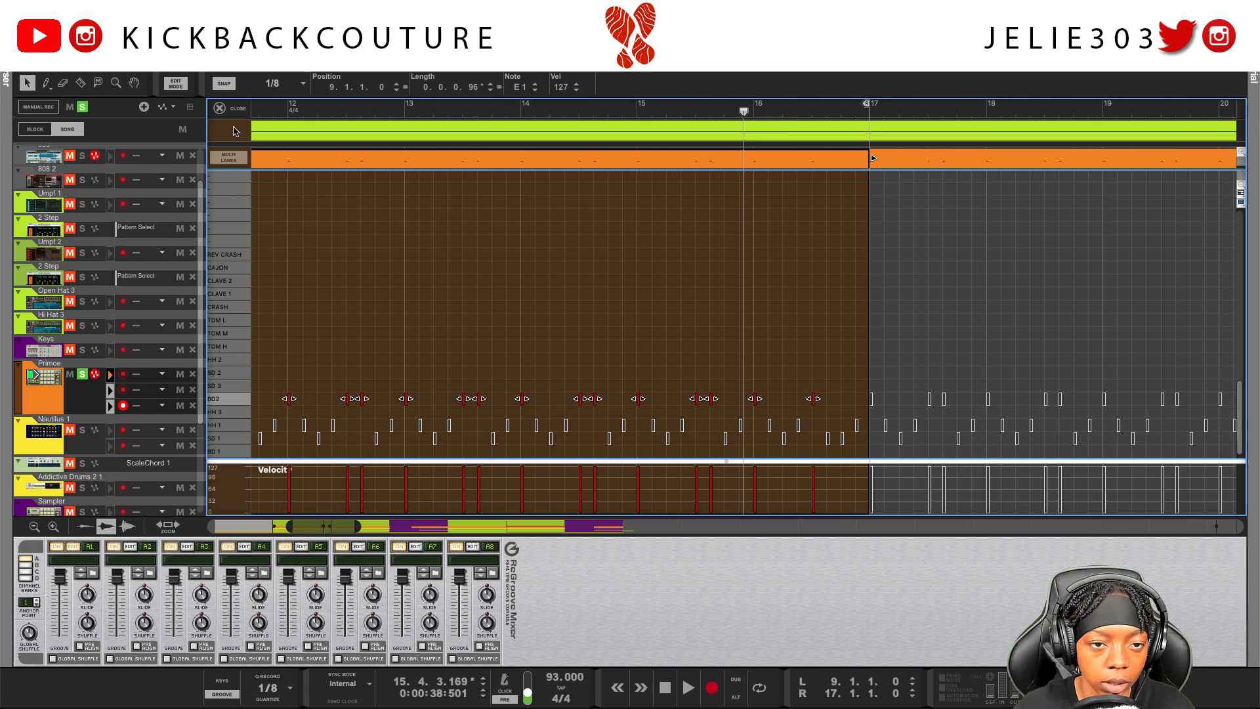
pyautogui.click(223, 110)
pyautogui.hscroll(-5, 284, 374)
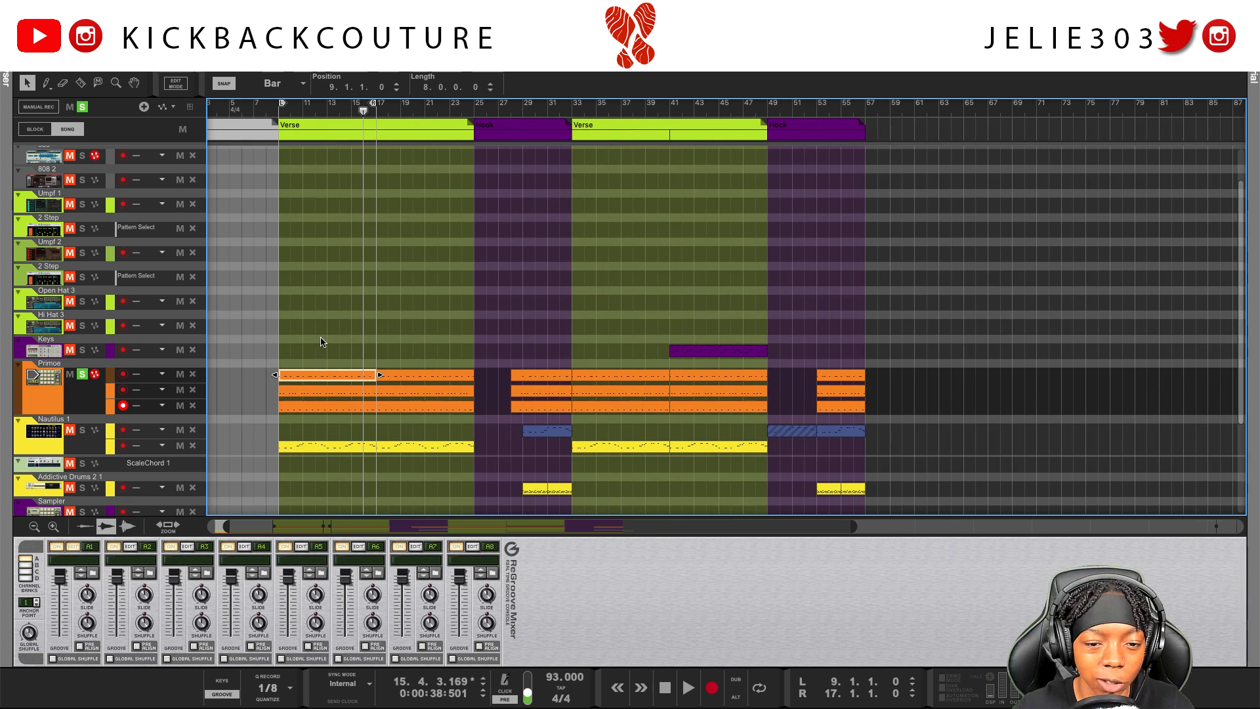
pyautogui.rightClick(320, 380)
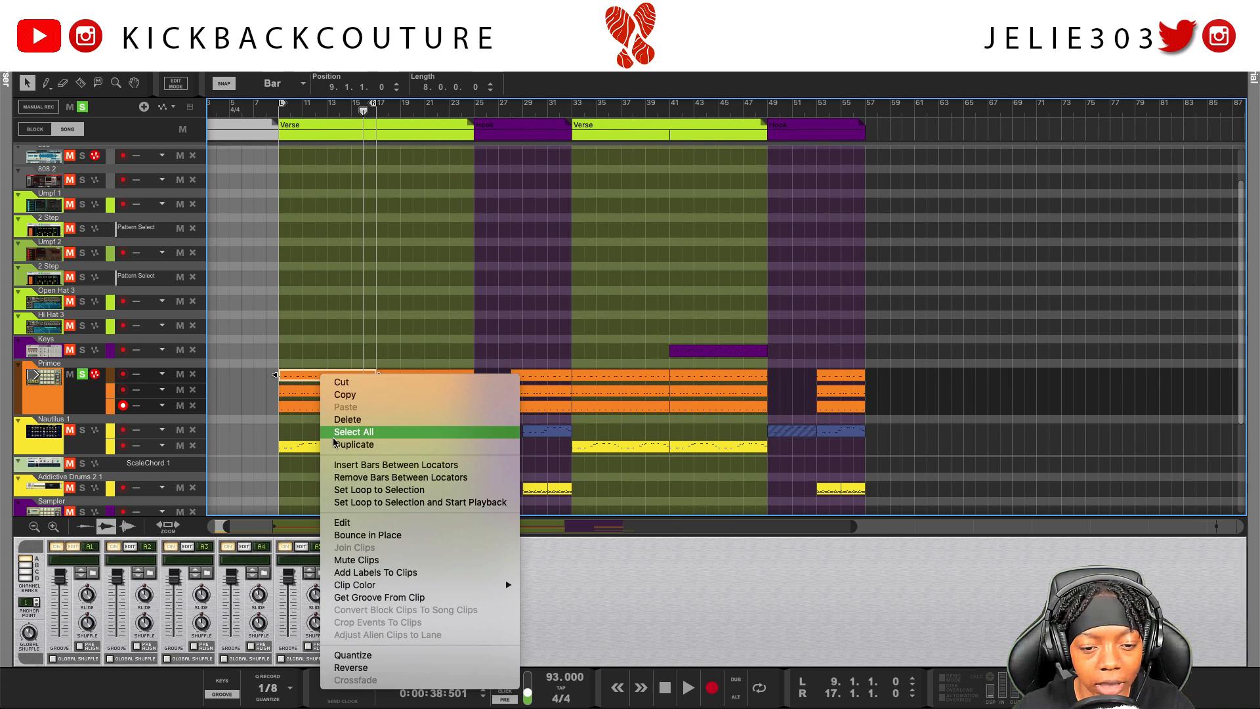
pyautogui.click(394, 575)
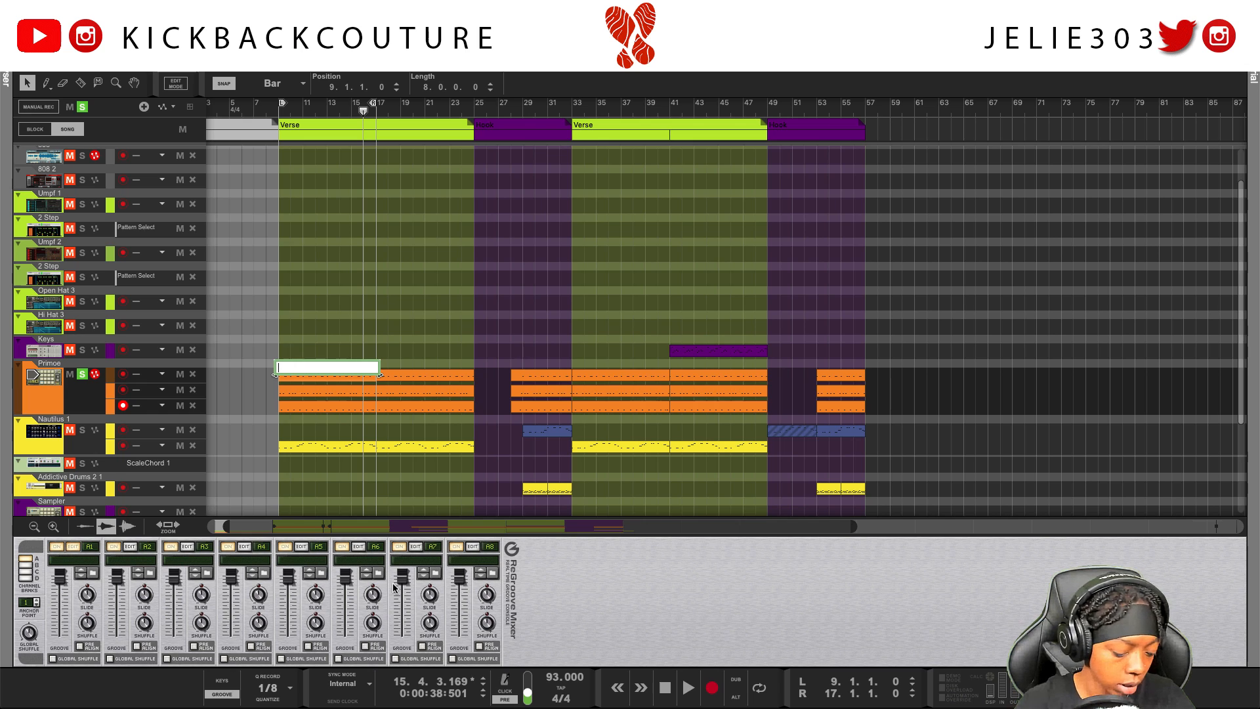
pyautogui.press('Return')
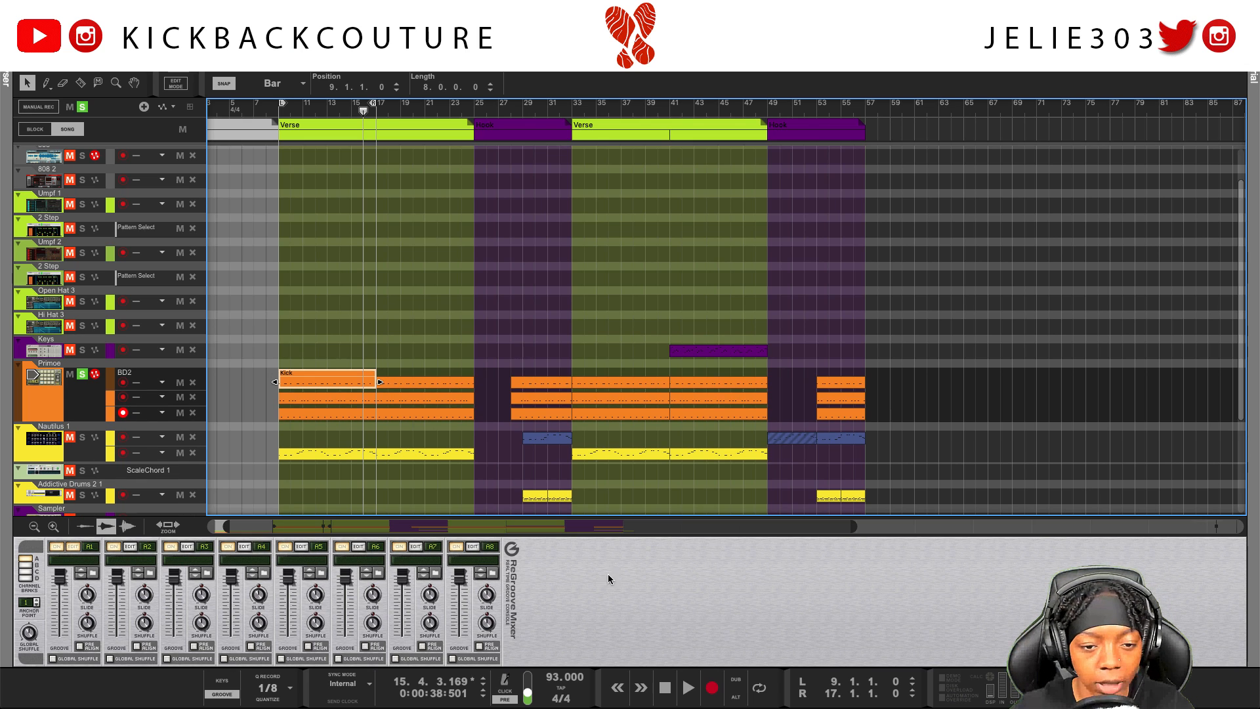
# Check which drum the second Primoe lane's first clip plays, and label that clip "Hi Hat"
pyautogui.doubleClick(357, 397)
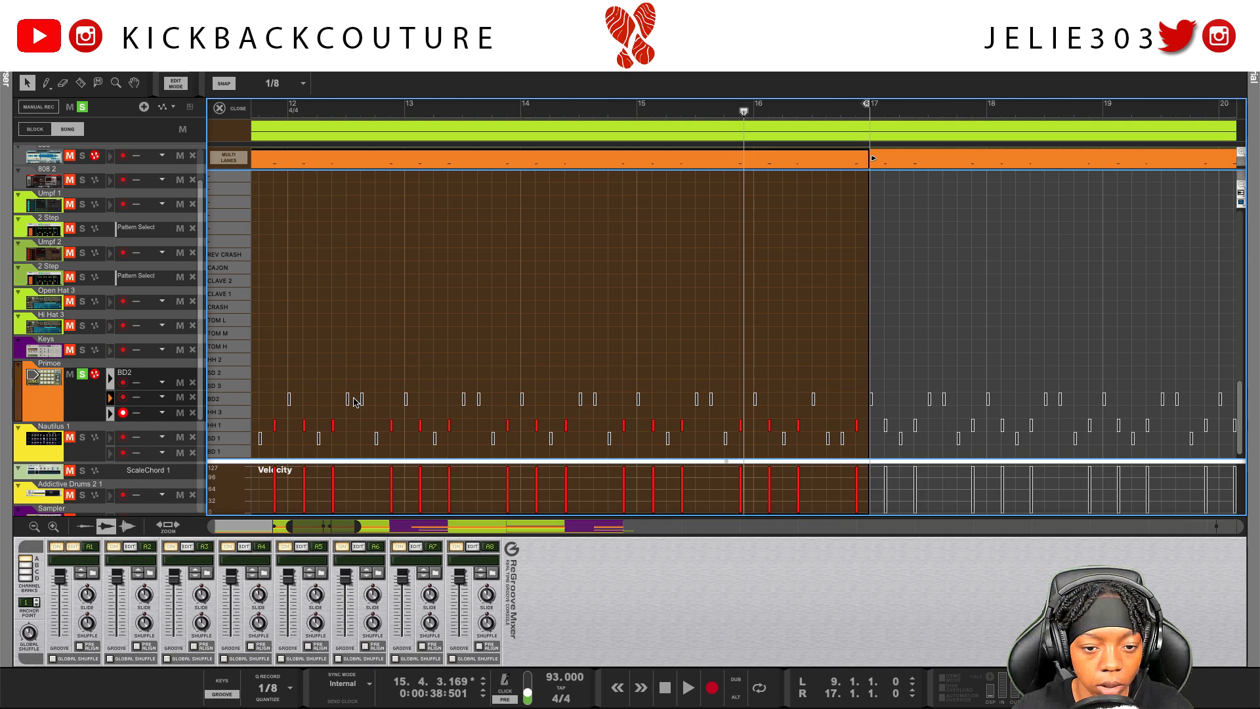
pyautogui.click(240, 427)
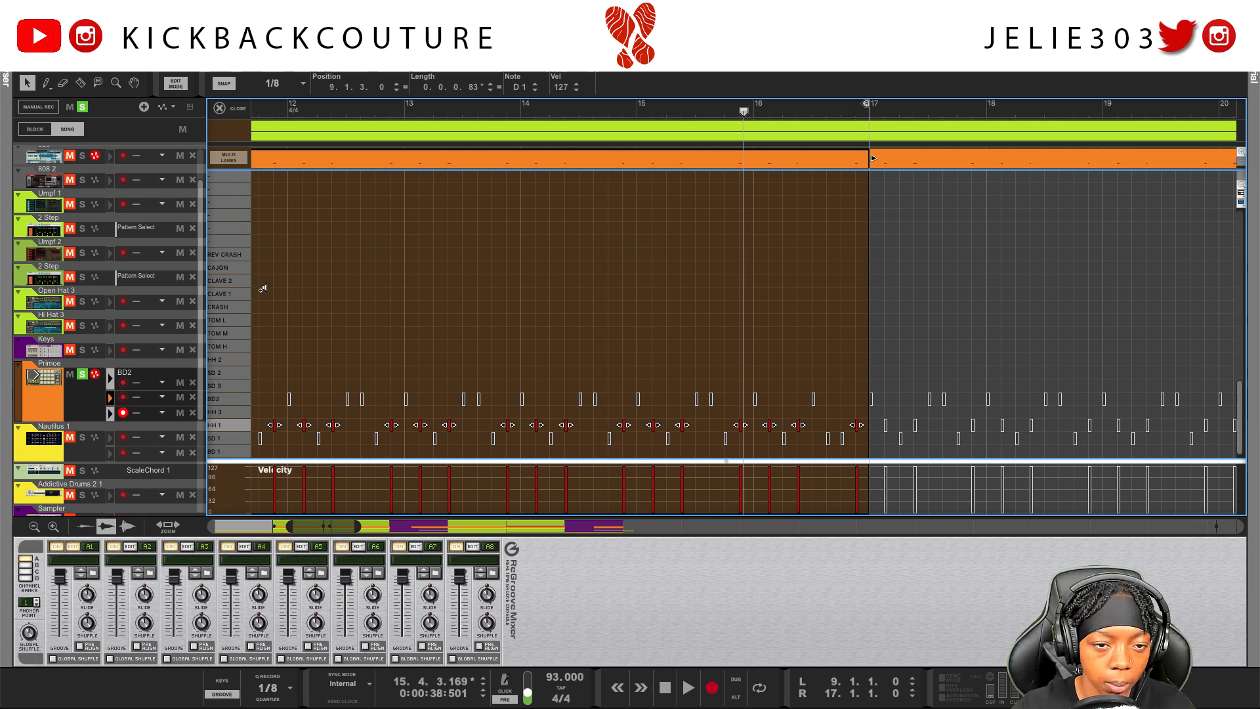
pyautogui.click(227, 109)
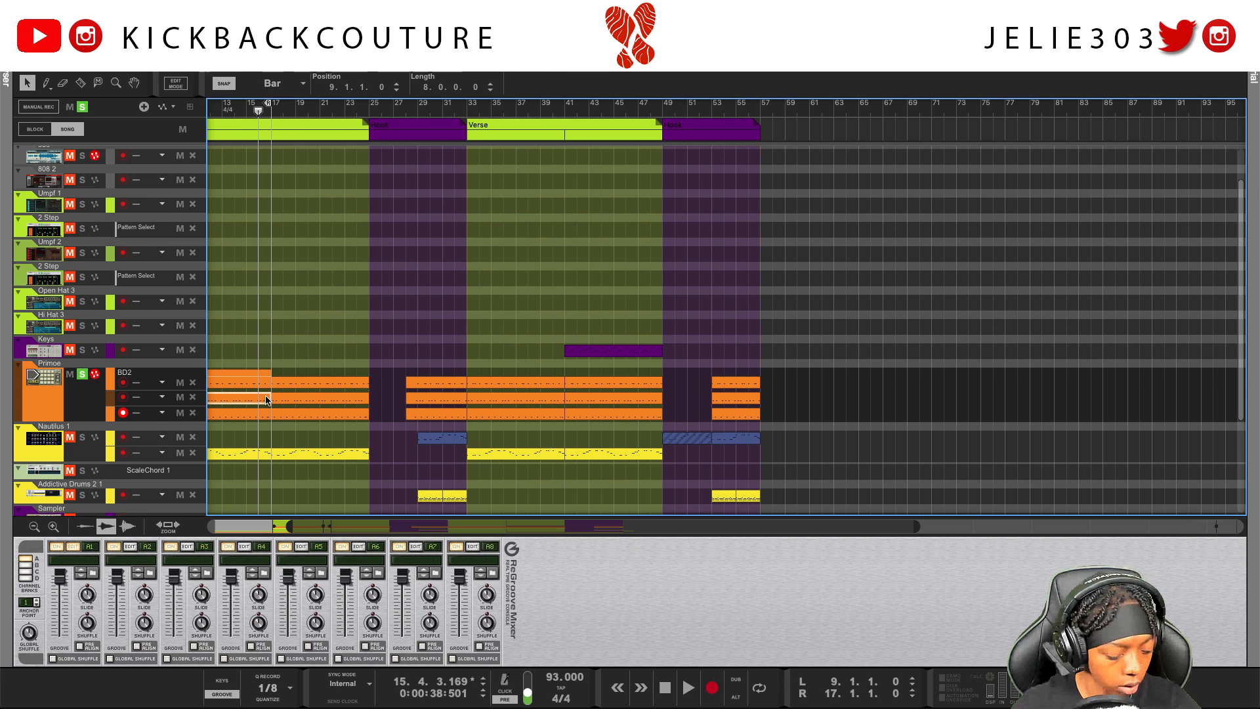
pyautogui.rightClick(249, 398)
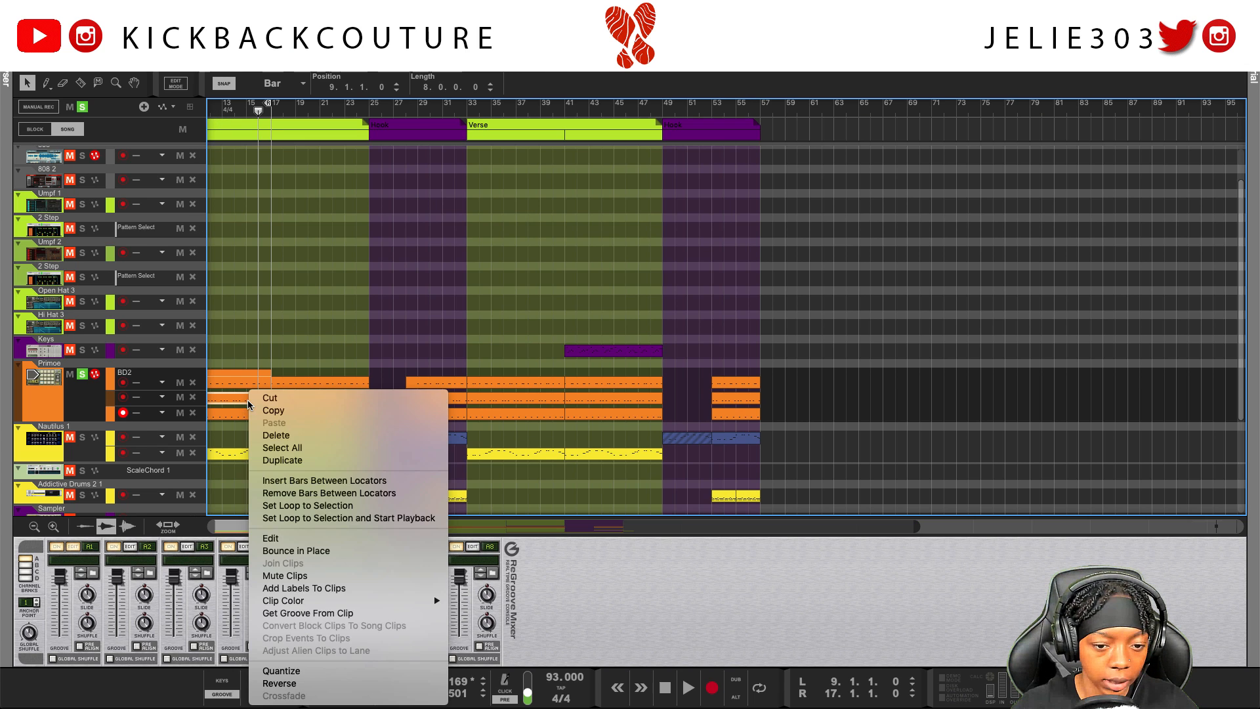
pyautogui.click(316, 588)
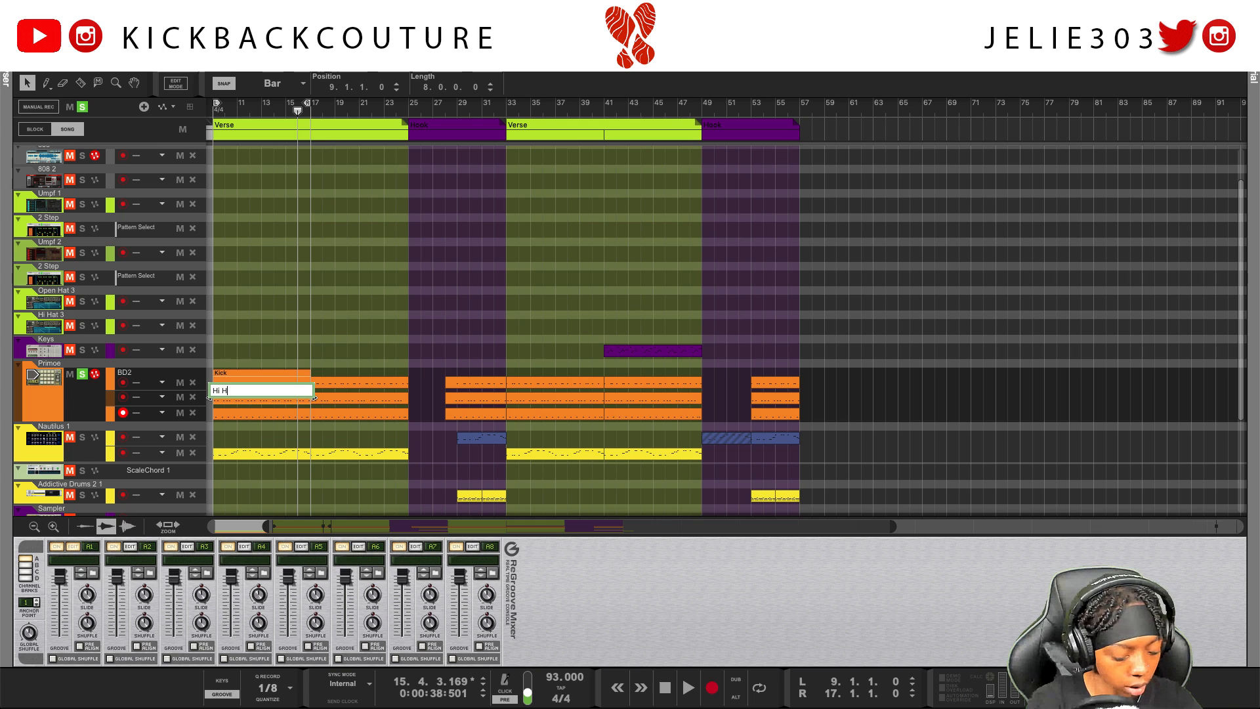
pyautogui.press('Return')
pyautogui.hotkey('ctrl', 'e')
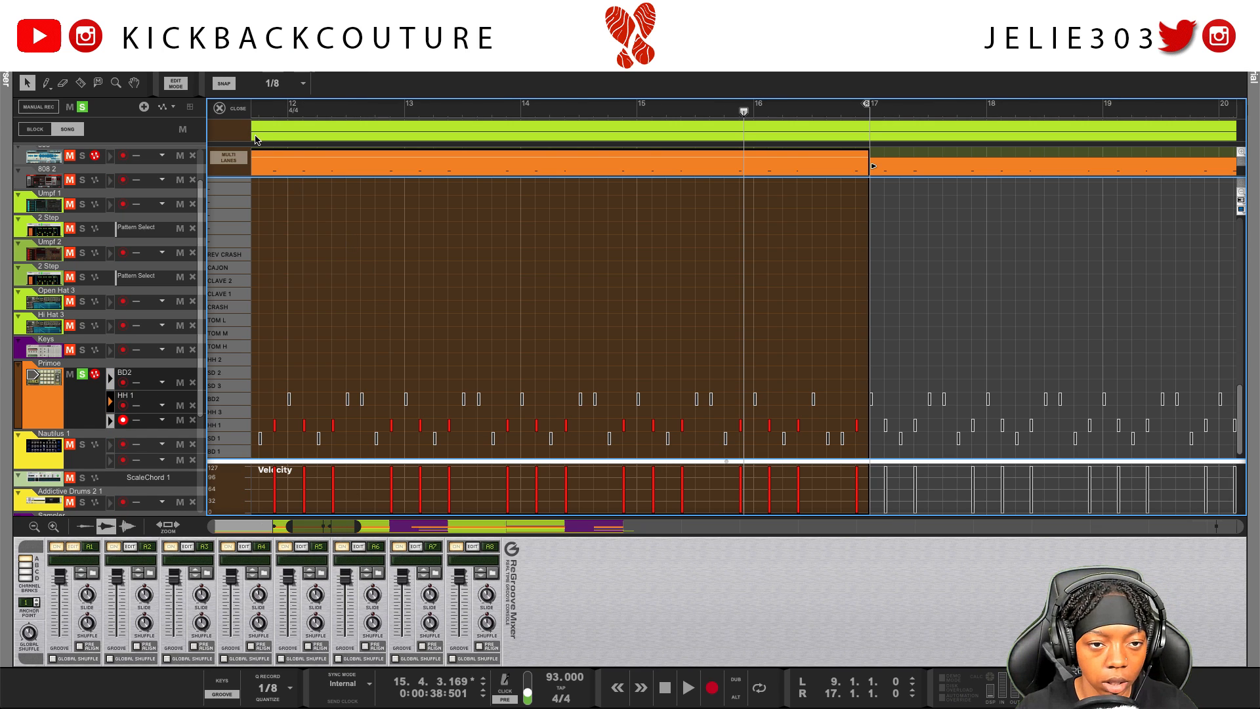
pyautogui.click(214, 110)
# Check the notes of the third Primoe lane's first clip, and label that clip "Snare"
pyautogui.click(313, 427)
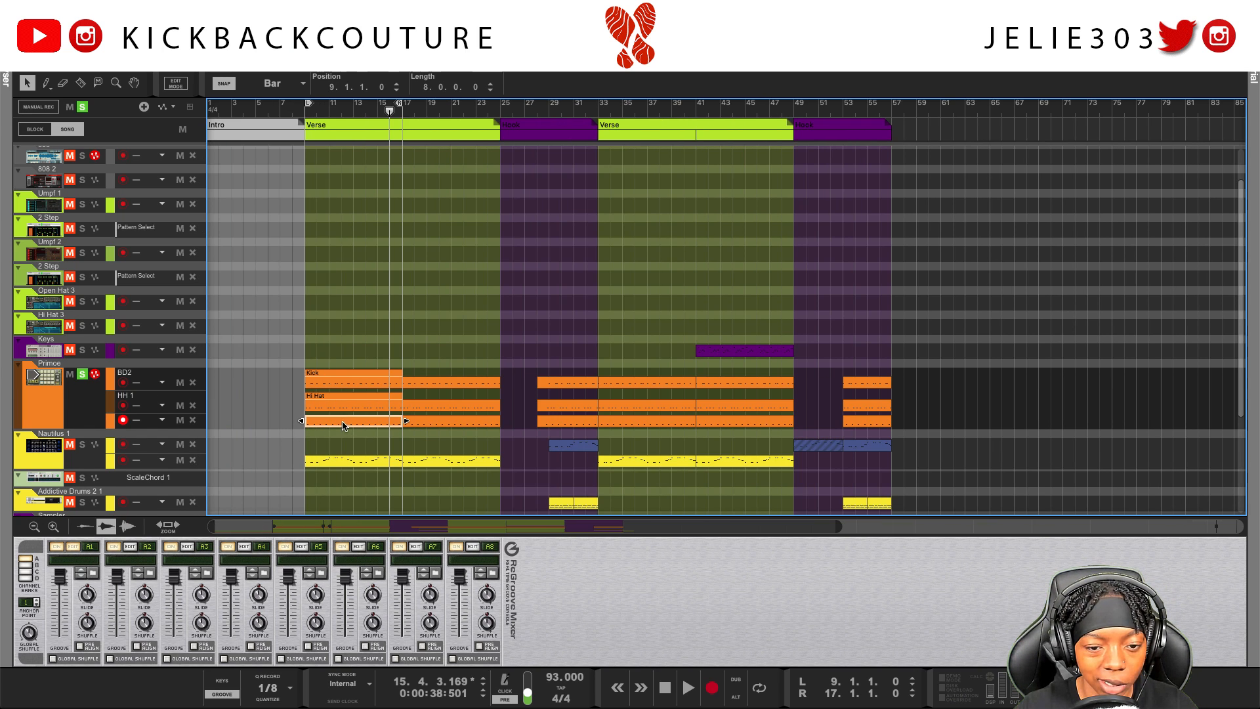
pyautogui.rightClick(343, 422)
pyautogui.click(394, 538)
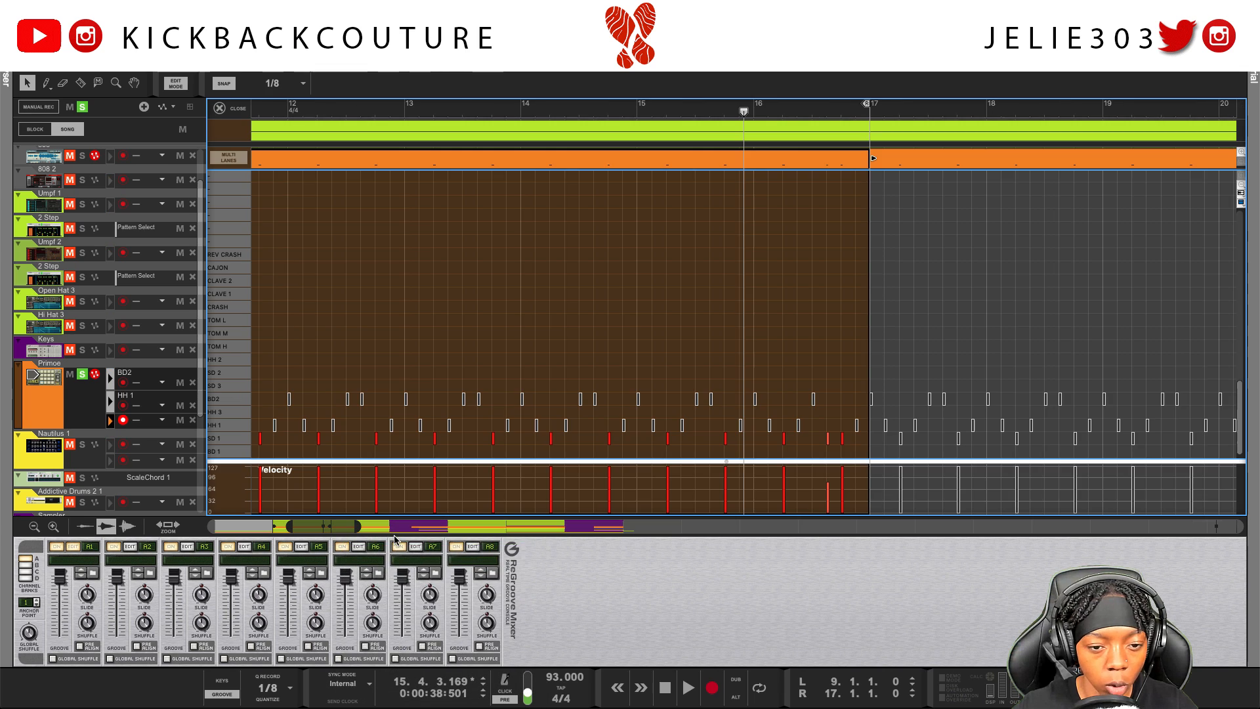
pyautogui.click(220, 108)
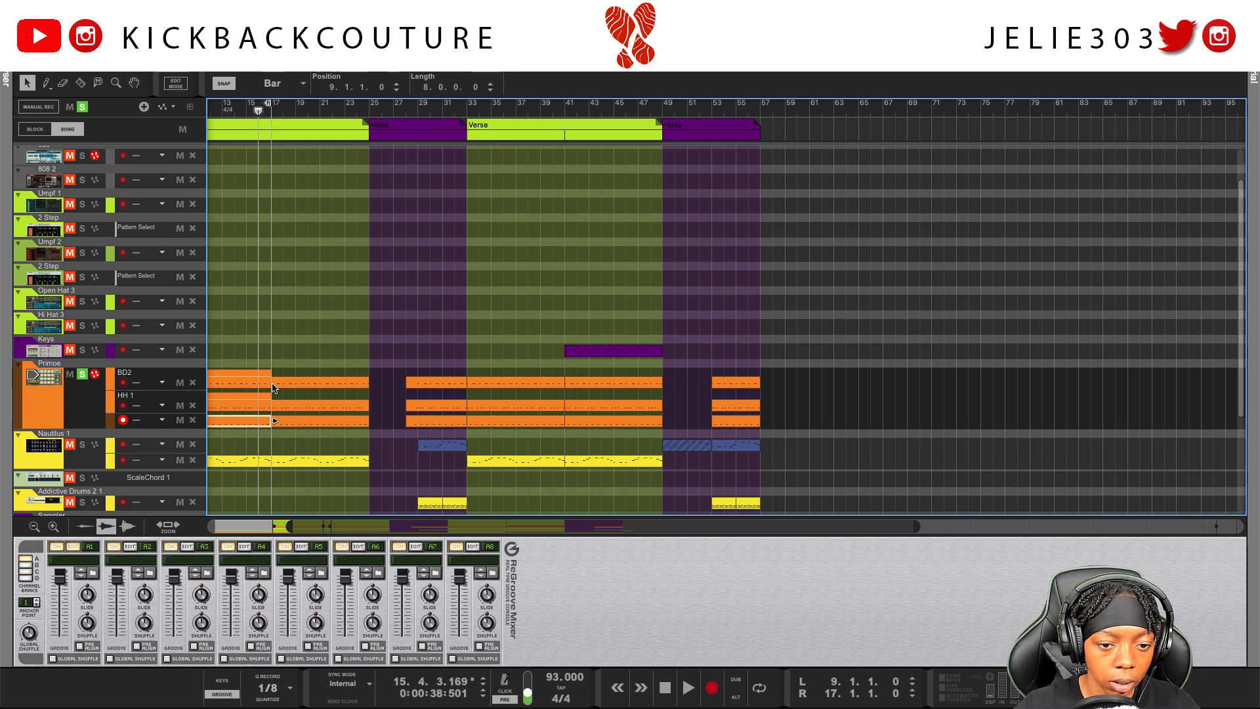
pyautogui.rightClick(248, 428)
pyautogui.click(319, 584)
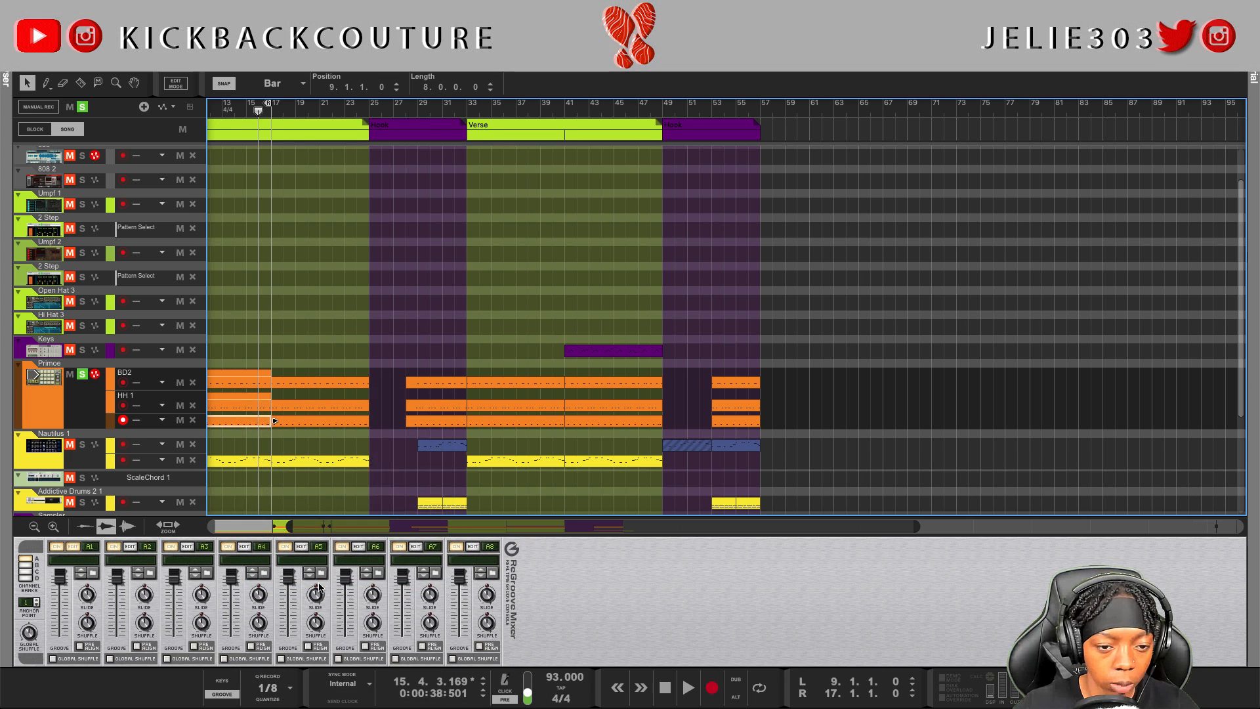
pyautogui.write('Sna')
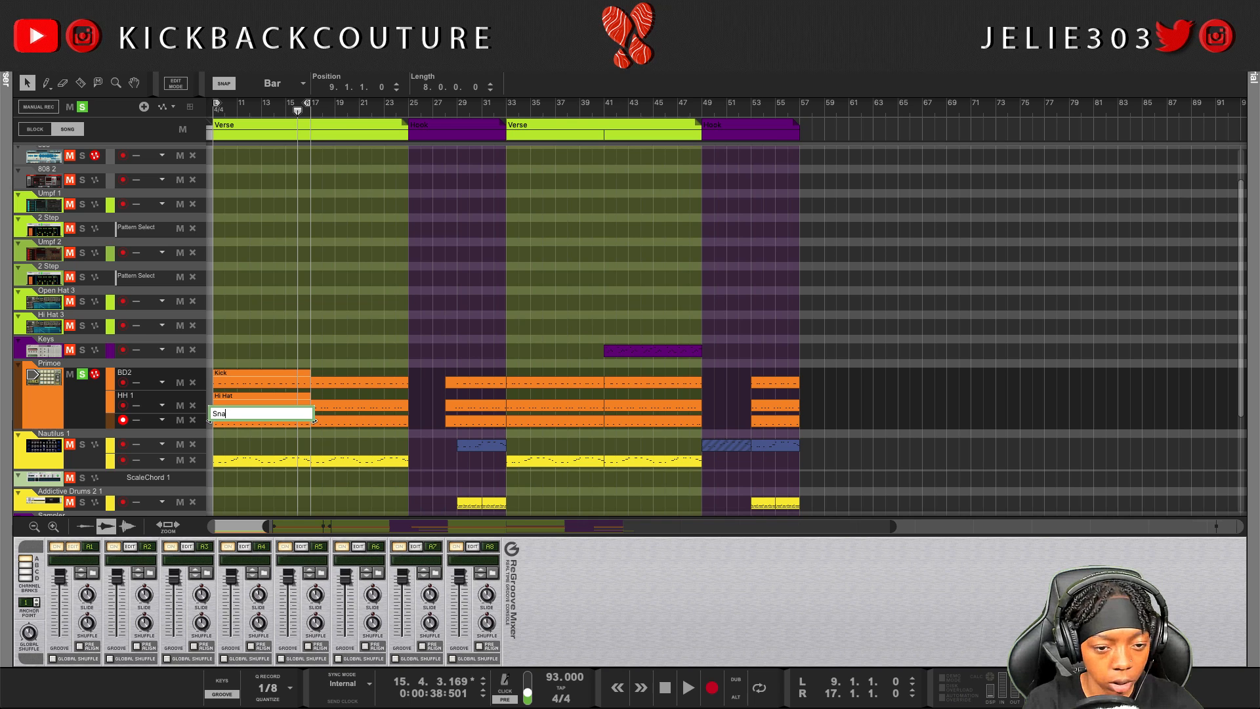
pyautogui.write('re')
pyautogui.press('Return')
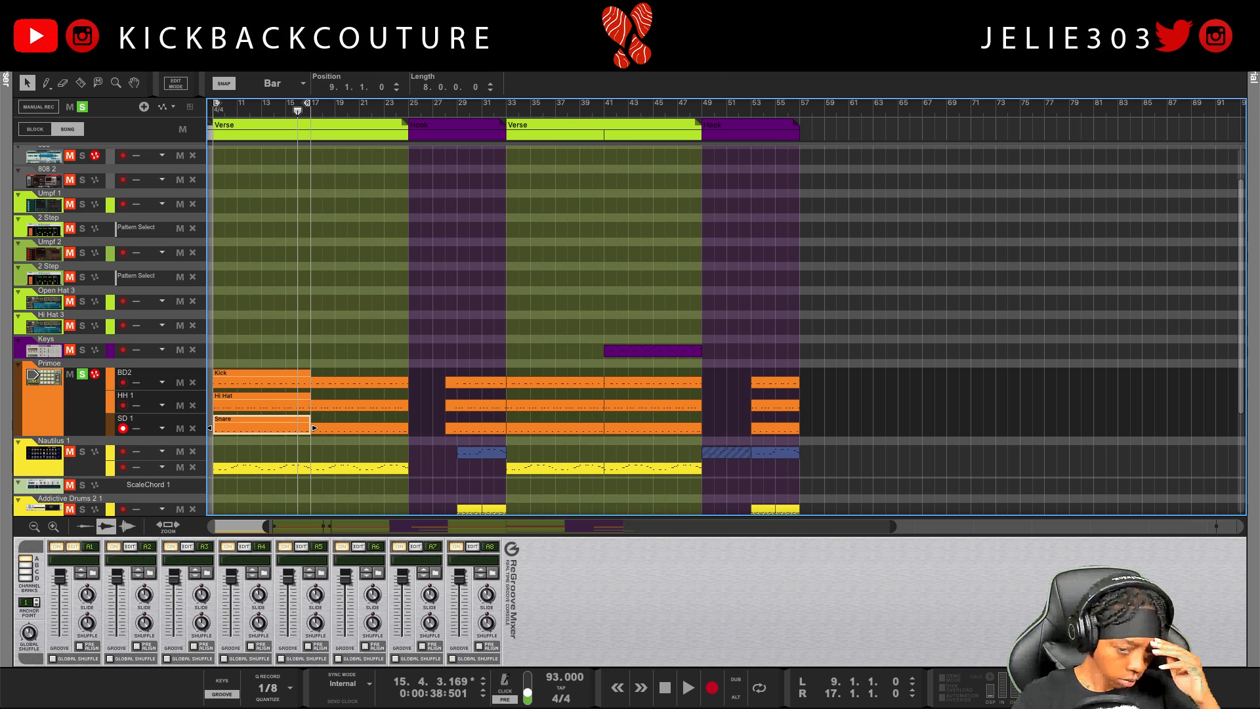
# Assign the Kick lane on the Primoe track to ReGroove channel A1
pyautogui.hscroll(-4, 322, 444)
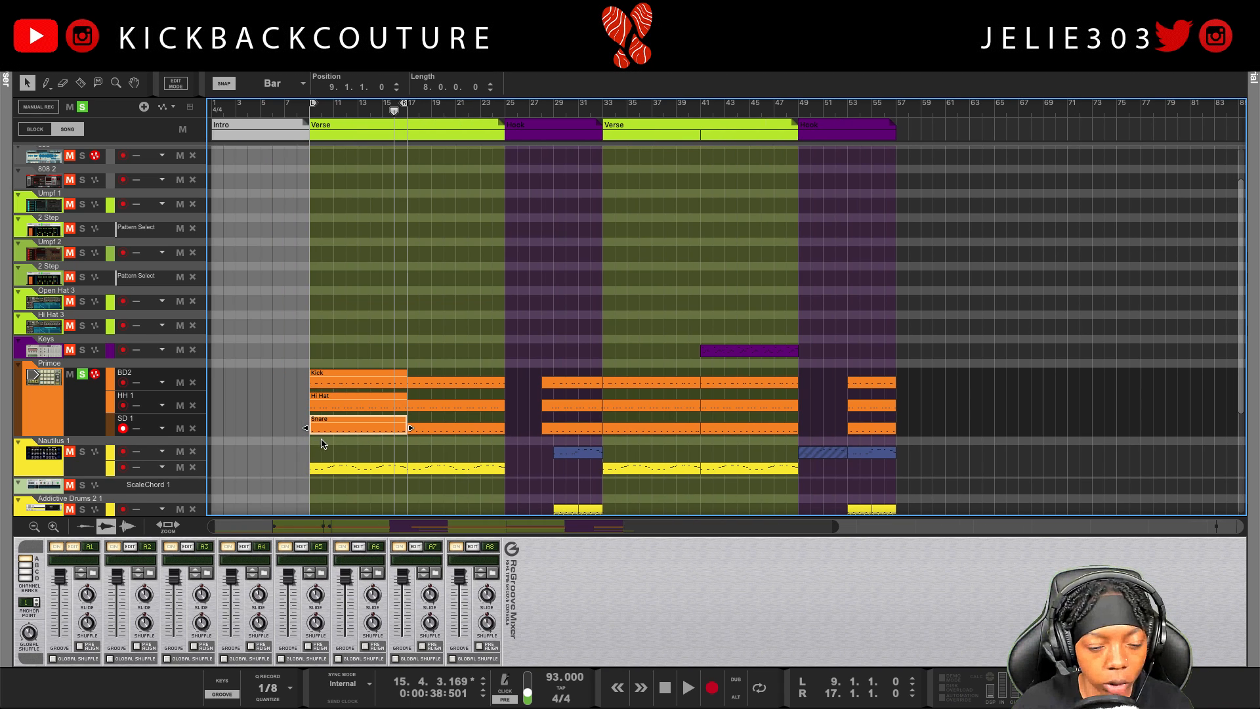
pyautogui.click(352, 388)
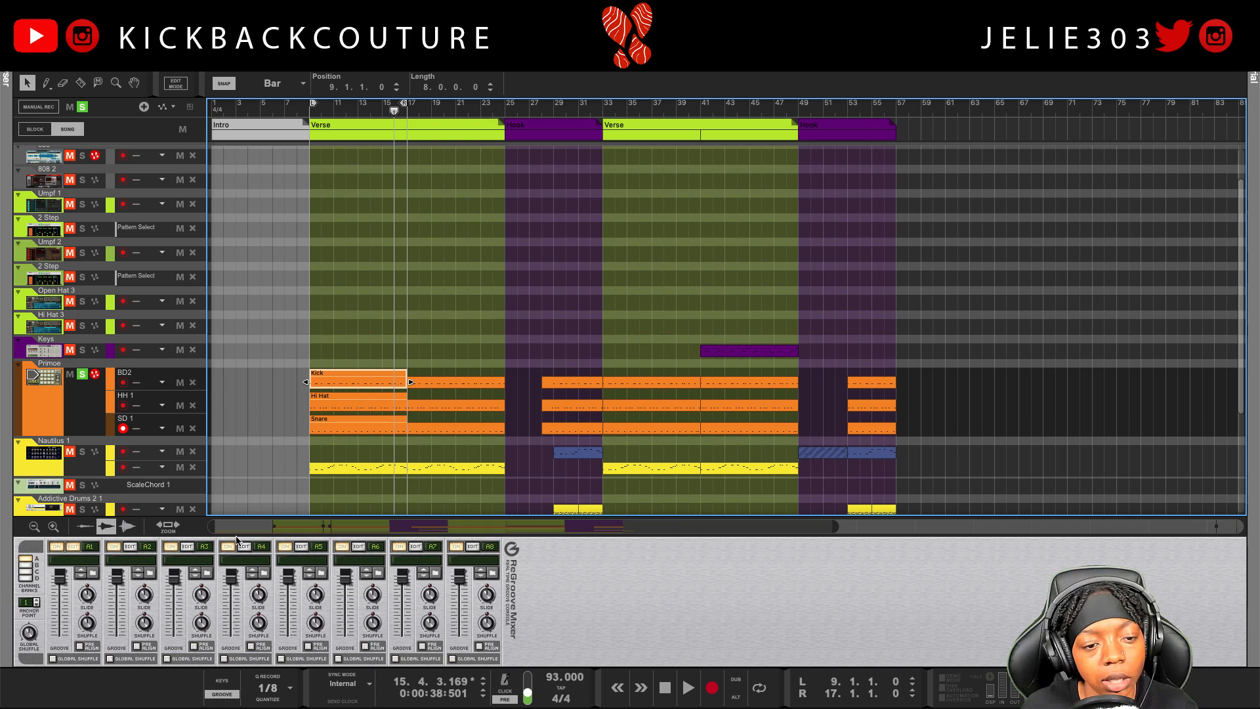
pyautogui.click(161, 383)
pyautogui.moveTo(169, 444)
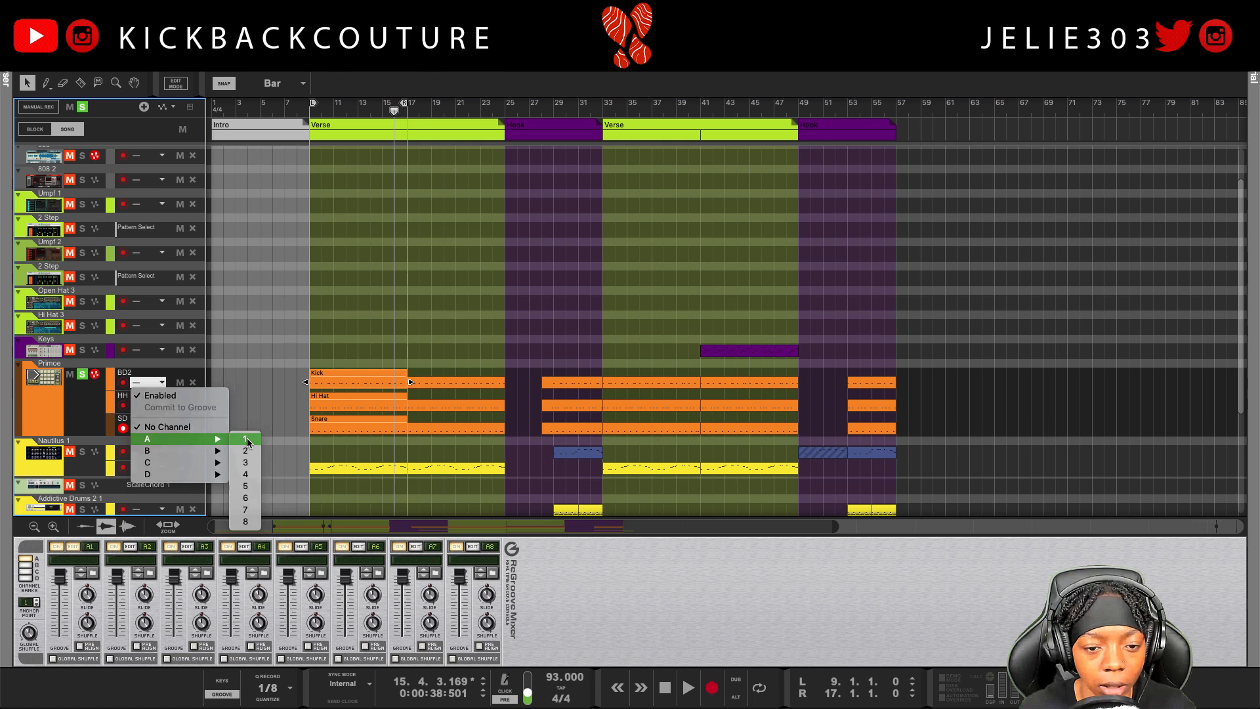
pyautogui.click(246, 439)
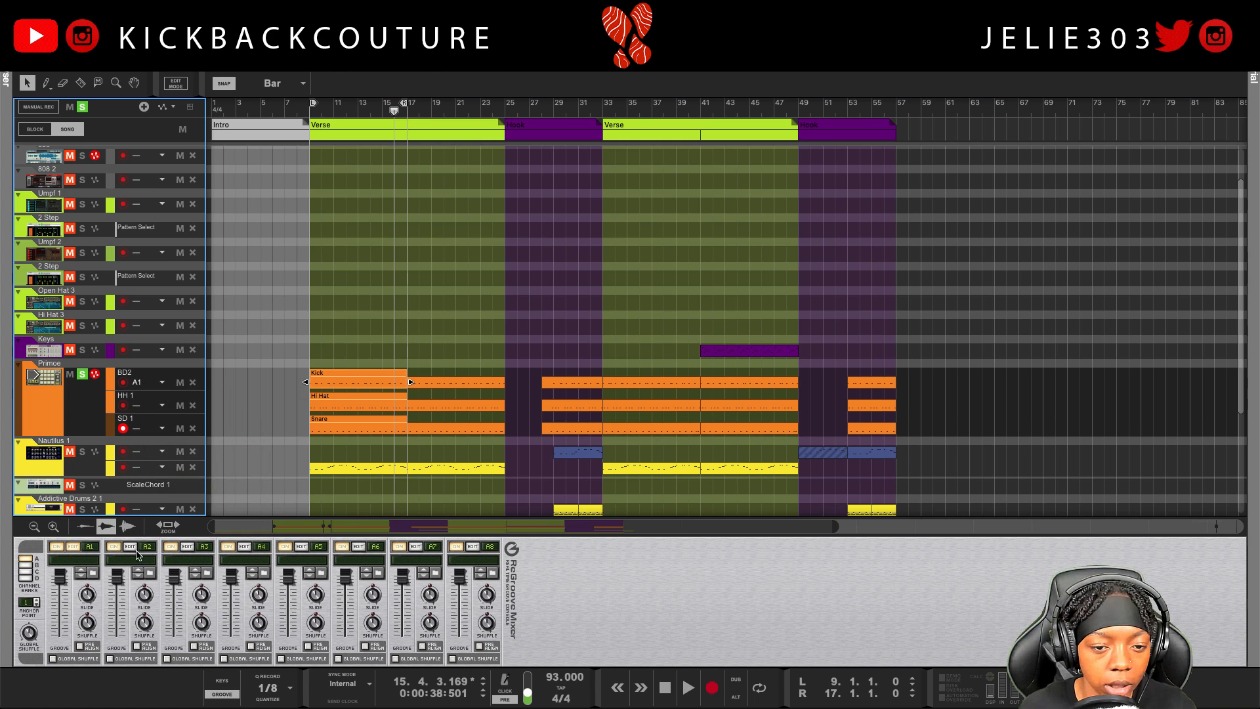
# Turn off solo on the Primoe track and start playback from bar 9, where the first Verse begins
pyautogui.click(84, 375)
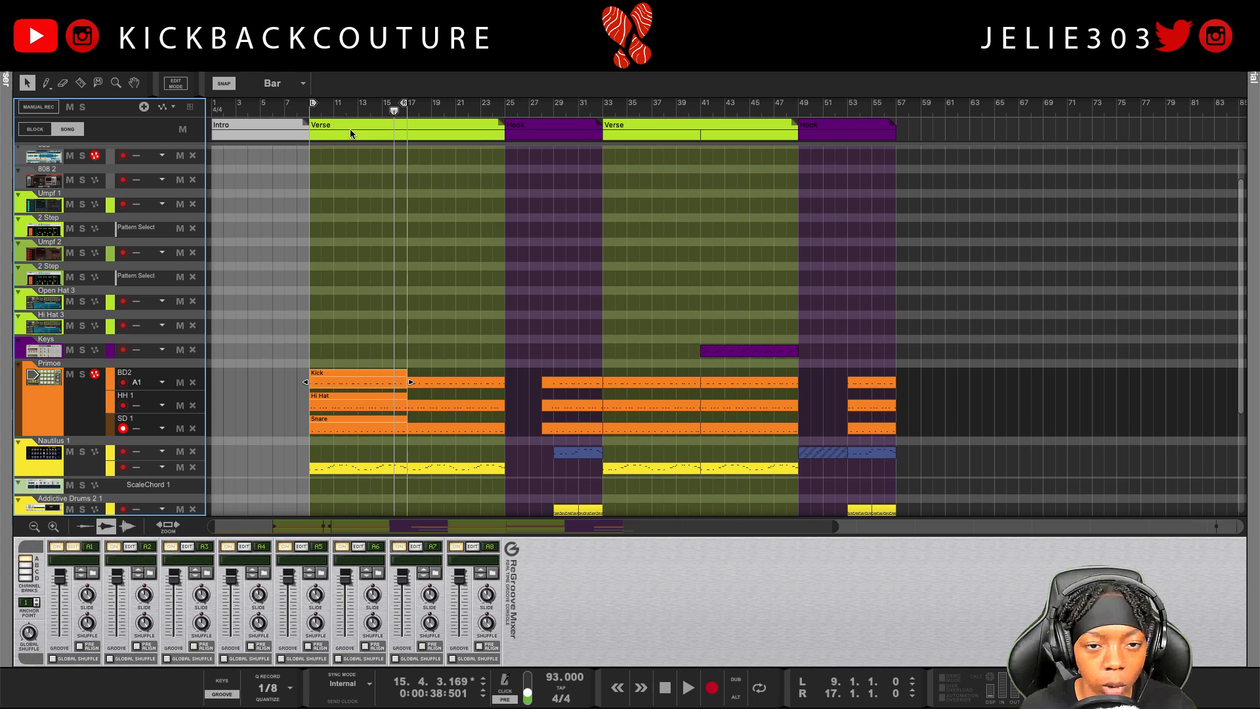
pyautogui.click(310, 118)
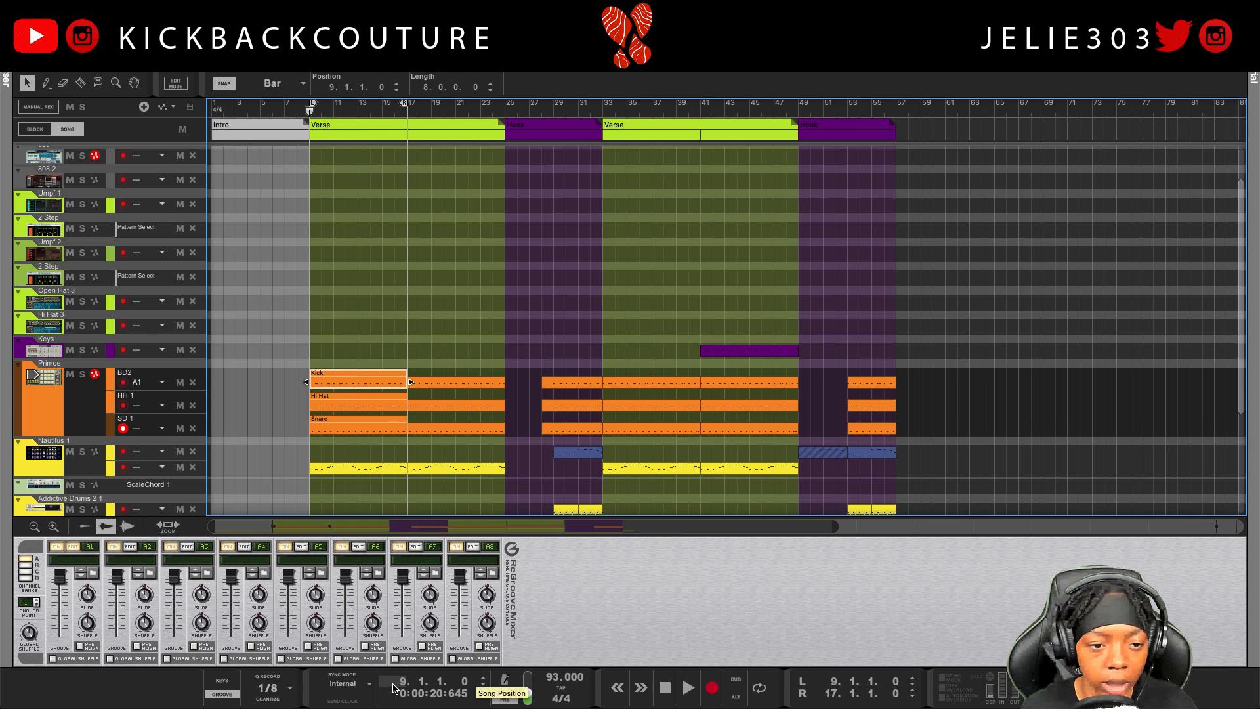
pyautogui.press('space')
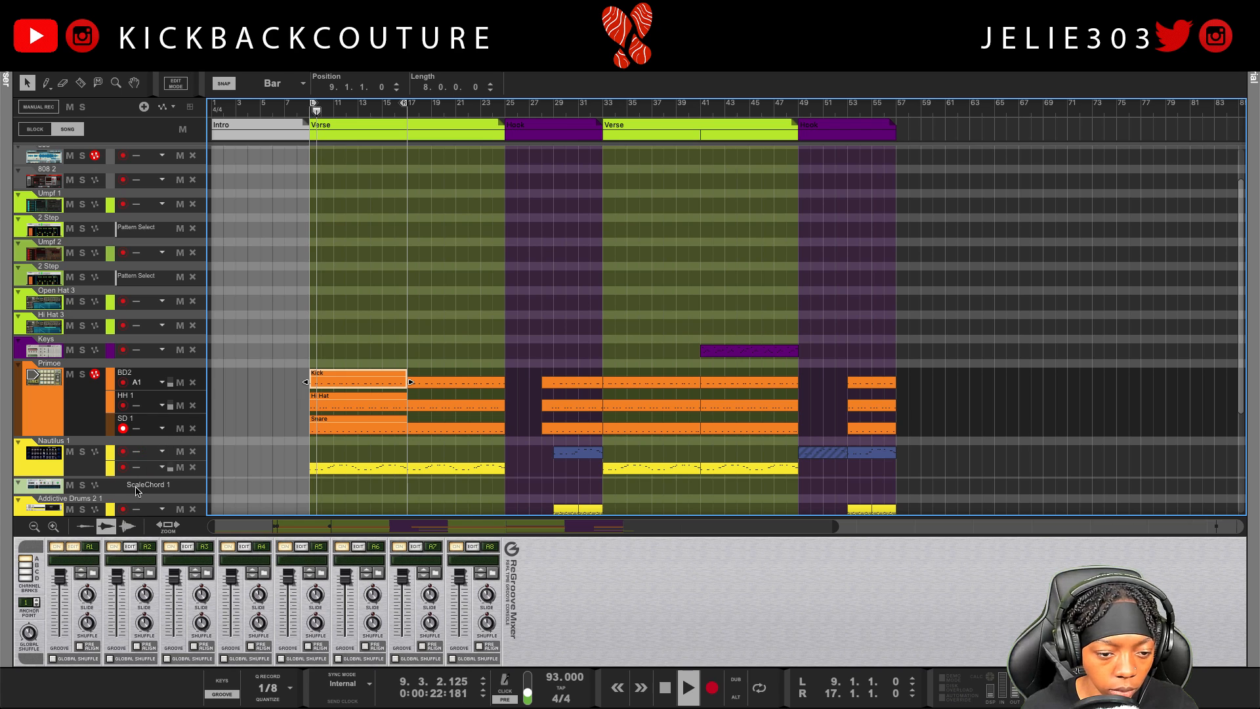
# Try channel A1's slide at 41 and 0 ticks during playback, set it to 15 ticks, and stop the song
pyautogui.moveTo(85, 593); pyautogui.dragTo(86, 592)
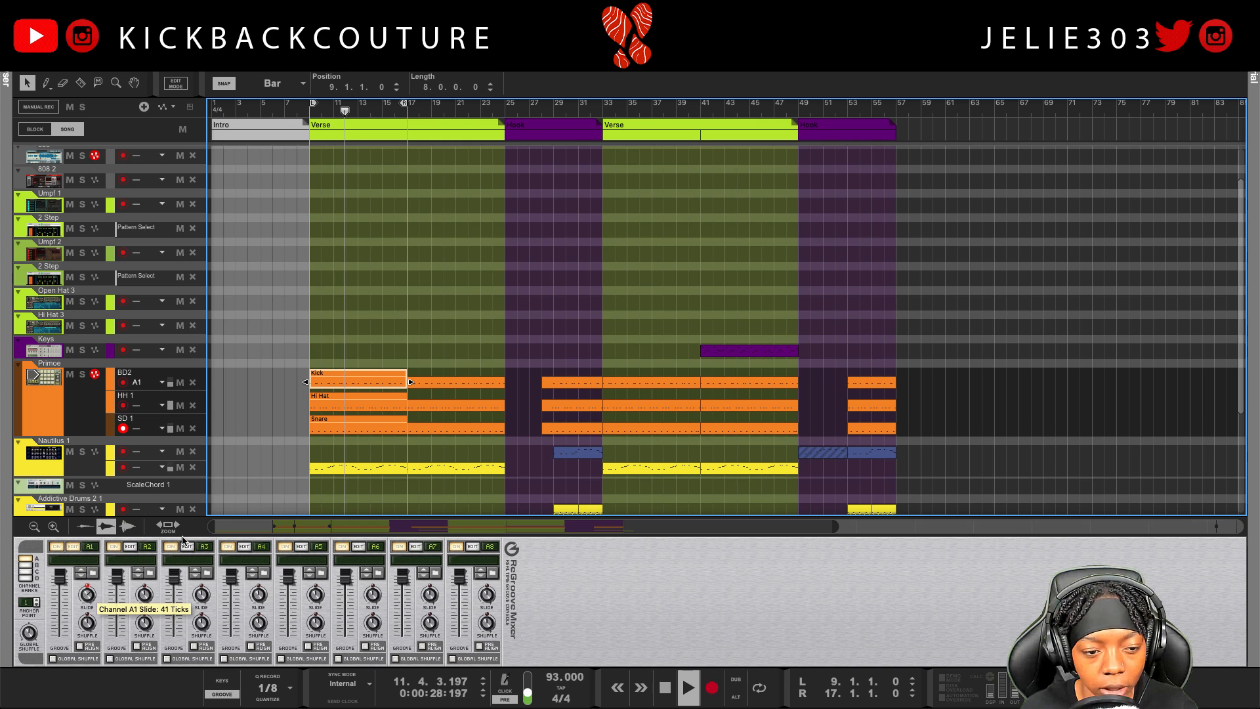
pyautogui.scroll(-1, 266, 448)
pyautogui.scroll(-1, 266, 448)
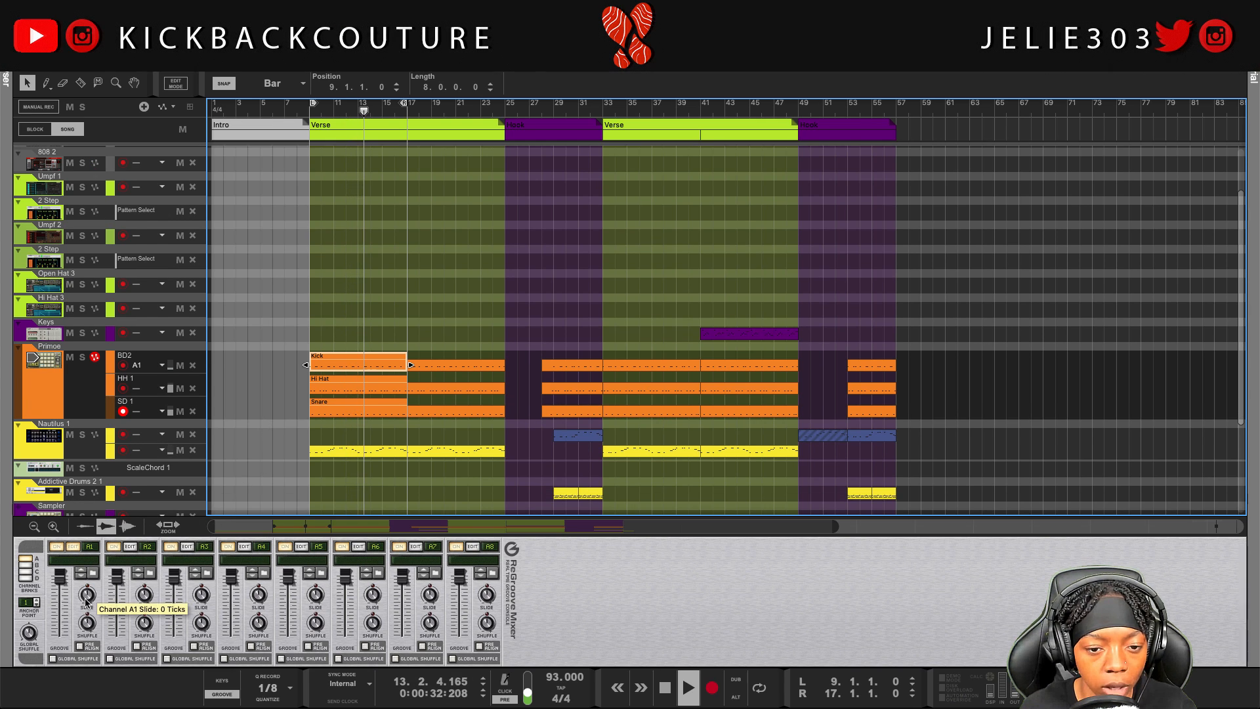
pyautogui.moveTo(85, 602); pyautogui.dragTo(84, 599)
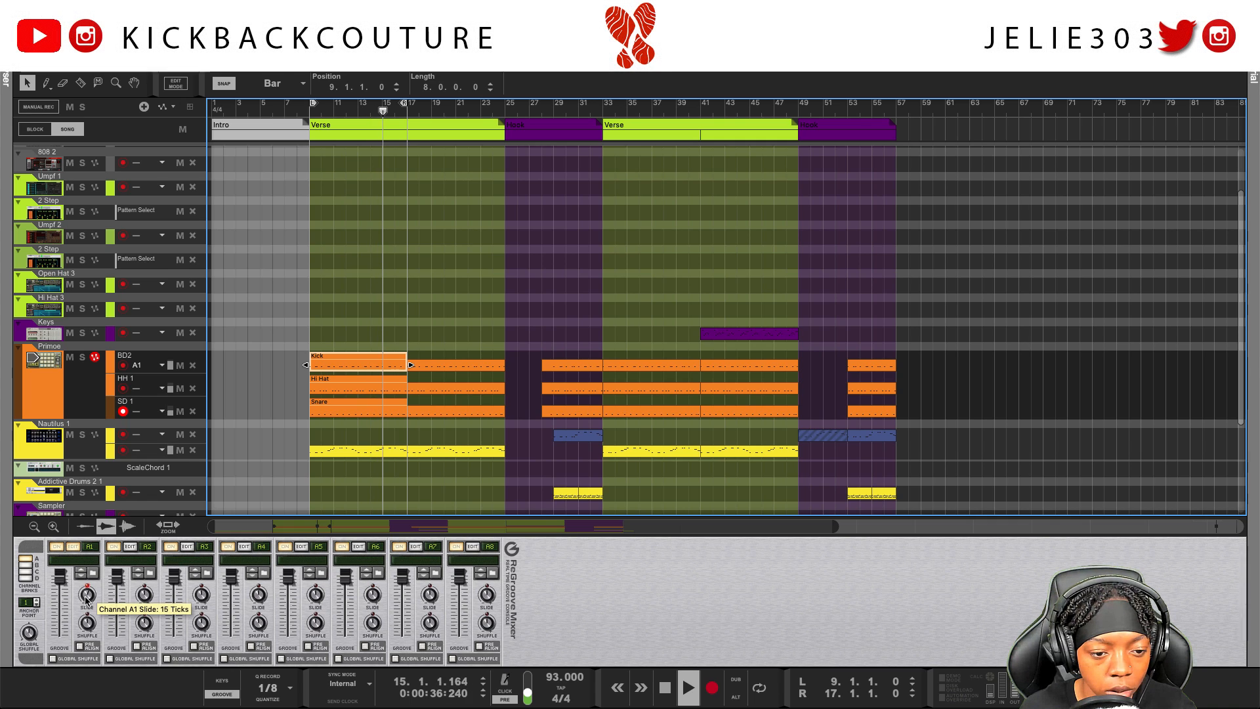
pyautogui.press('space')
# Assign the second note lane on the Nautilus 1 track to ReGroove channel A1
pyautogui.click(143, 446)
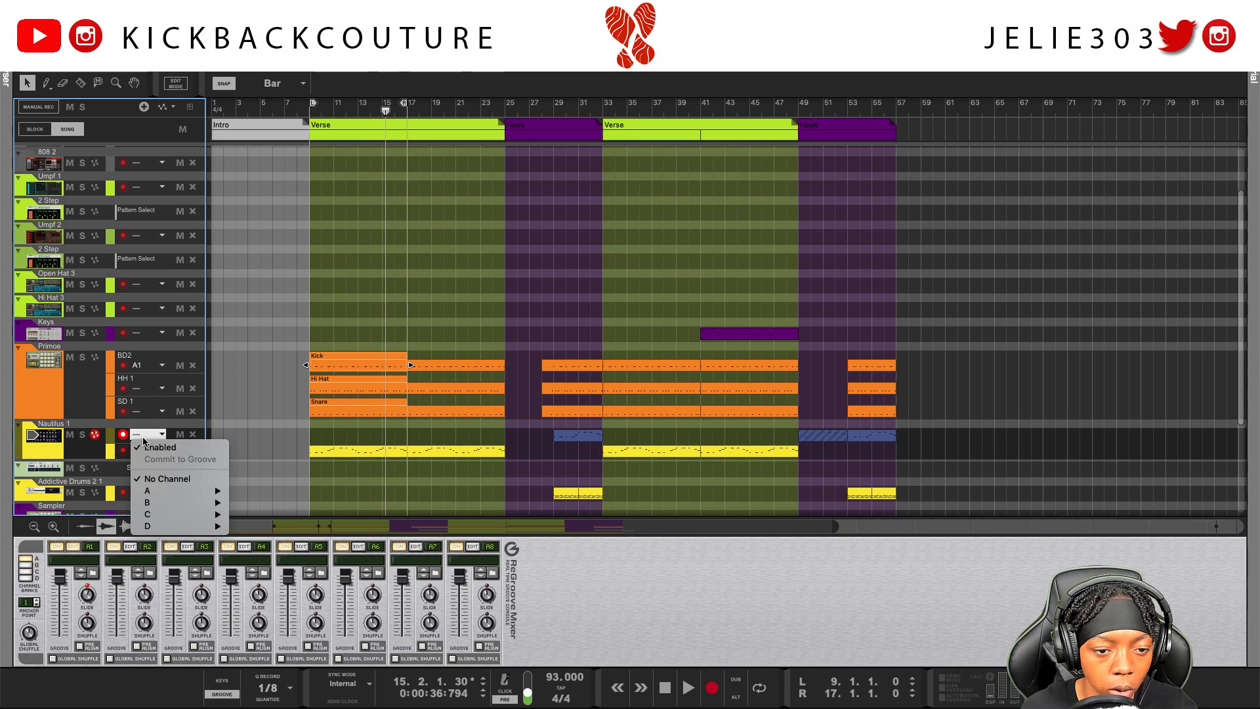
pyautogui.click(165, 459)
pyautogui.click(164, 453)
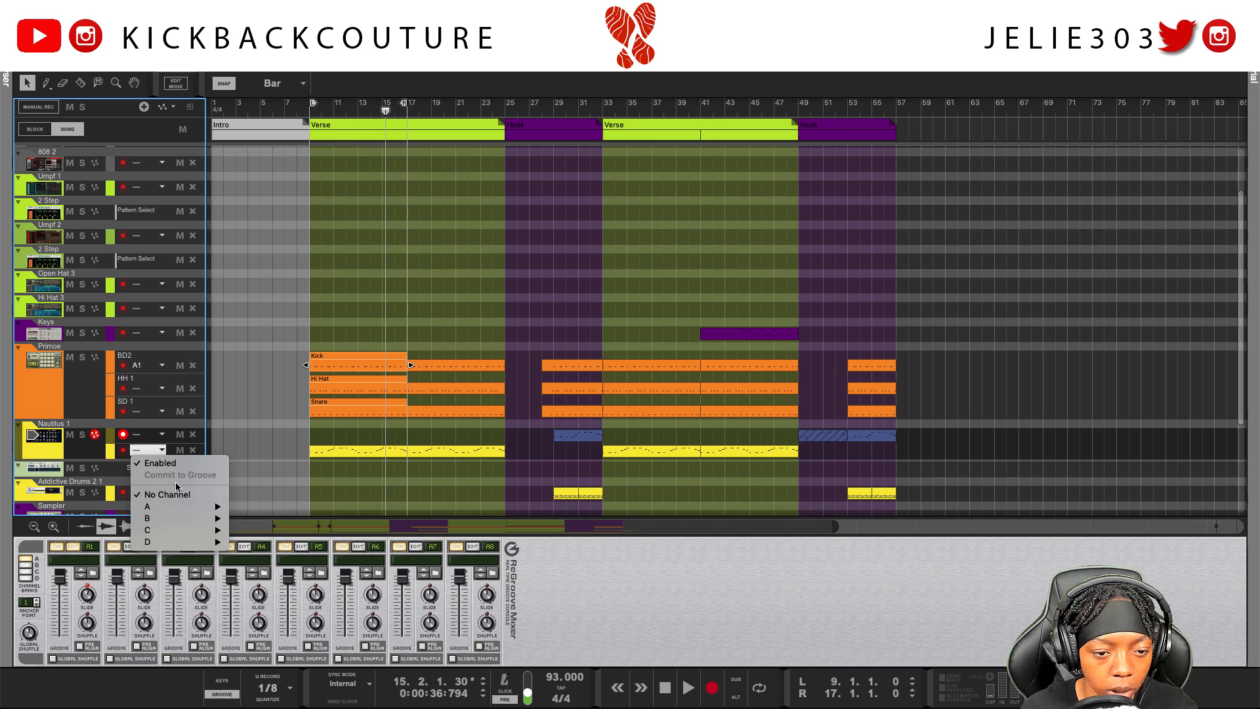
pyautogui.moveTo(178, 506)
pyautogui.click(263, 507)
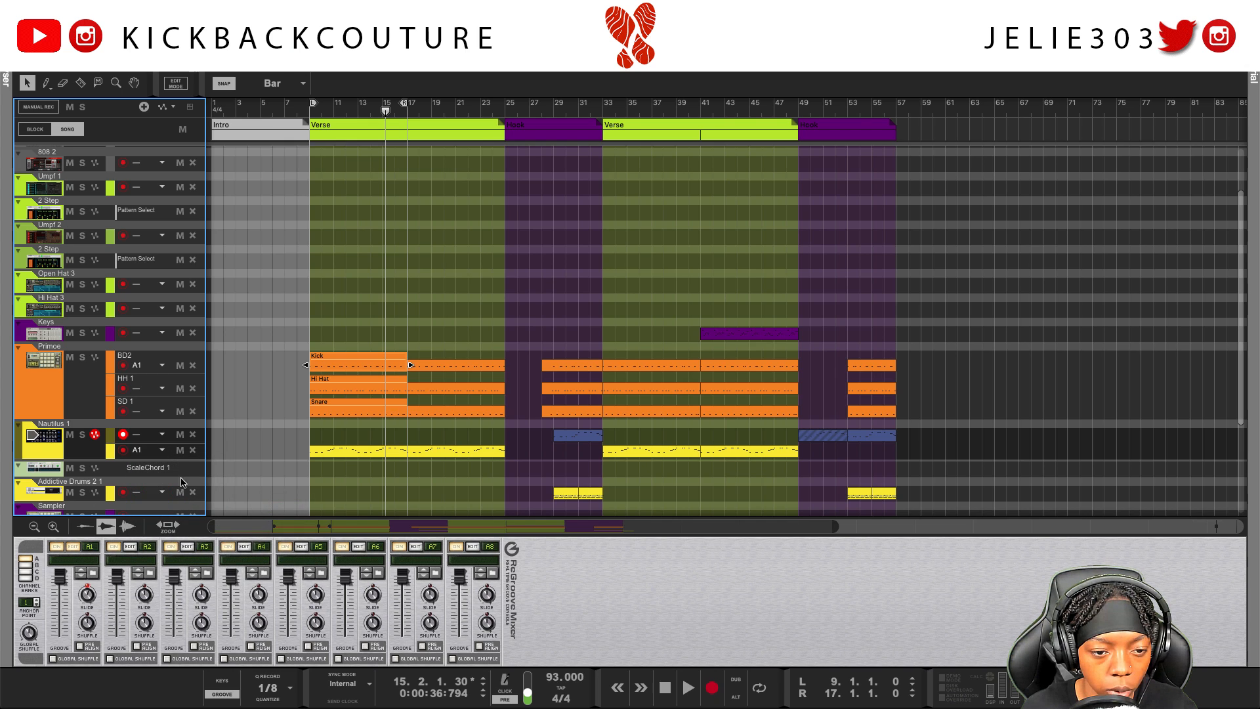
# Assign the first Nautilus 1 note lane to ReGroove channel A1 as well, and play the Verse briefly from bar 9
pyautogui.click(194, 437)
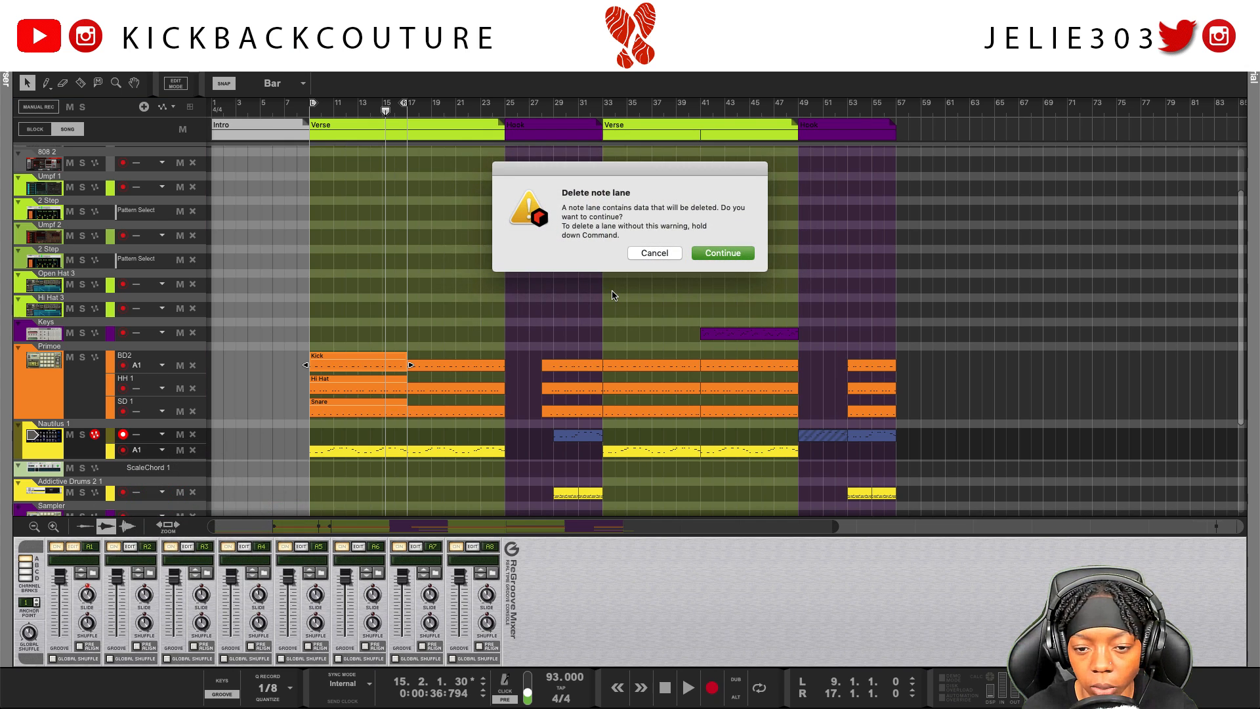
pyautogui.click(651, 252)
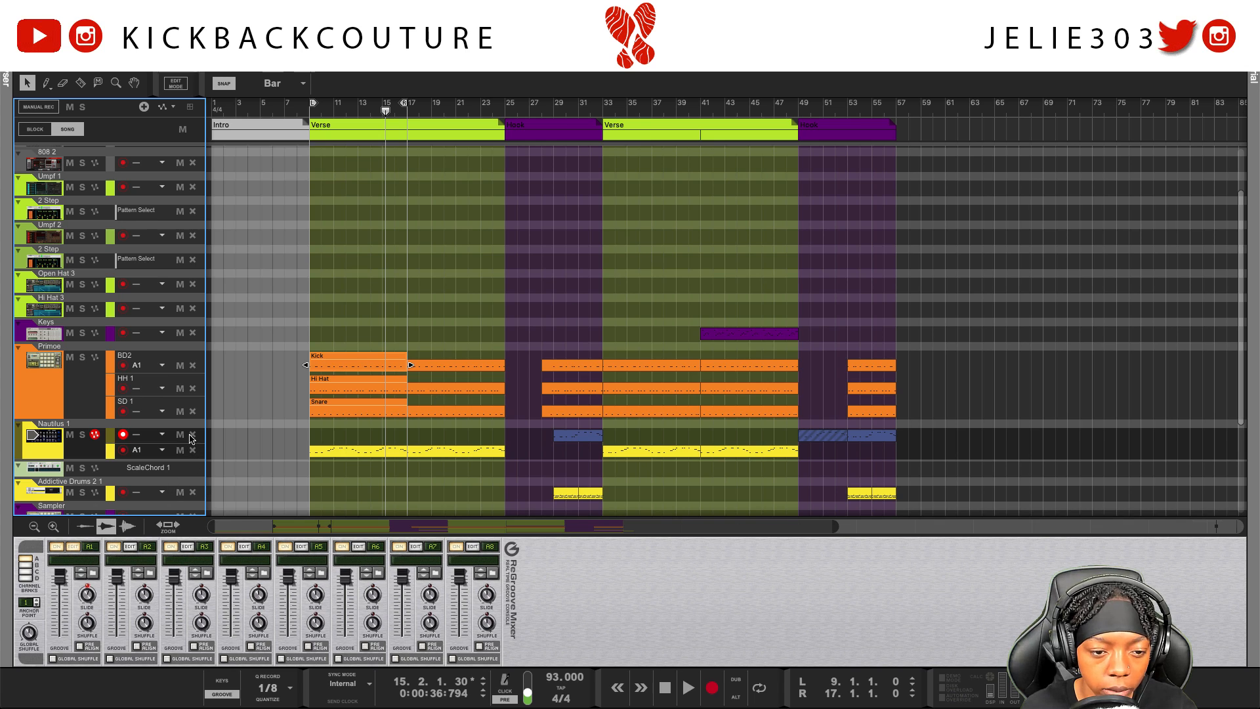
pyautogui.click(148, 434)
pyautogui.moveTo(174, 493)
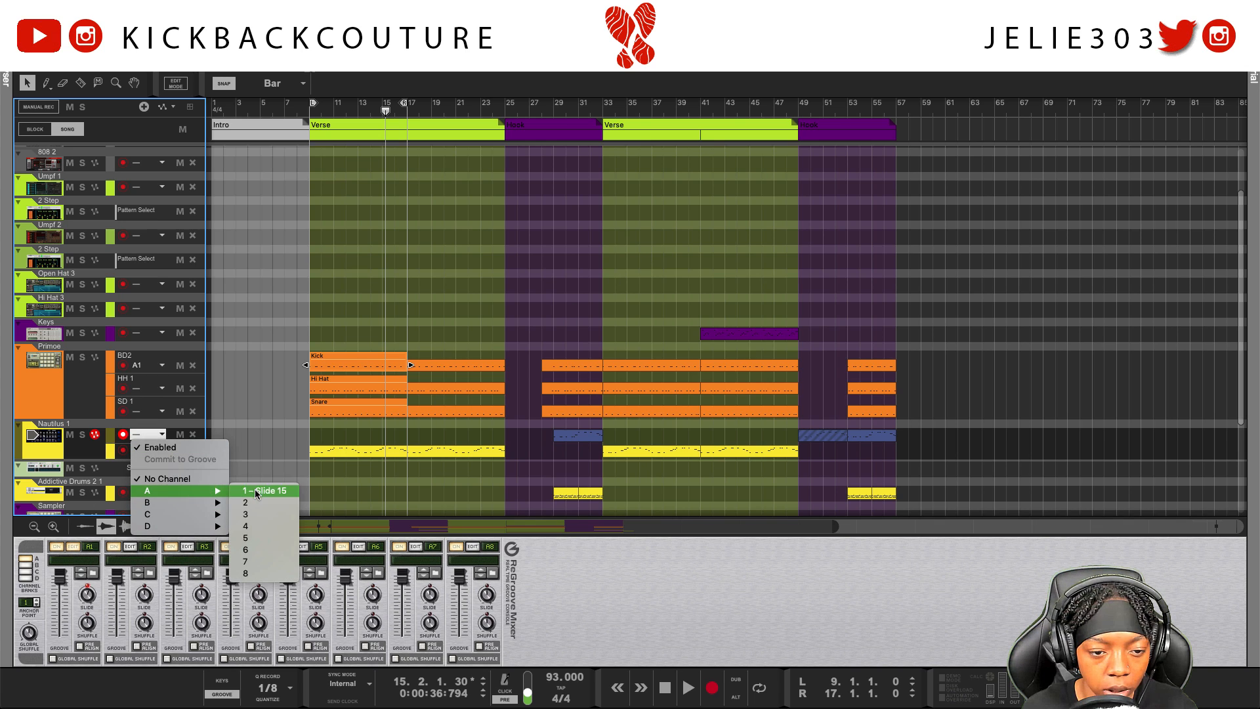
pyautogui.click(255, 491)
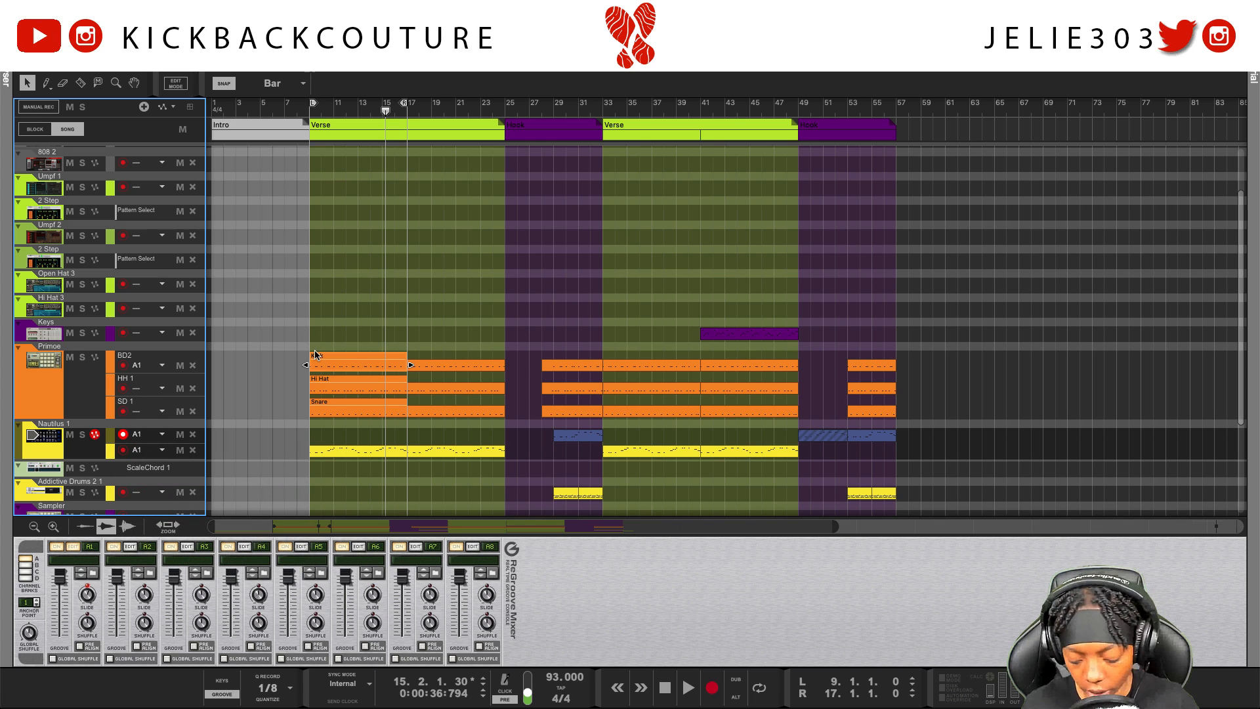
pyautogui.press('space')
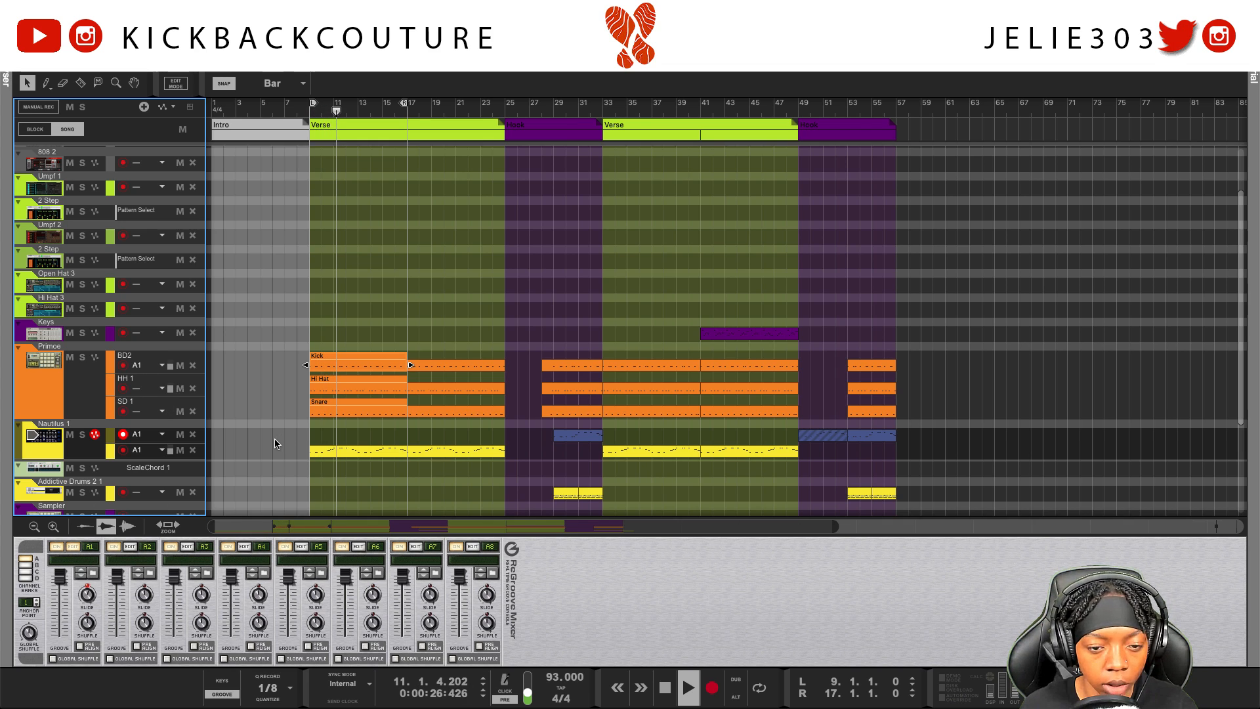
pyautogui.press('space')
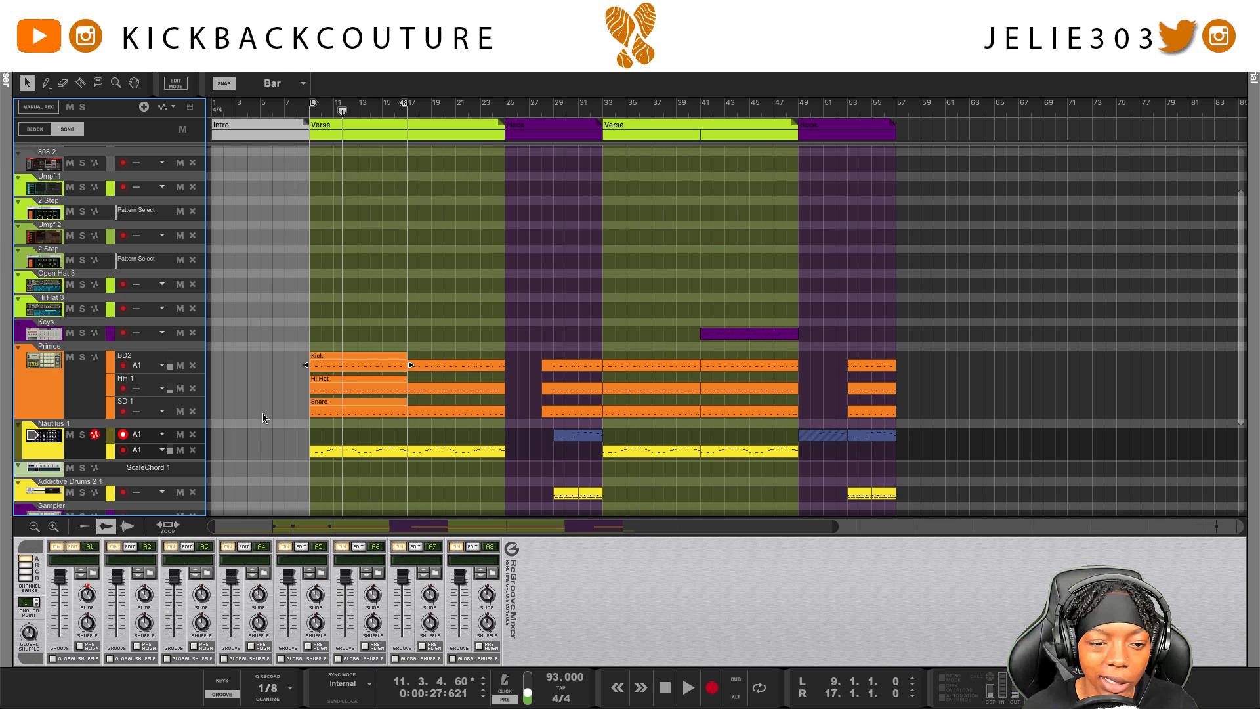
# Assign the Hi Hat lane on the Primoe track to ReGroove channel A2, and view channel bank B before returning to bank A
pyautogui.click(352, 393)
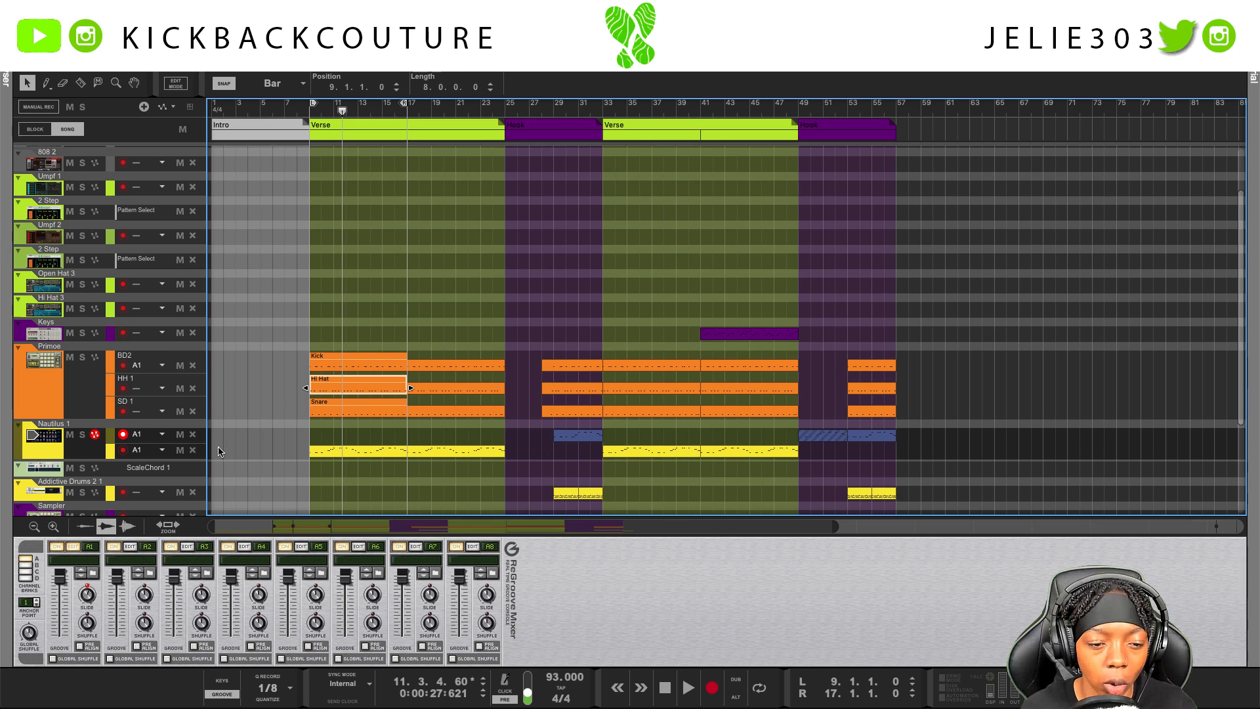
pyautogui.click(149, 388)
pyautogui.moveTo(180, 450)
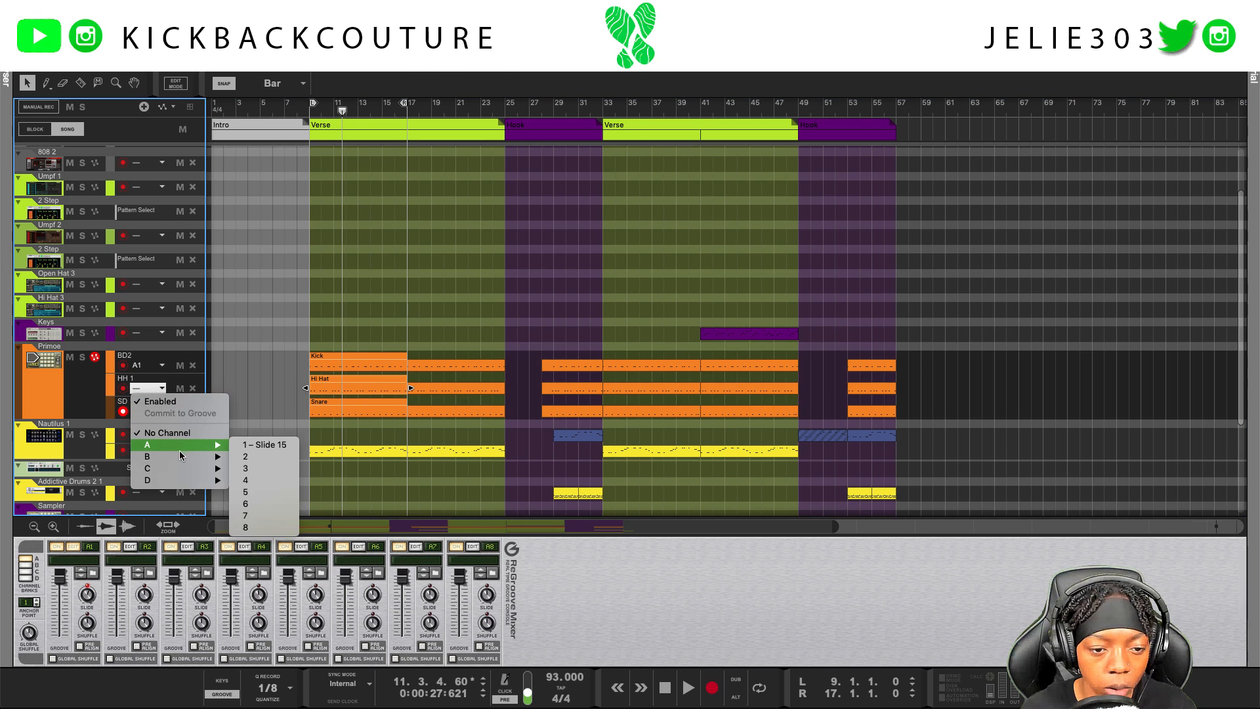
pyautogui.click(255, 458)
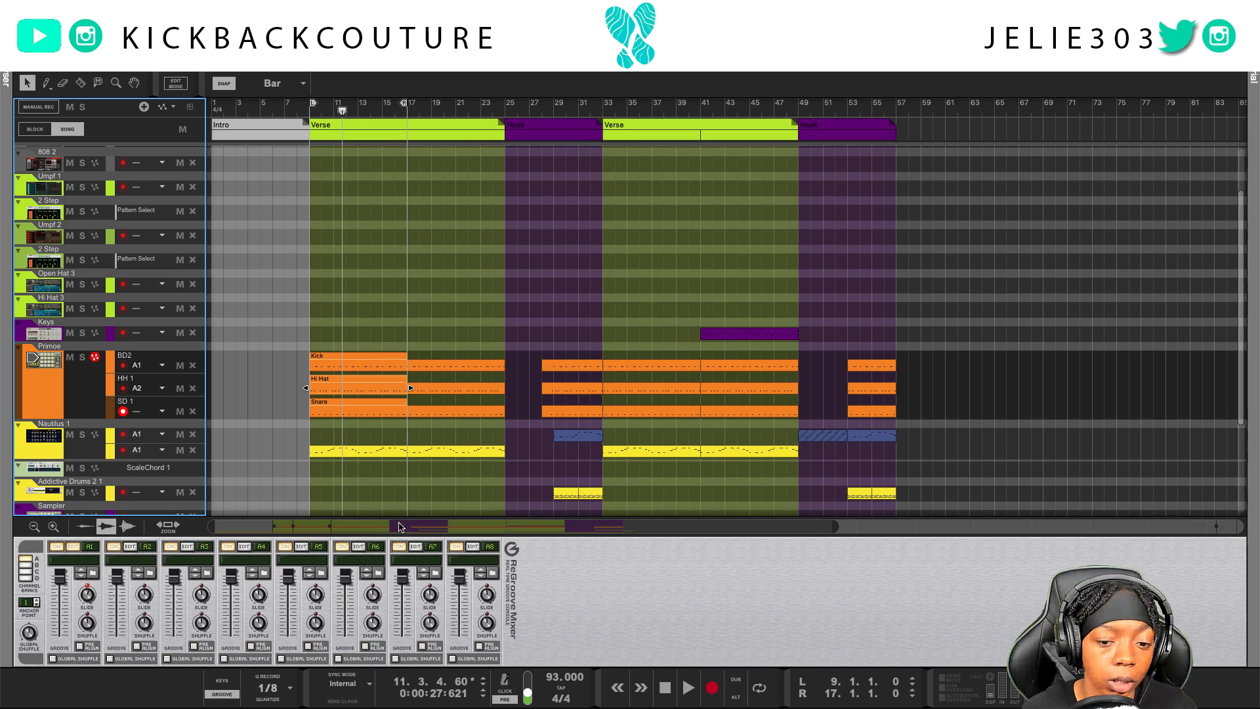
pyautogui.click(27, 572)
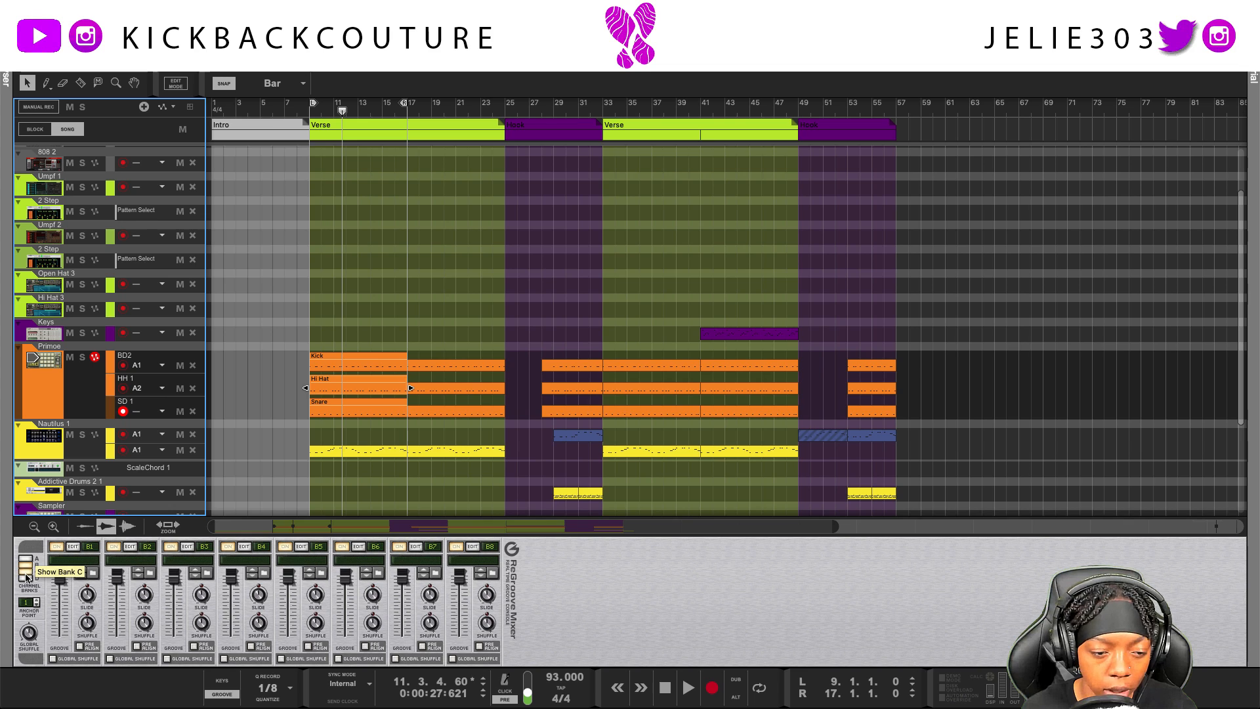
pyautogui.click(26, 559)
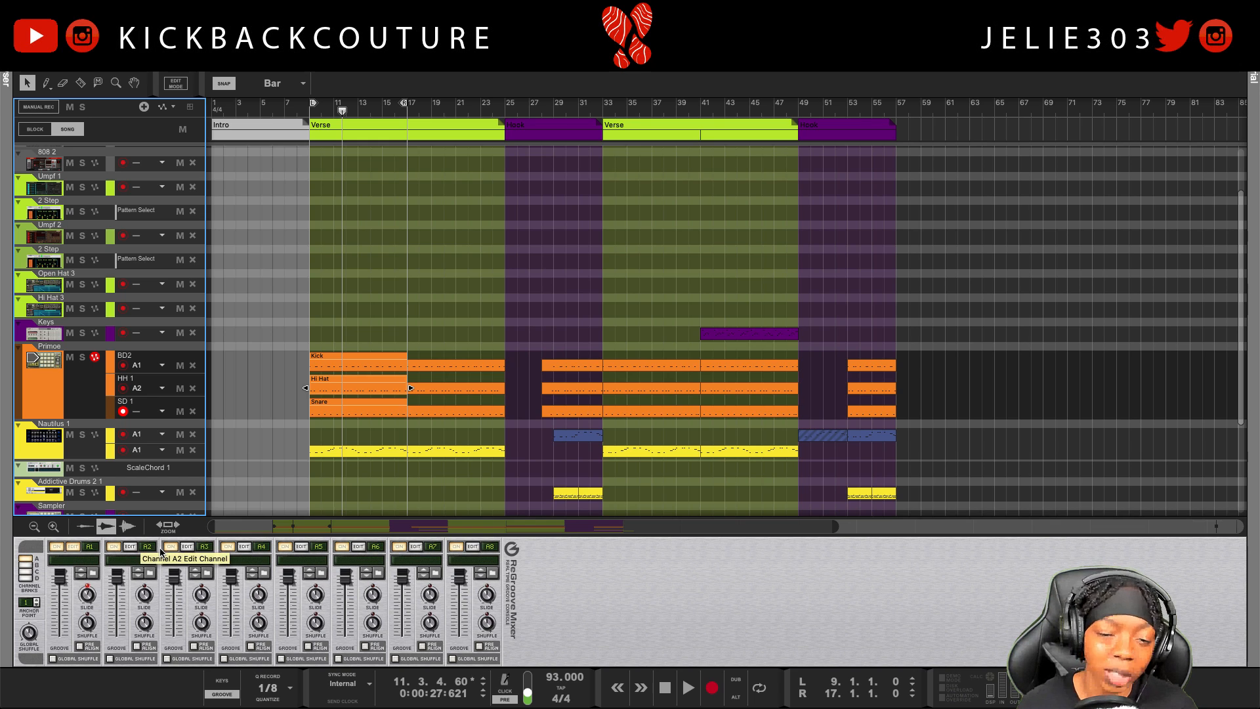
# Try channel A2's slide at 55 ticks, set it to 36 ticks during playback from bar 9, and stop the song
pyautogui.scroll(-1, 297, 412)
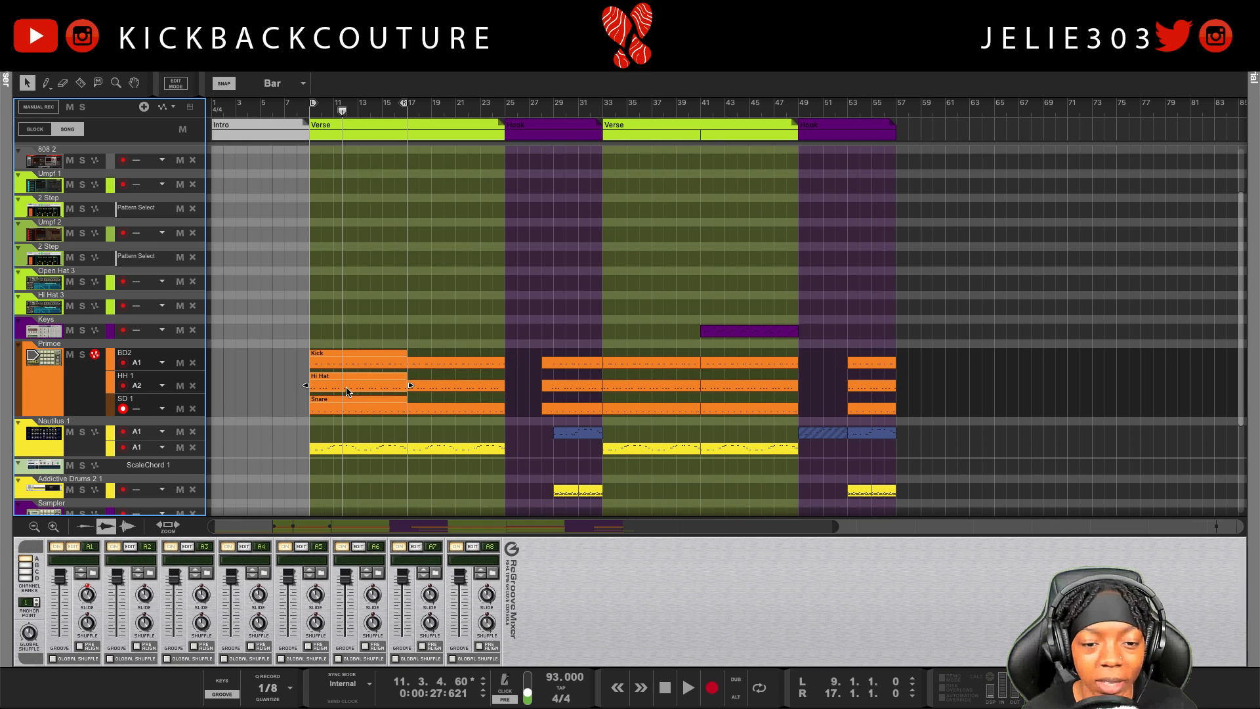
pyautogui.click(367, 390)
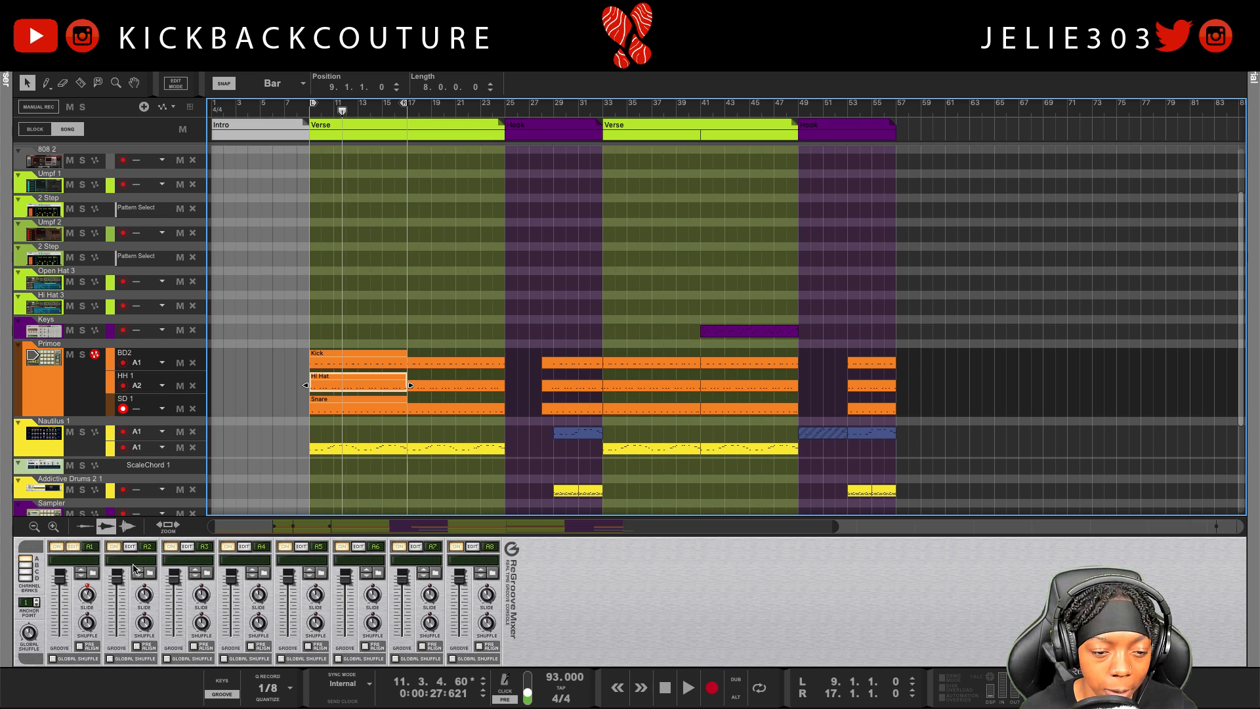
pyautogui.moveTo(140, 601); pyautogui.dragTo(141, 598)
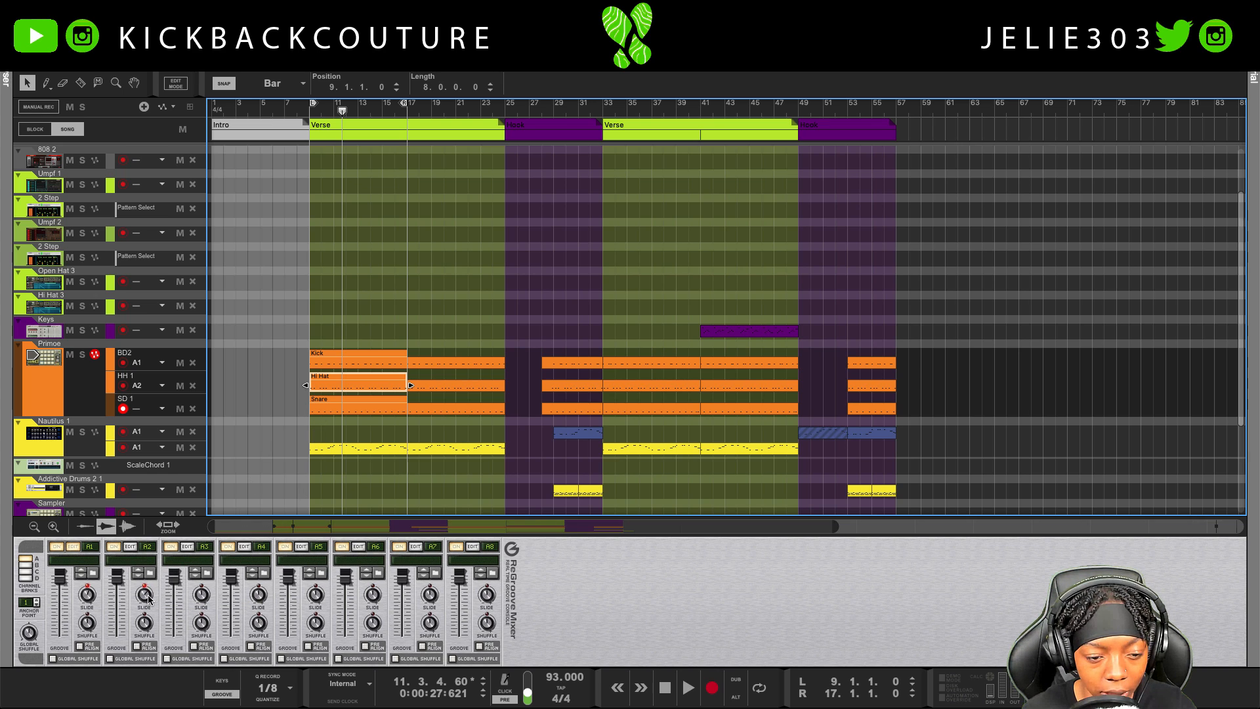
pyautogui.moveTo(146, 600); pyautogui.dragTo(147, 596)
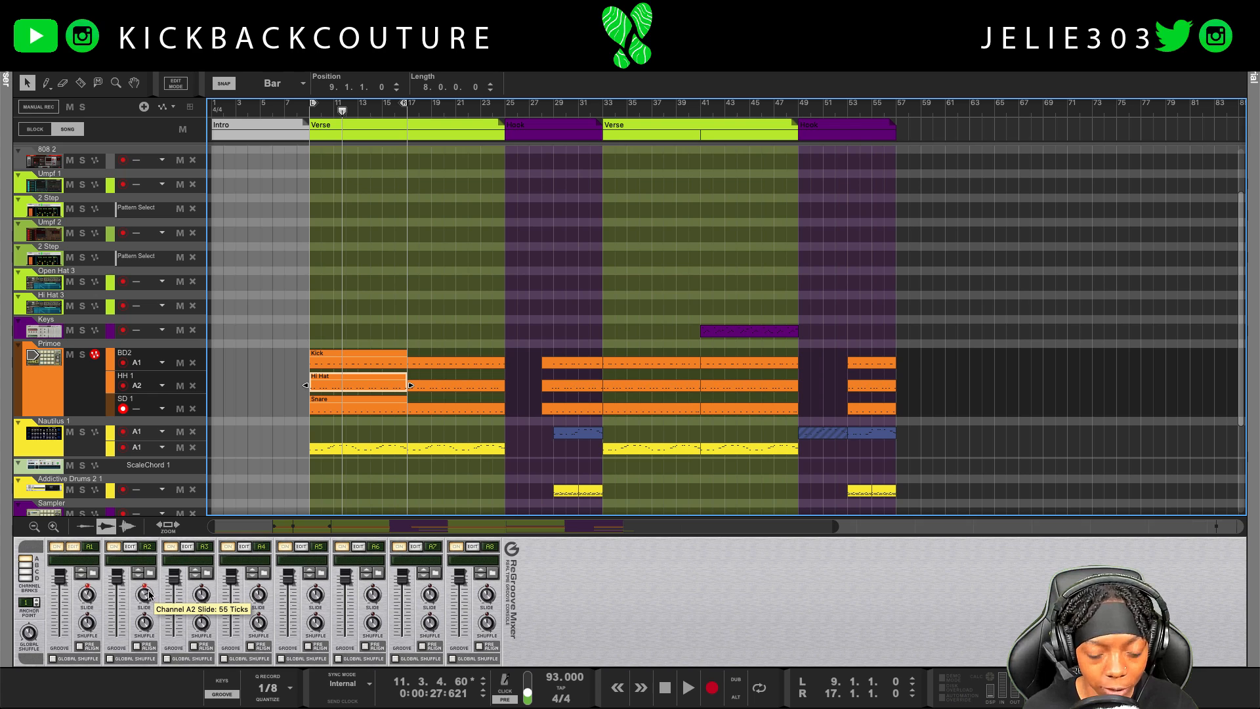
pyautogui.press('space')
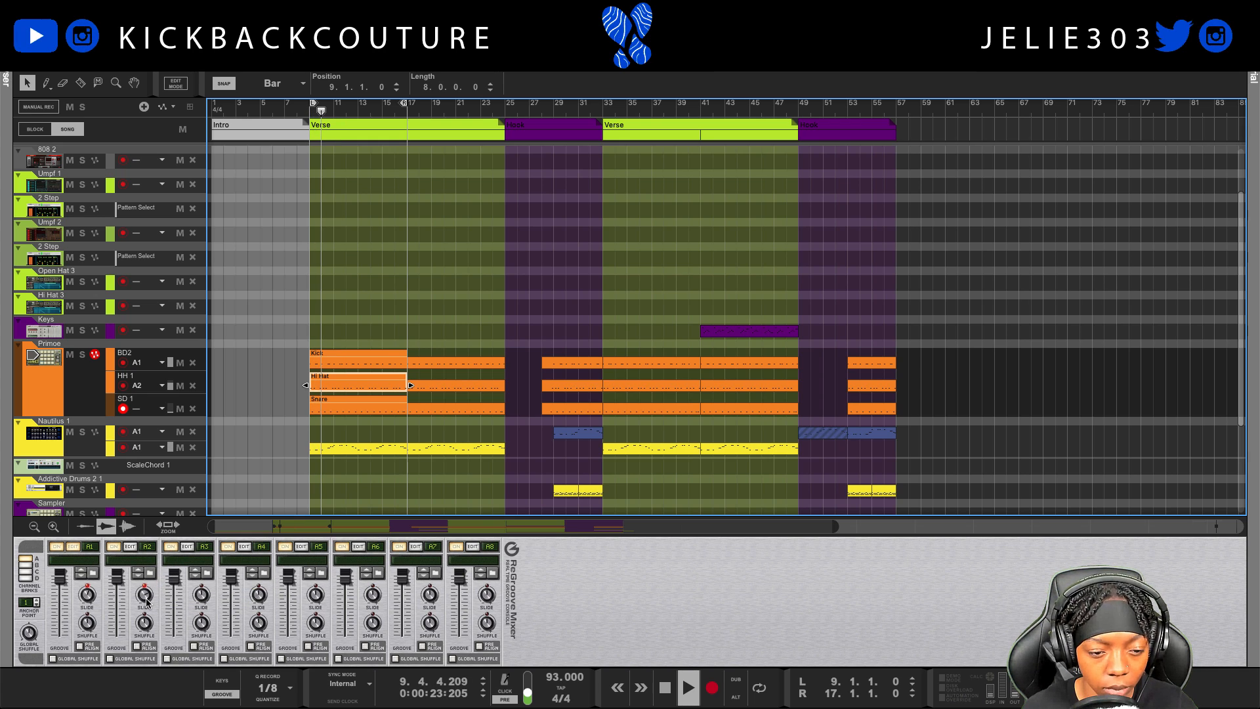
pyautogui.moveTo(147, 600); pyautogui.dragTo(148, 602)
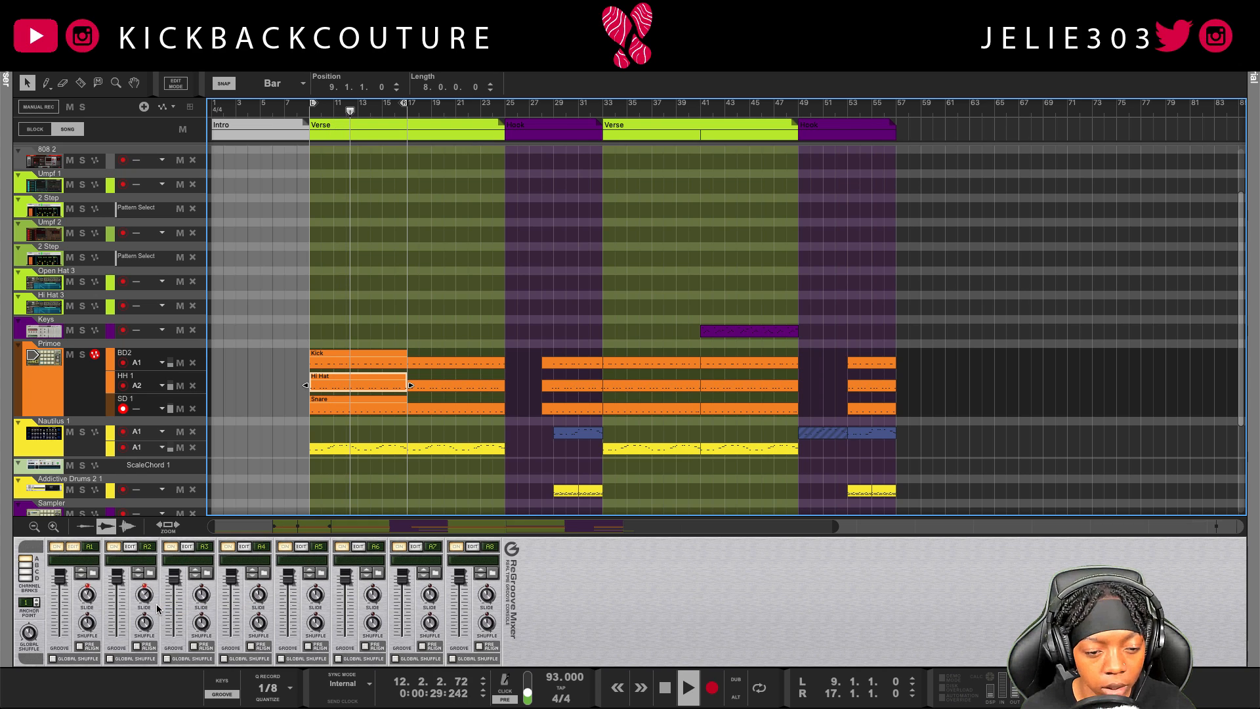
pyautogui.press('space')
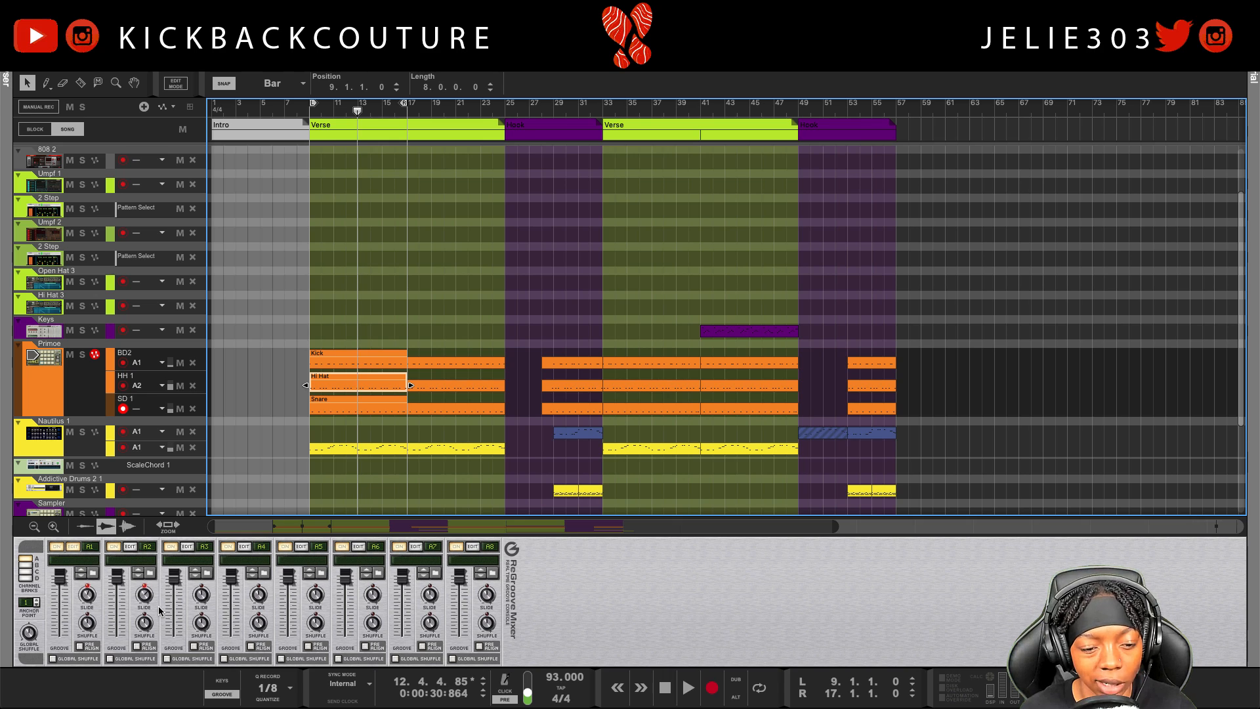
# Assign the Snare lane on the Primoe track to ReGroove channel A3
pyautogui.click(150, 409)
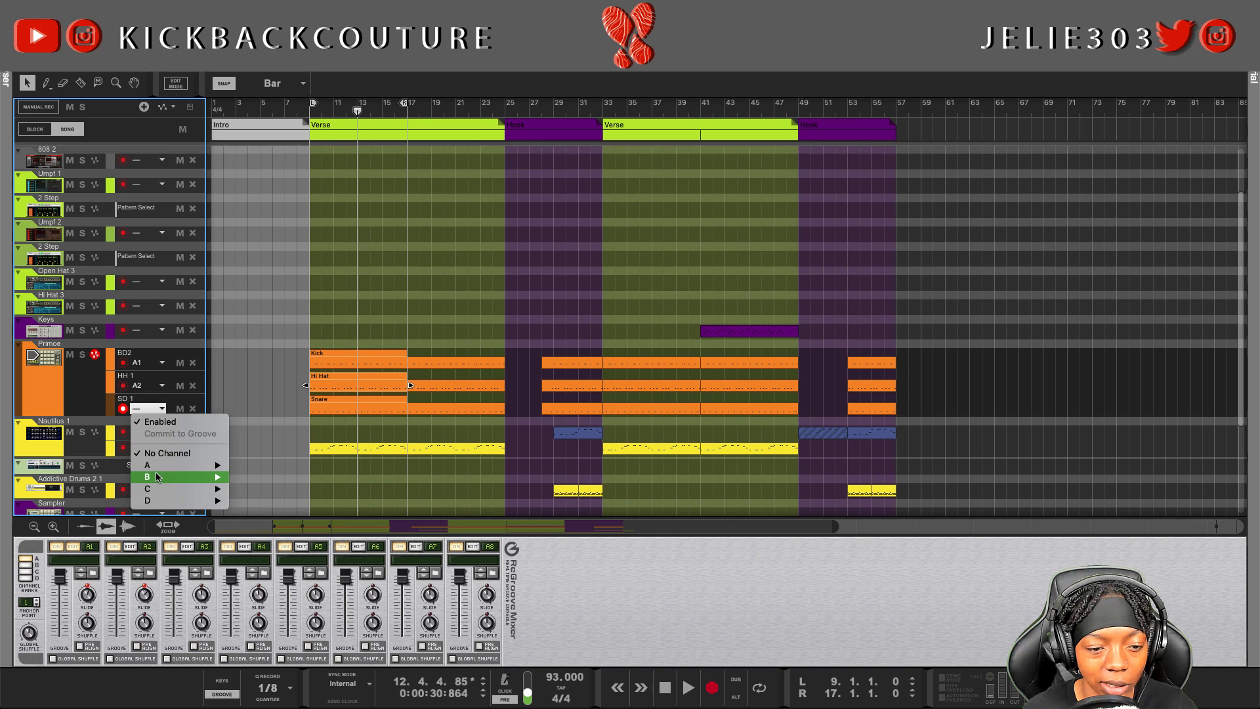
pyautogui.moveTo(196, 465)
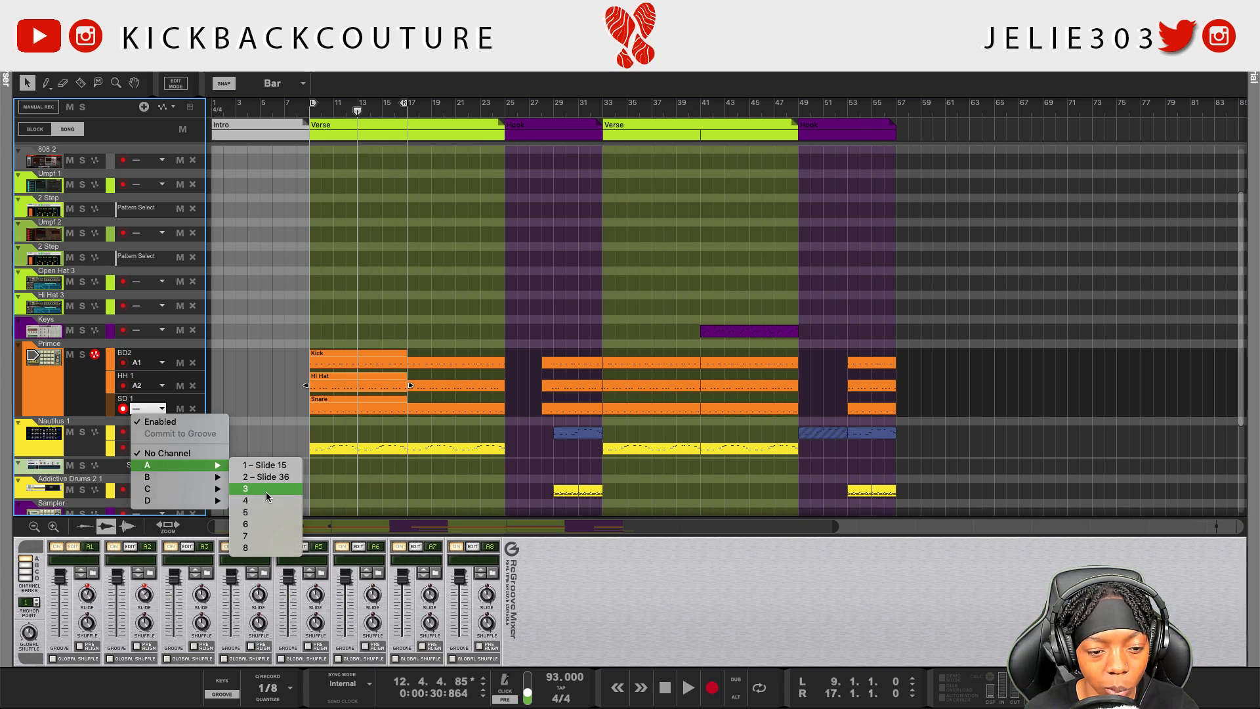
pyautogui.click(250, 489)
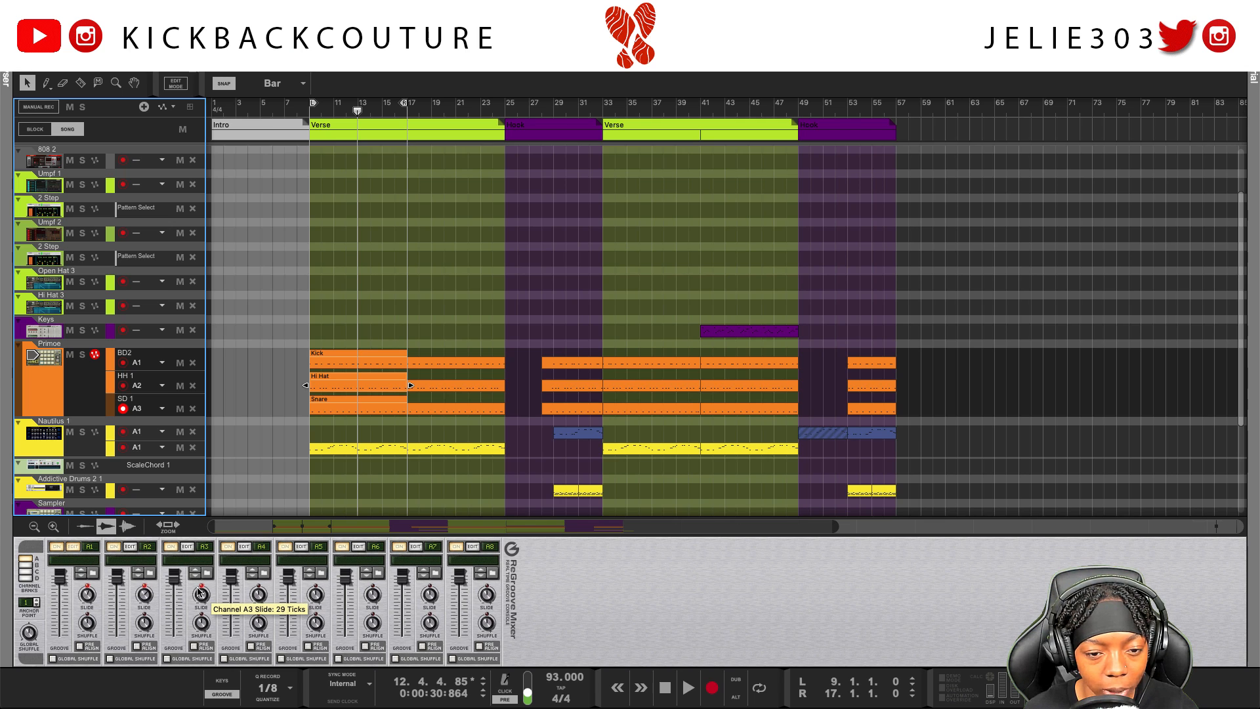
# Try channel A3's slide at 29 ticks, set it to 18 ticks during playback from bar 9, and stop the song
pyautogui.press('space')
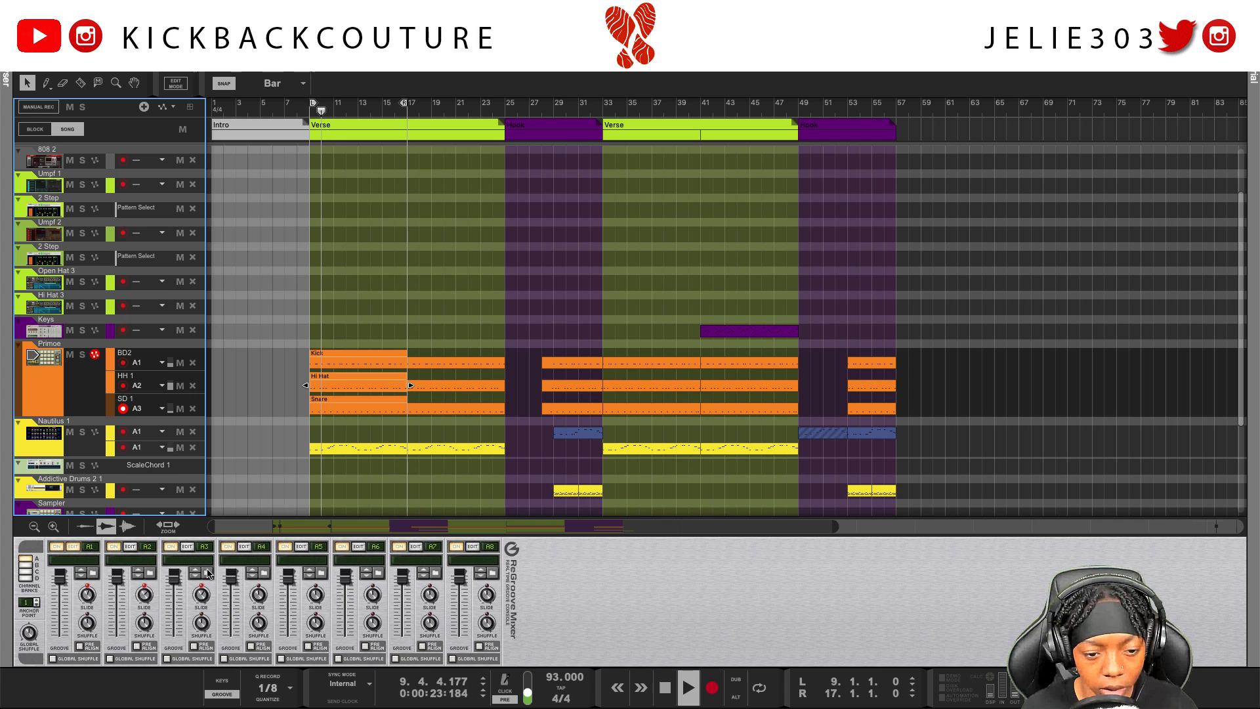
pyautogui.moveTo(202, 601)
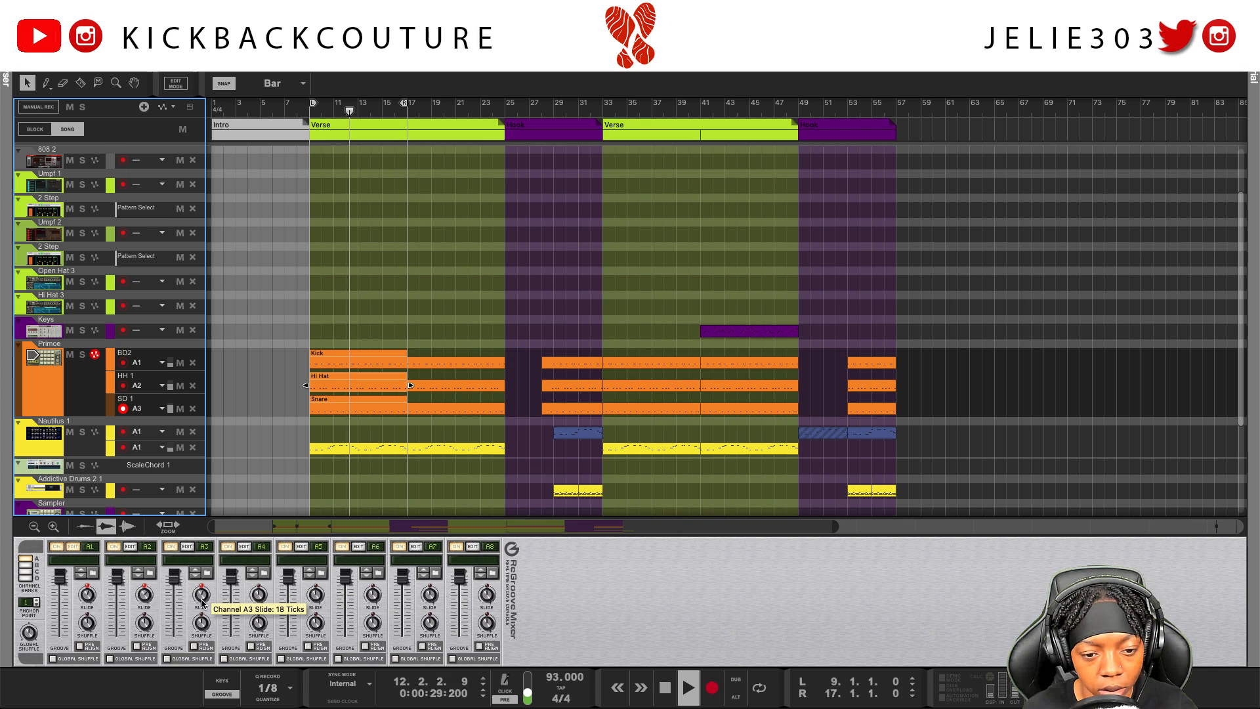
pyautogui.scroll(-5, 201, 600)
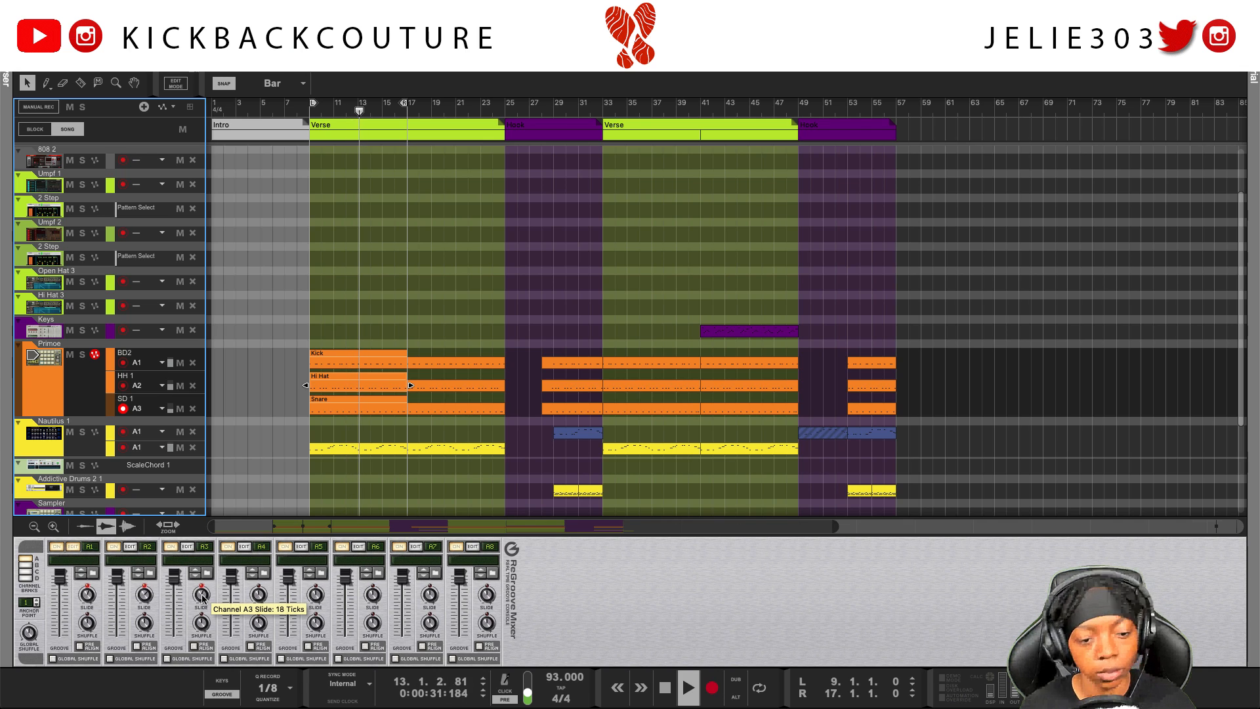
pyautogui.press('space')
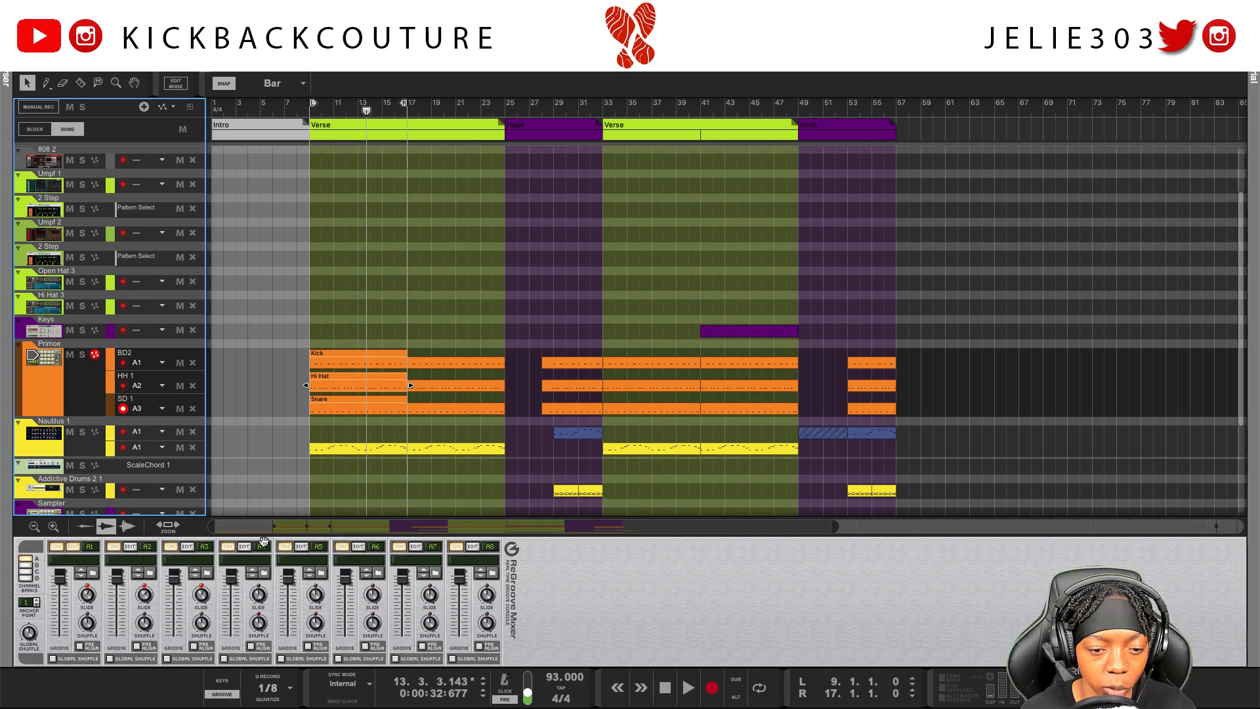
# Compare the groove by switching ReGroove channels A1, A2 and A3 off, playing from bar 9, and switching them back on one by one
pyautogui.click(171, 549)
pyautogui.click(114, 547)
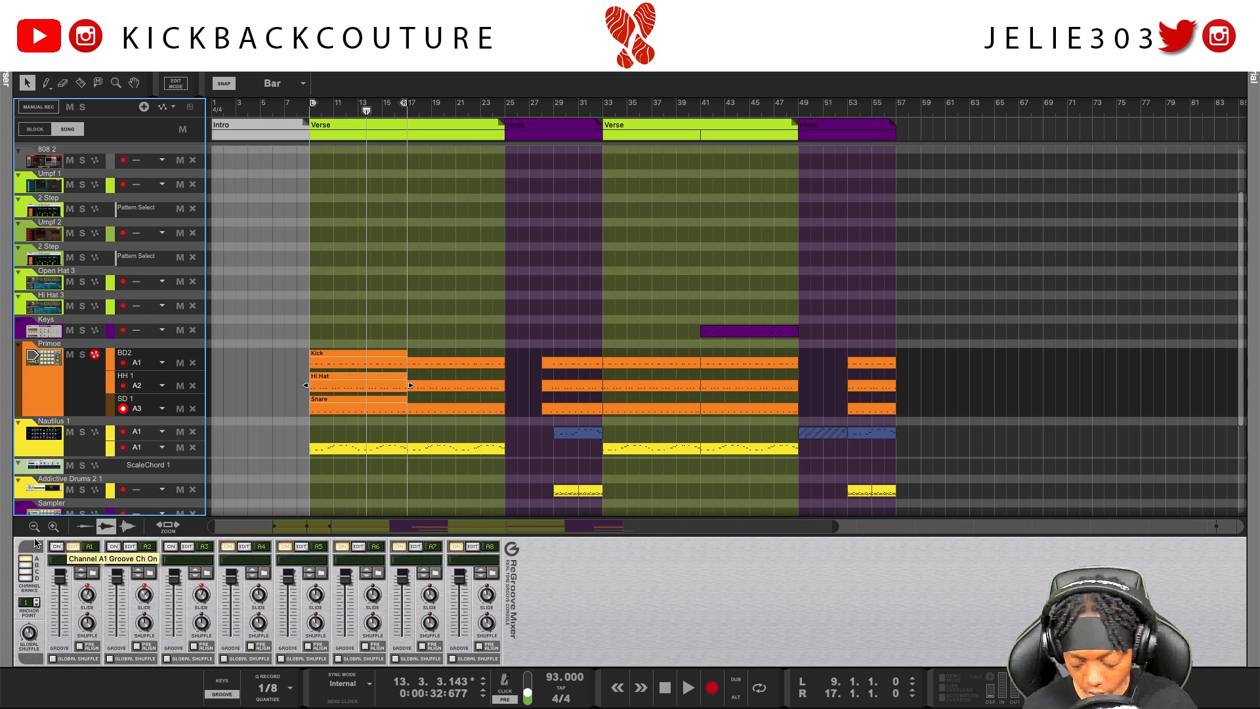
pyautogui.press('space')
pyautogui.click(57, 547)
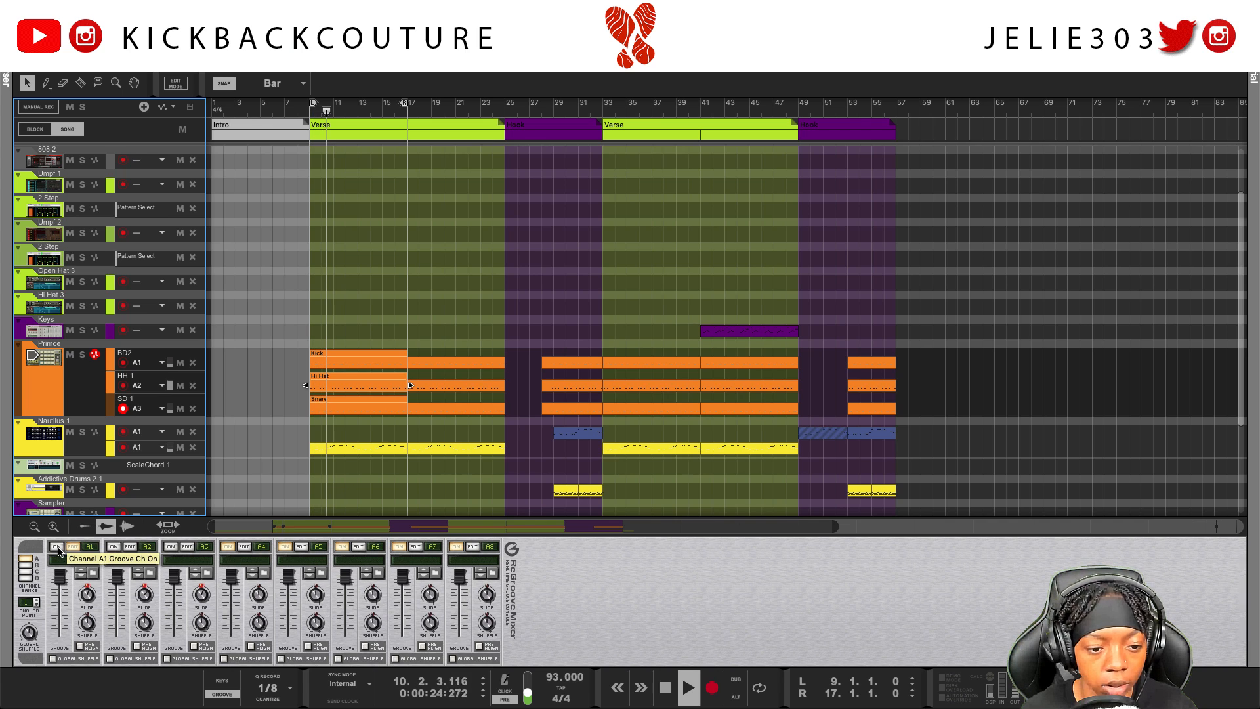
pyautogui.click(57, 547)
pyautogui.click(113, 548)
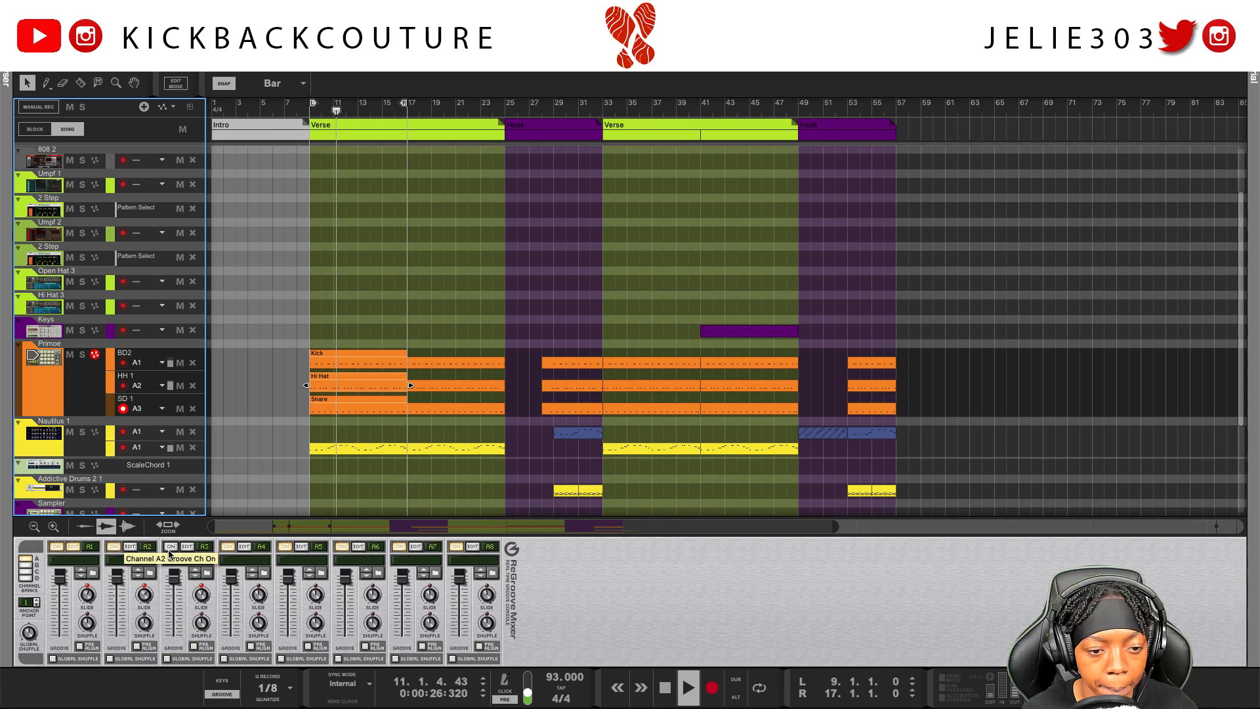
pyautogui.click(169, 552)
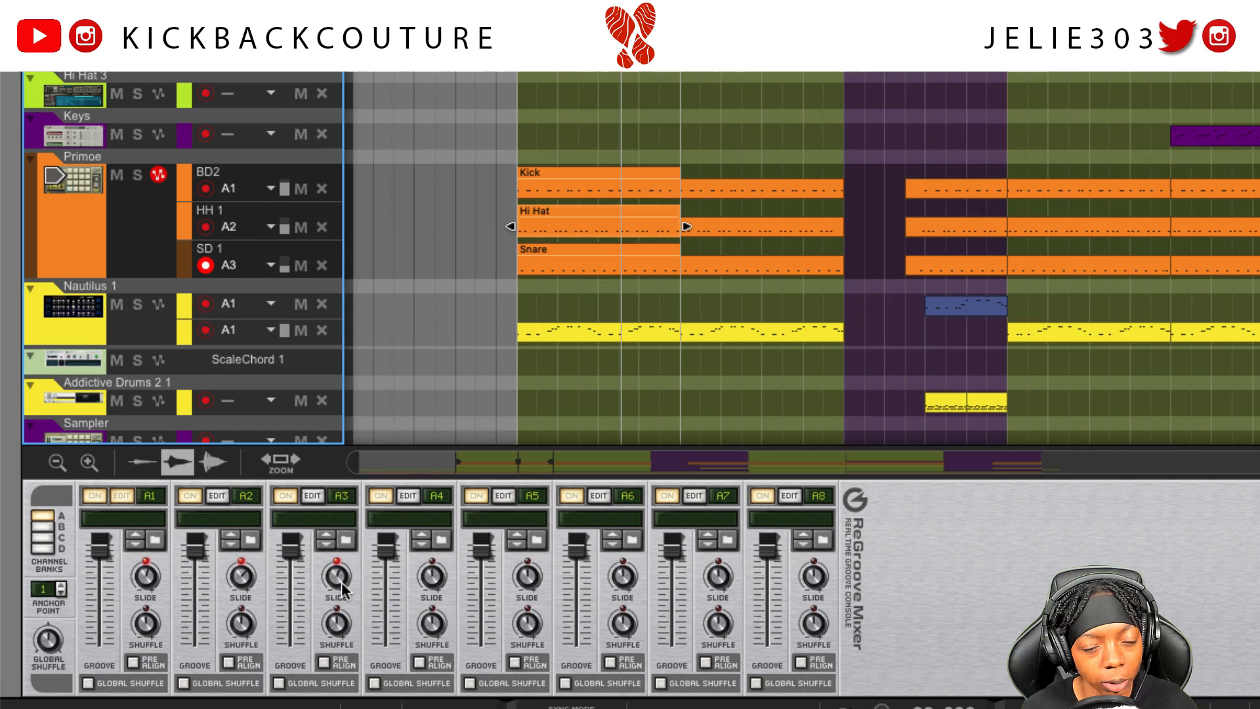
# Check the slide values of ReGroove channels A3 and A2
pyautogui.moveTo(203, 598)
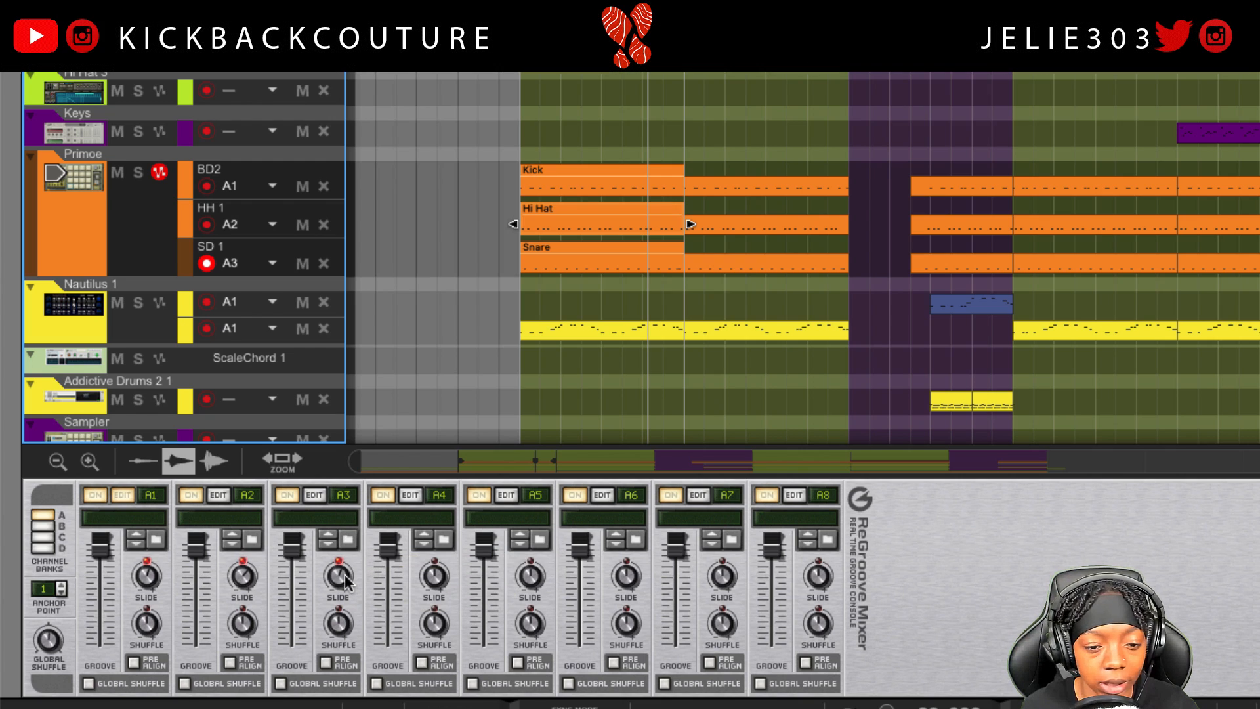
pyautogui.moveTo(344, 581)
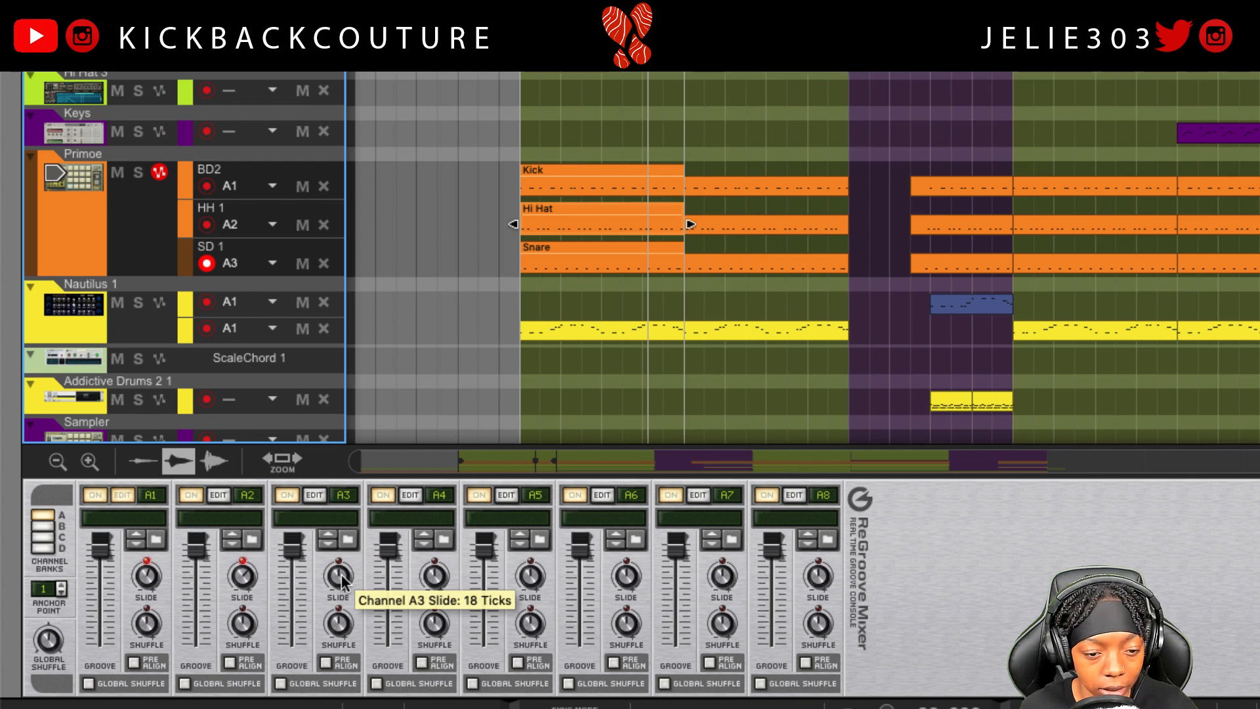
pyautogui.moveTo(249, 584)
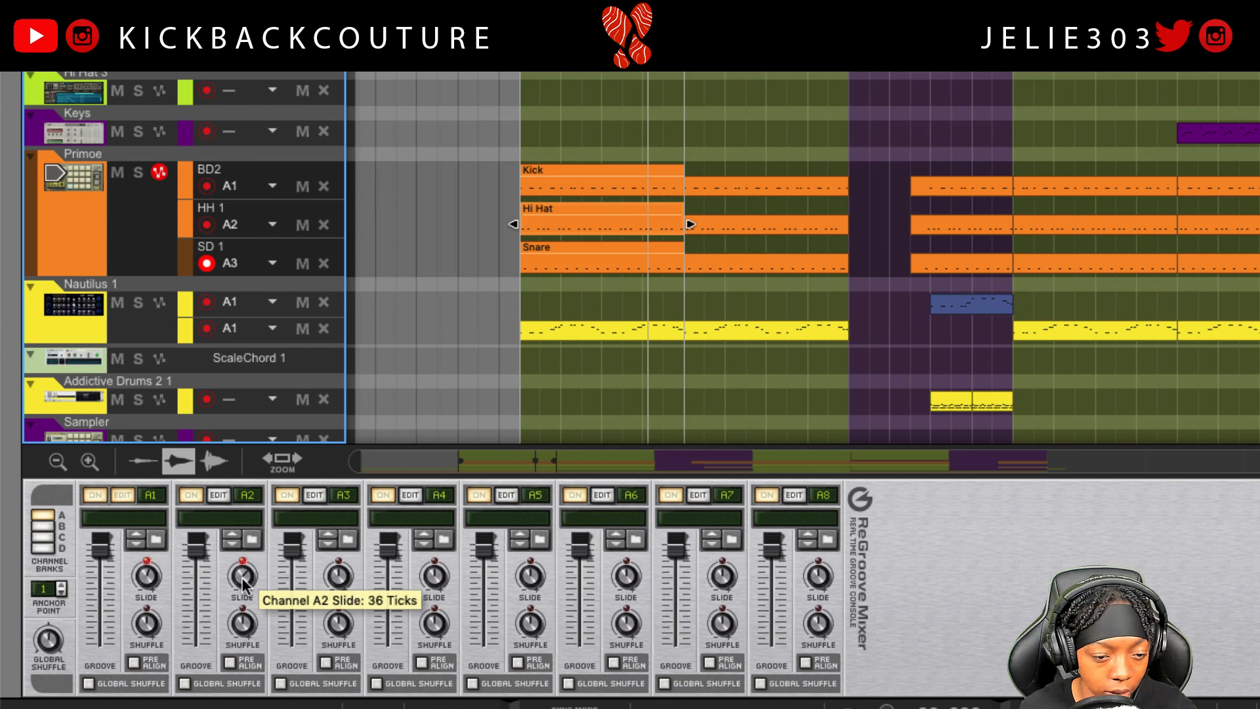
# Set ReGroove channel A2's slide to 25 ticks and listen to the drum groove during playback
pyautogui.moveTo(157, 585)
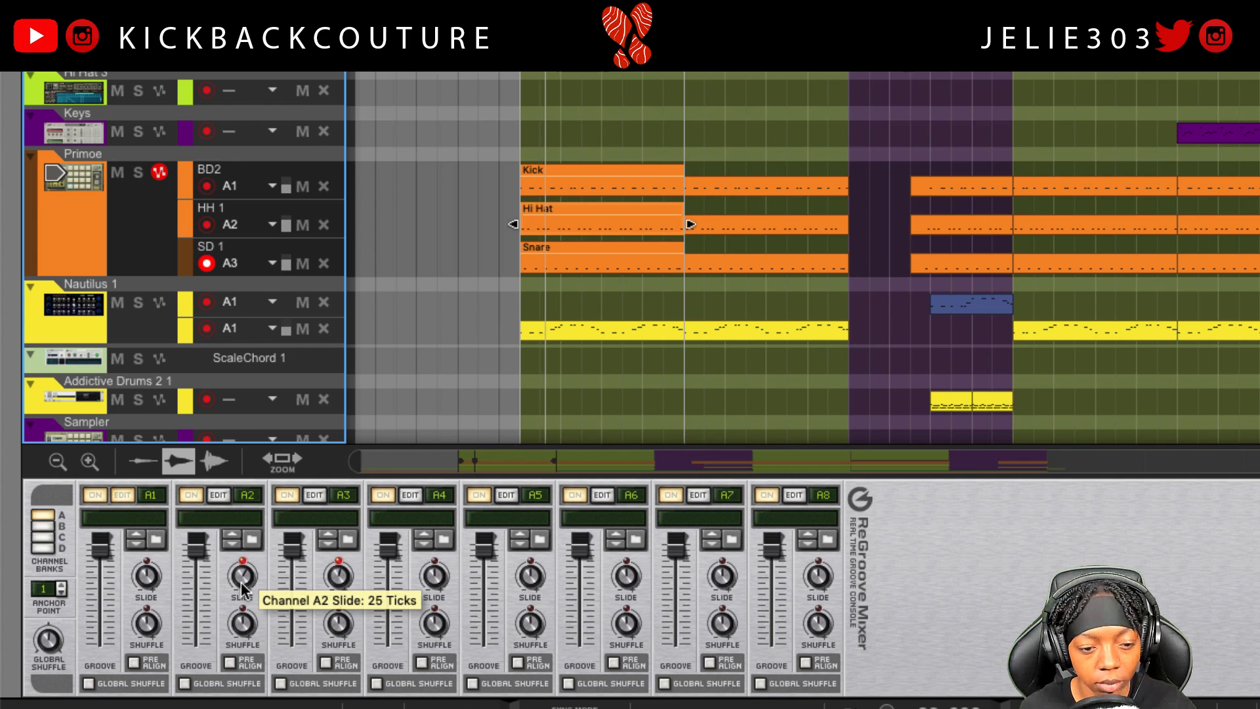
pyautogui.scroll(-1, 444, 379)
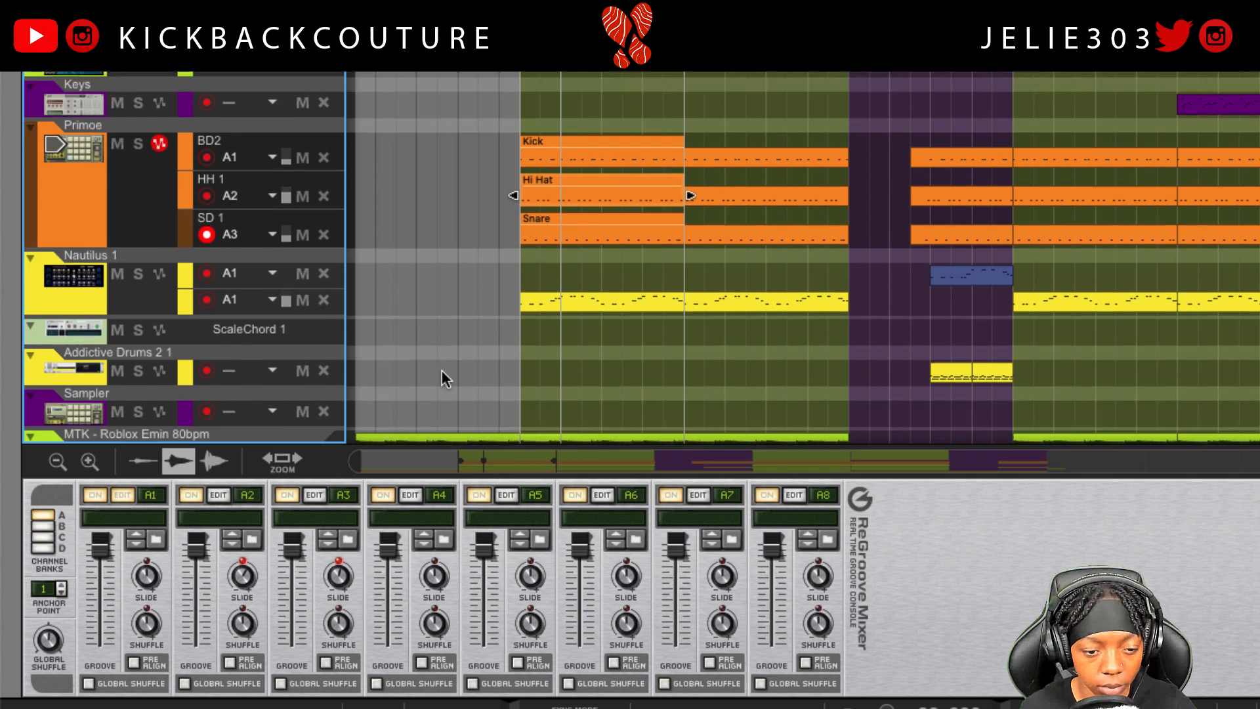
pyautogui.scroll(-2, 442, 379)
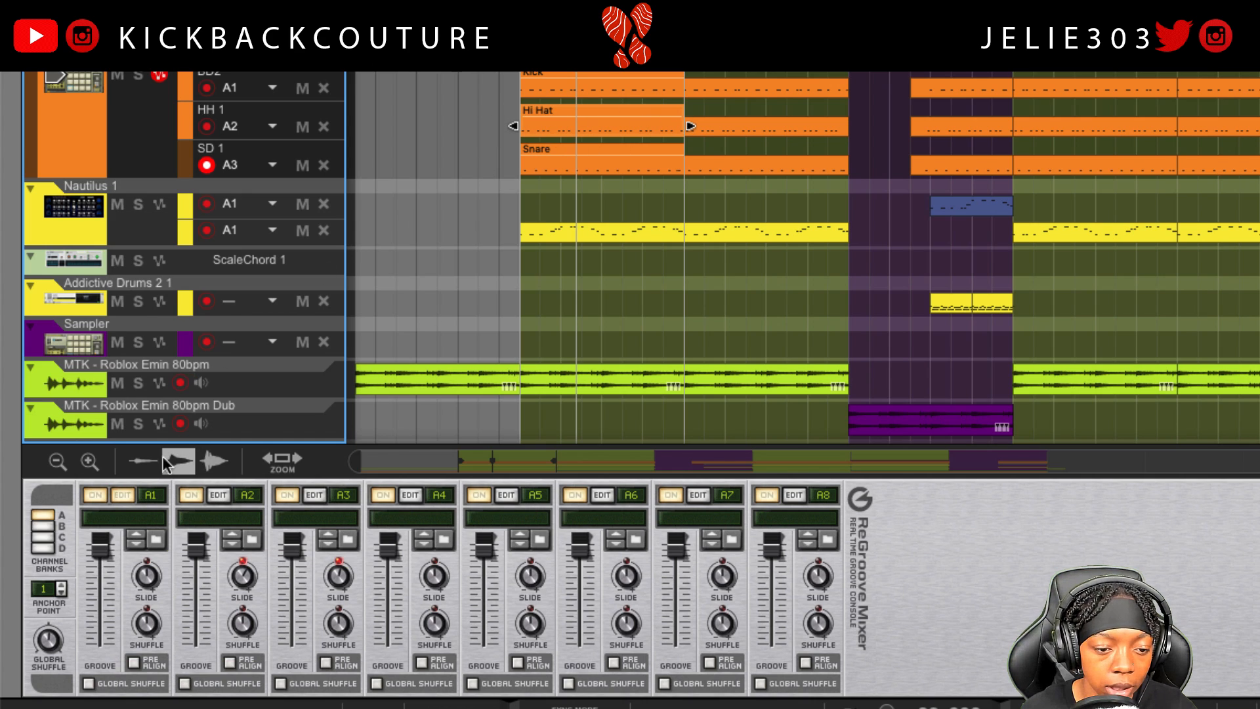
# Play from bar 9 and compare channel A2's groove amount at 0% with 100%
pyautogui.moveTo(104, 549)
pyautogui.mouseDown()
pyautogui.moveTo(100, 659)
pyautogui.moveTo(102, 542)
pyautogui.mouseUp()
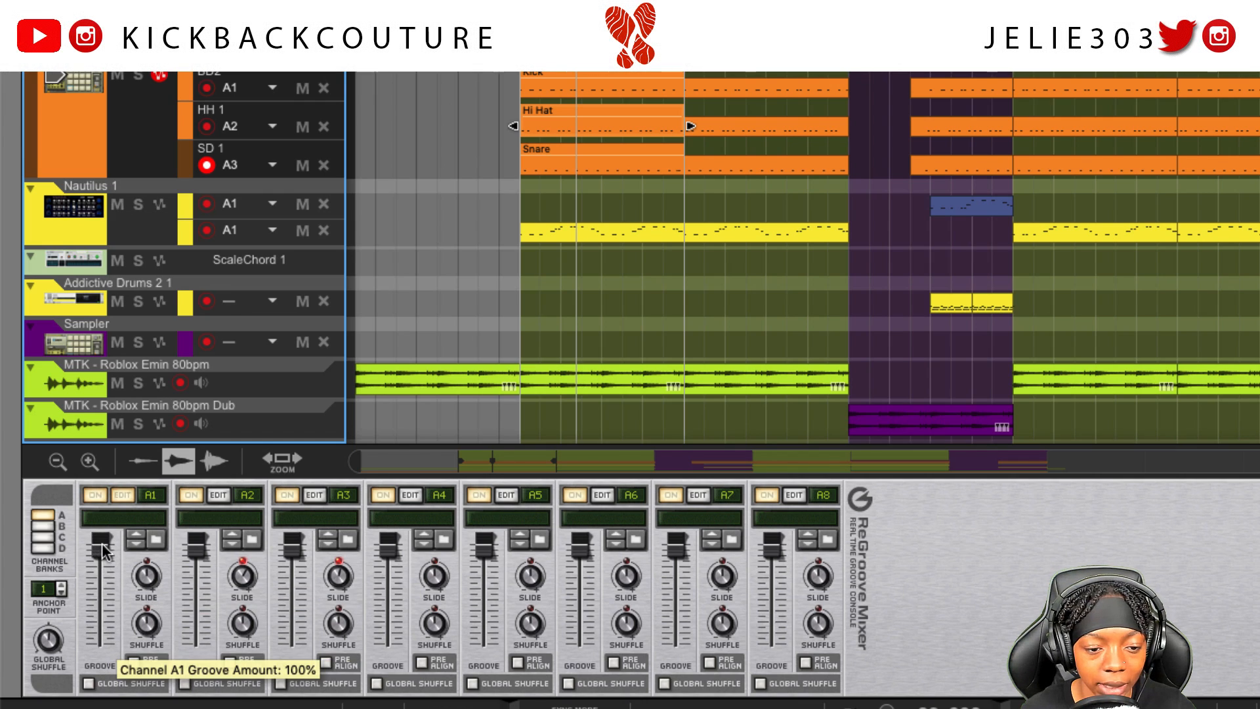
pyautogui.click(521, 59)
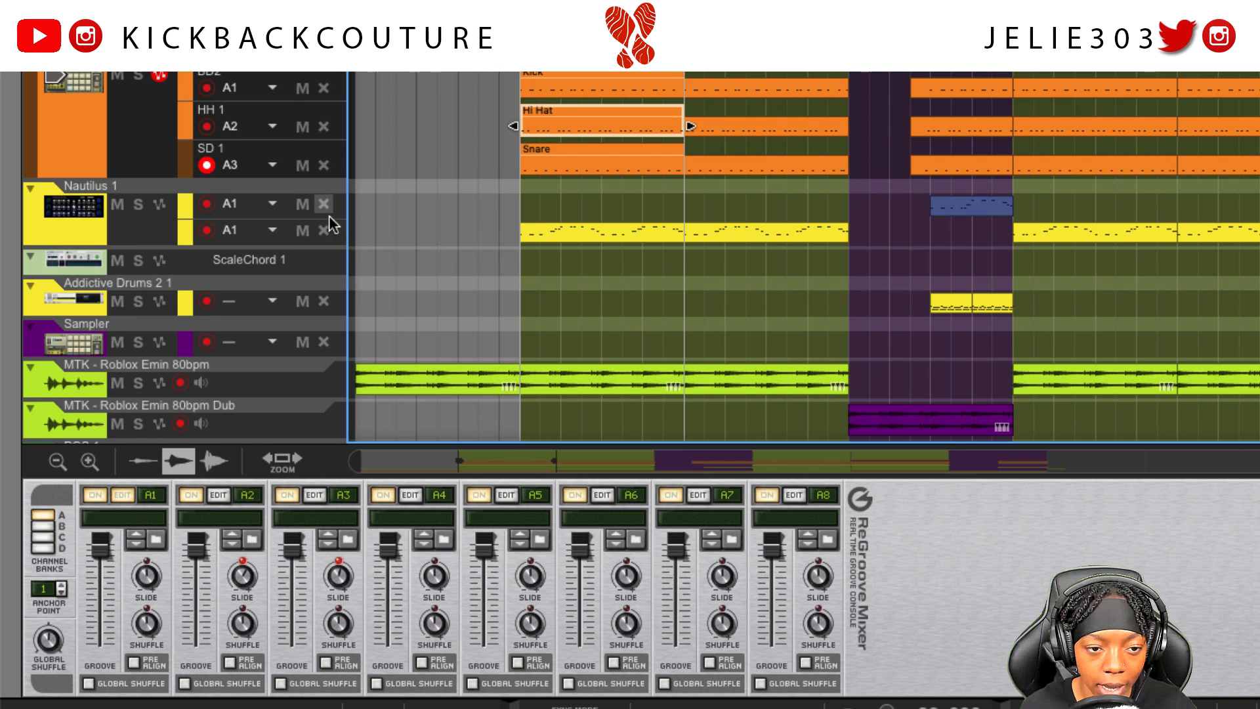
pyautogui.press('space')
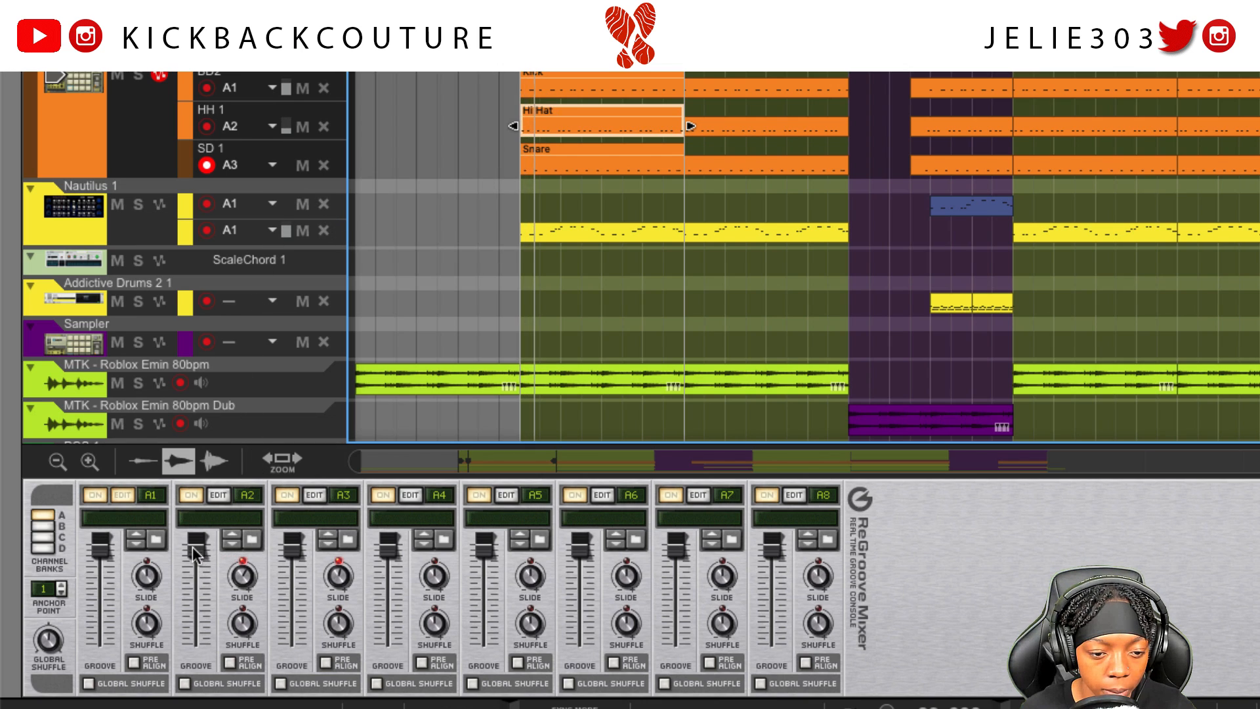
pyautogui.moveTo(194, 548); pyautogui.dragTo(209, 663)
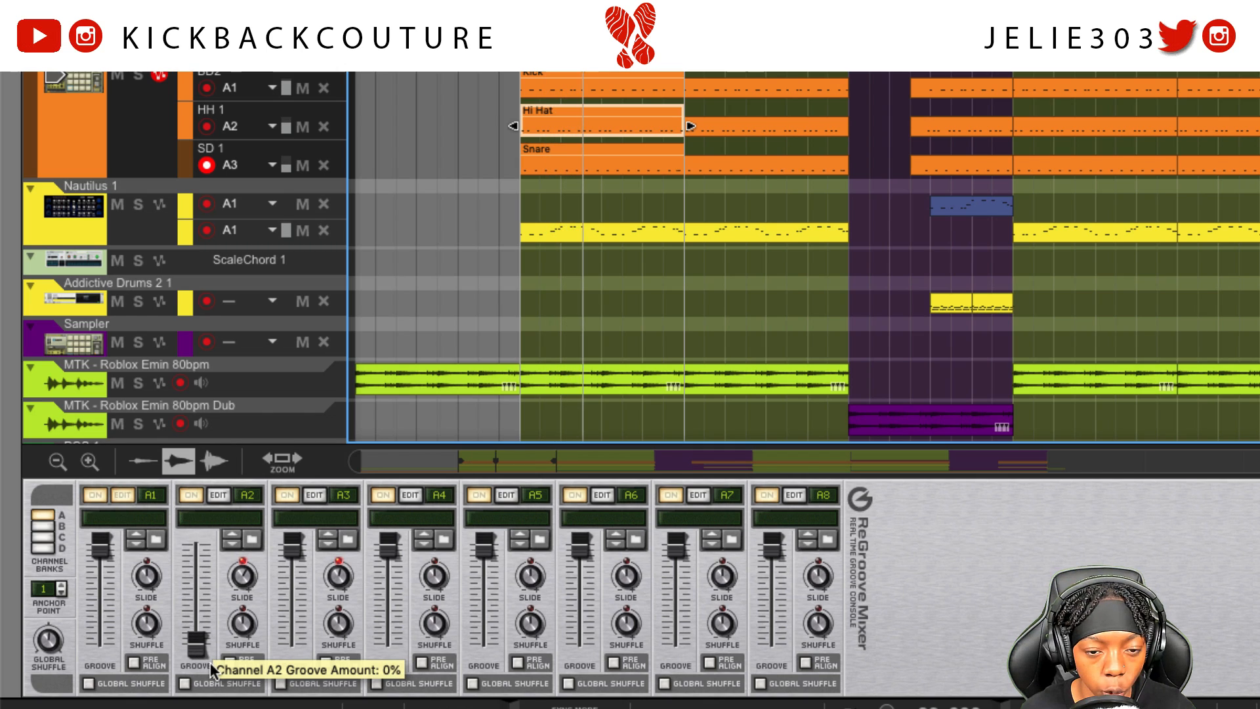
pyautogui.moveTo(210, 663); pyautogui.dragTo(237, 594)
pyautogui.moveTo(241, 594); pyautogui.dragTo(289, 548)
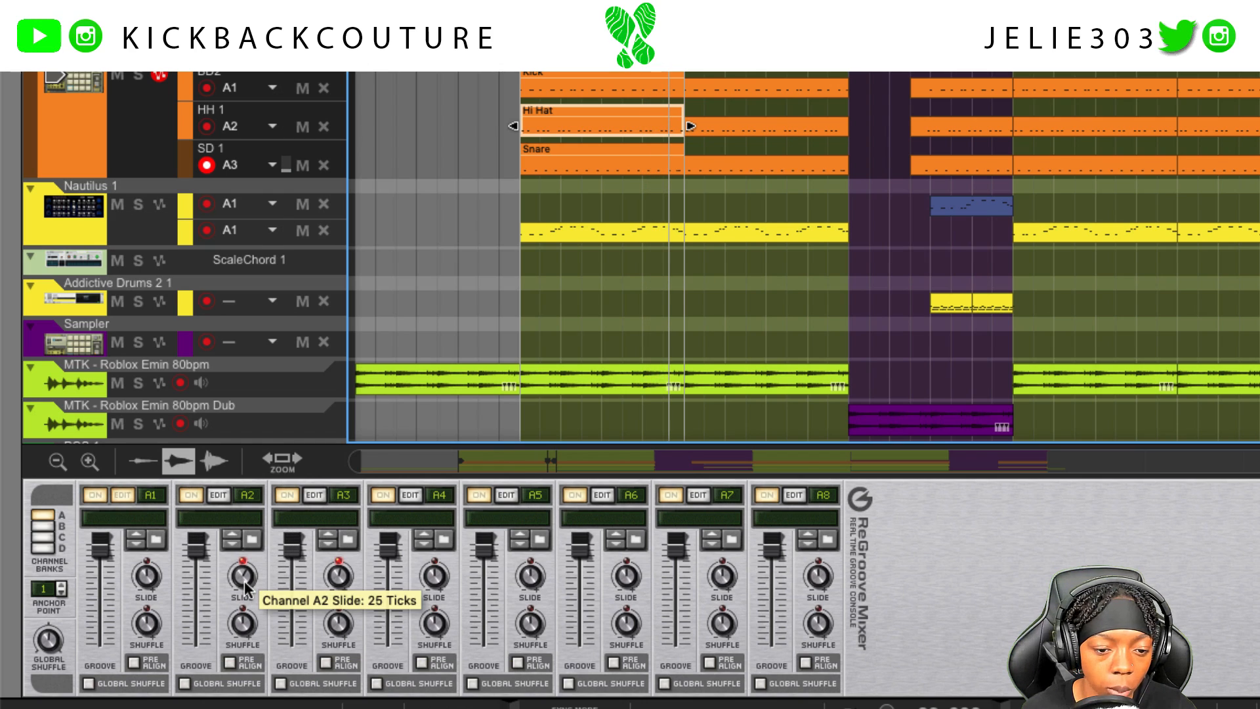
# Lower and restore channel A2's groove amount during playback, then stop and reset its slide to the default
pyautogui.moveTo(244, 590); pyautogui.dragTo(244, 563)
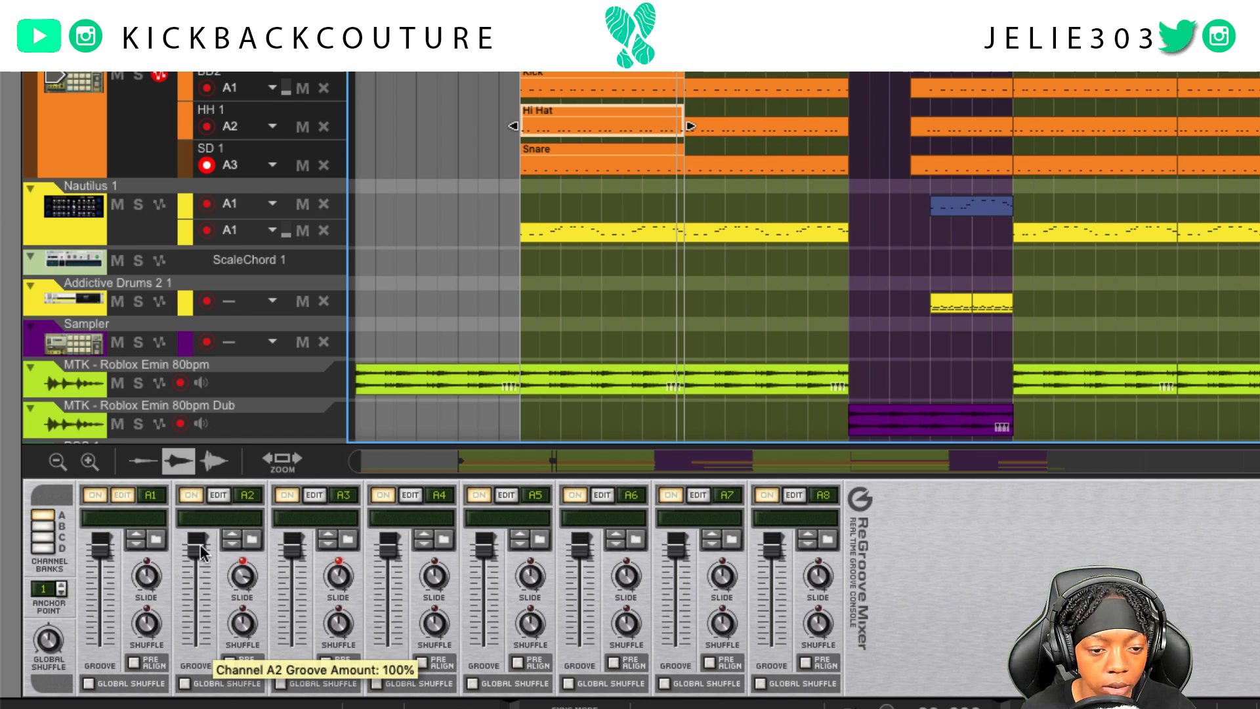
pyautogui.moveTo(201, 546); pyautogui.dragTo(206, 565)
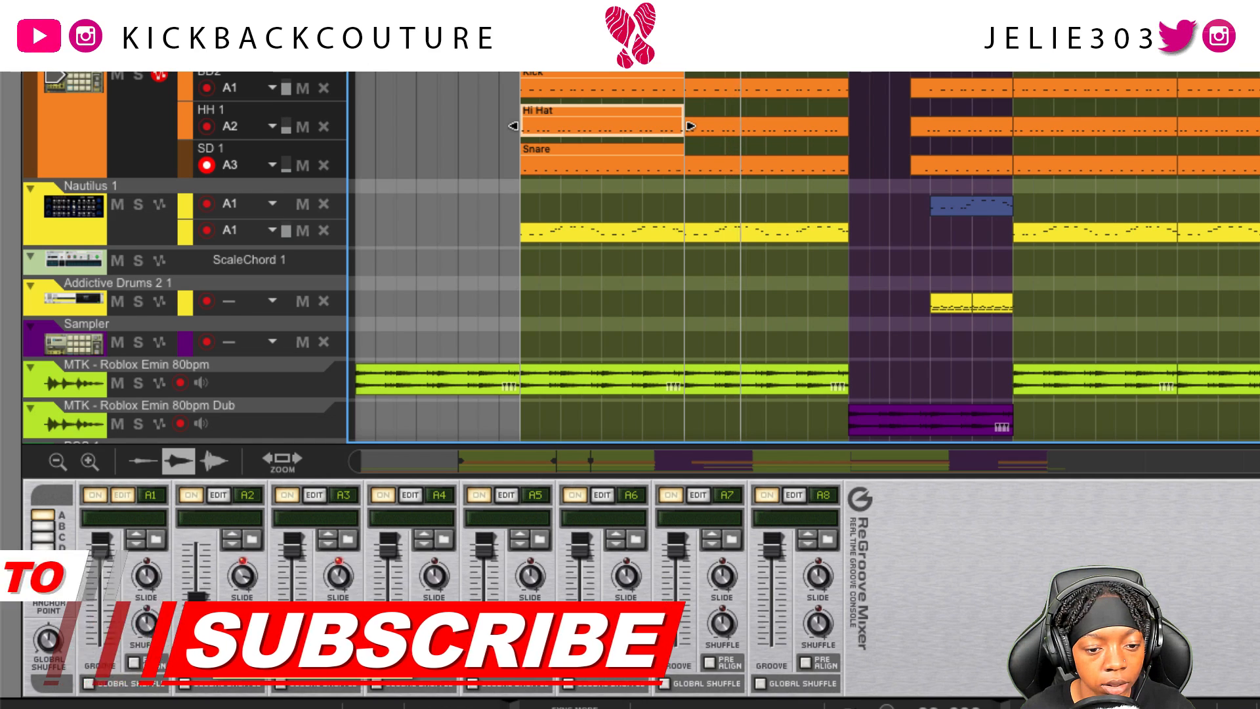
pyautogui.moveTo(214, 607); pyautogui.dragTo(222, 502)
pyautogui.press('space')
pyautogui.keyDown('ctrl'); pyautogui.click(242, 580); pyautogui.keyUp('ctrl')
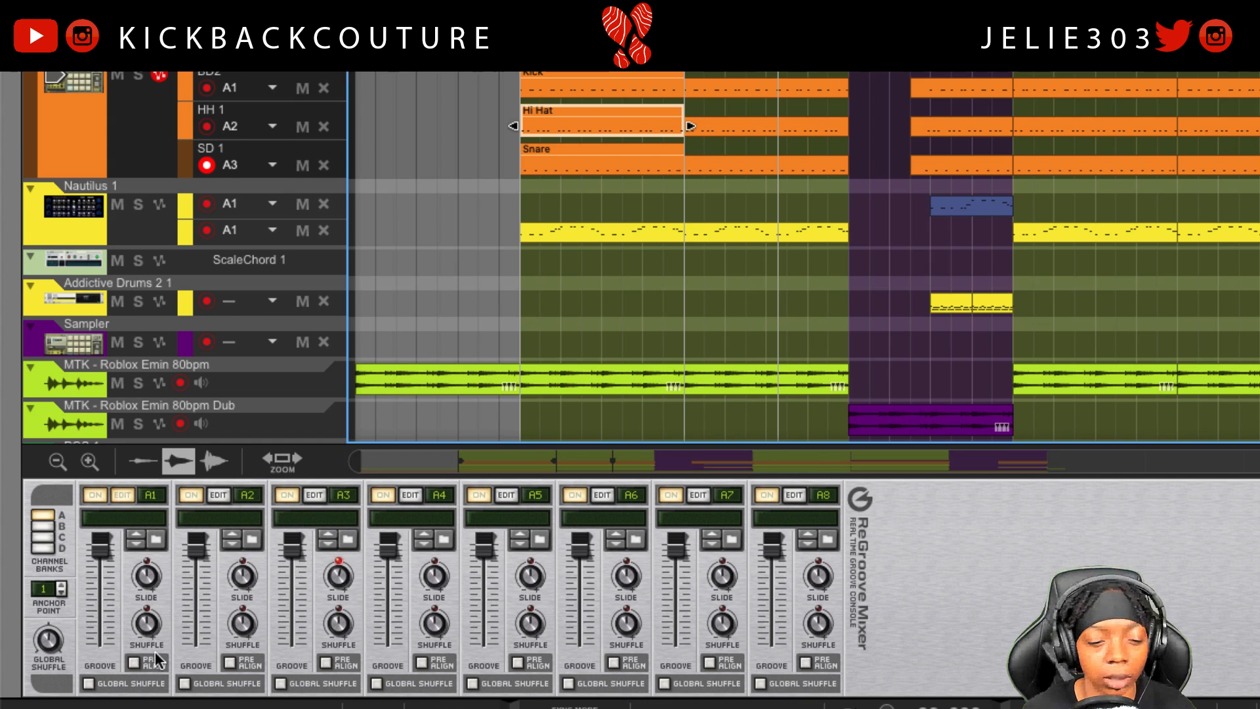
# Open the Hi Hat clip for note editing and nudge all its HH 1 notes slightly later, off the grid
pyautogui.hotkey('ctrl', 'e')
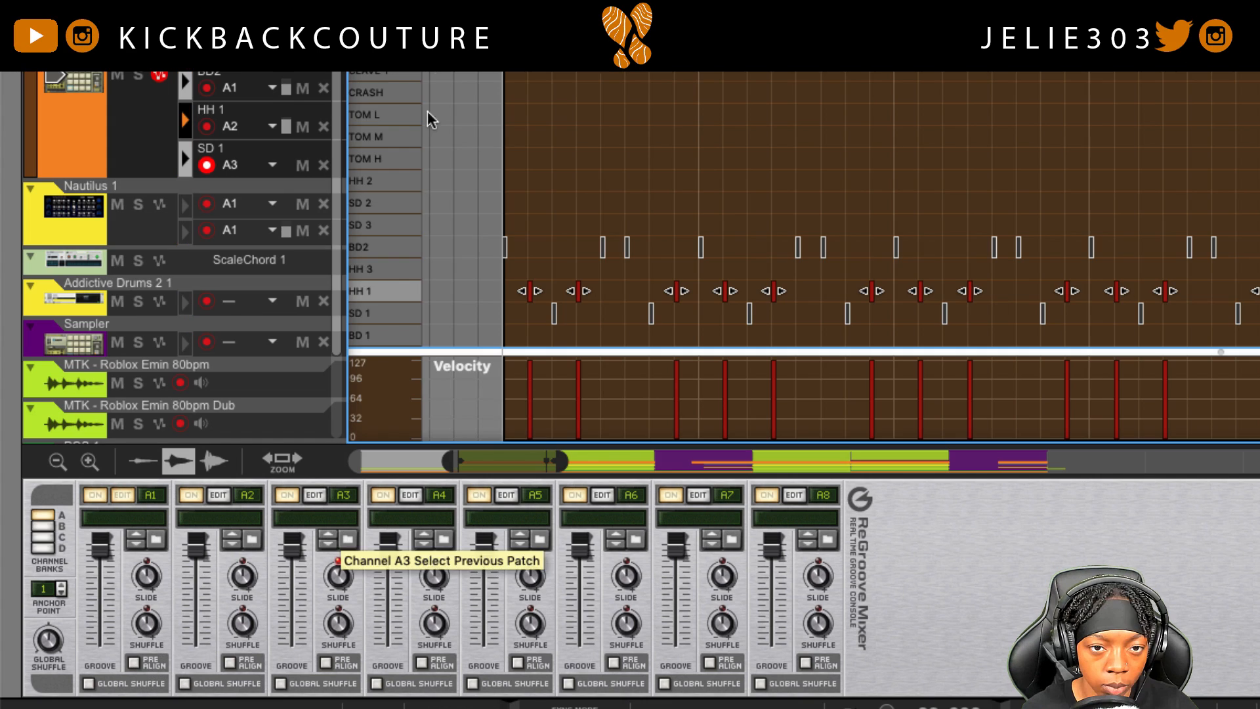
pyautogui.press('super+alt+Right')
pyautogui.press('super+alt+Right')
pyautogui.press('super+alt+Right')
pyautogui.press('super+alt+Right')
pyautogui.press('super+alt+Right')
pyautogui.press('super+alt+Right')
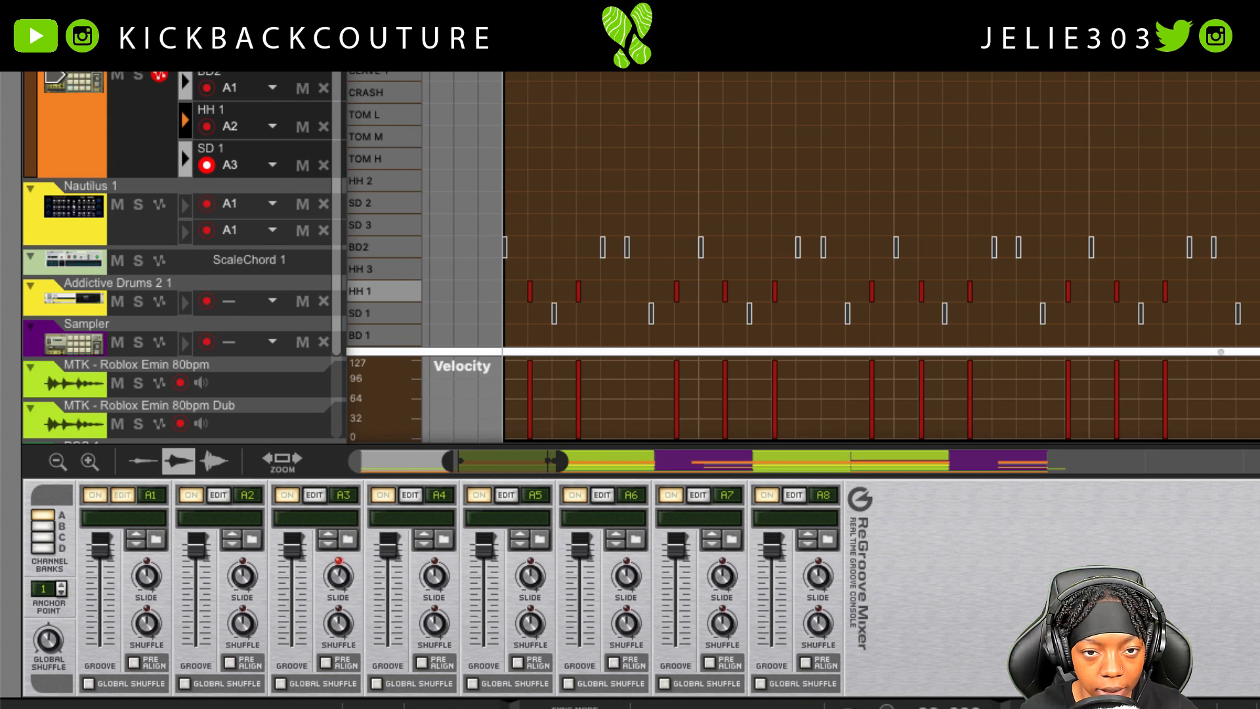
pyautogui.press('super+alt+Right')
pyautogui.press('super+alt+Right')
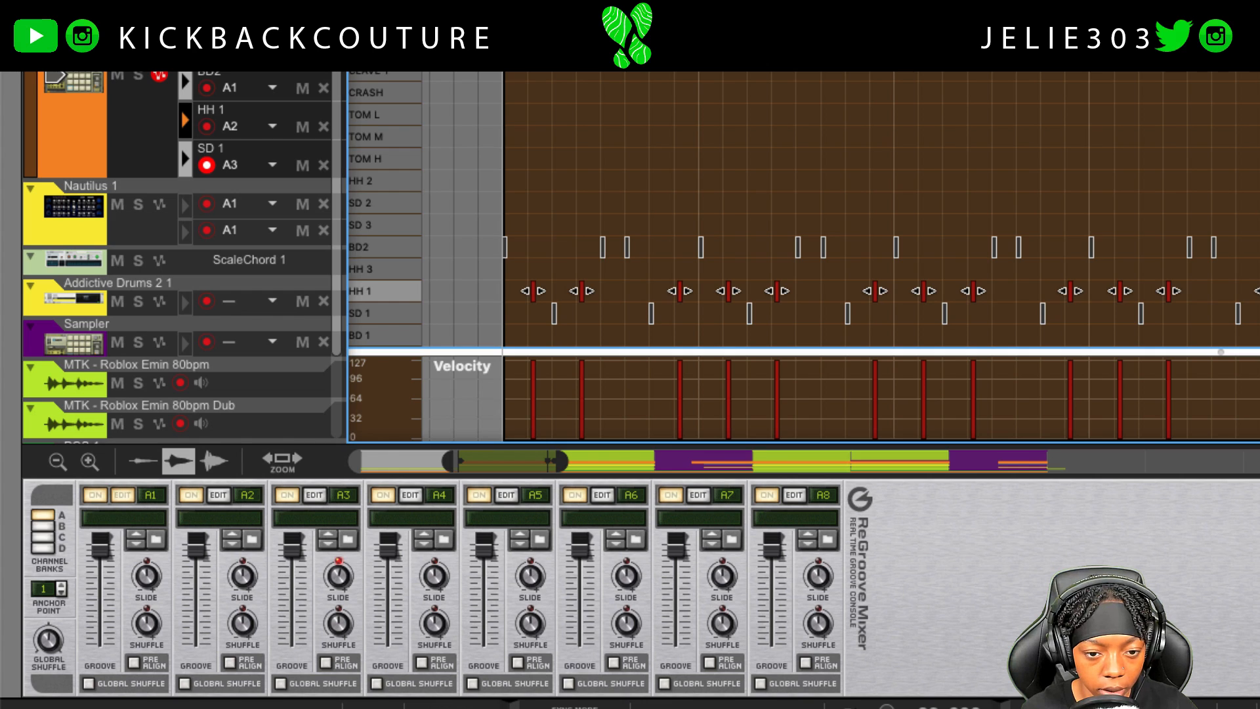
# Compare playback with Pre-Align on and off for ReGroove channel A2, leaving it switched on
pyautogui.press('space')
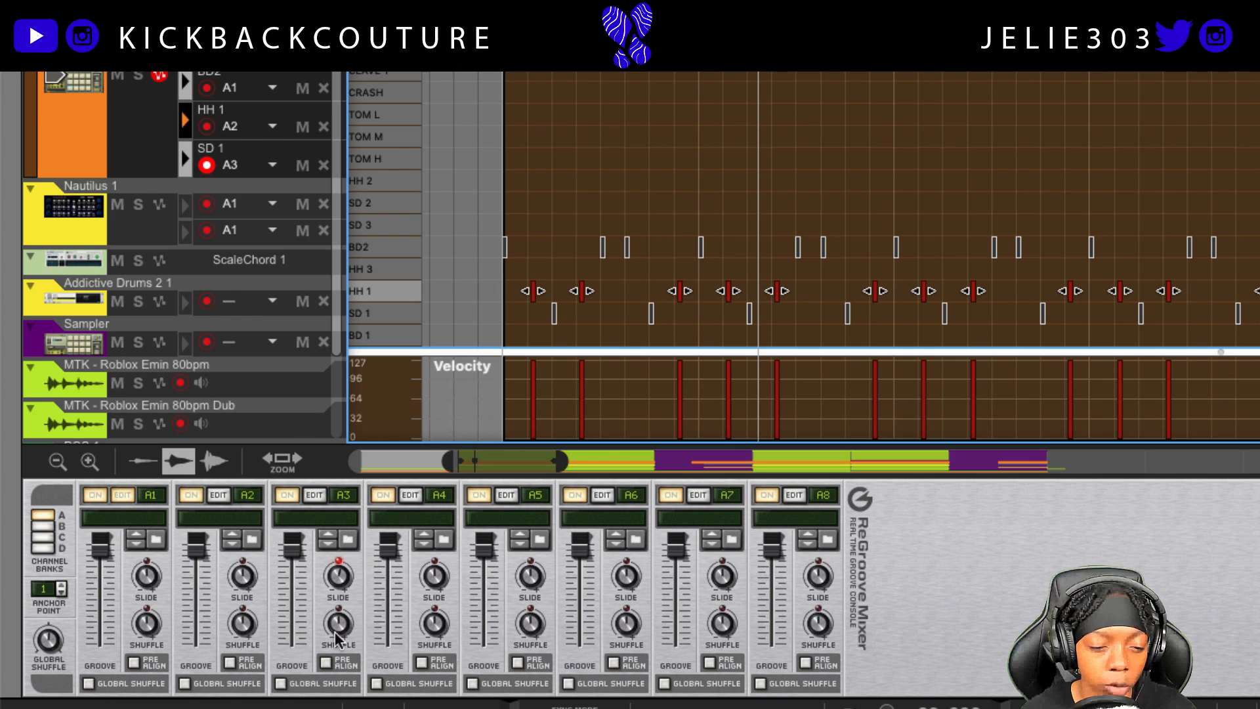
pyautogui.click(228, 661)
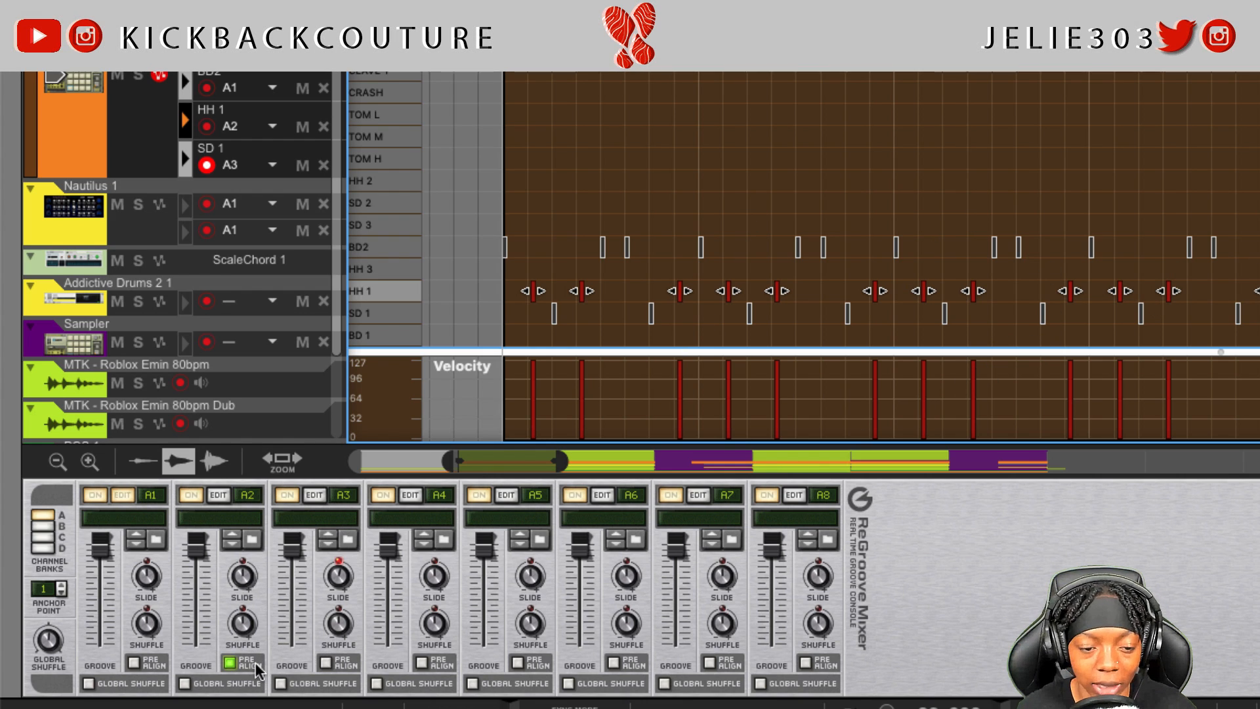
pyautogui.press('space')
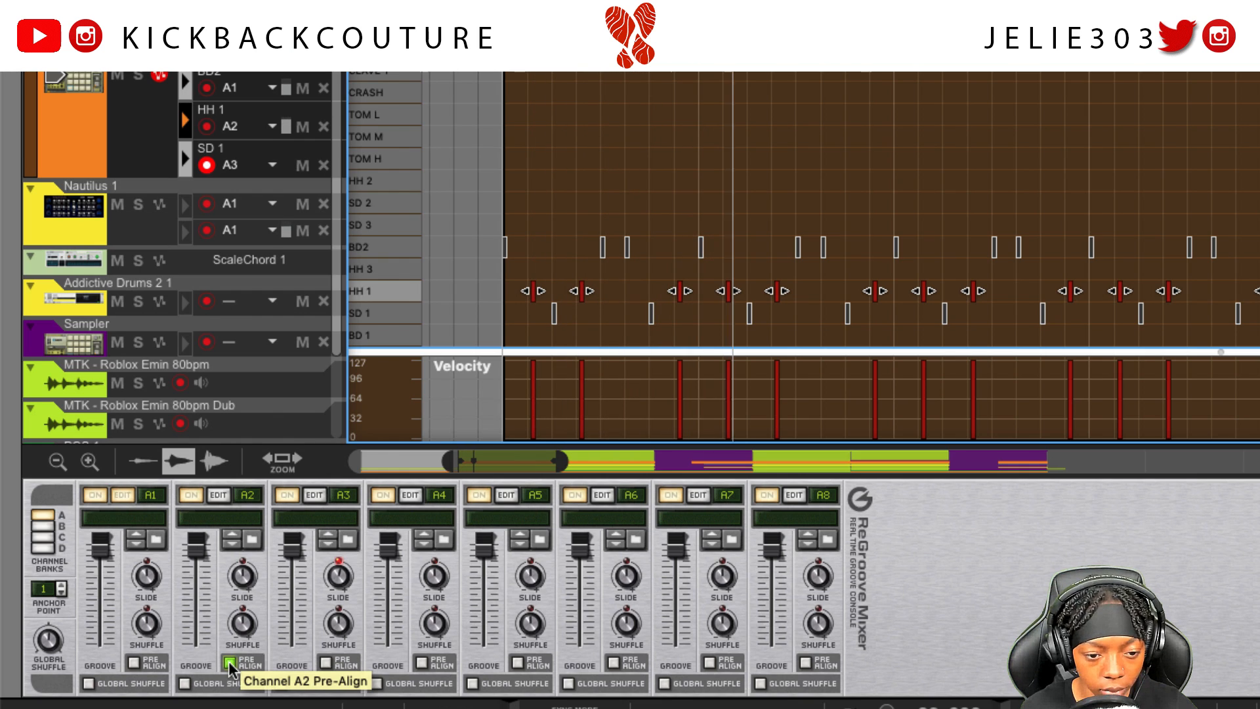
pyautogui.click(230, 663)
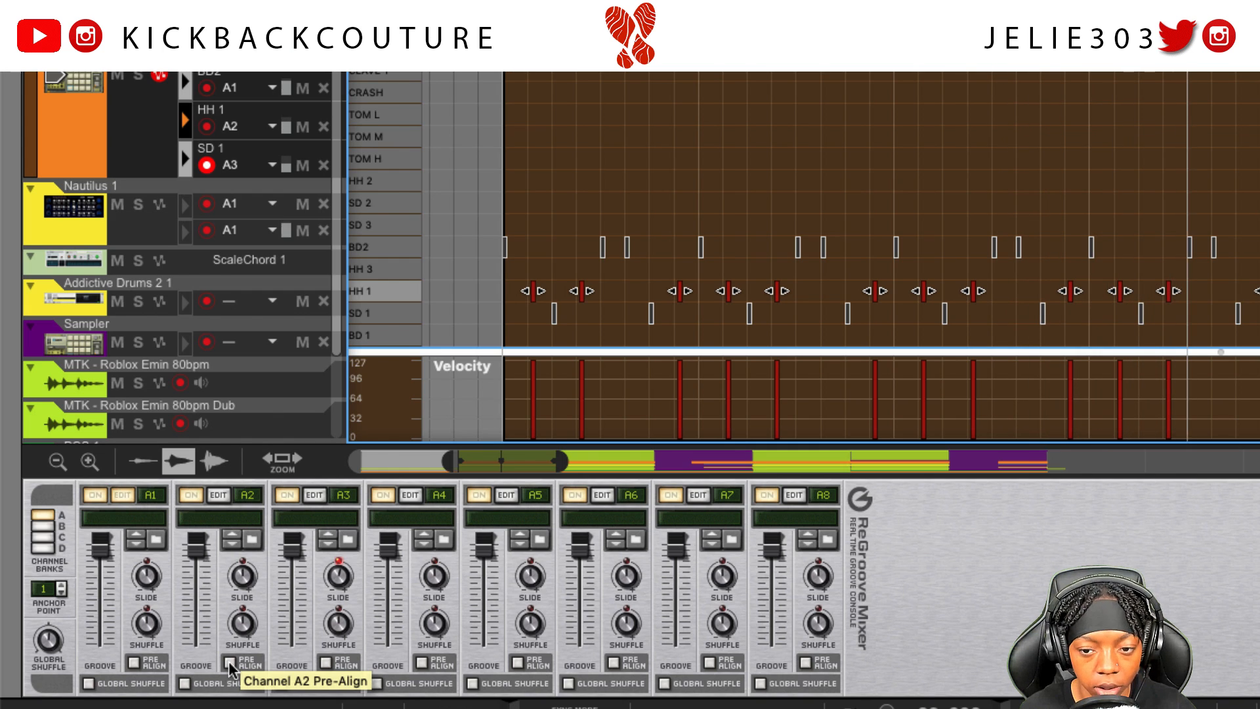
pyautogui.click(230, 662)
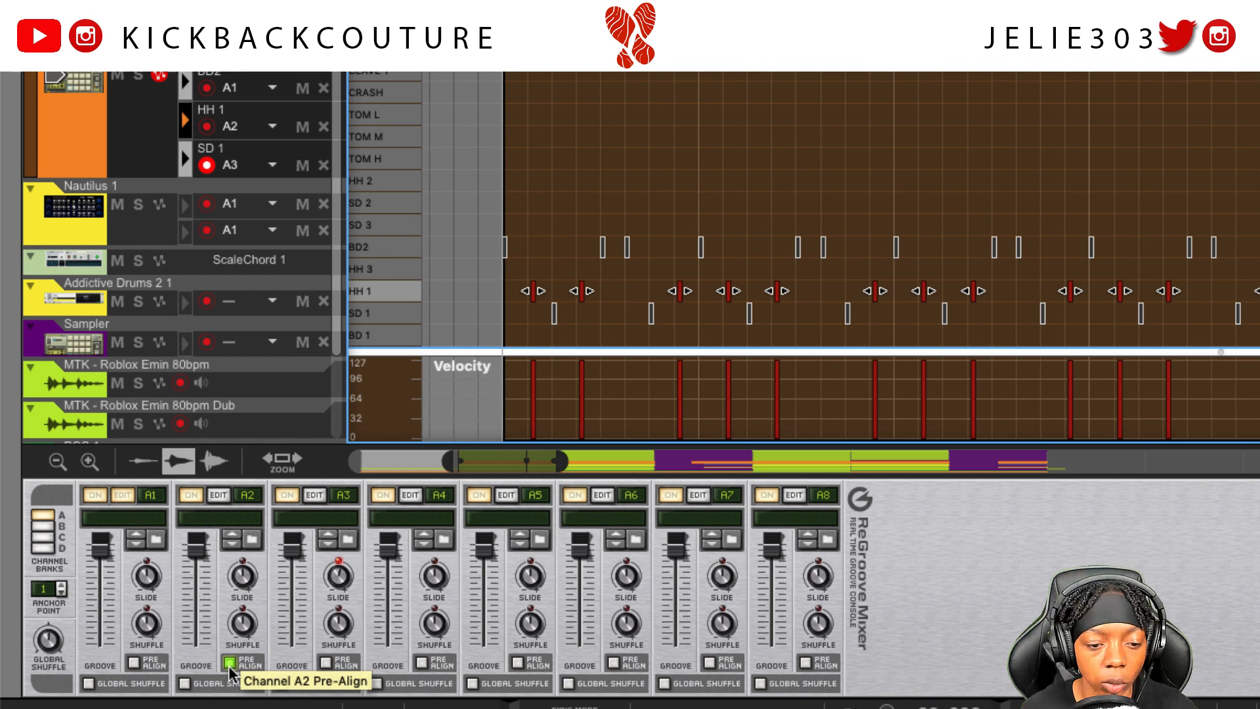
# Try channel A2's slide at 11 ticks and set it to 10 ticks, listening to the pre-aligned hi-hats
pyautogui.moveTo(250, 586)
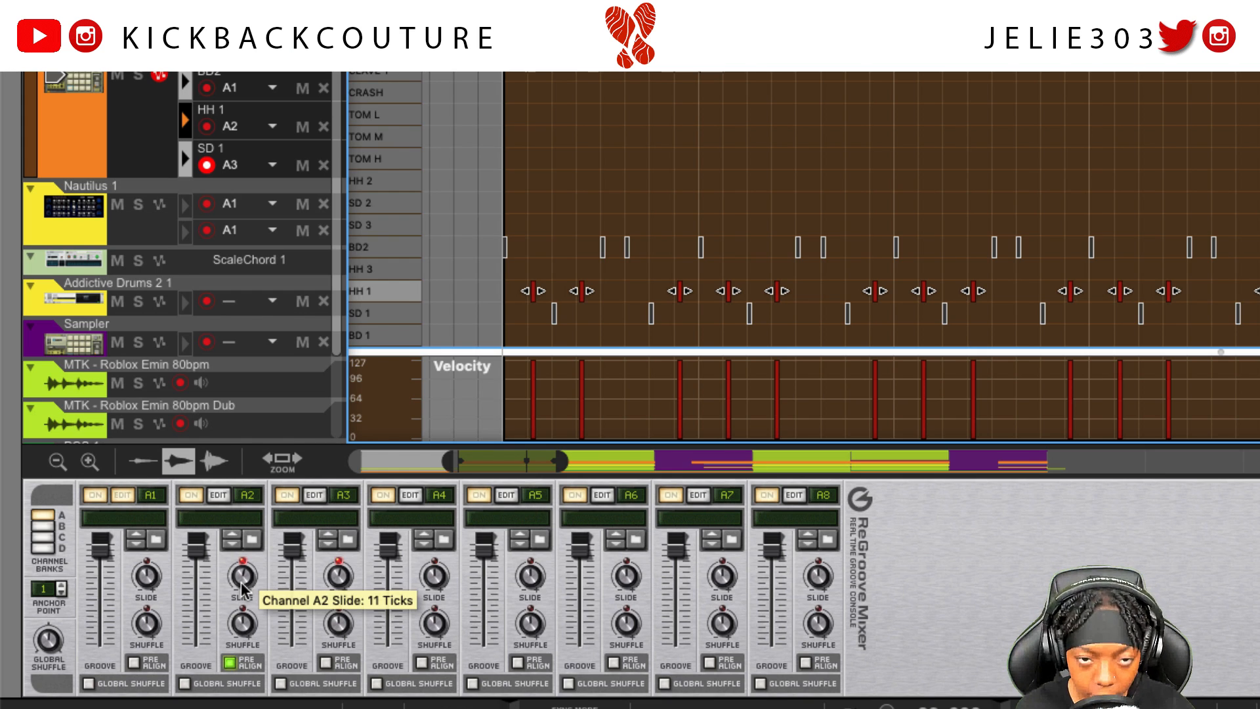
pyautogui.moveTo(243, 586); pyautogui.dragTo(244, 584)
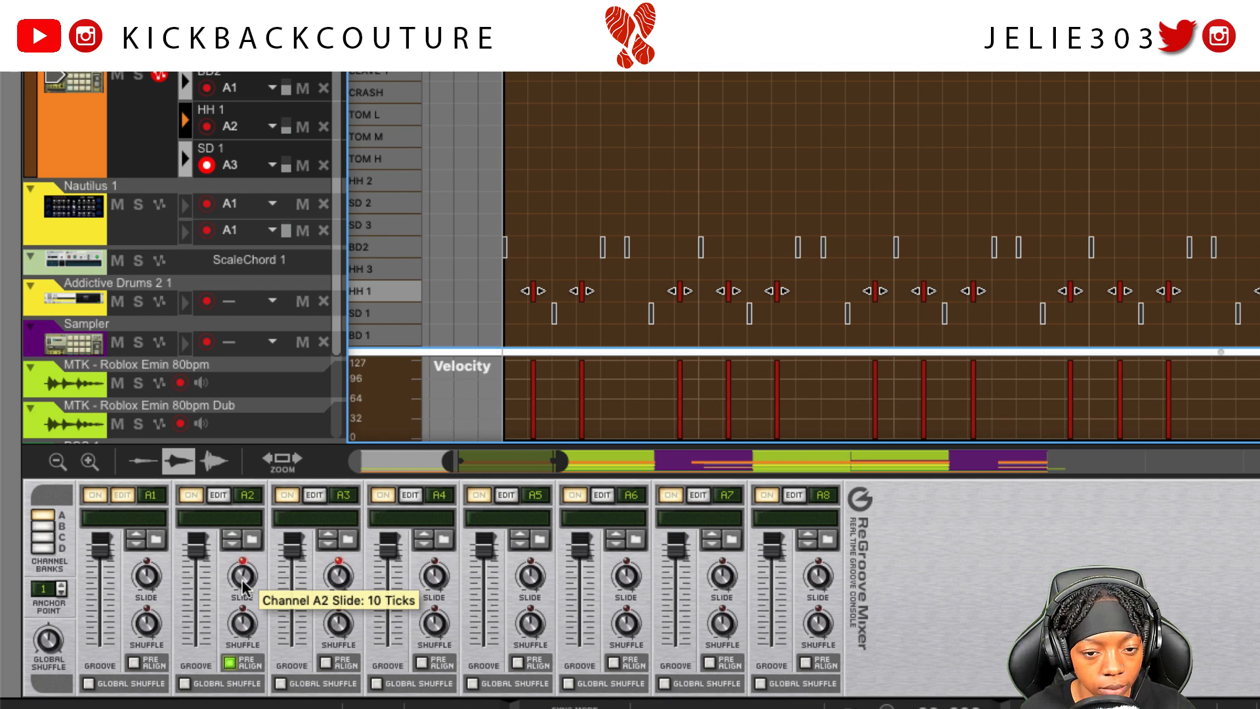
pyautogui.moveTo(246, 631)
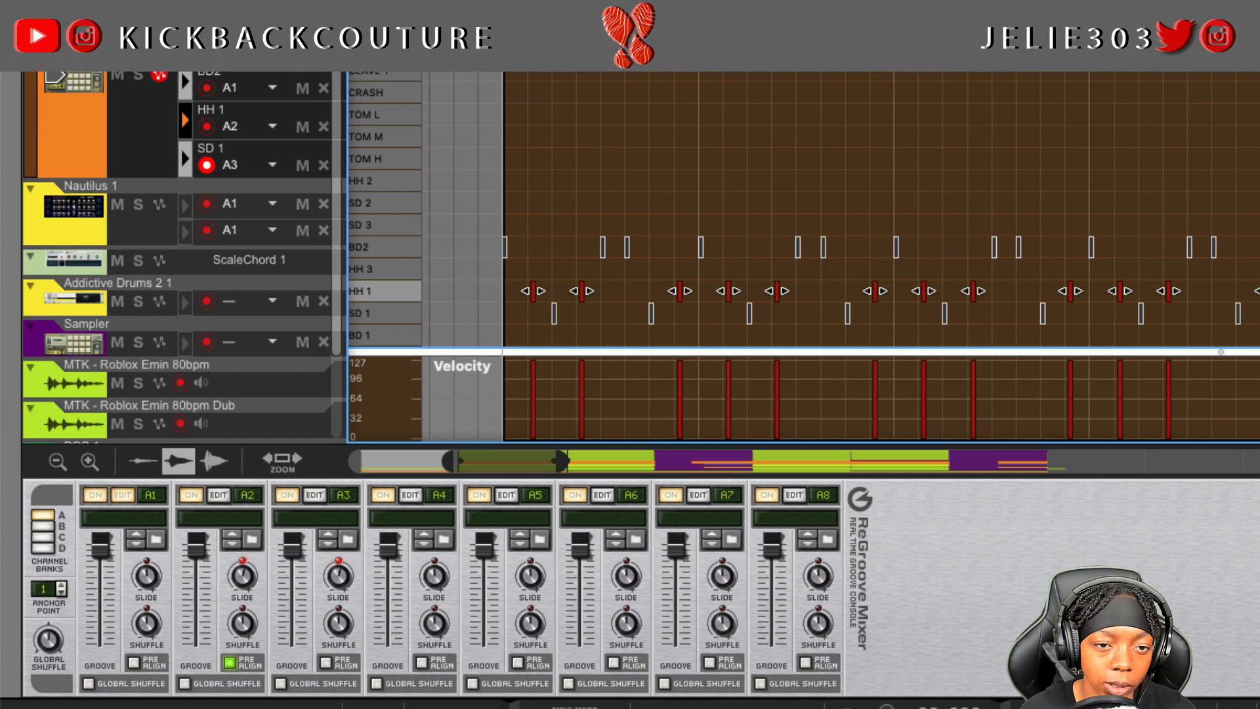
# Leave the Hi Hat note editor, find the Addictive Drums 2 device in the rack, and return to the sequencer
pyautogui.hotkey('ctrl', 'e')
pyautogui.hscroll(9, 804, 256)
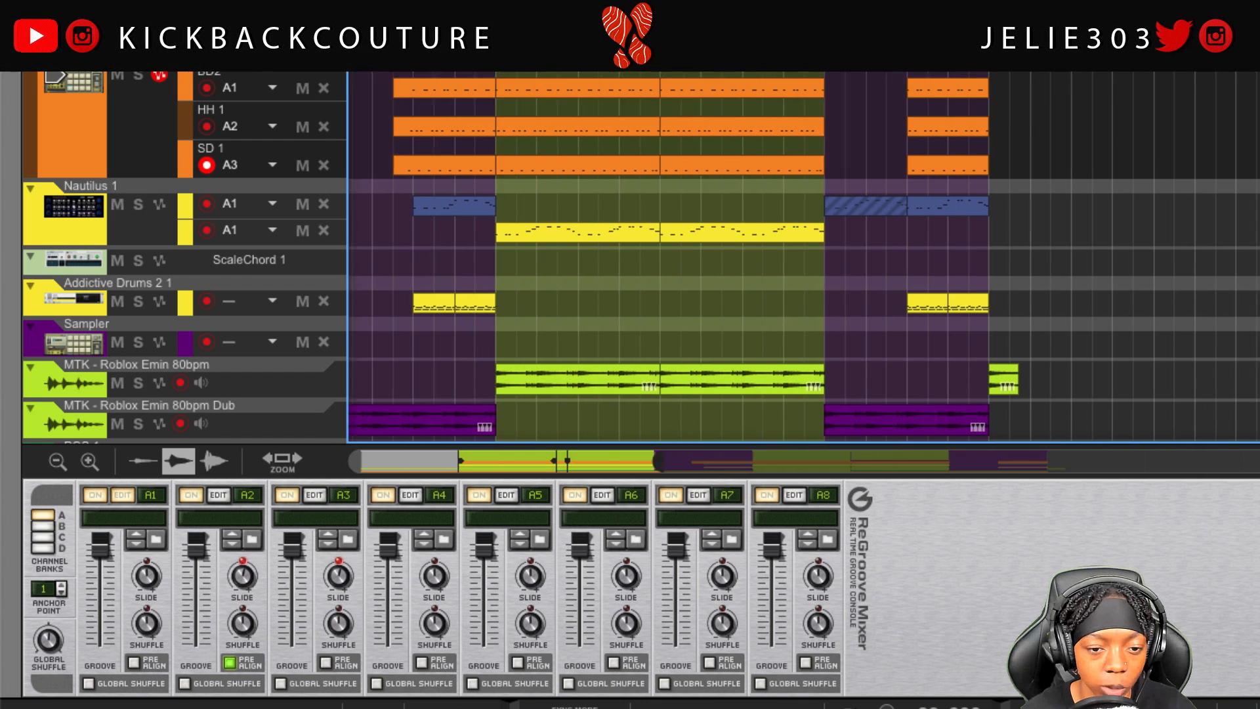
pyautogui.hscroll(-16, 804, 256)
pyautogui.scroll(-4, 526, 126)
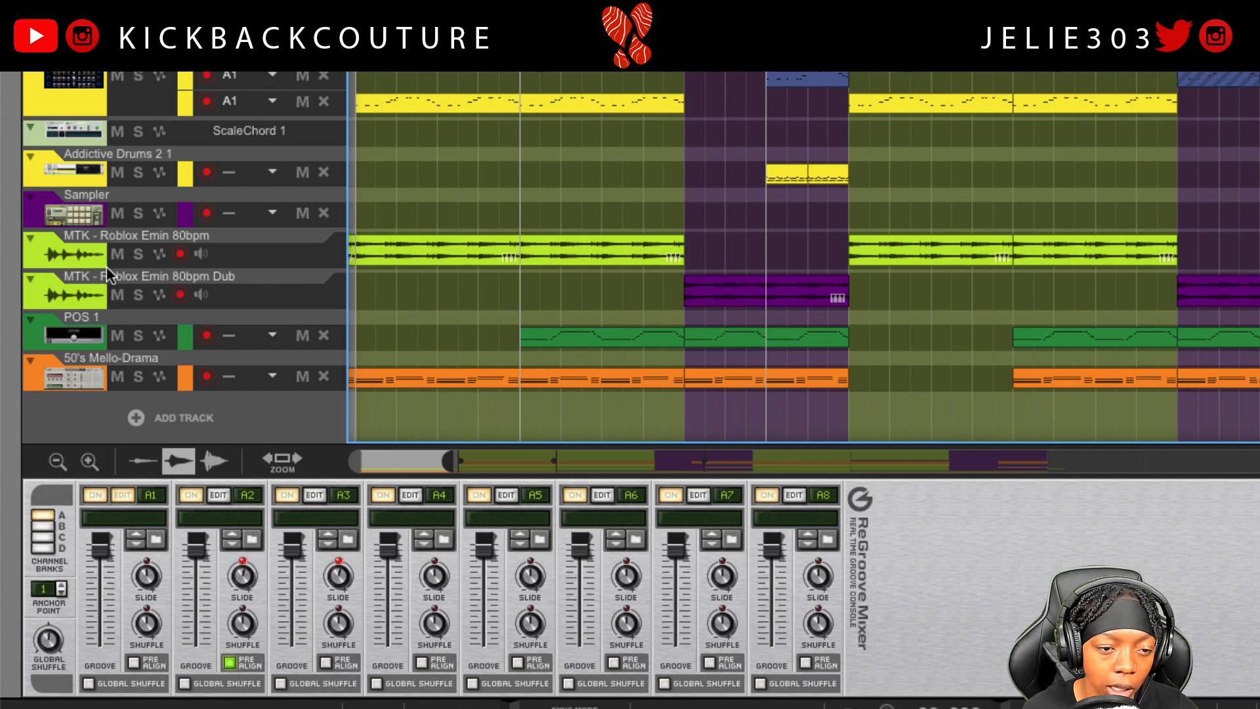
pyautogui.press('F6')
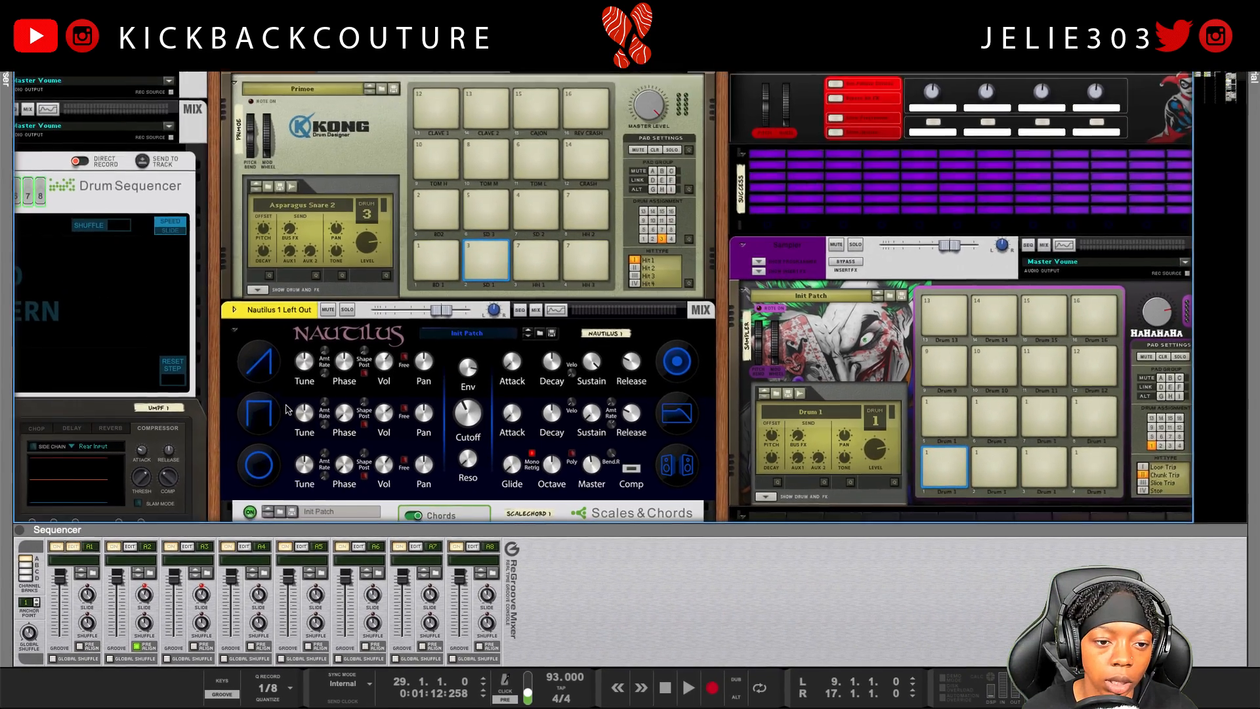
pyautogui.scroll(-10, 288, 387)
pyautogui.scroll(8, 293, 394)
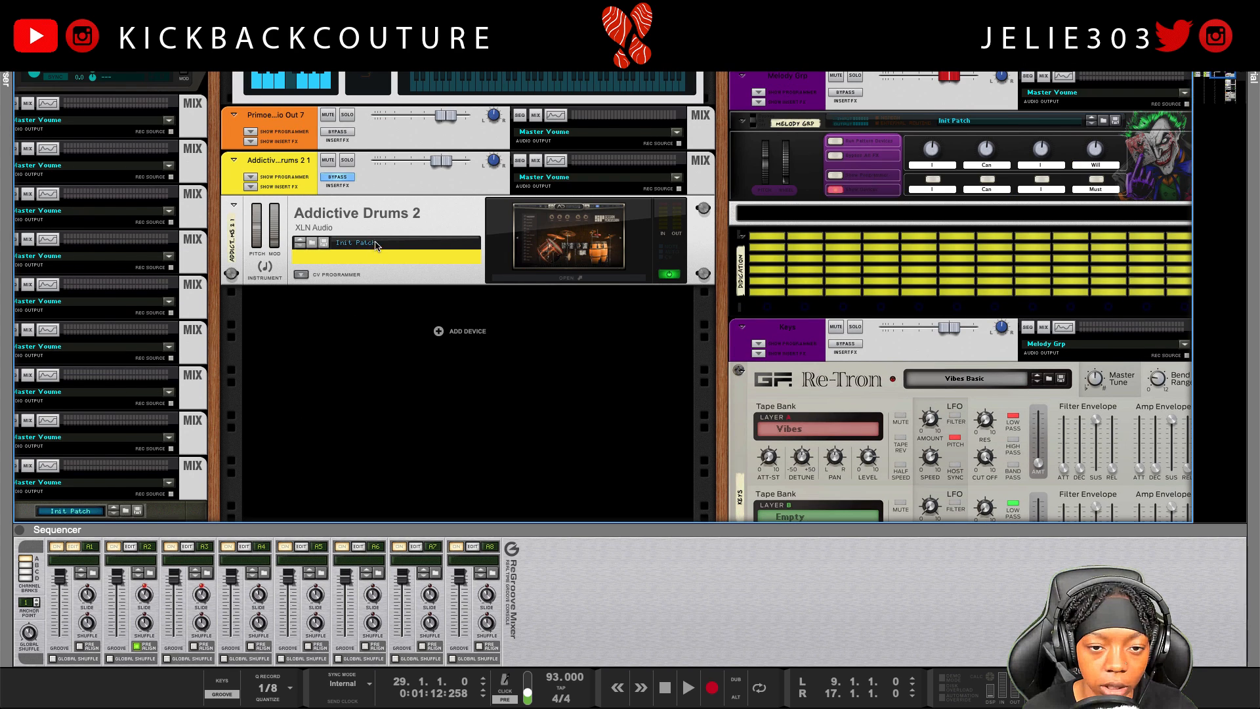
pyautogui.click(384, 225)
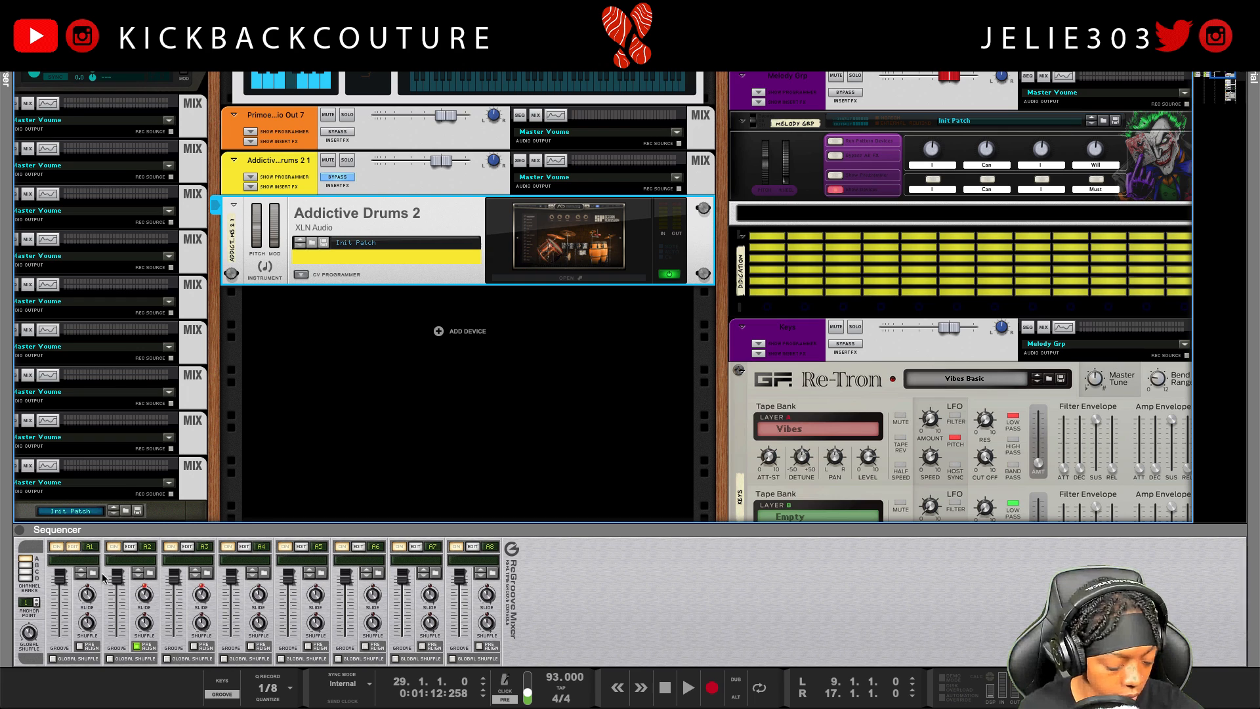
pyautogui.press('F7')
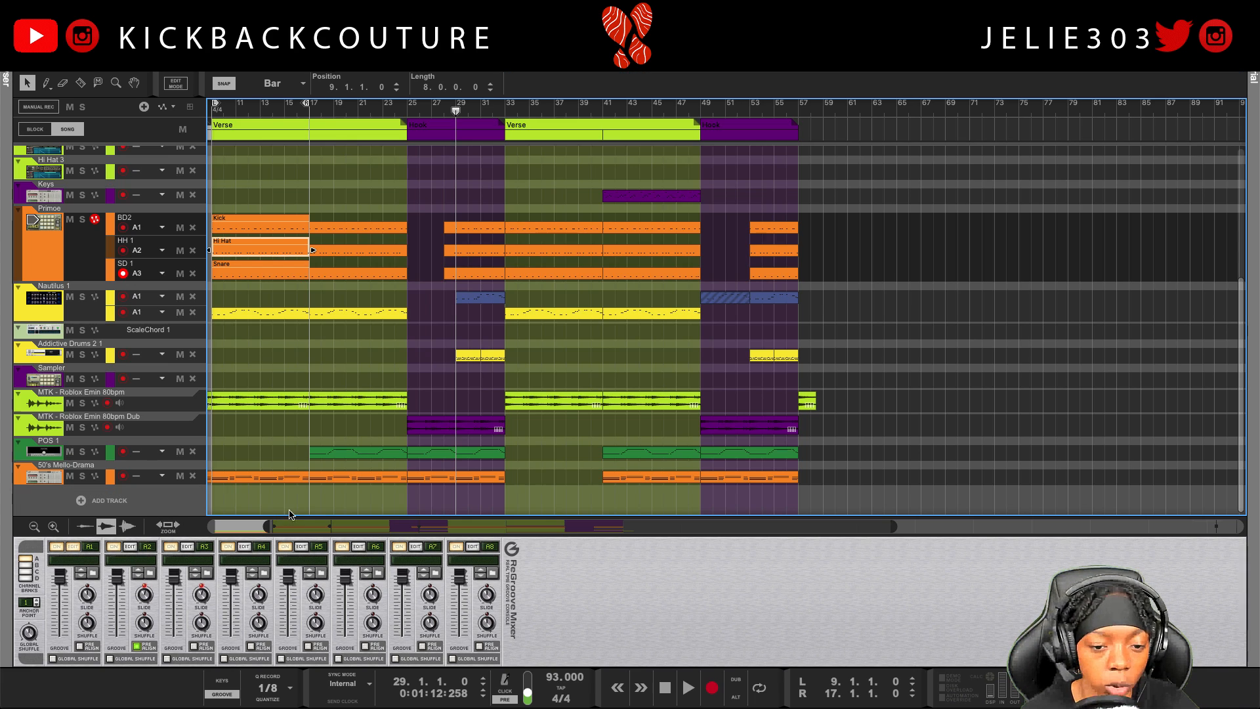
# Set the loop locators around the Nautilus clip at bars 29 to 33 and play that section
pyautogui.click(481, 300)
pyautogui.hotkey('ctrl', 'l')
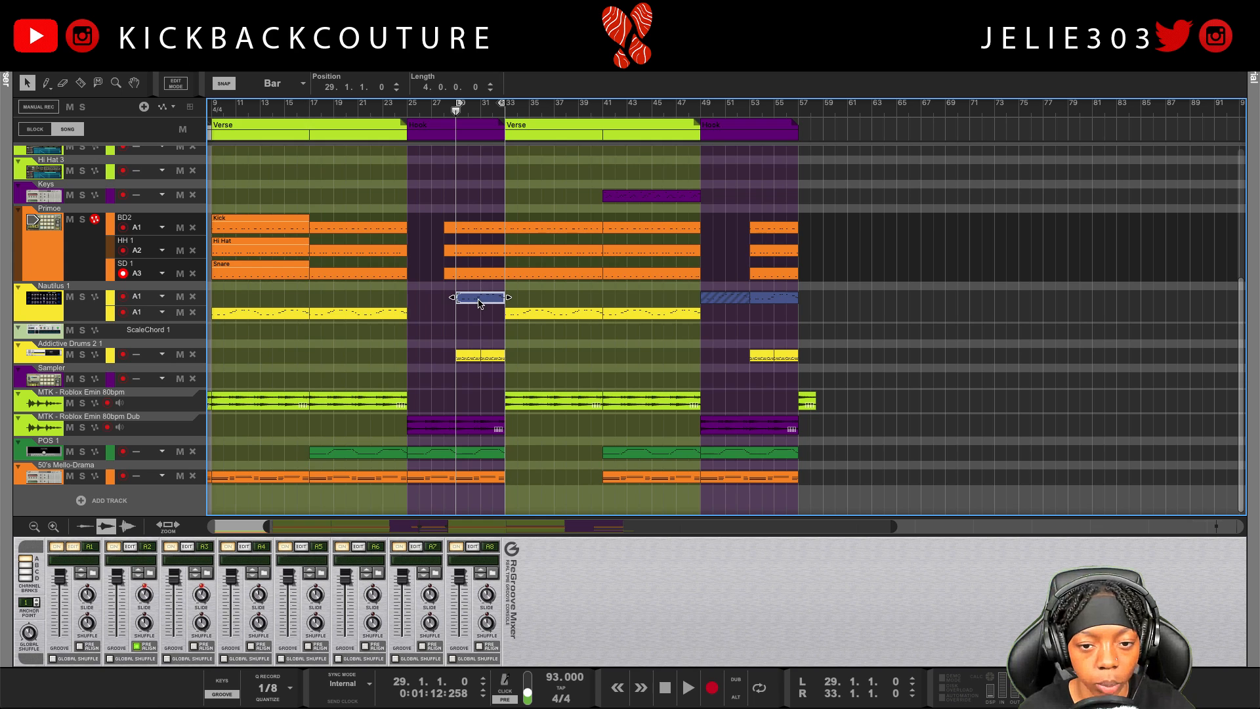
pyautogui.press('space')
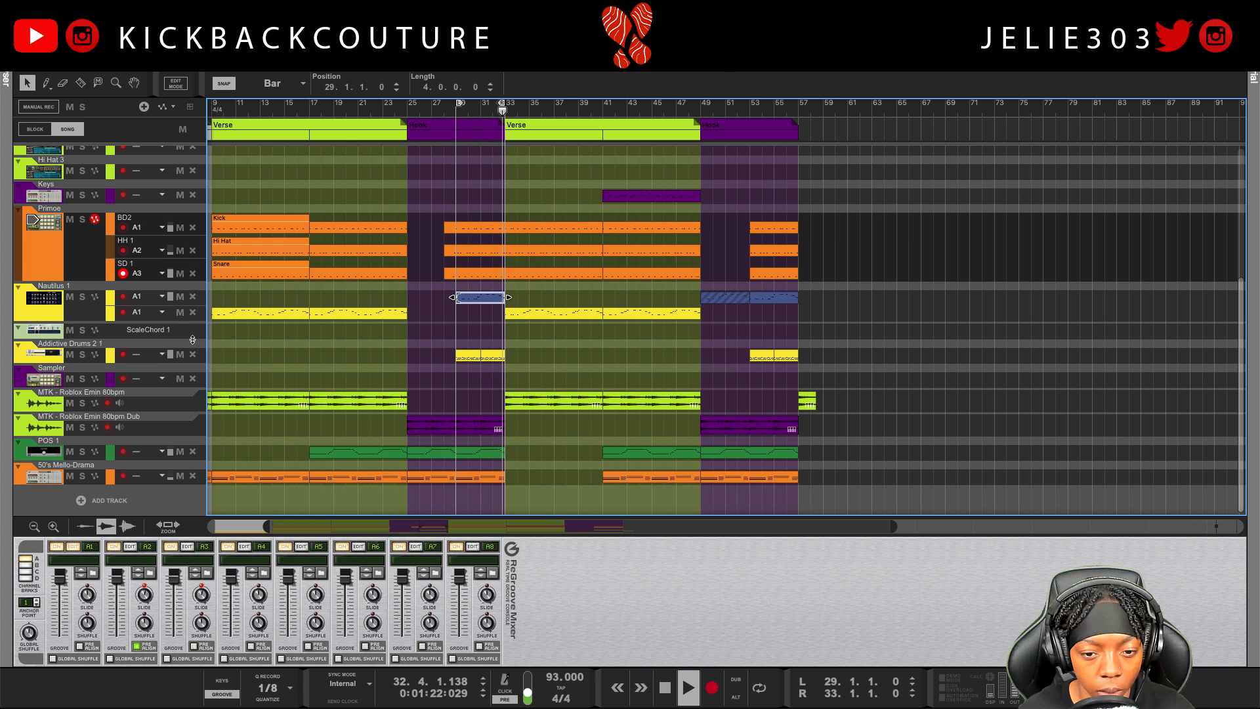
# Open the Addictive Drums 2 clip at bar 29 for editing and examine the timing of its notes
pyautogui.click(473, 357)
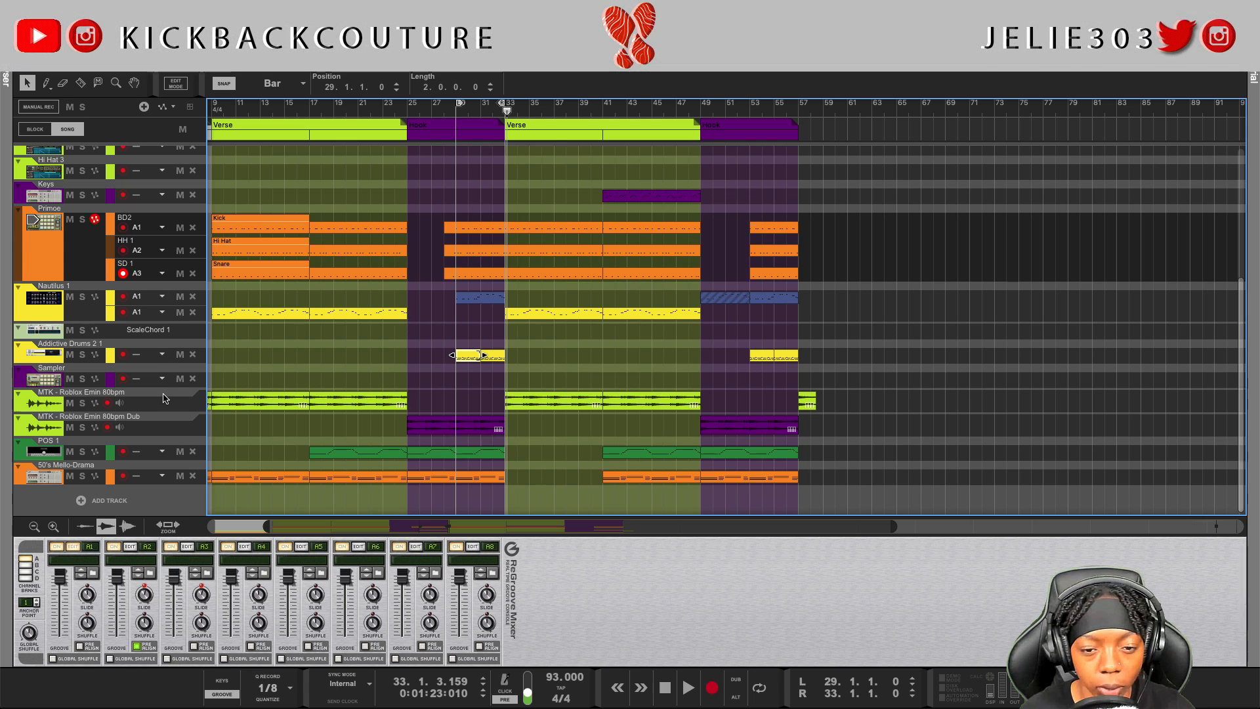
pyautogui.doubleClick(475, 358)
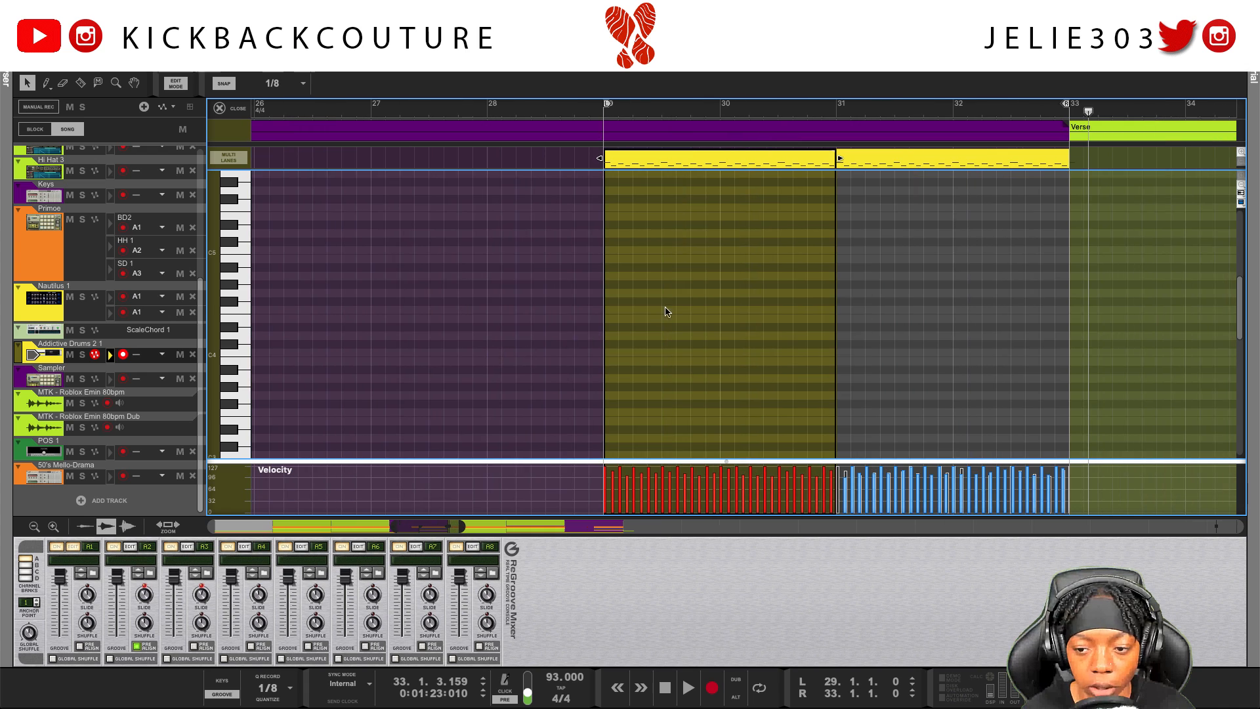
pyautogui.hscroll(2, 605, 344)
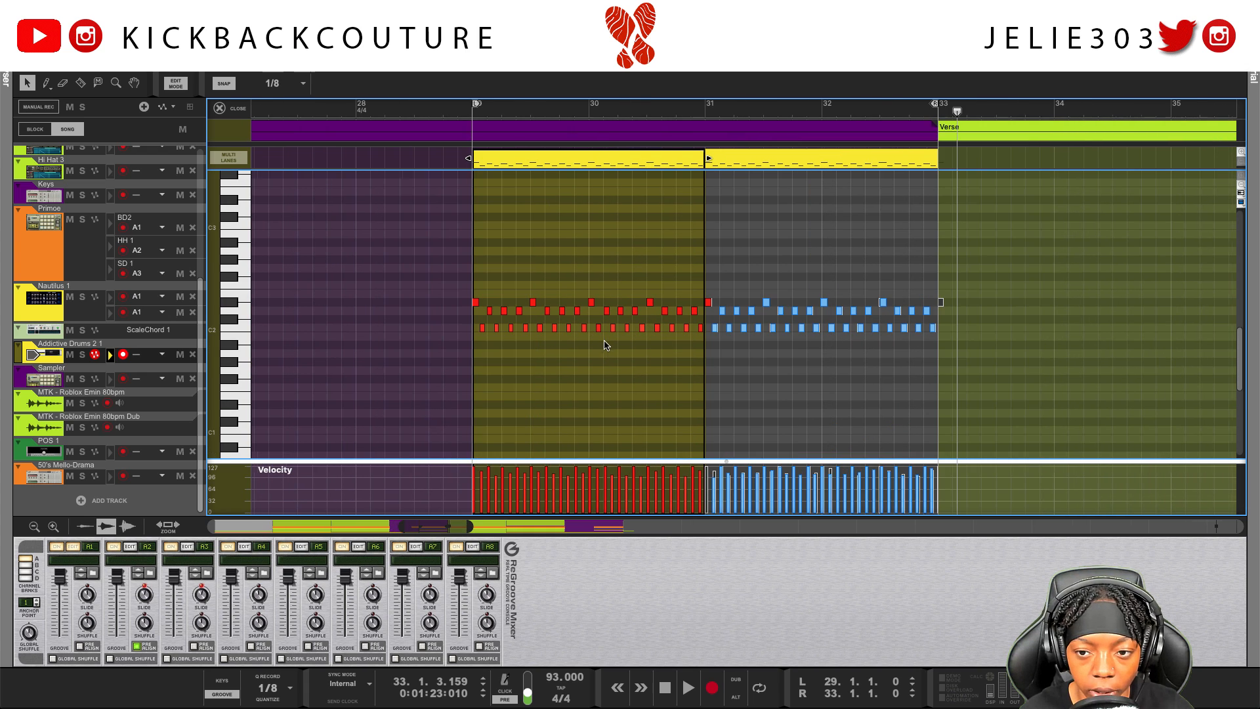
pyautogui.hscroll(1, 597, 346)
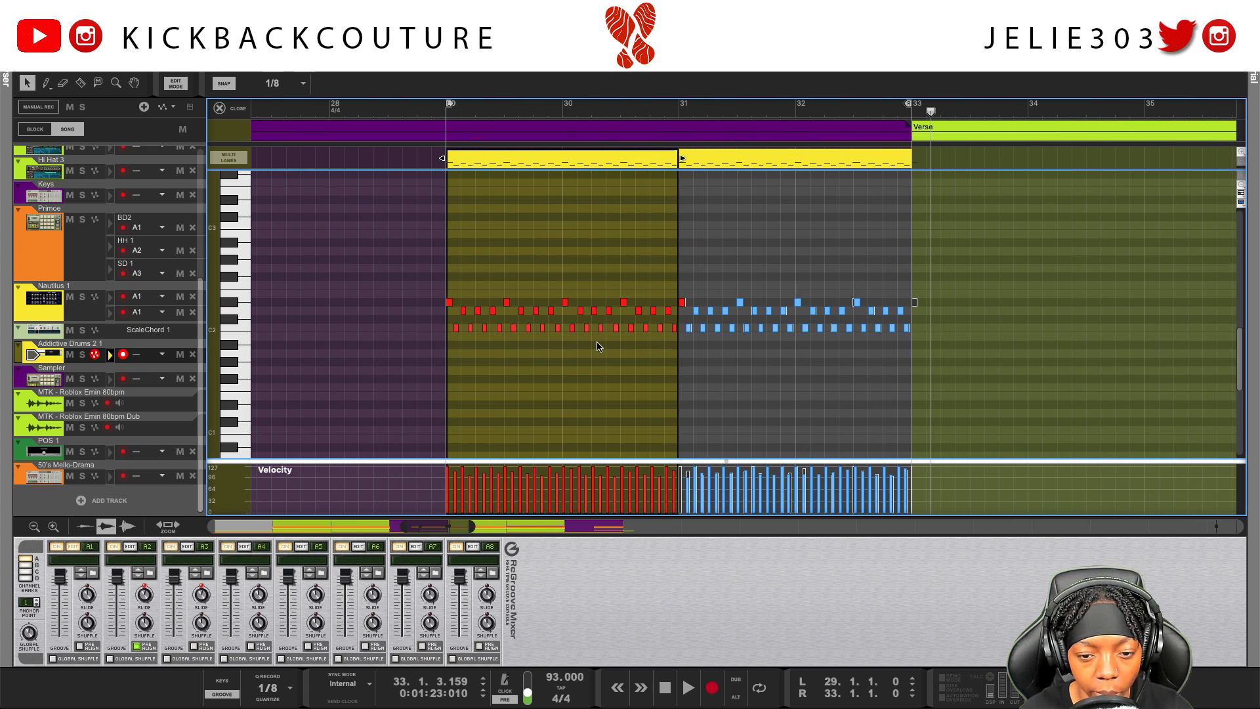
pyautogui.moveTo(466, 286); pyautogui.dragTo(484, 328)
pyautogui.click(457, 273)
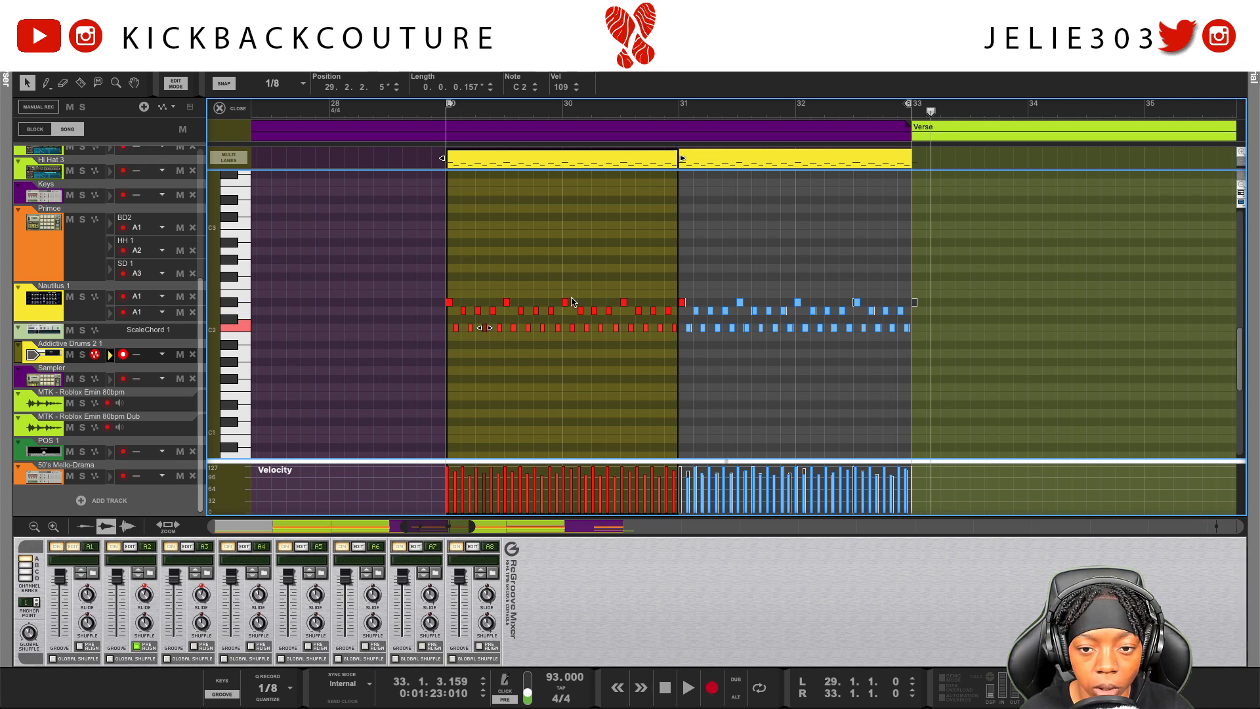
# Assign the Addictive Drums 2 lane to ReGroove channel A4 and turn on Pre-Align for that channel
pyautogui.moveTo(571, 267); pyautogui.dragTo(564, 308)
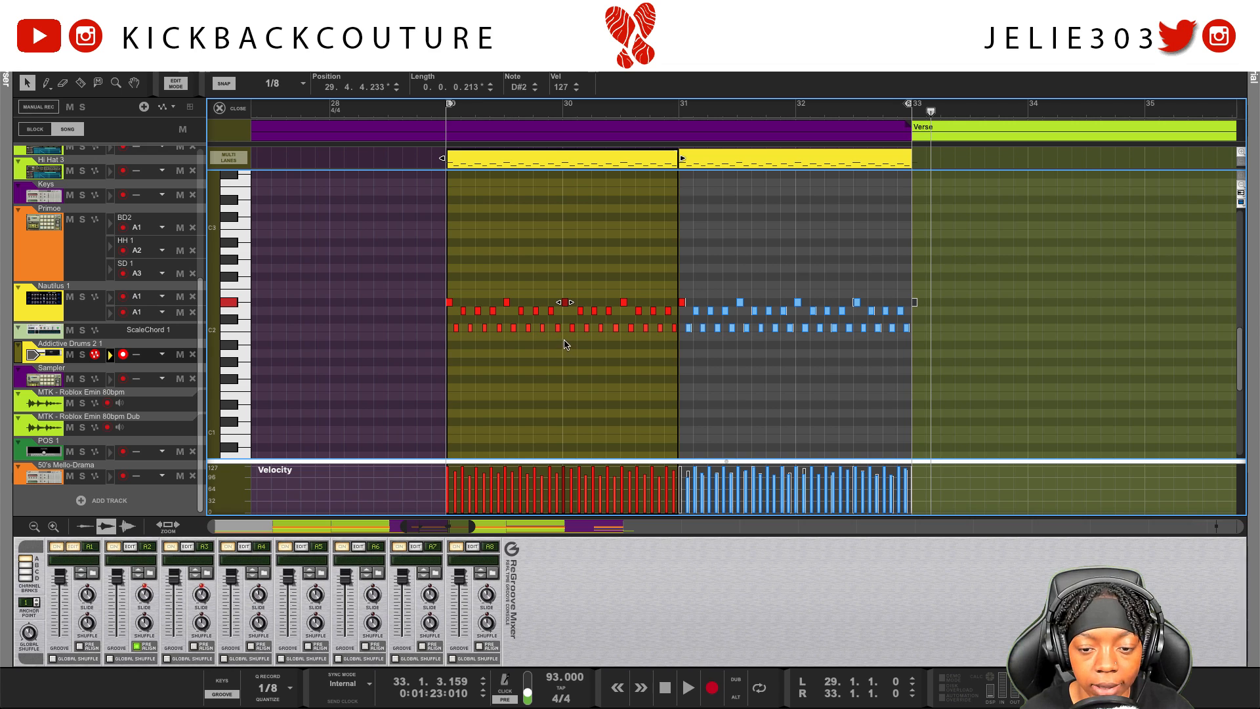
pyautogui.click(561, 246)
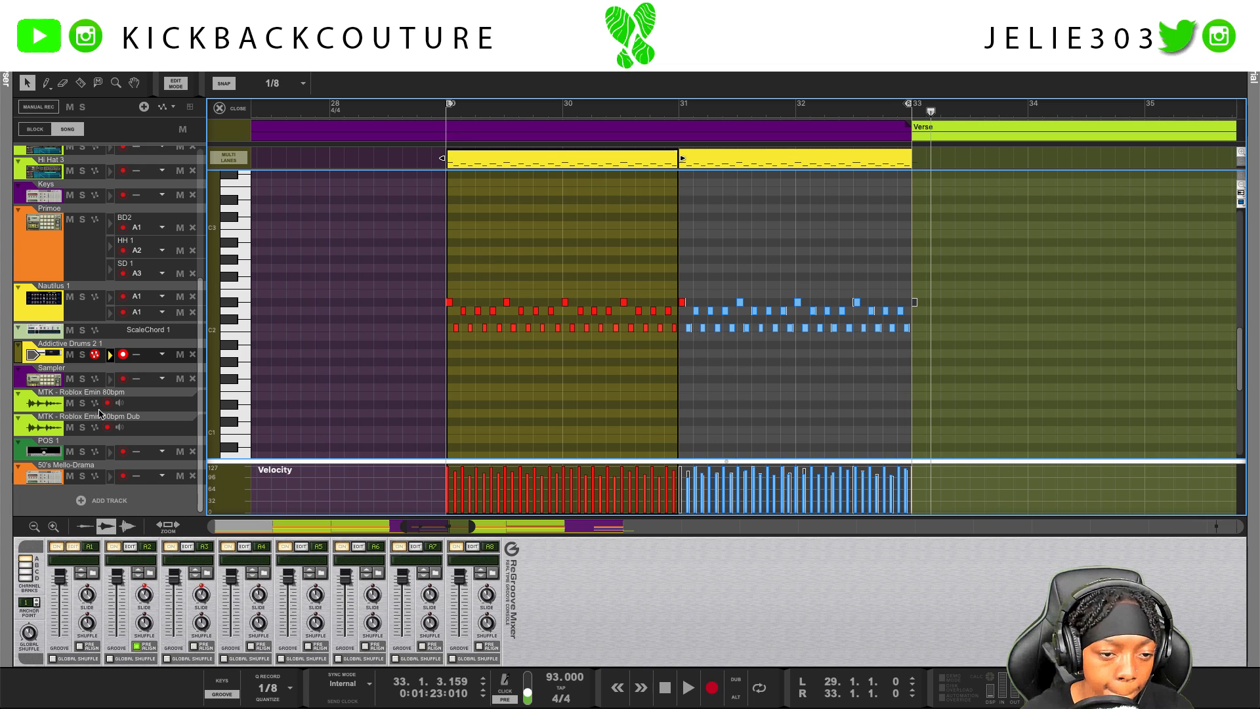
pyautogui.click(145, 355)
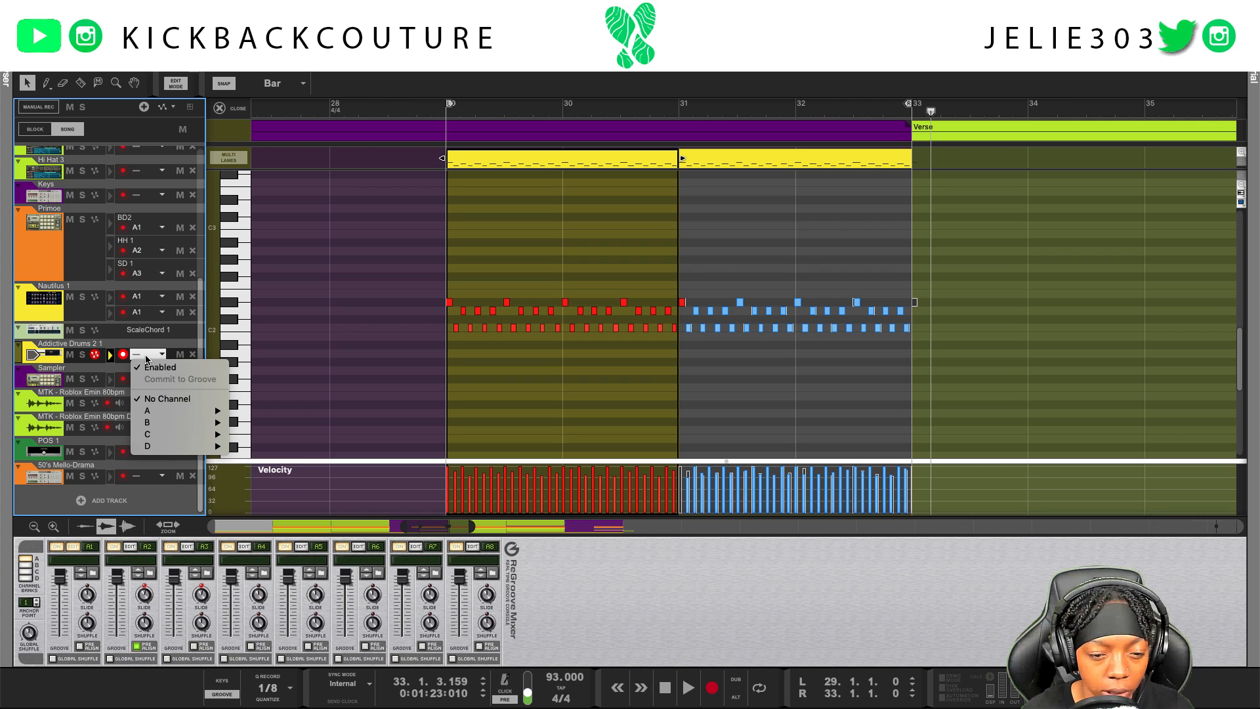
pyautogui.moveTo(184, 411)
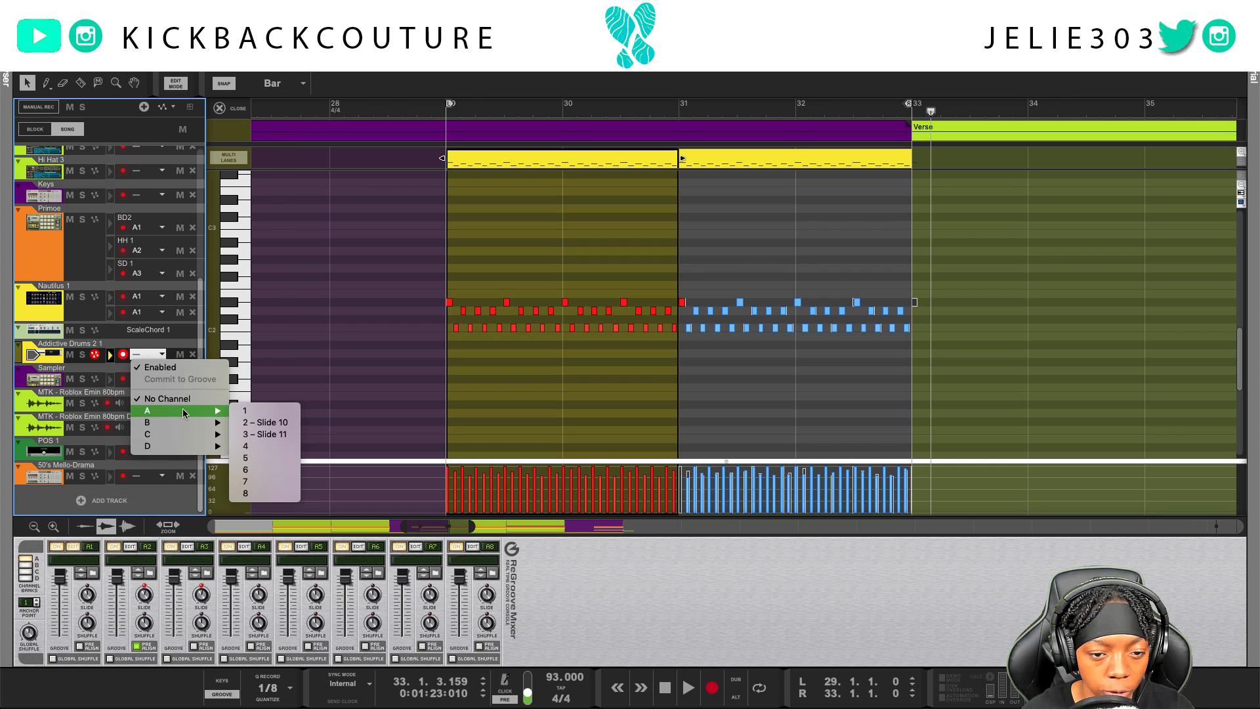
pyautogui.click(266, 447)
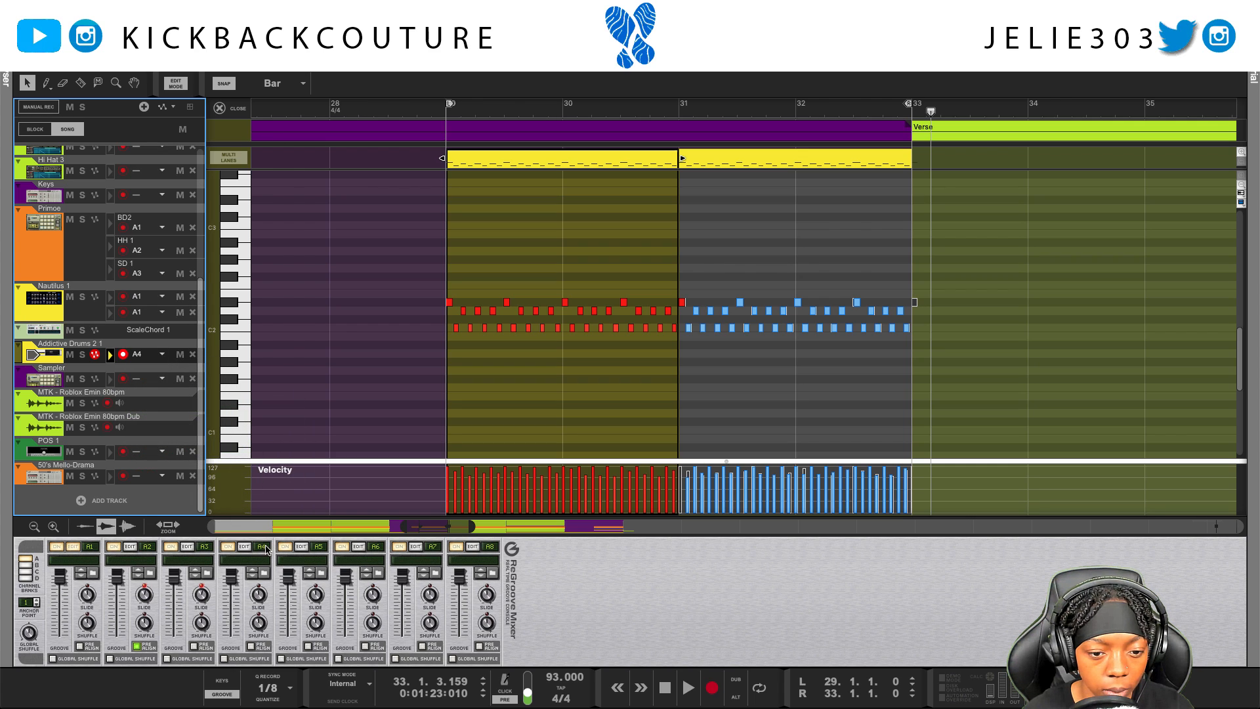
pyautogui.click(252, 647)
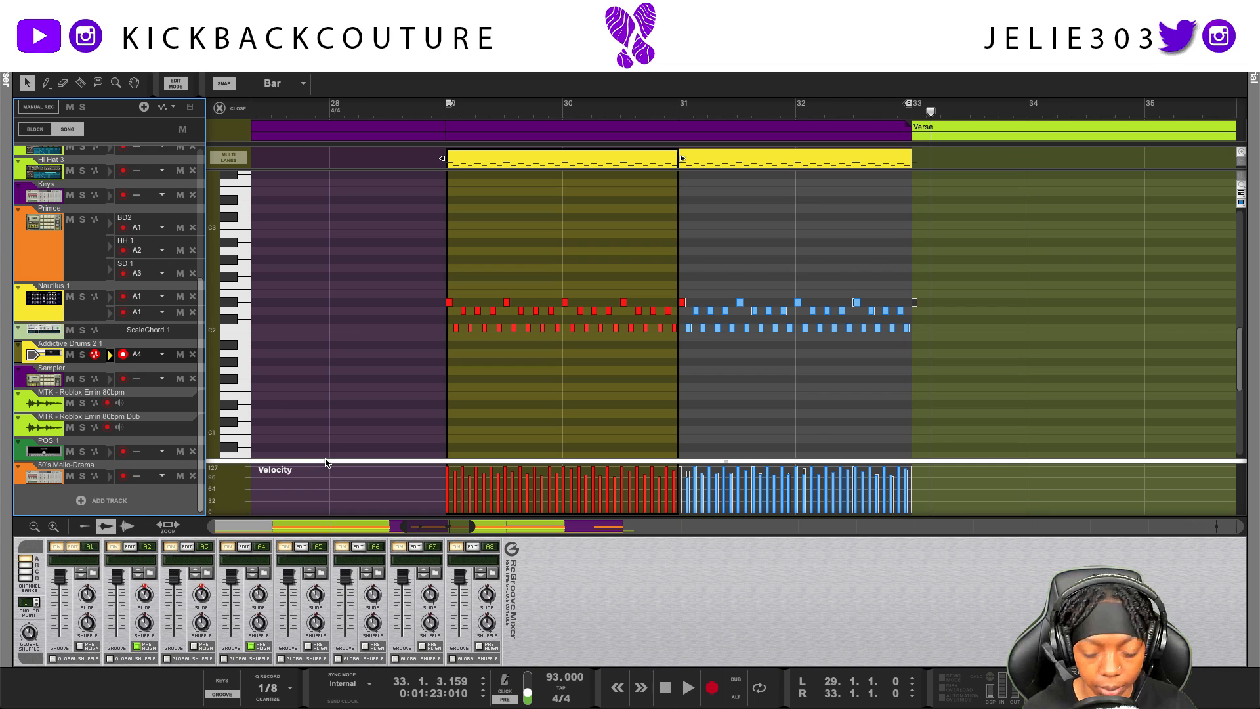
# Turn on loop mode and play bars 29 to 33 to hear the drums with channel A4's Pre-Align
pyautogui.press('space')
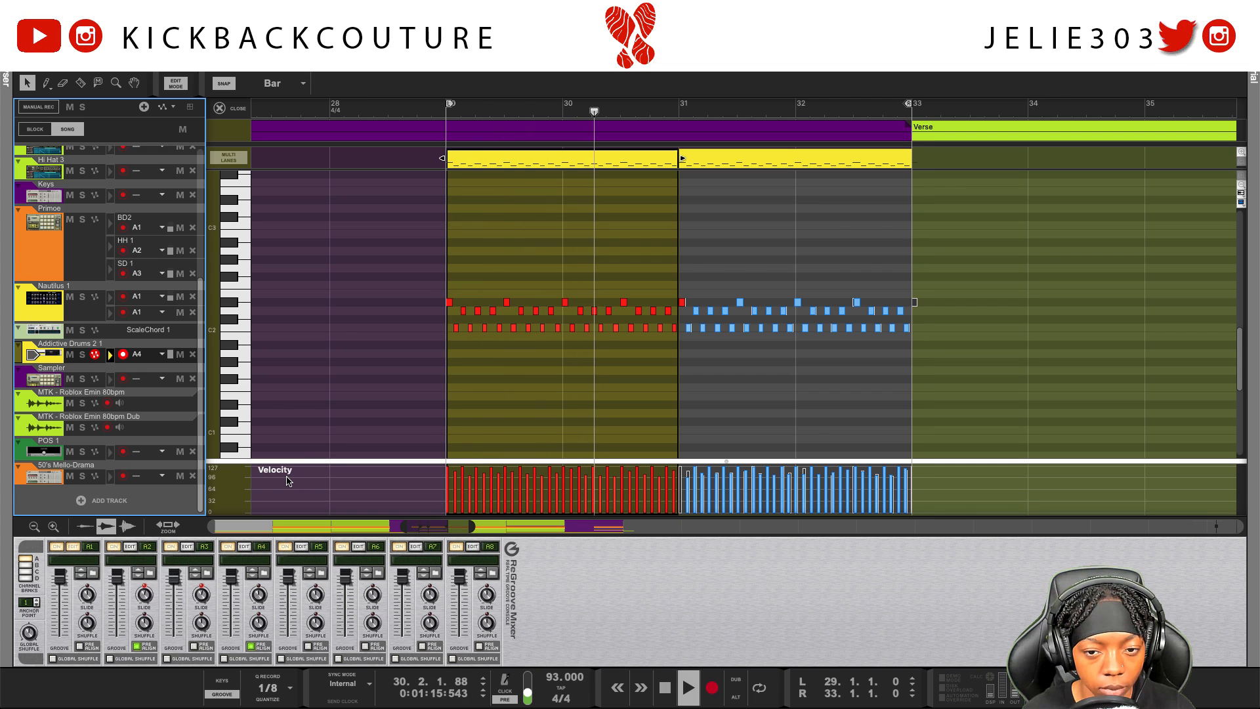
pyautogui.click(251, 648)
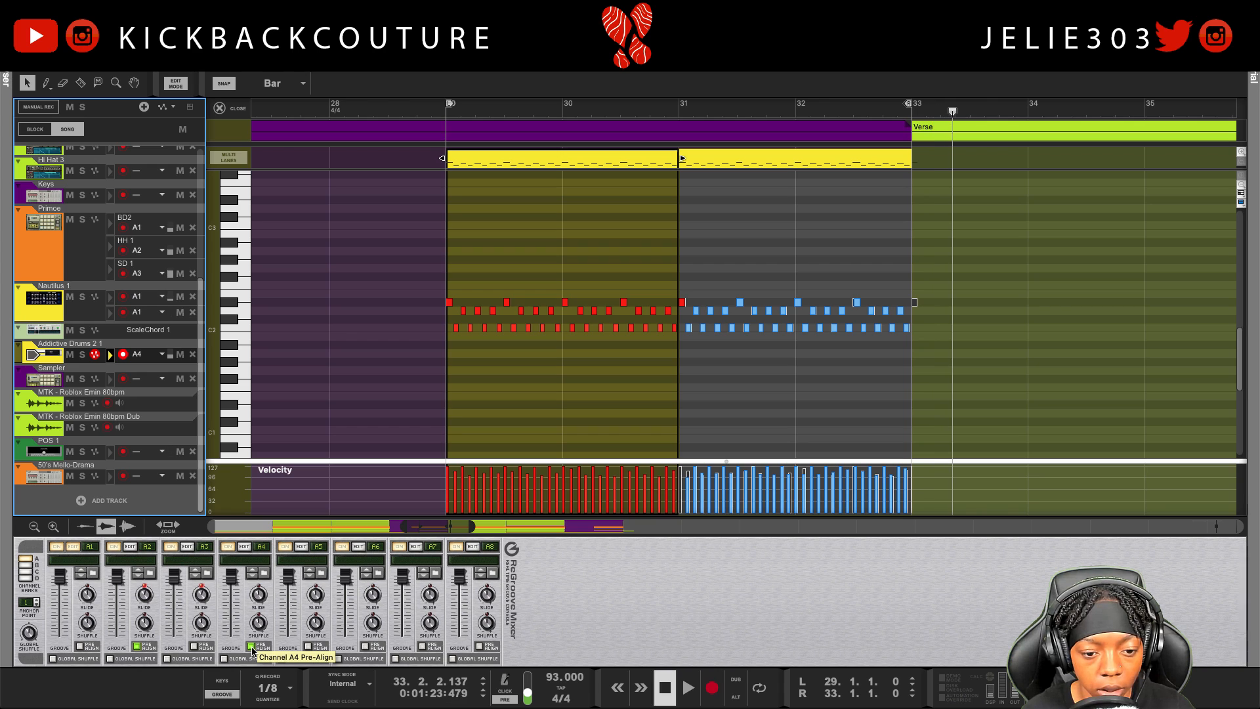
pyautogui.press('space')
pyautogui.press('l')
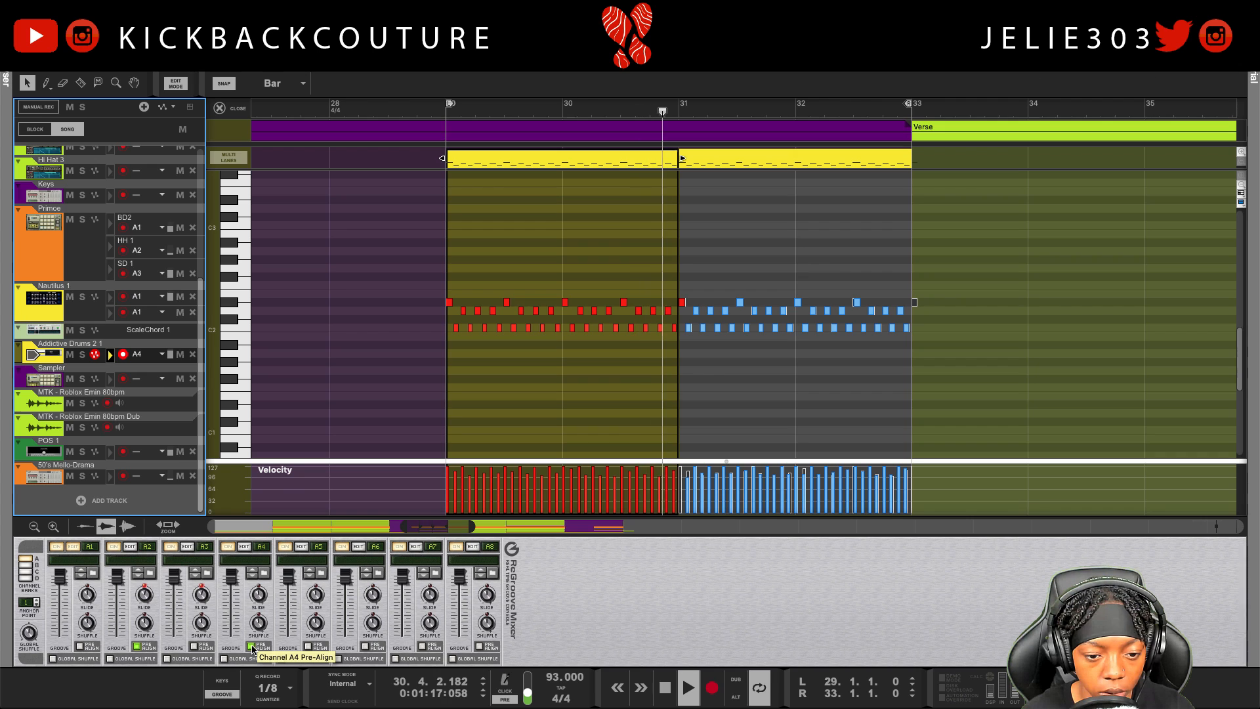
pyautogui.press('space')
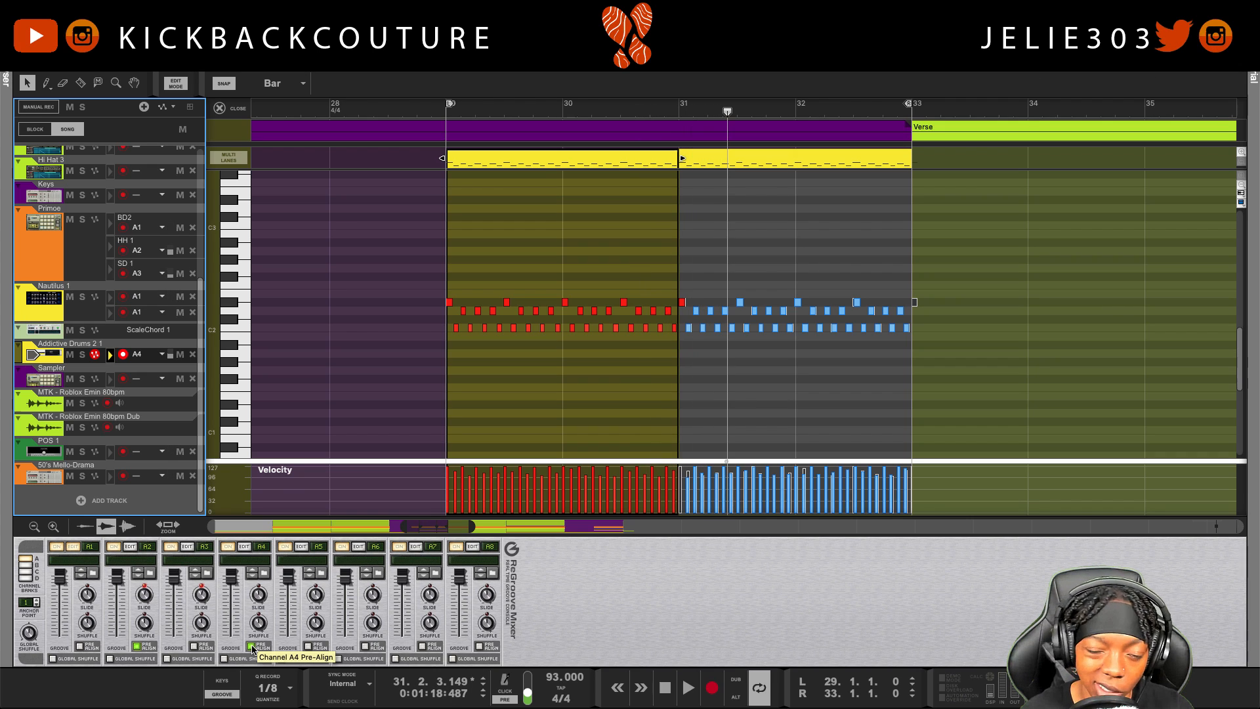
pyautogui.hotkey('shift', 'Return')
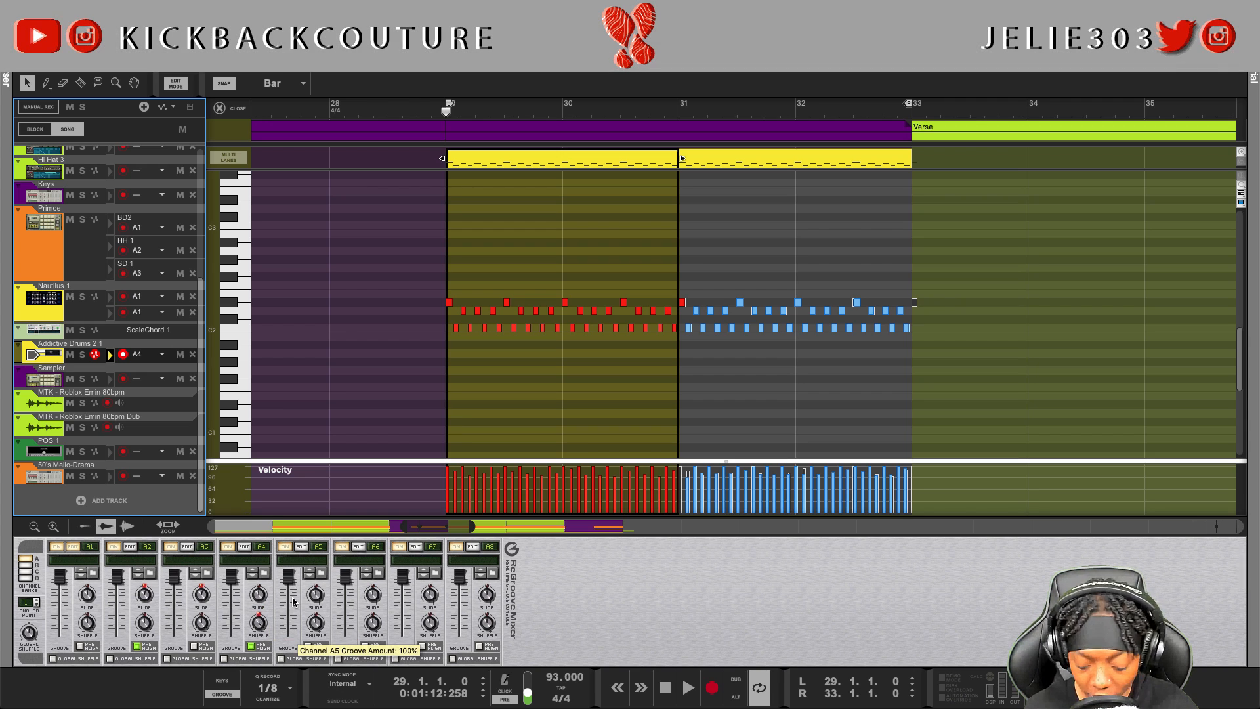
pyautogui.press('space')
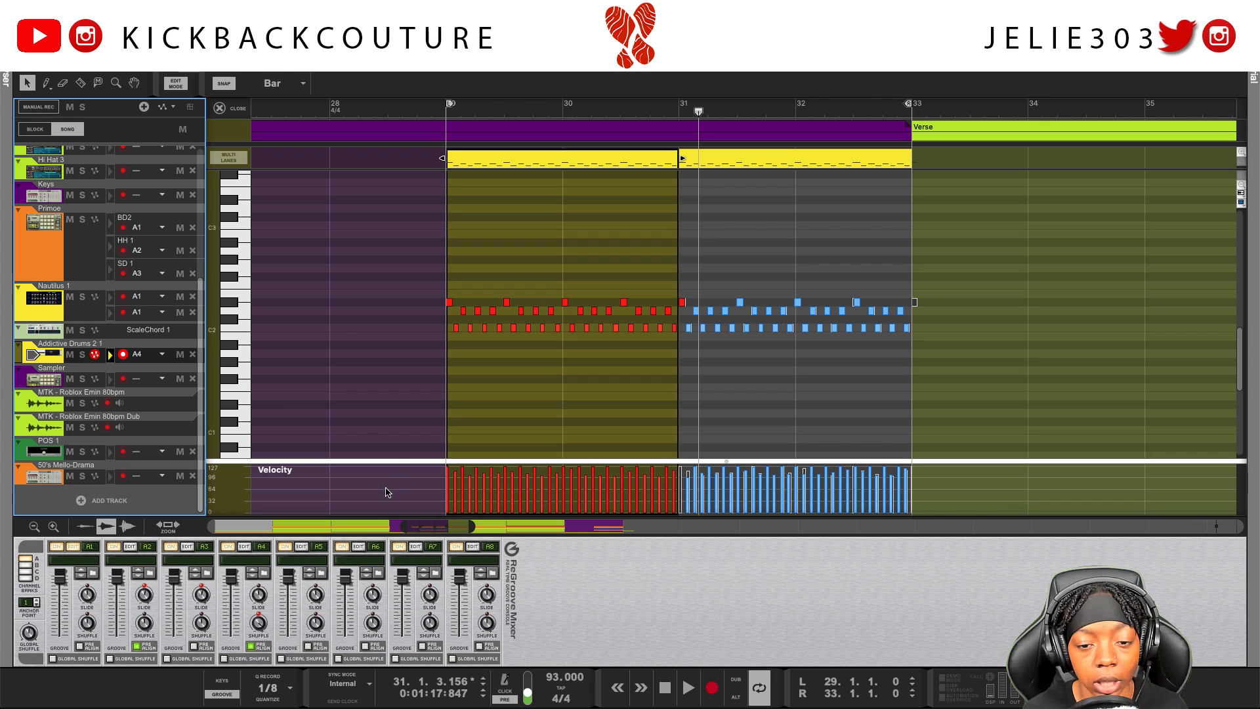
# Set the snap value to Grid and examine how the Addictive Drums 2 notes from bar 29 sit against the grid, down to 1/64
pyautogui.click(274, 84)
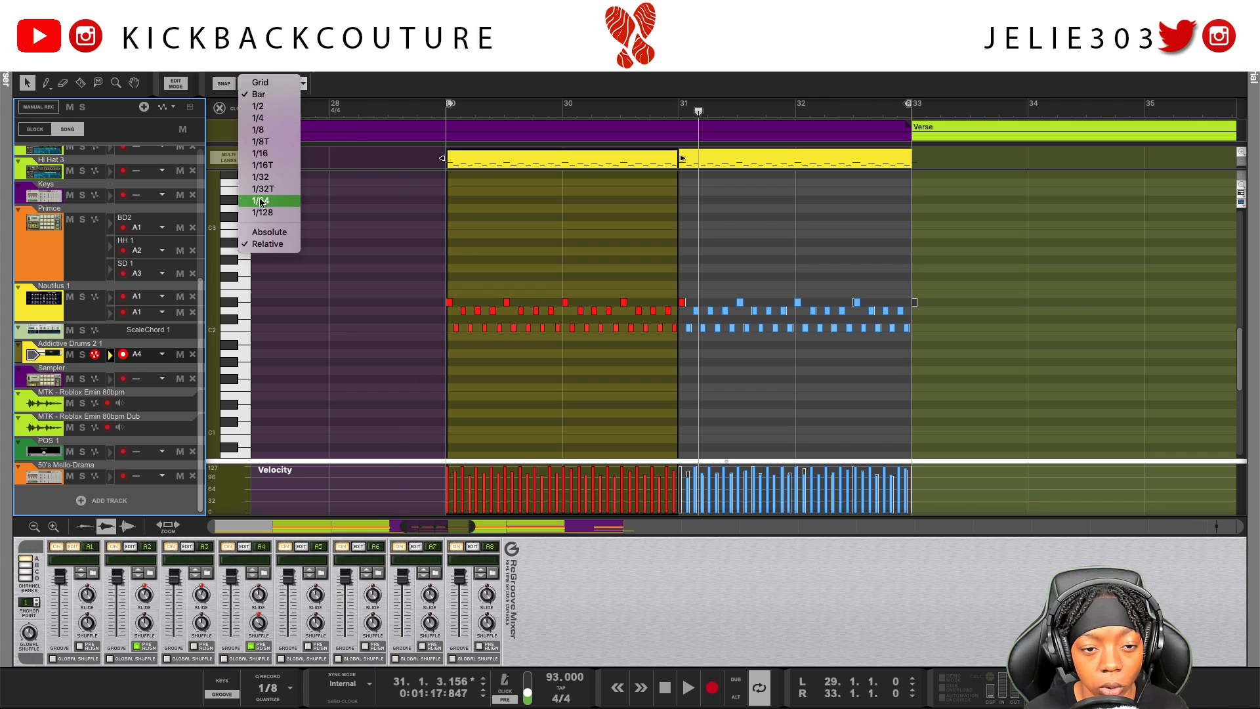
pyautogui.click(281, 83)
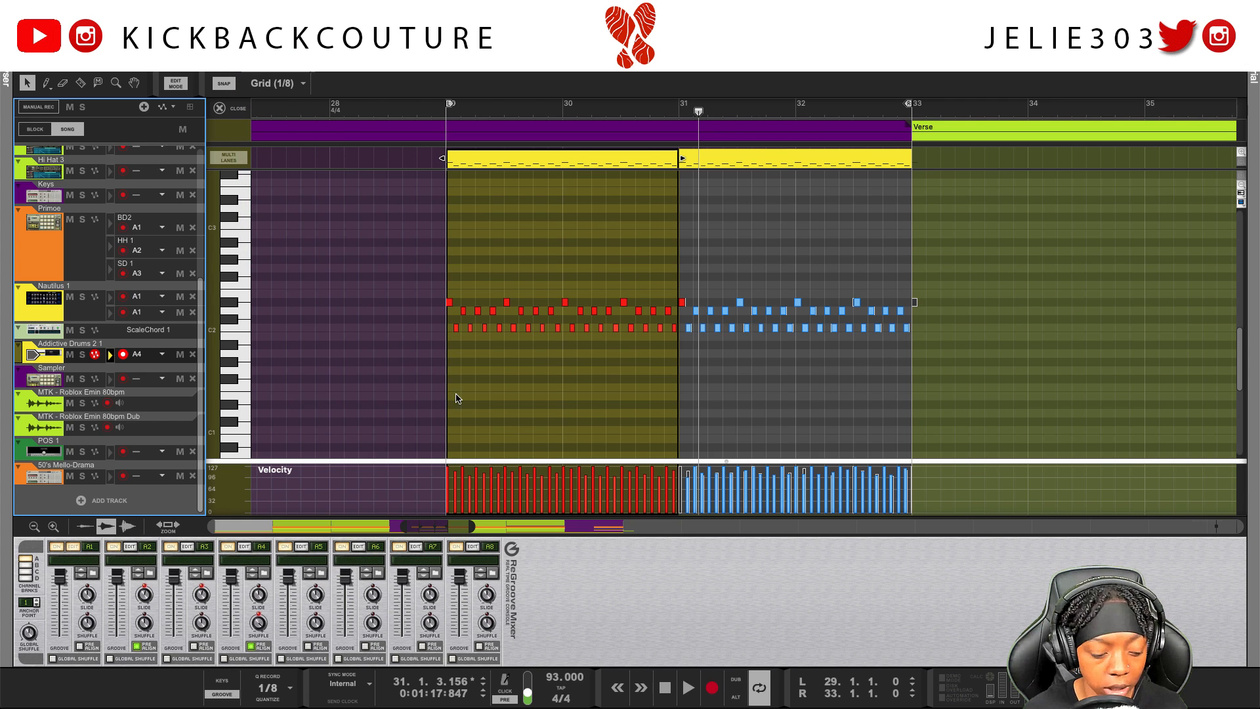
pyautogui.press('h')
pyautogui.press('h')
pyautogui.press('h')
pyautogui.press('h')
pyautogui.press('h')
pyautogui.press('h')
pyautogui.press('h')
pyautogui.press('h')
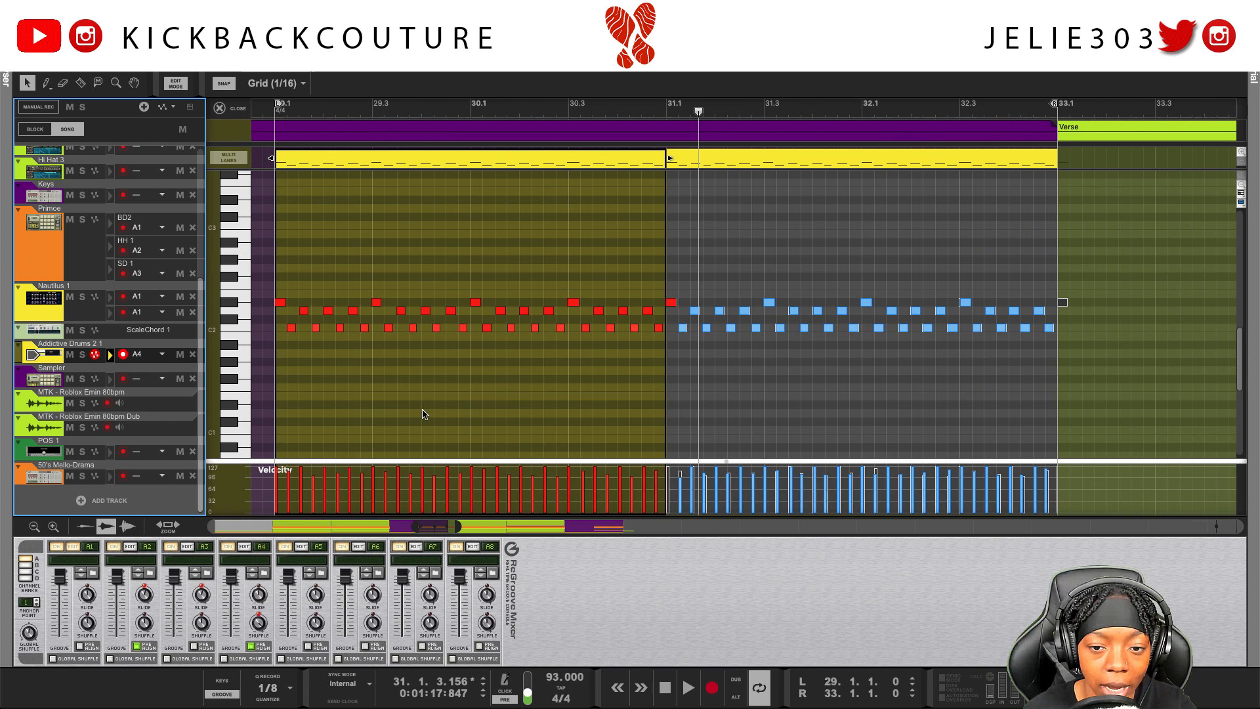
pyautogui.press('h')
pyautogui.hscroll(-4, 407, 403)
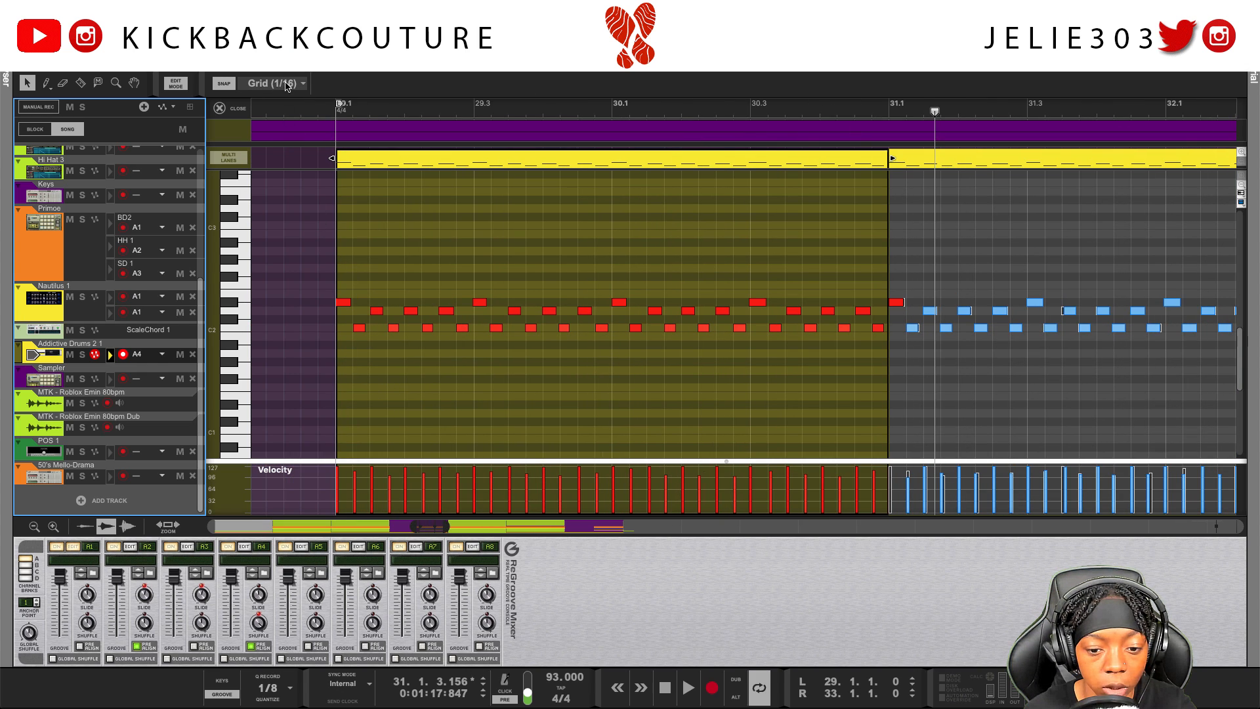
pyautogui.press('h')
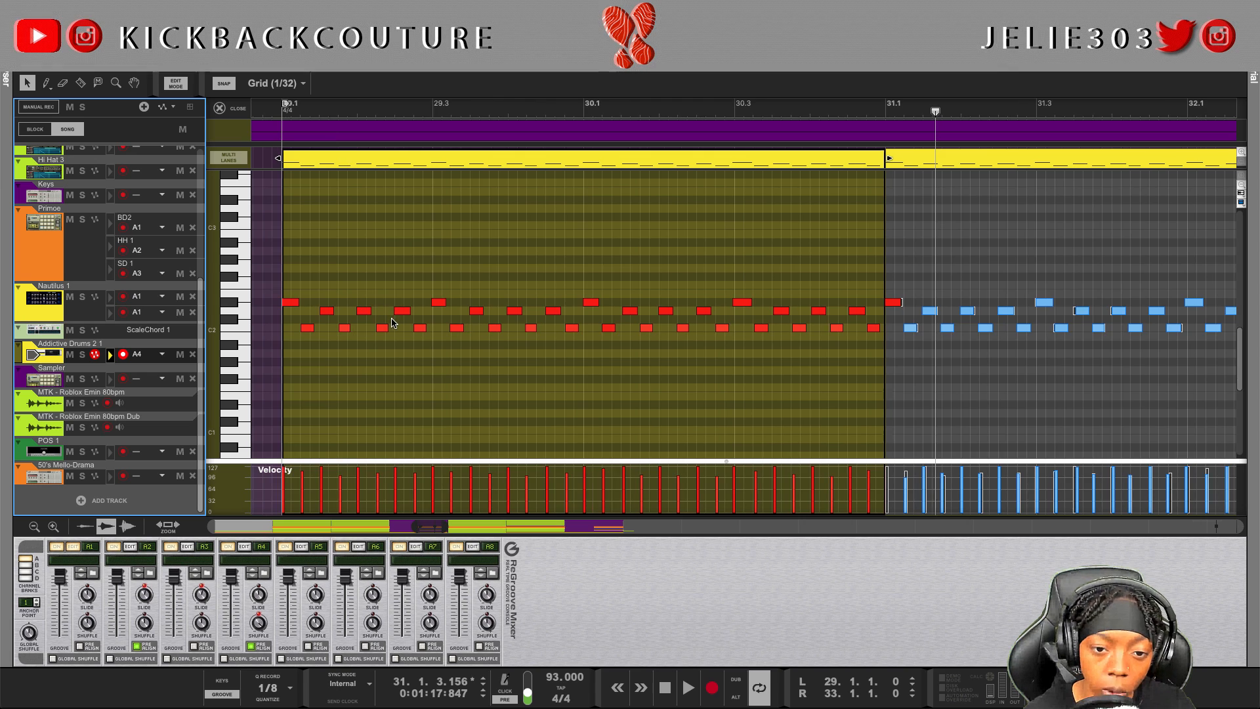
pyautogui.press('h')
pyautogui.hscroll(-2, 401, 361)
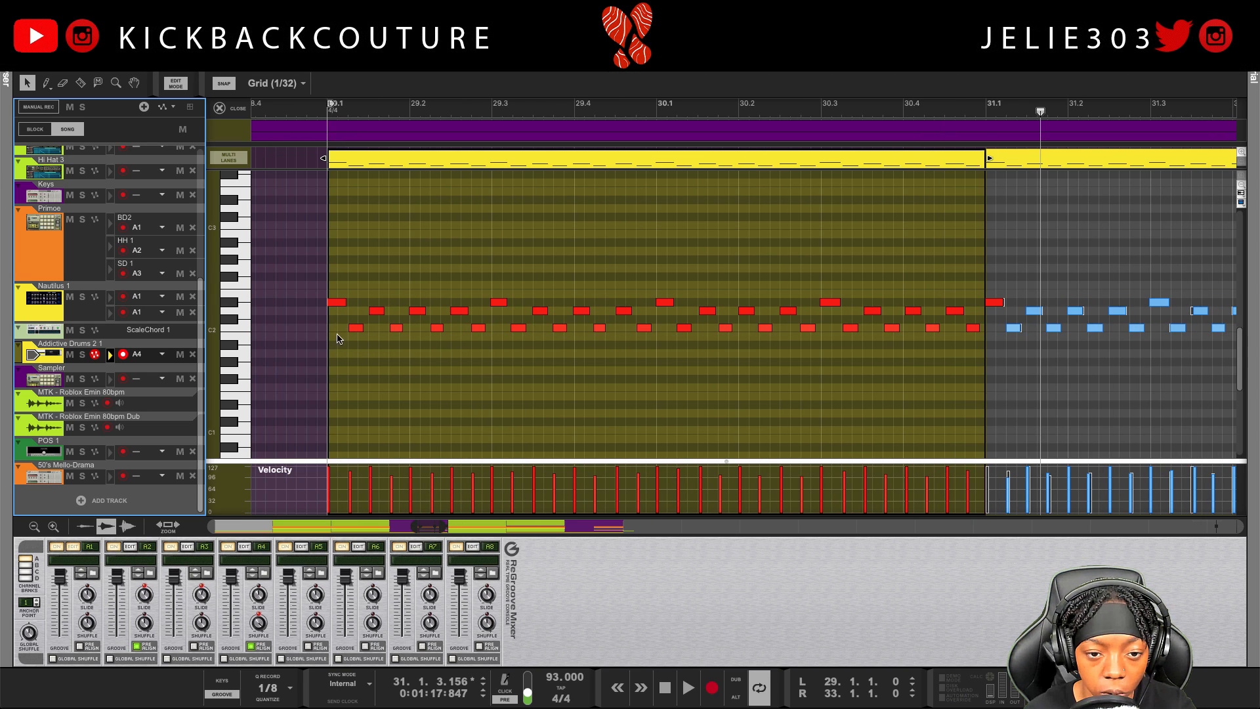
pyautogui.press('h')
pyautogui.press('h')
pyautogui.press('h')
pyautogui.press('h')
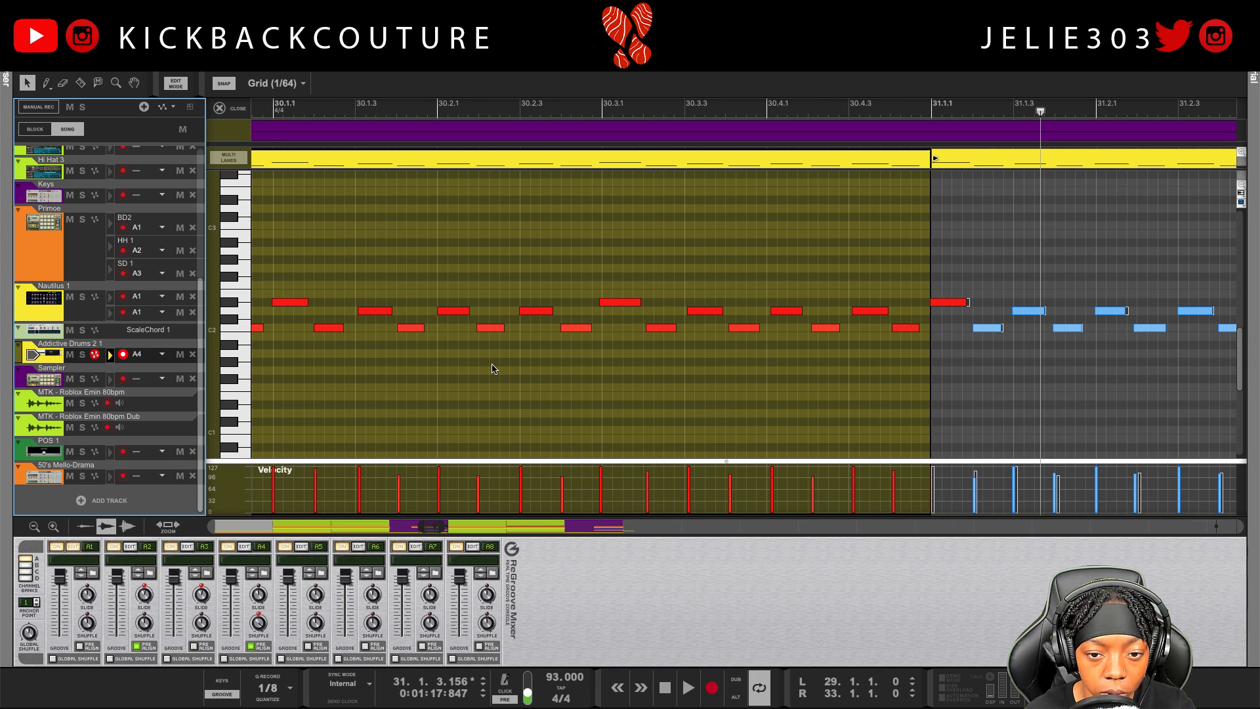
pyautogui.press('g')
pyautogui.press('g')
pyautogui.press('g')
pyautogui.press('g')
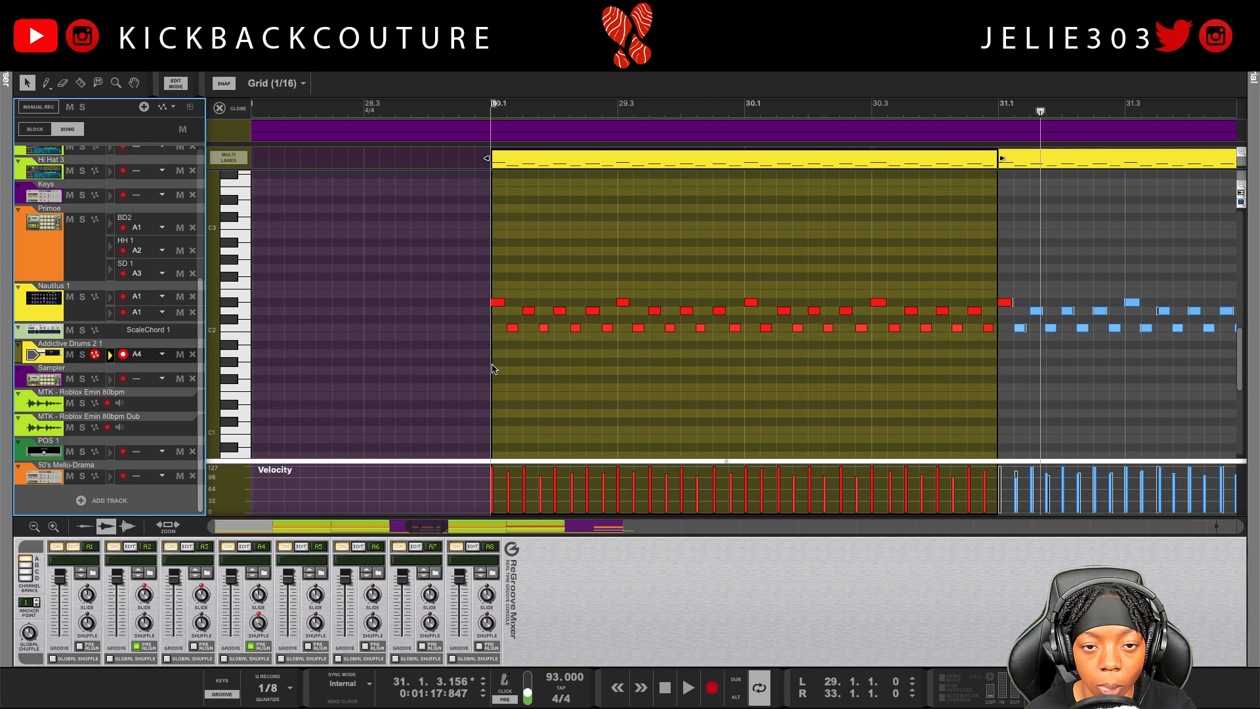
pyautogui.press('g')
pyautogui.hscroll(3, 481, 361)
# Move the playhead to 28.4.3, just before bar 29, and listen to the Addictive Drums 2 part, keeping the Selection tool active
pyautogui.click(405, 114)
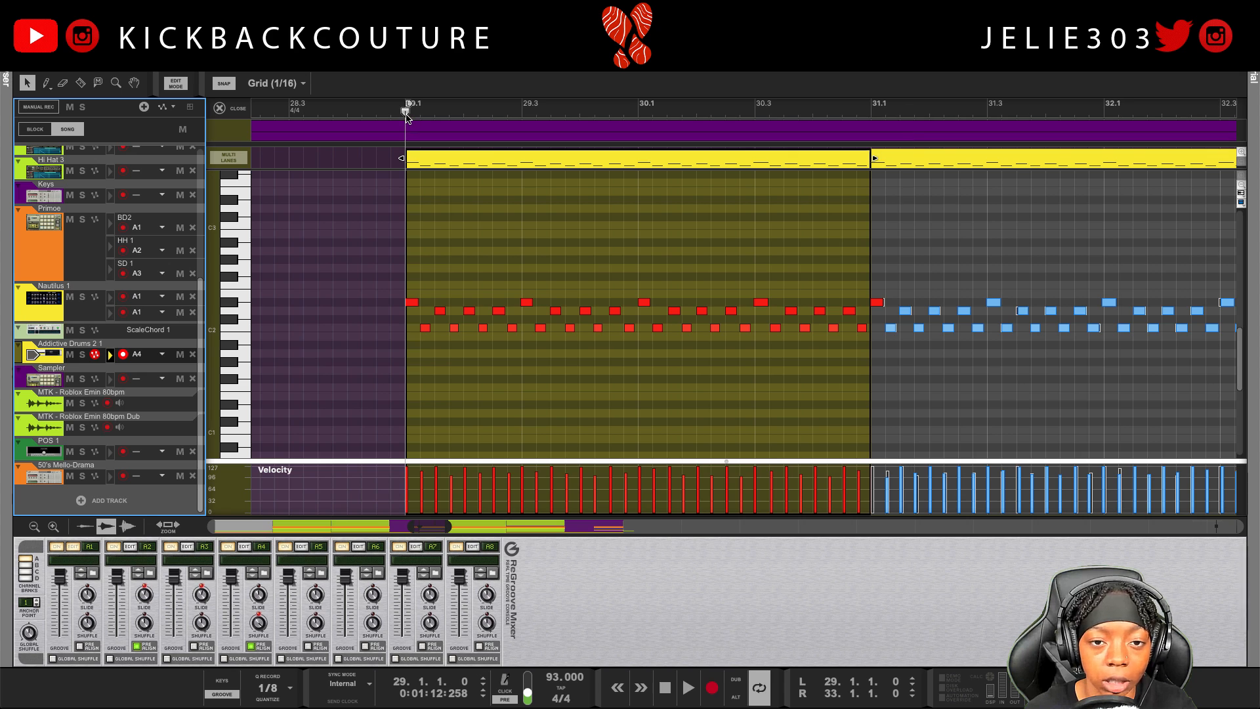
pyautogui.click(383, 112)
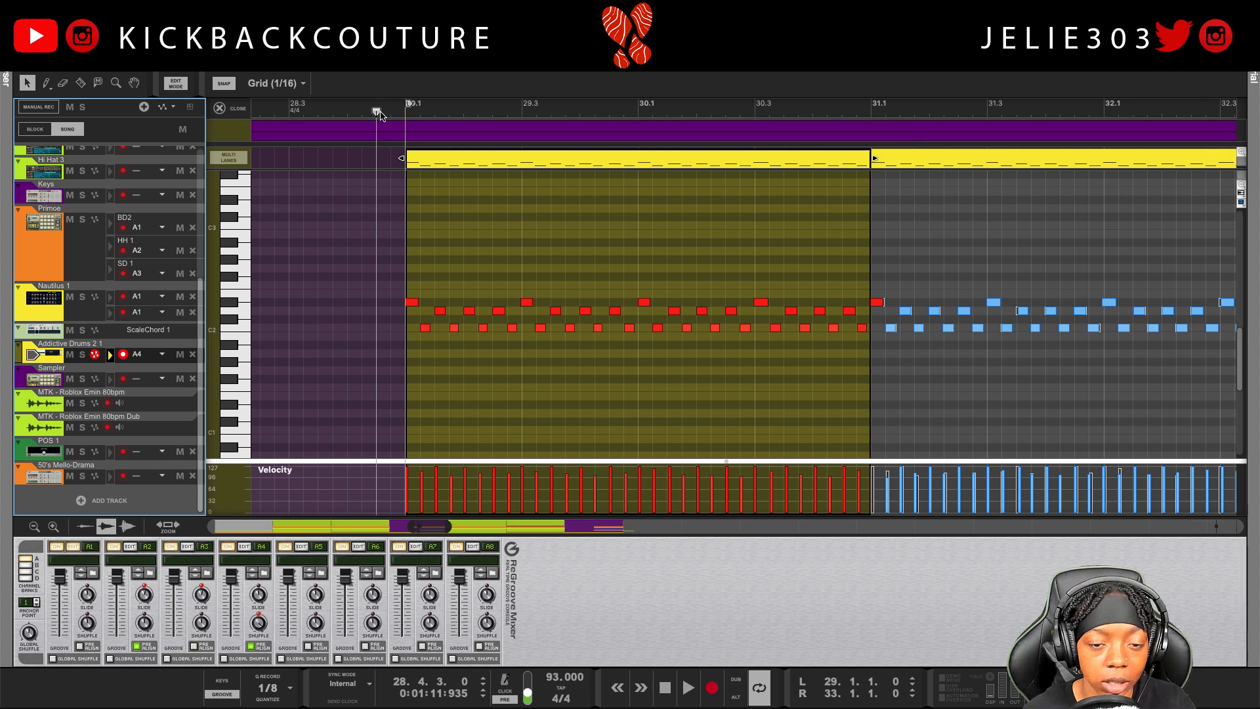
pyautogui.press('space')
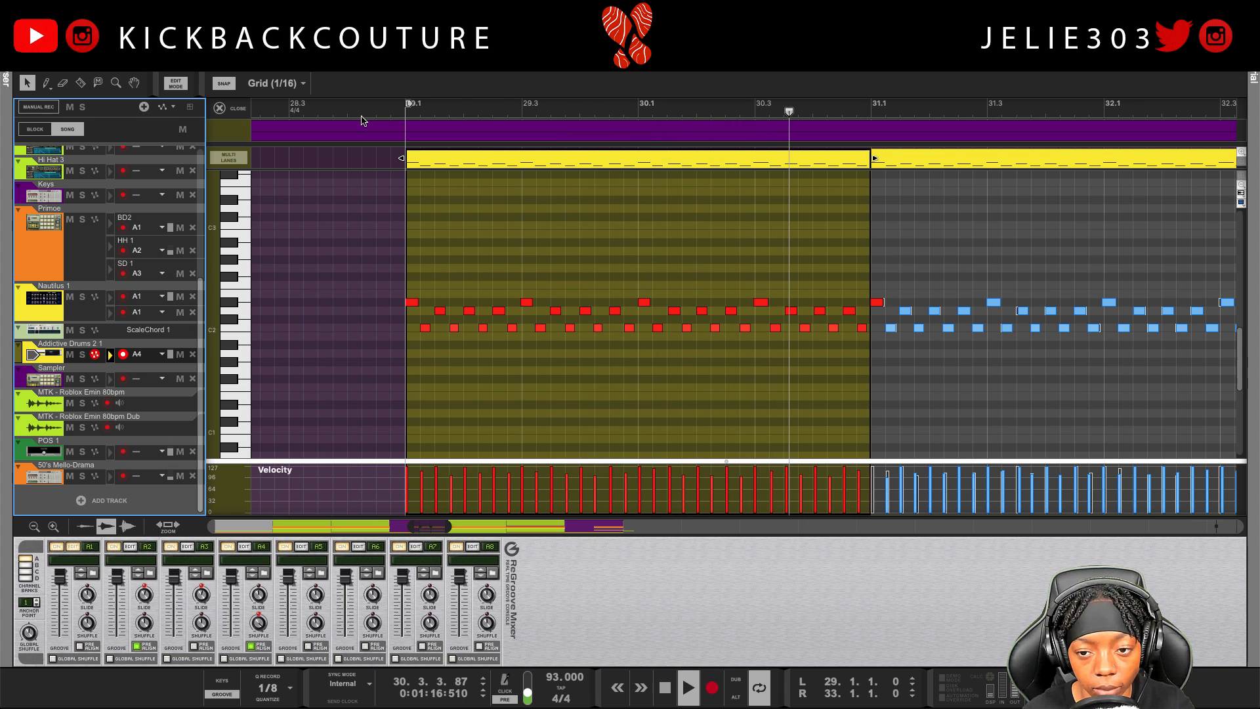
pyautogui.press('space')
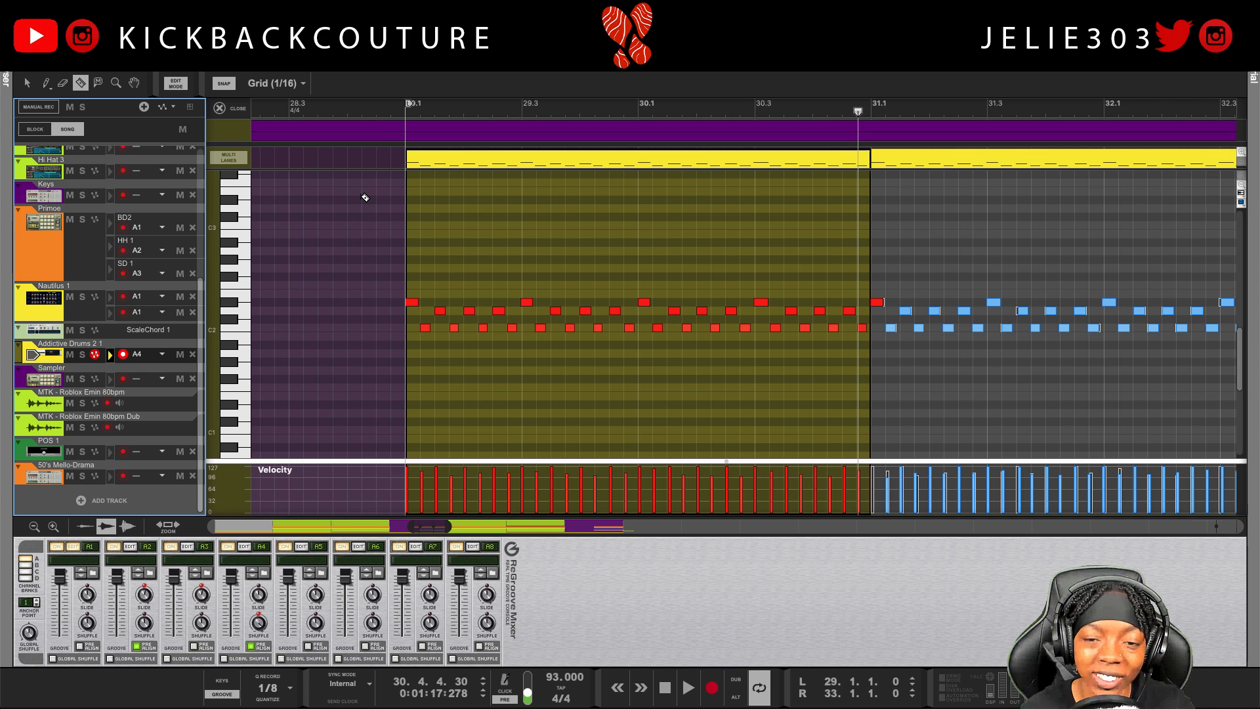
pyautogui.press('q')
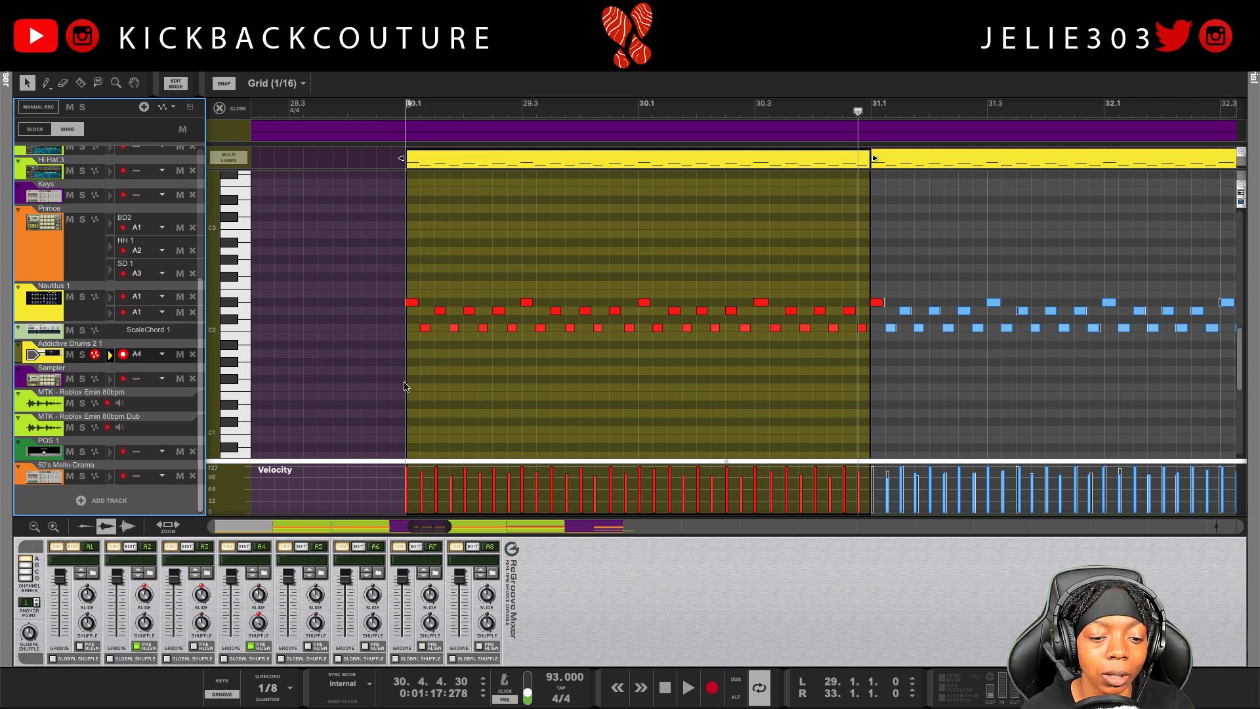
# Set channel A4's shuffle to 55% and try its slide while listening to the loop
pyautogui.moveTo(263, 637)
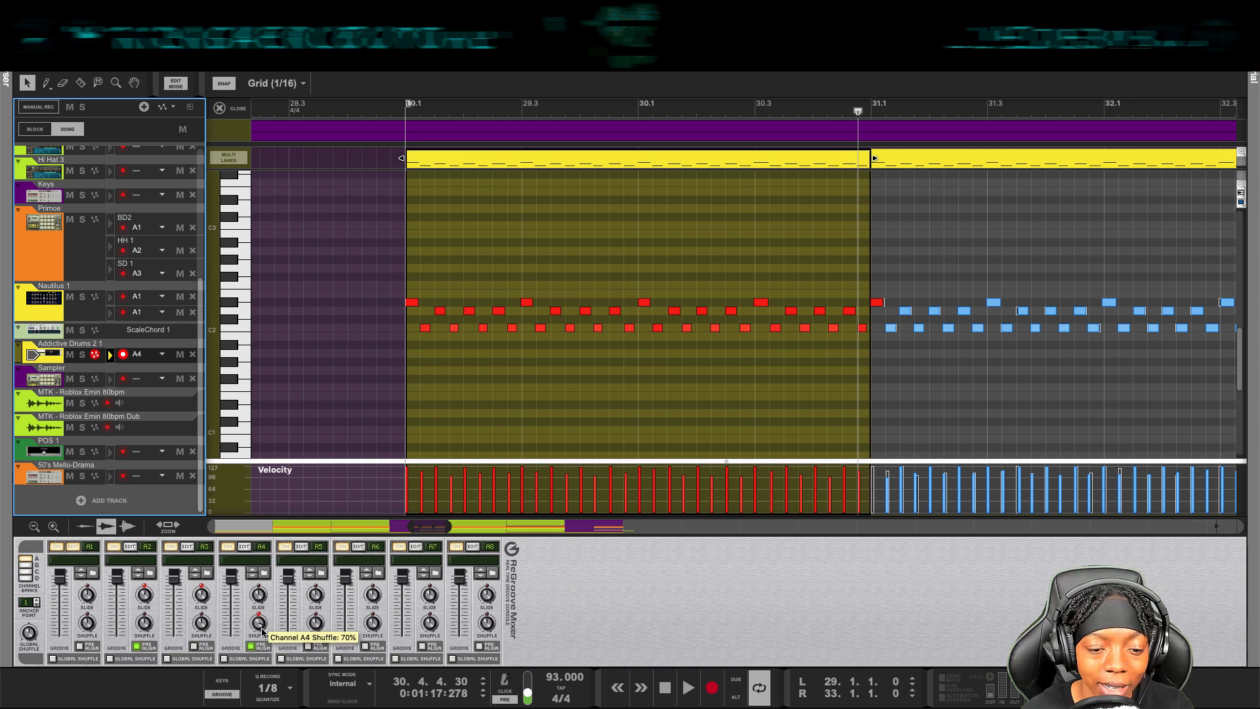
pyautogui.press('space')
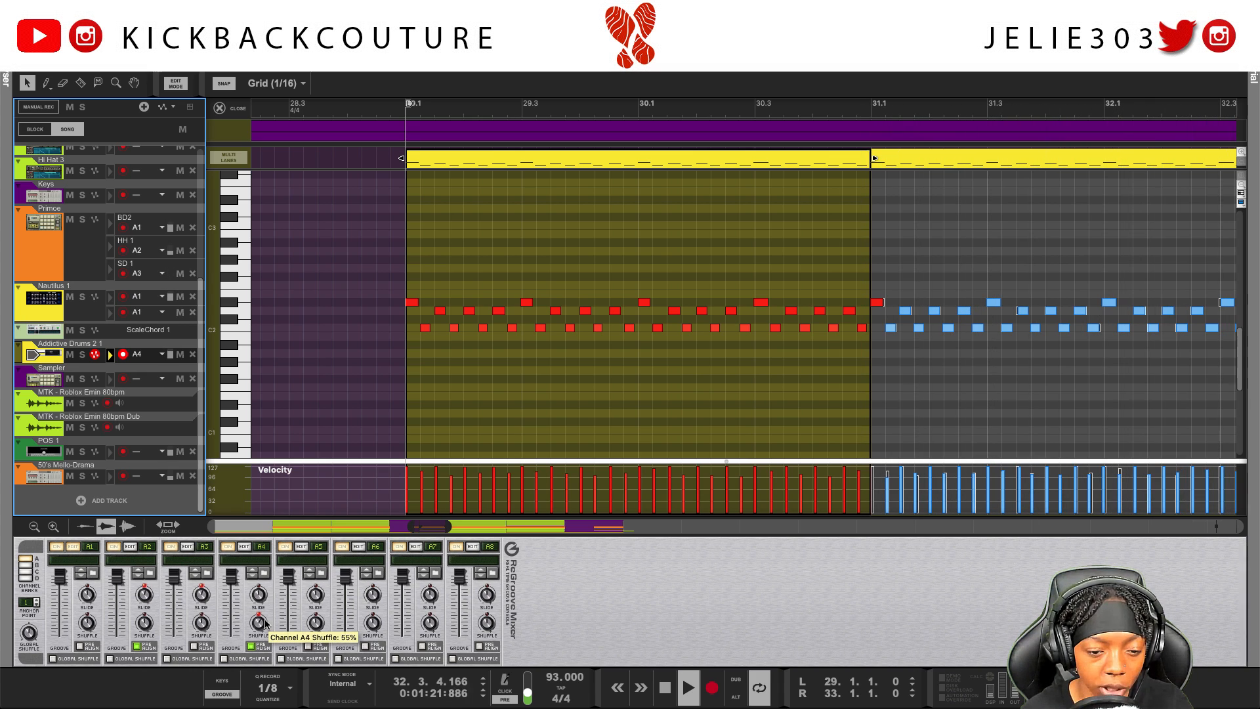
pyautogui.moveTo(257, 602)
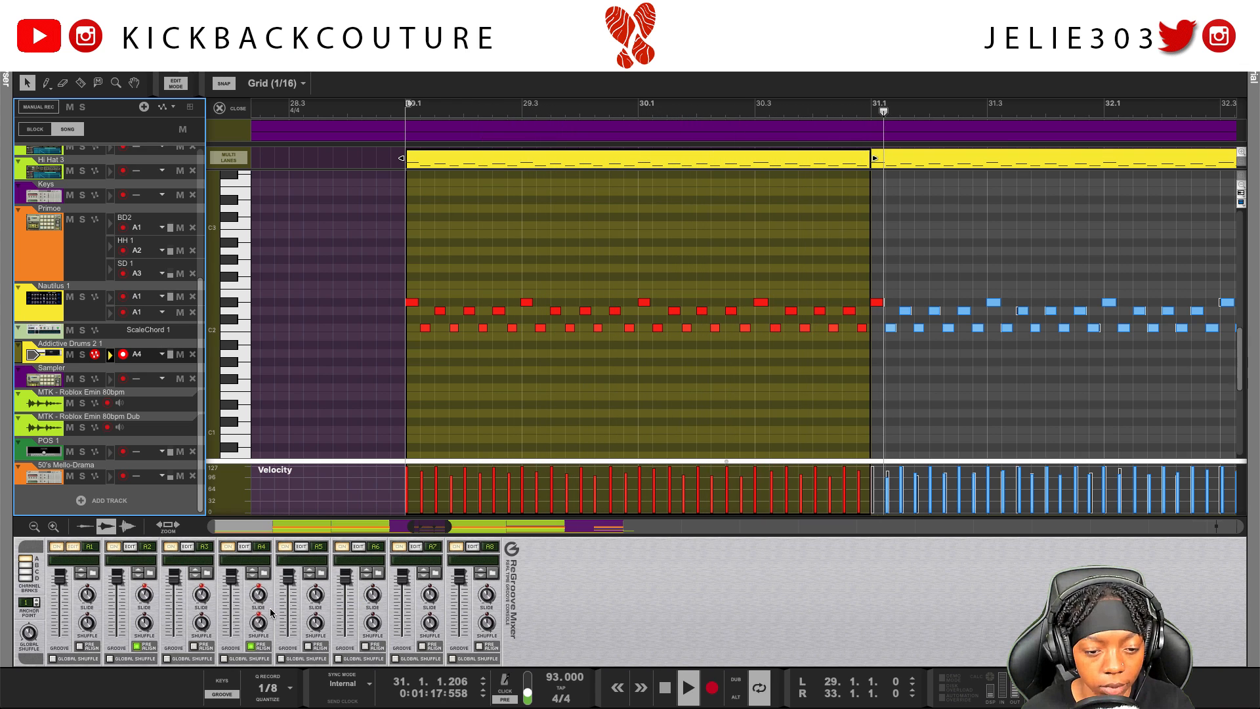
pyautogui.press('space')
pyautogui.press('space')
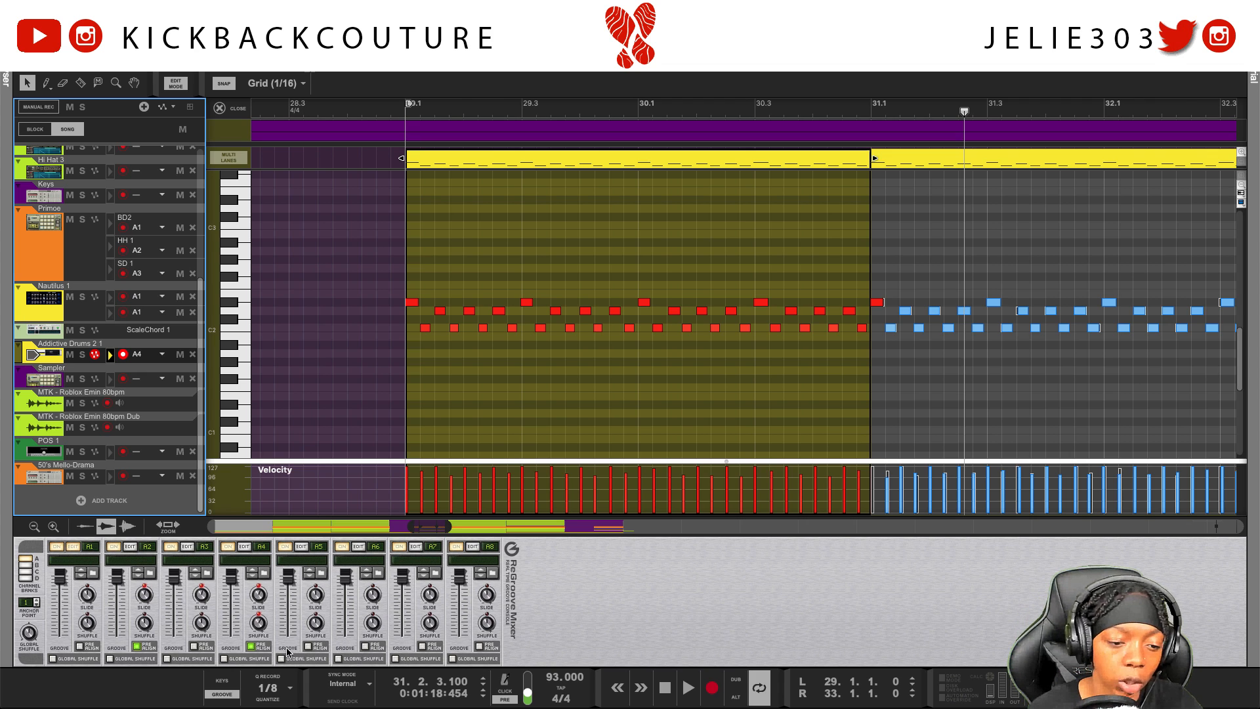
# Create a Redrum drum machine below the Addictive Drums 2 device in the rack and locate its pattern Shuffle switch
pyautogui.press('F6')
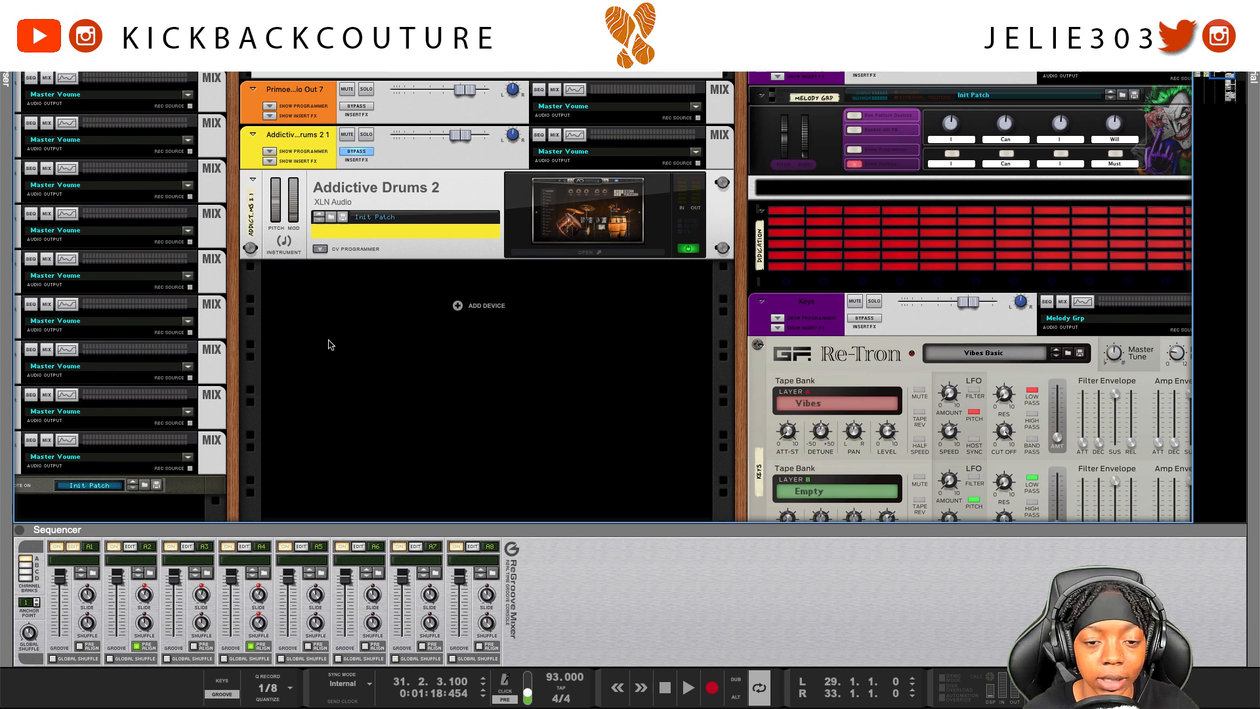
pyautogui.rightClick(472, 319)
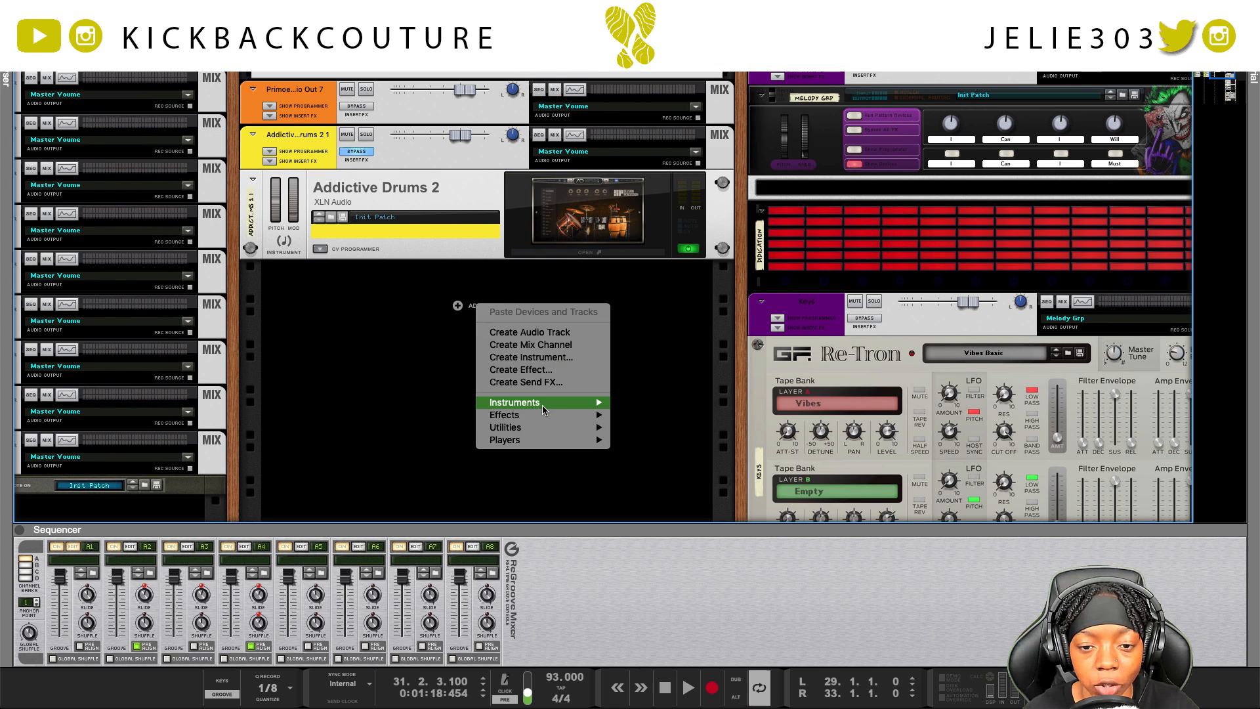
pyautogui.moveTo(577, 403)
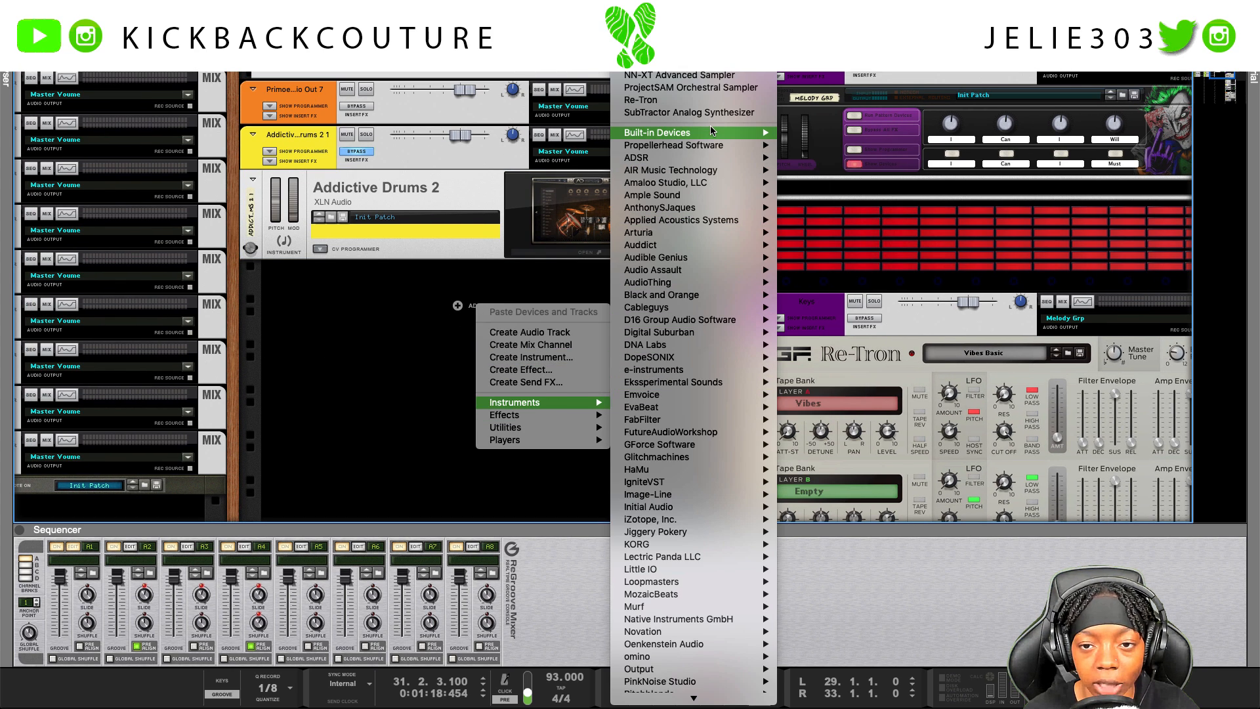
pyautogui.moveTo(714, 134)
pyautogui.click(837, 146)
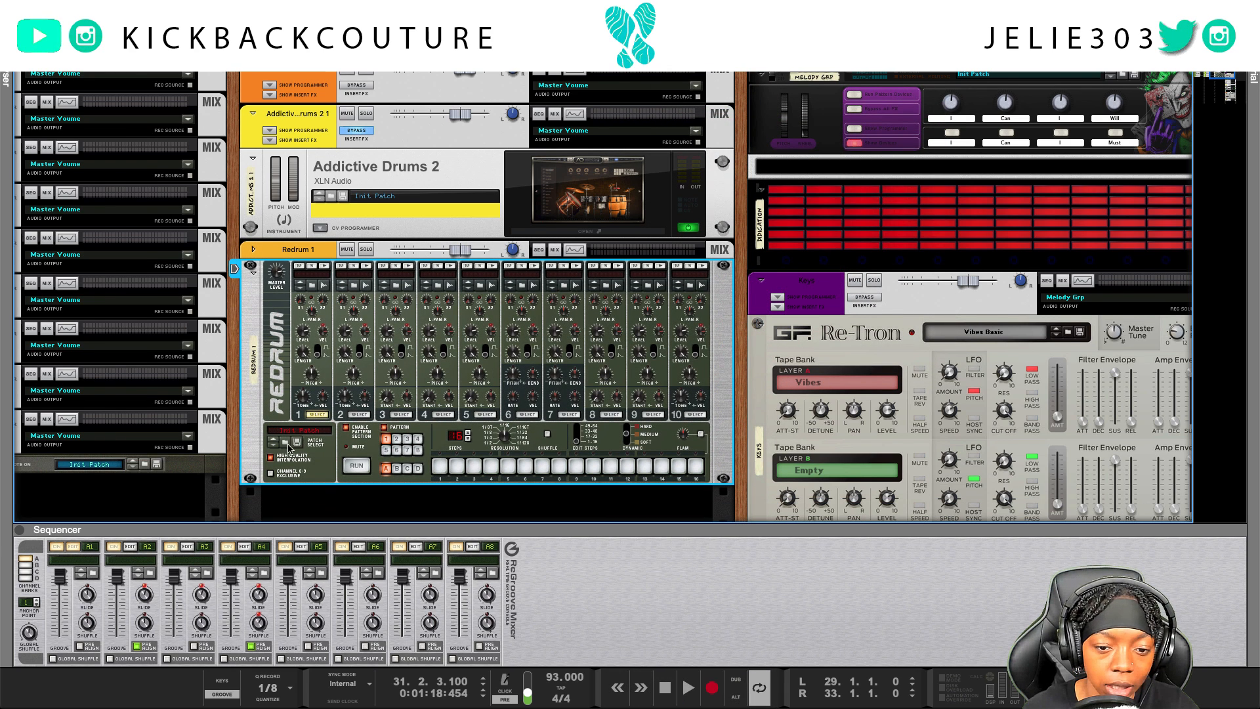
pyautogui.click(338, 489)
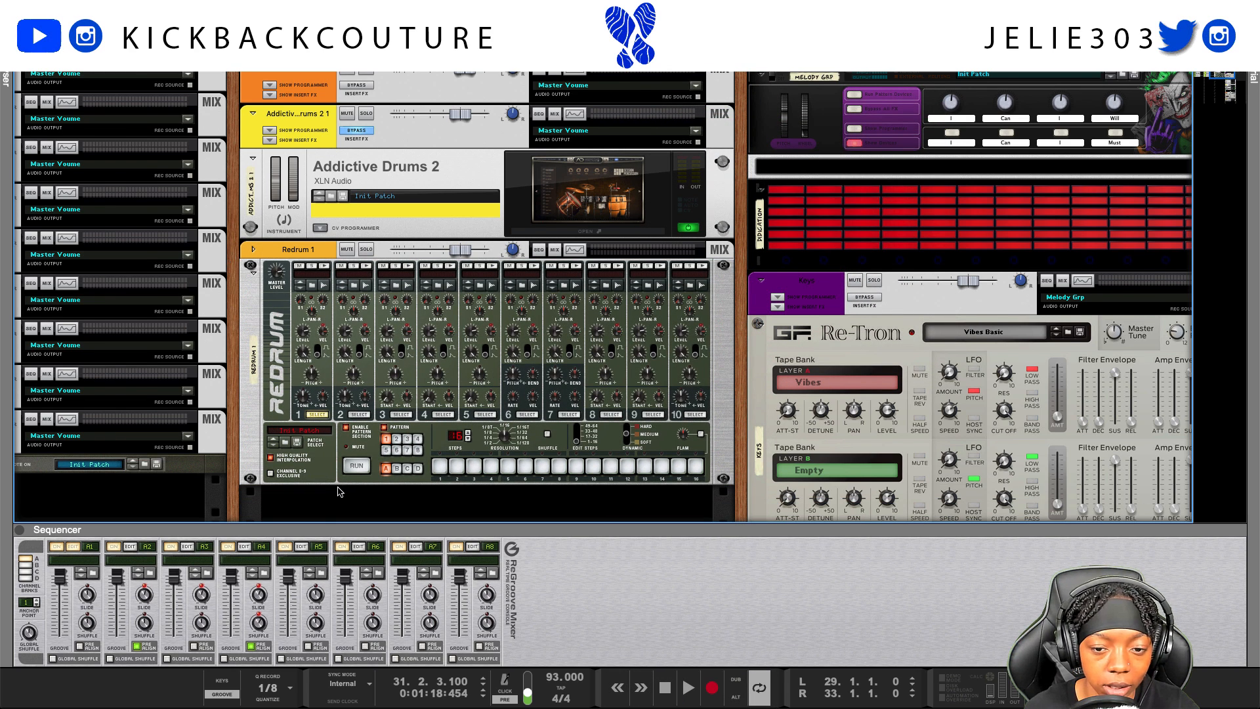
pyautogui.click(545, 445)
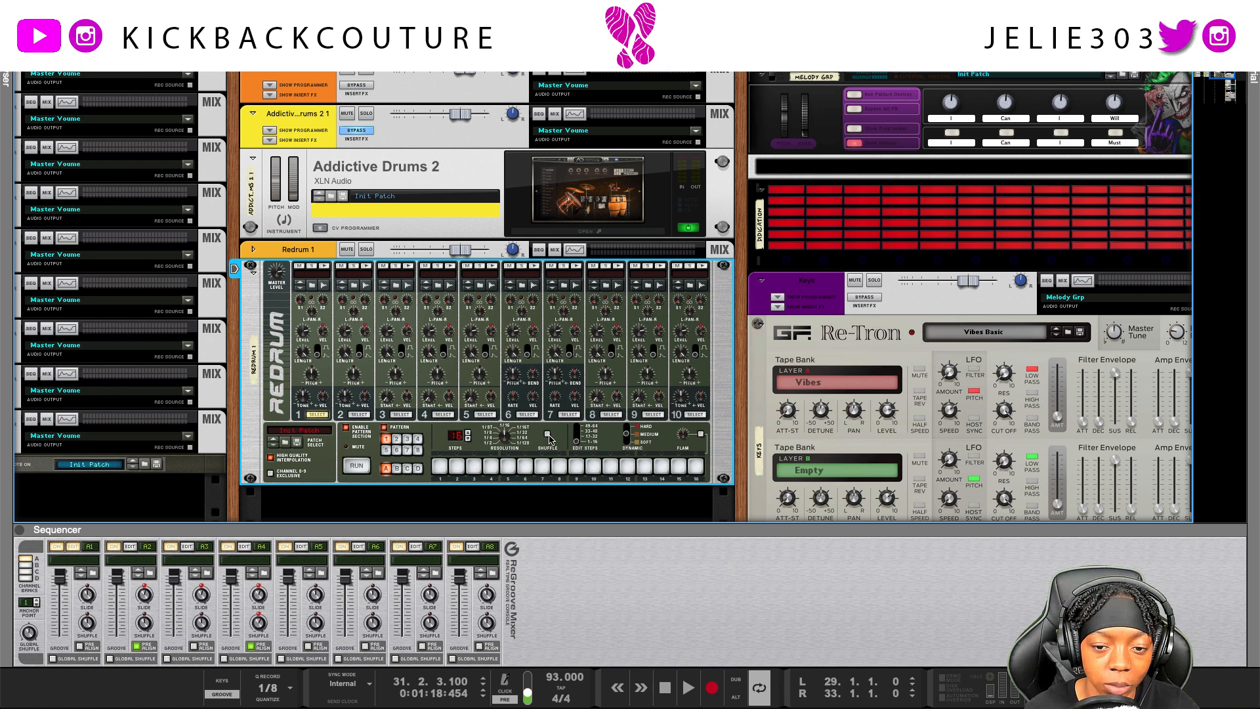
# Open Drum Supply's Hi Hats sample folder in the browser and audition samples from the 707, 808 and 909 sets
pyautogui.press('F3')
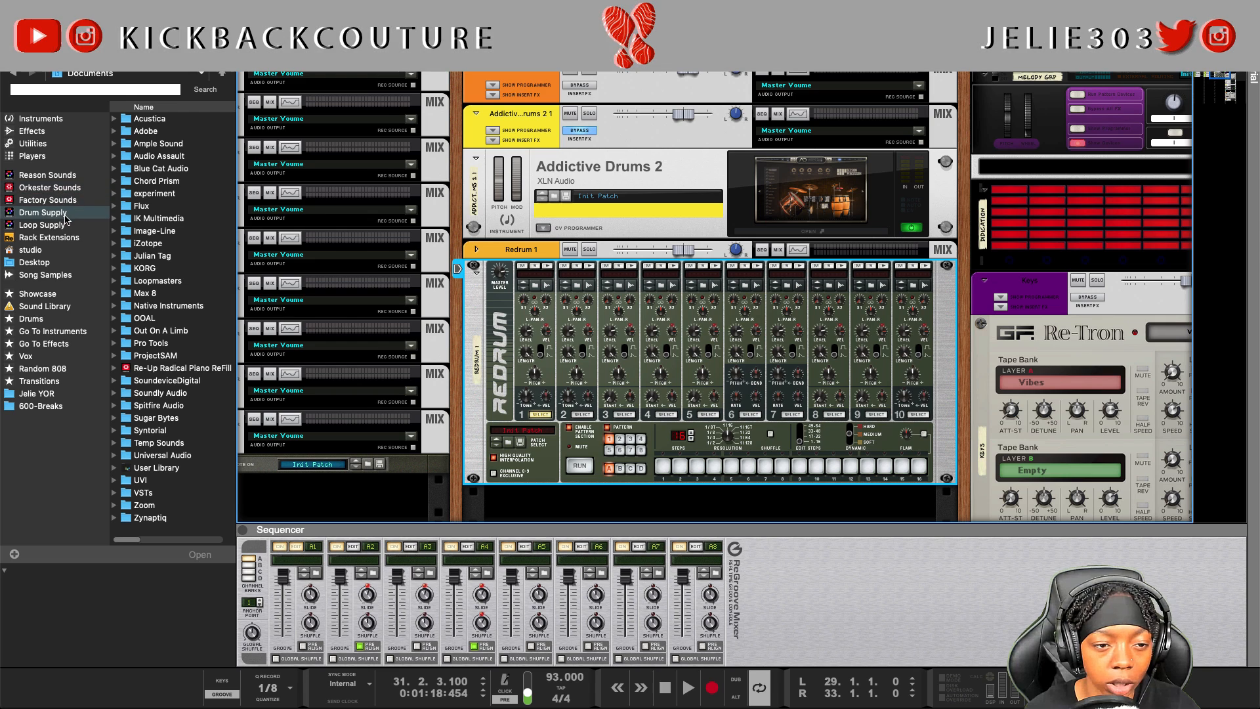
pyautogui.click(49, 212)
pyautogui.doubleClick(125, 159)
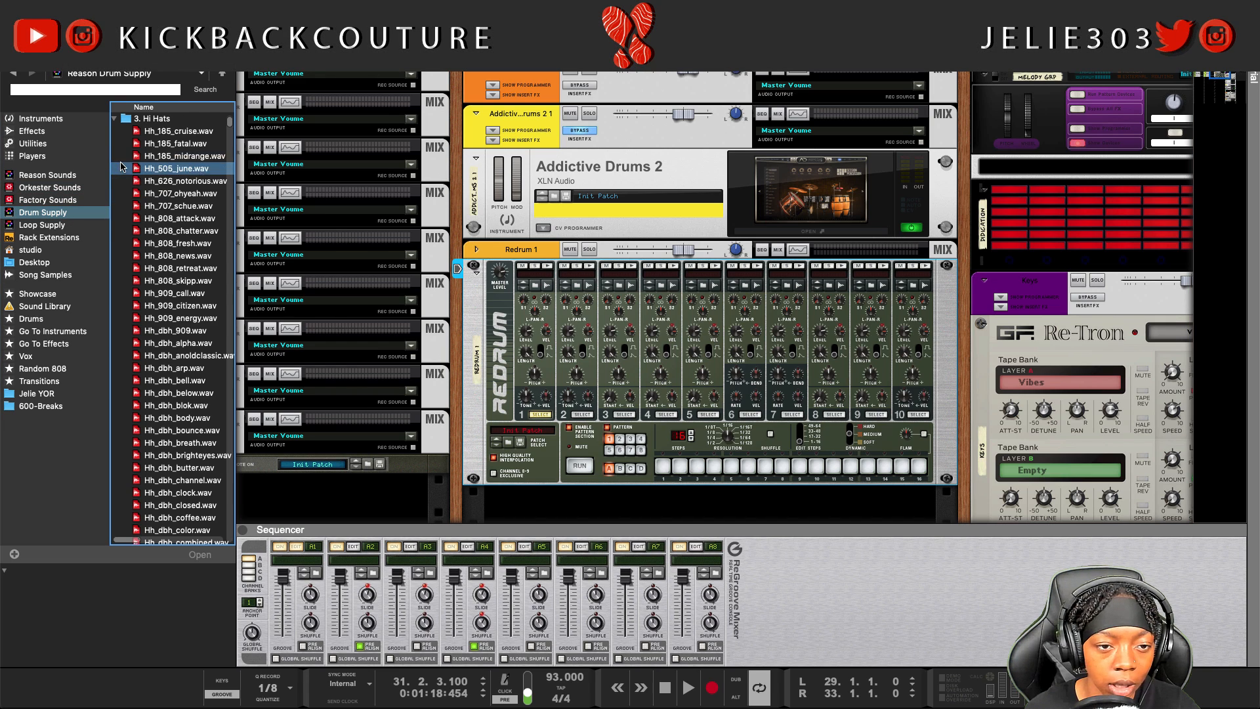
pyautogui.click(181, 192)
pyautogui.click(187, 207)
pyautogui.click(194, 243)
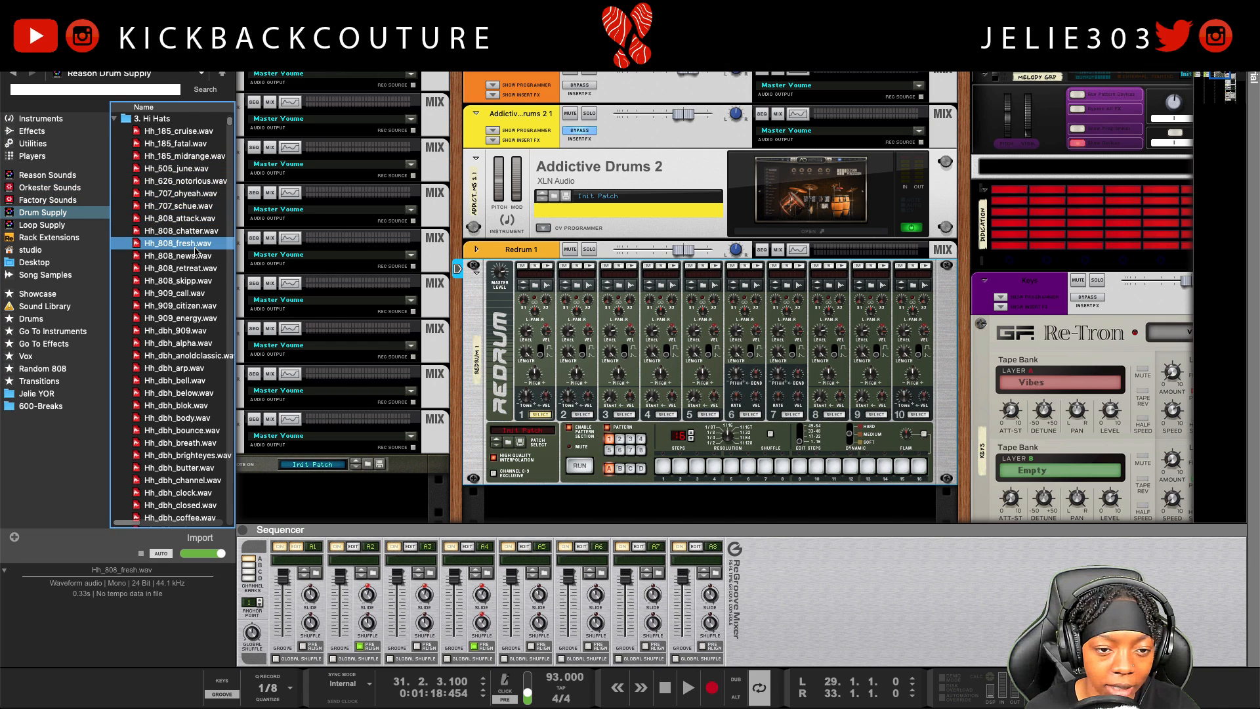
pyautogui.click(195, 268)
pyautogui.click(194, 293)
pyautogui.click(195, 305)
pyautogui.click(196, 330)
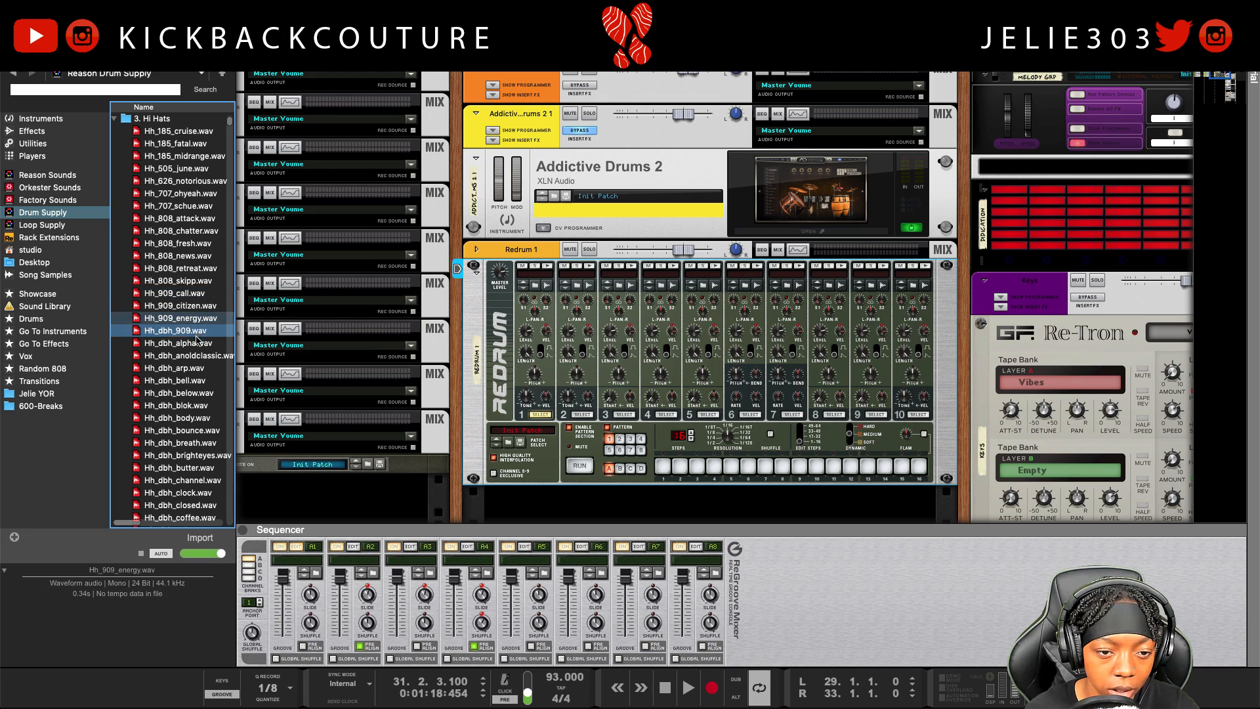
pyautogui.click(199, 355)
pyautogui.click(200, 367)
pyautogui.click(198, 381)
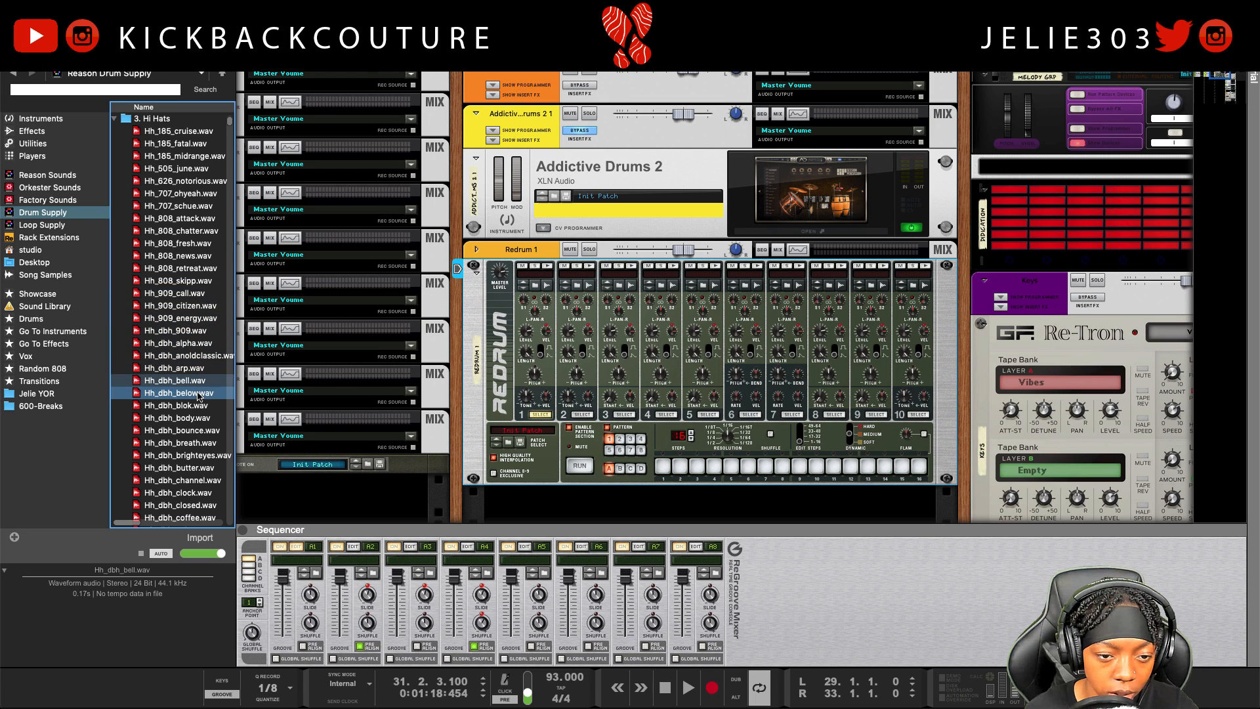
pyautogui.moveTo(198, 382); pyautogui.dragTo(517, 305)
pyautogui.click(7, 34)
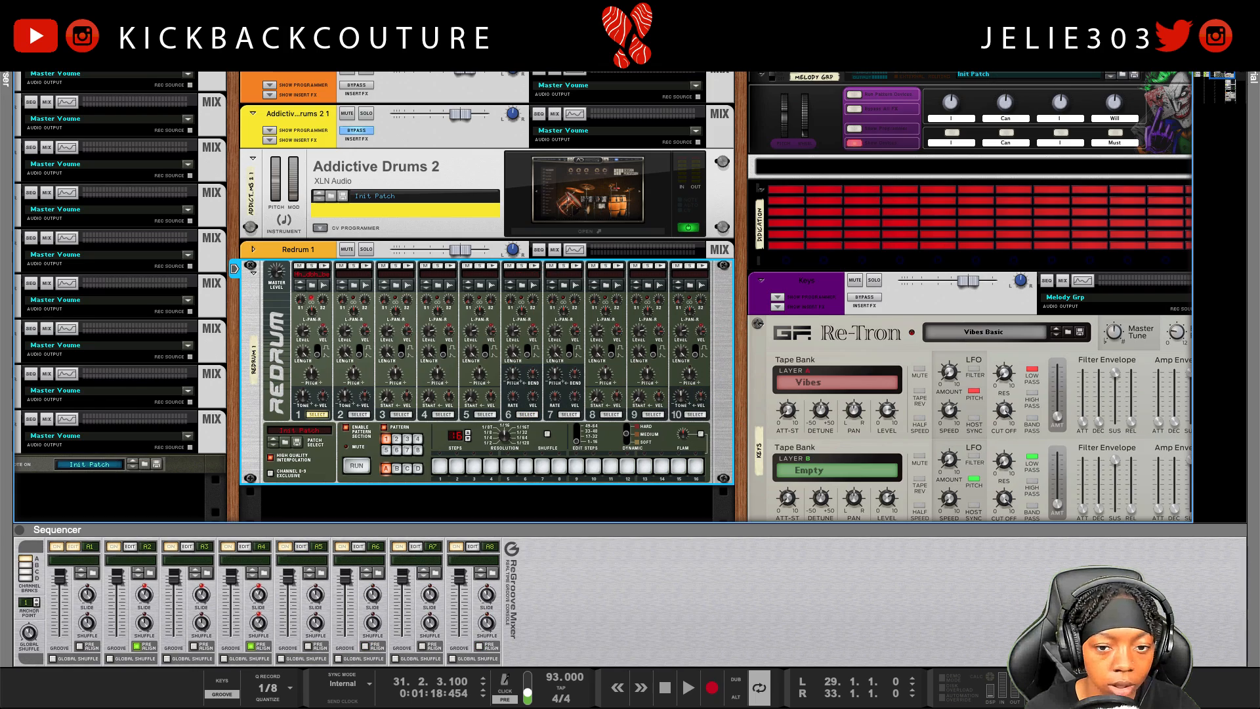
pyautogui.click(474, 466)
pyautogui.click(508, 466)
pyautogui.click(542, 466)
pyautogui.click(576, 467)
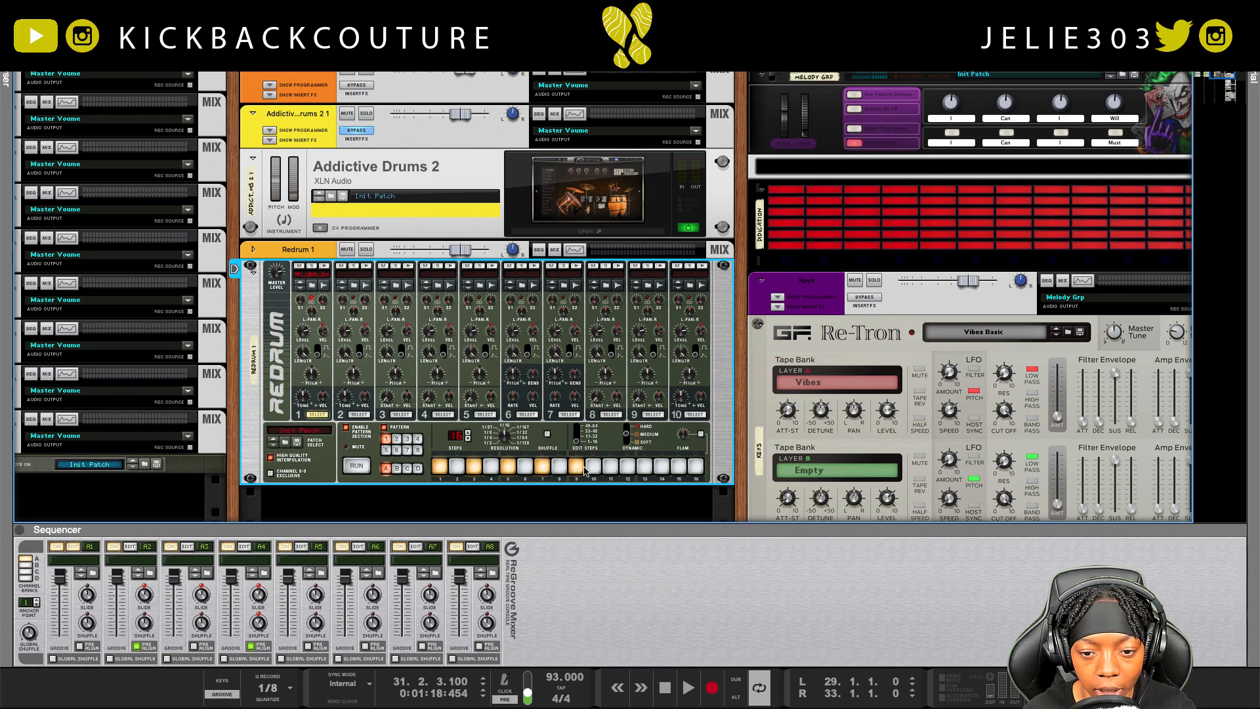
pyautogui.click(610, 467)
pyautogui.click(645, 467)
pyautogui.click(679, 466)
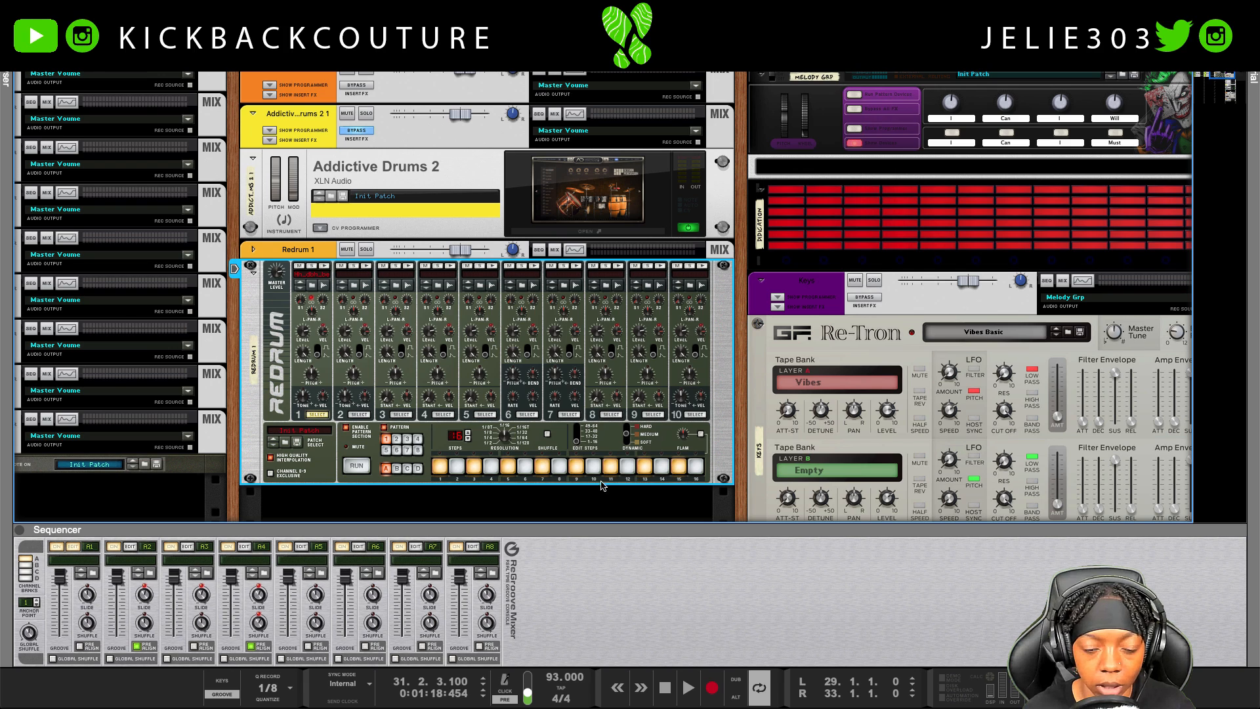
# Run the Redrum pattern with Pattern Shuffle switched on and adjust the ReGroove Mixer's Global Shuffle amount
pyautogui.scroll(-2, 531, 472)
pyautogui.scroll(-1, 501, 459)
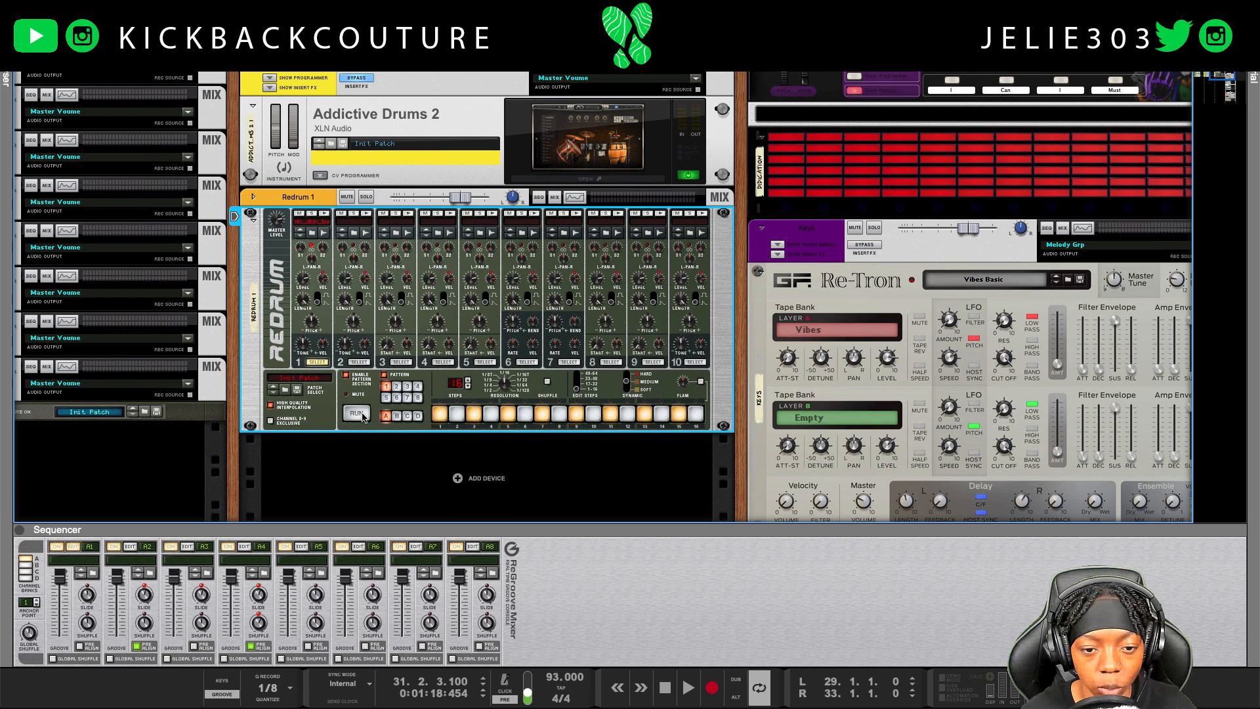
pyautogui.click(358, 416)
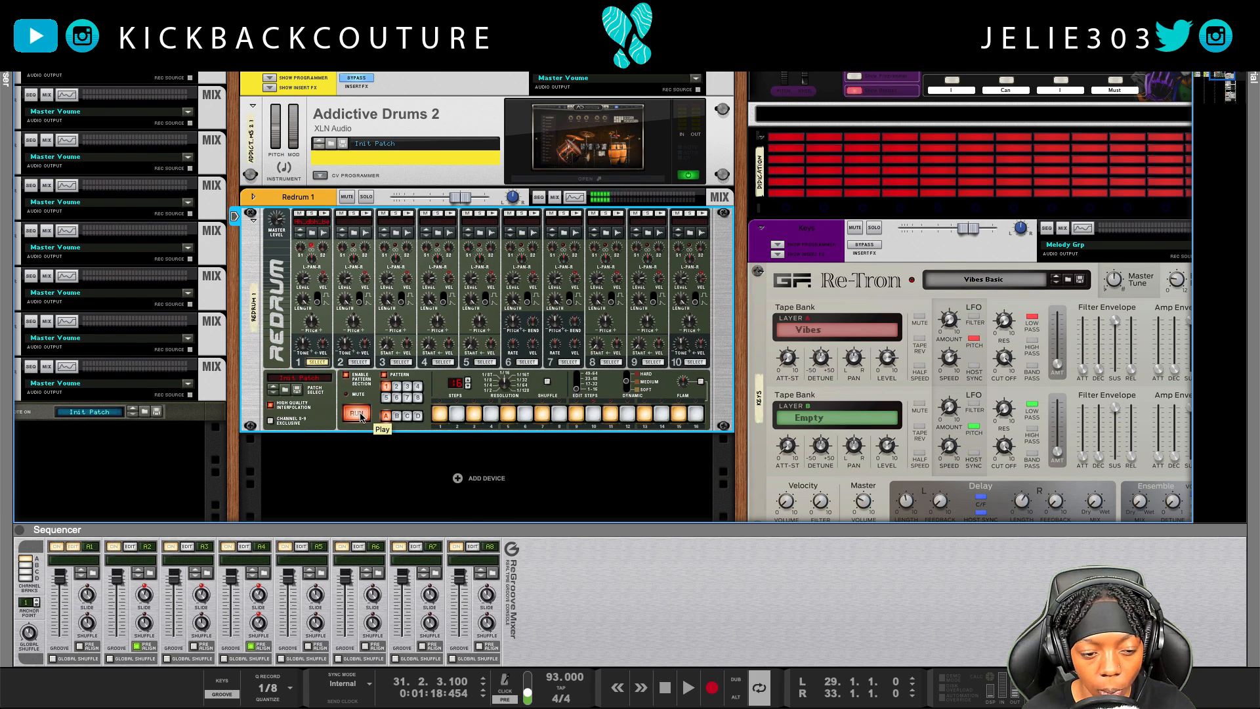
pyautogui.click(548, 381)
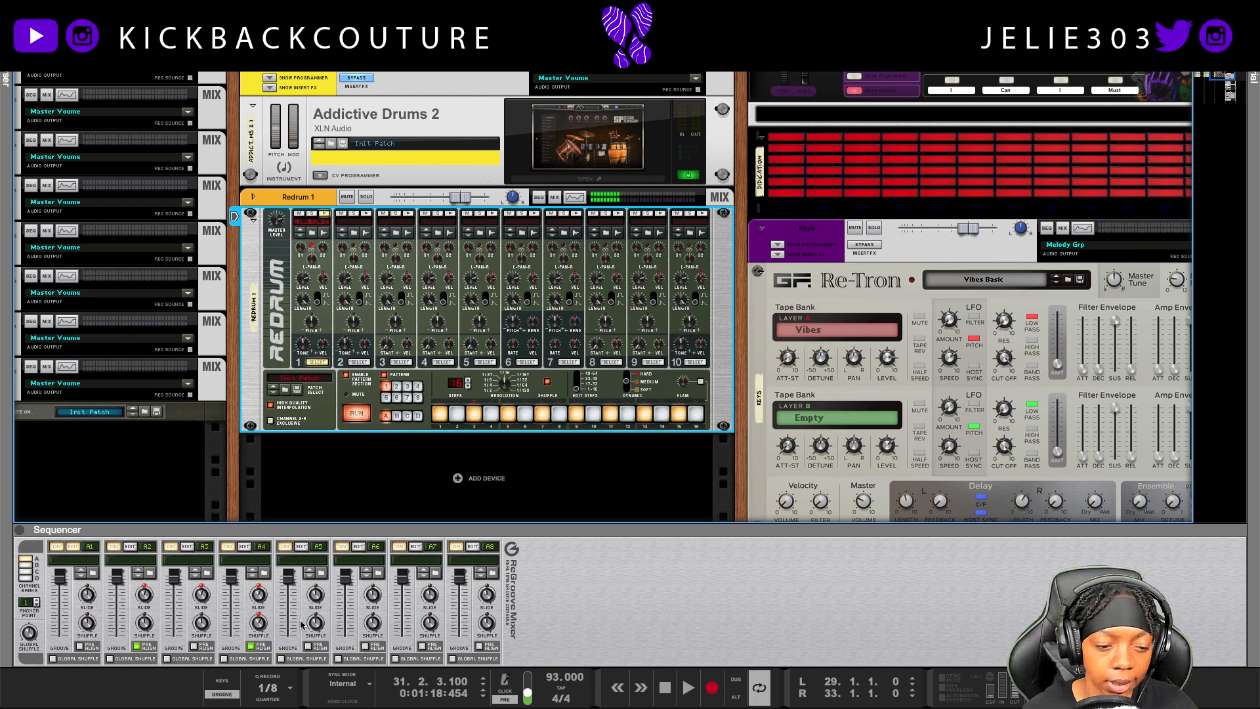
pyautogui.moveTo(31, 640)
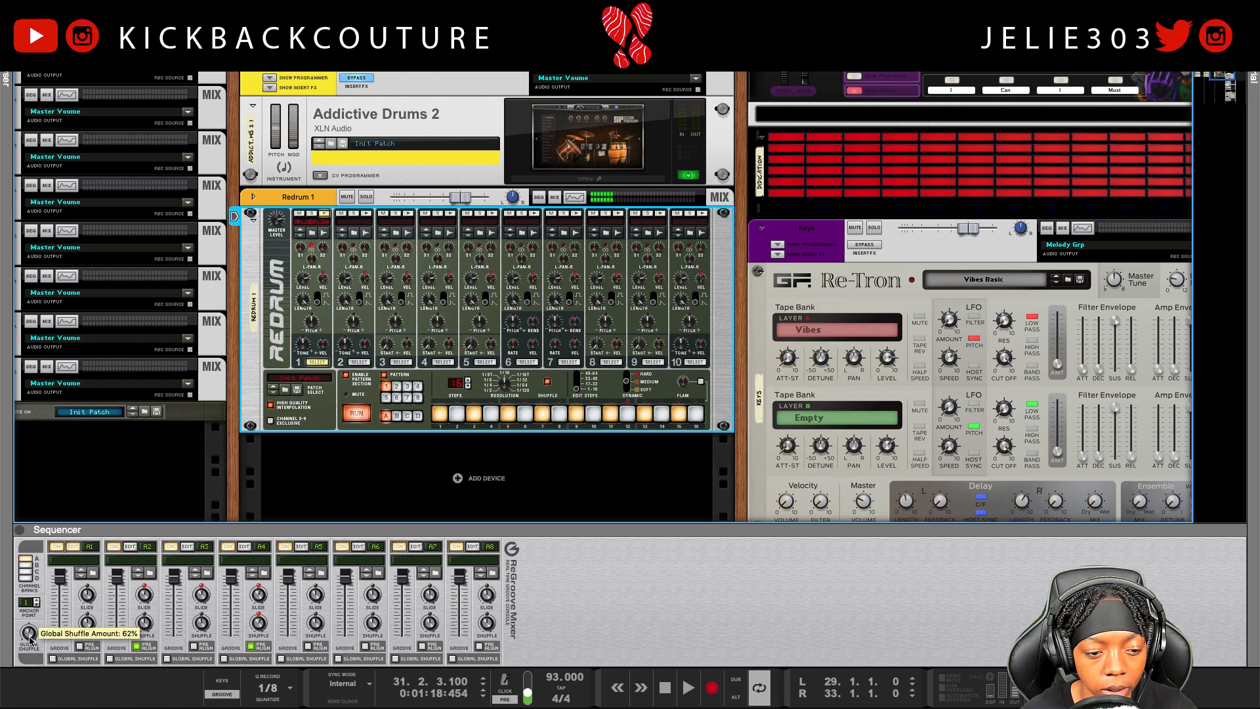
pyautogui.moveTo(29, 635); pyautogui.dragTo(36, 615)
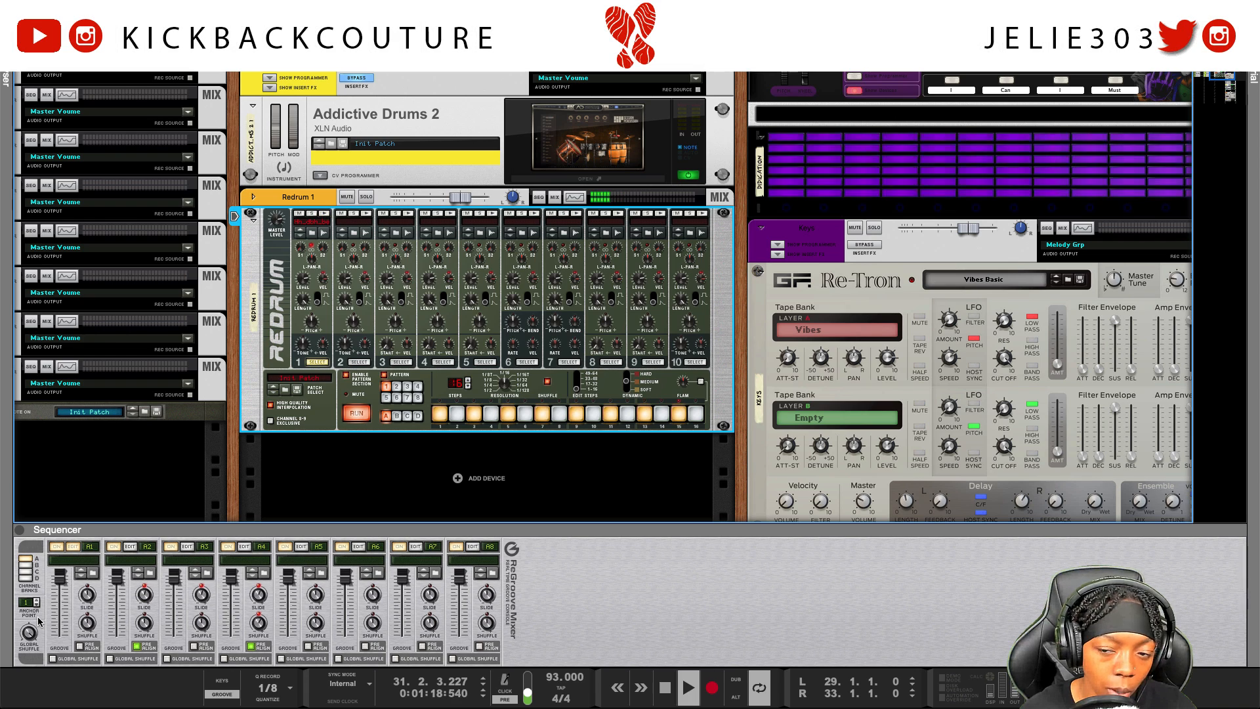
# Solo the Redrum 1 and Metronome mix channels so that only the pattern and the click play
pyautogui.click(366, 197)
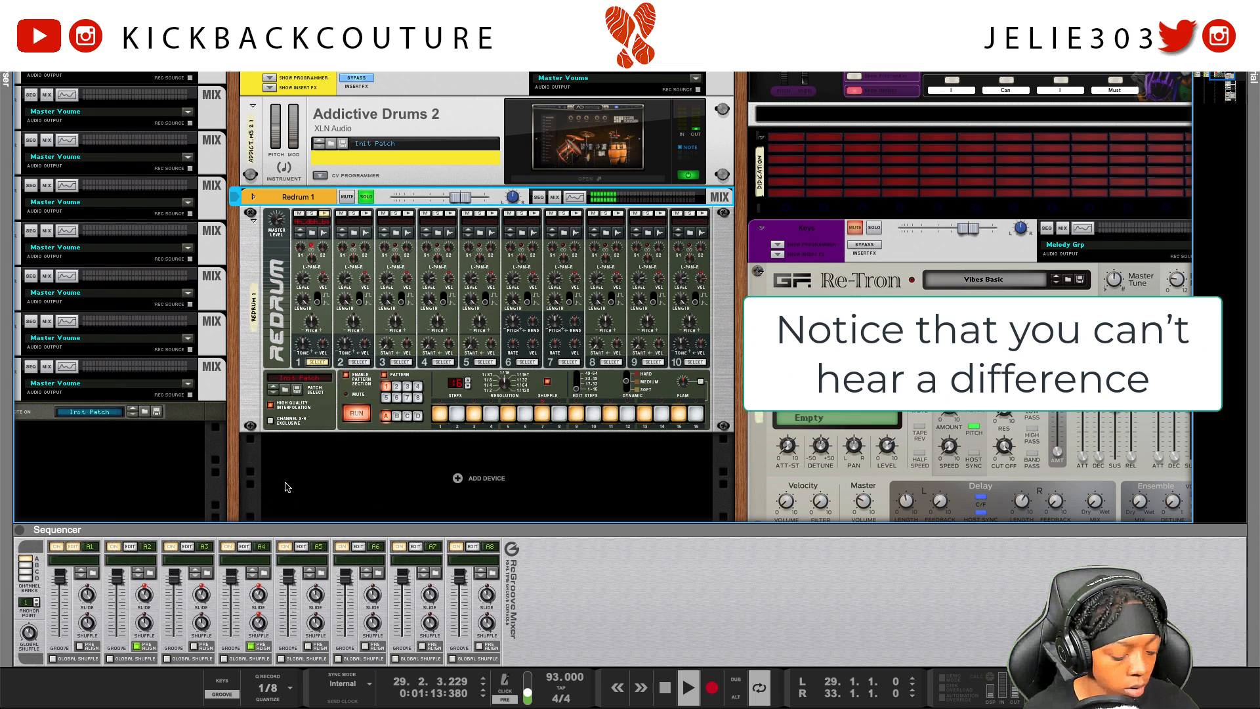
pyautogui.hscroll(5, 428, 404)
pyautogui.hscroll(6, 428, 403)
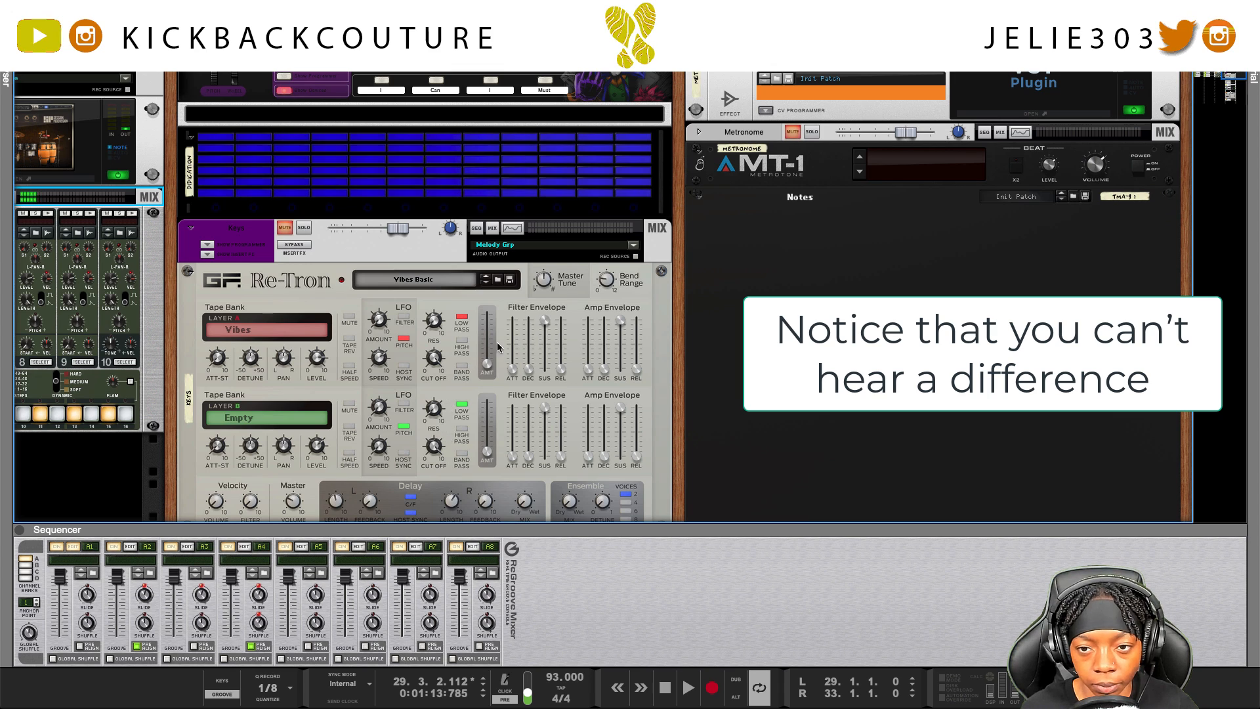
pyautogui.click(776, 159)
pyautogui.hscroll(-7, 424, 401)
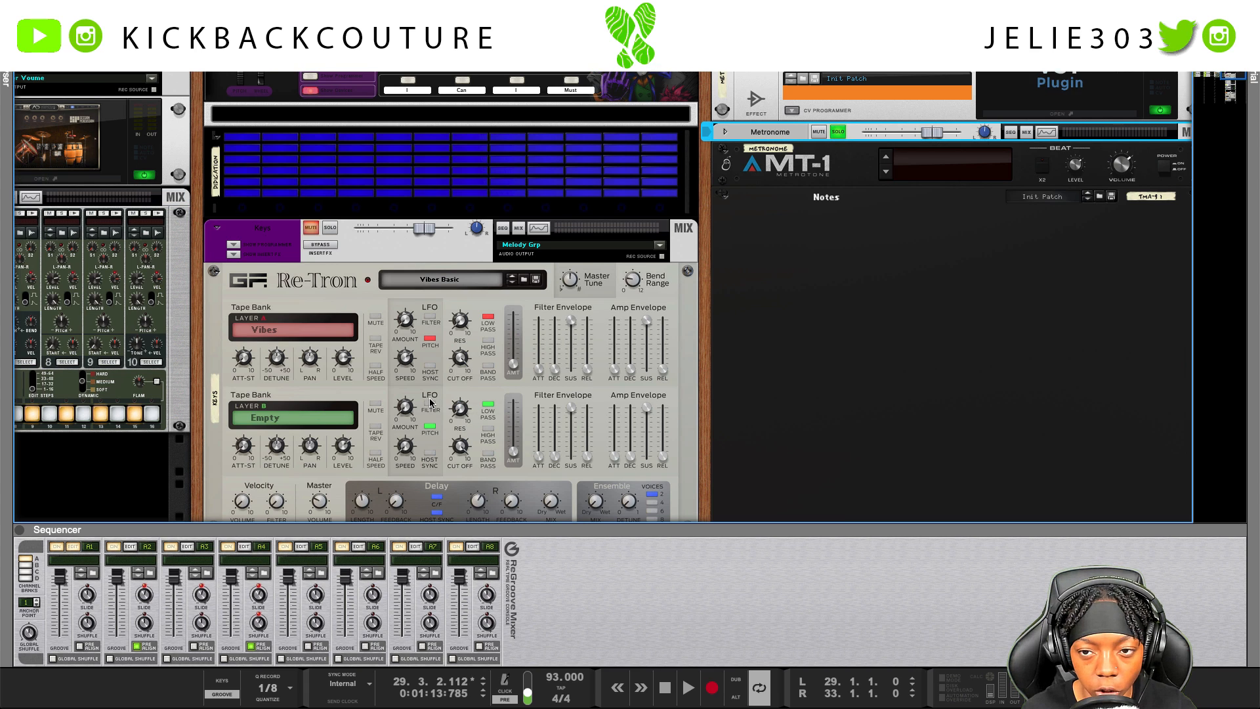
pyautogui.hscroll(-2, 424, 400)
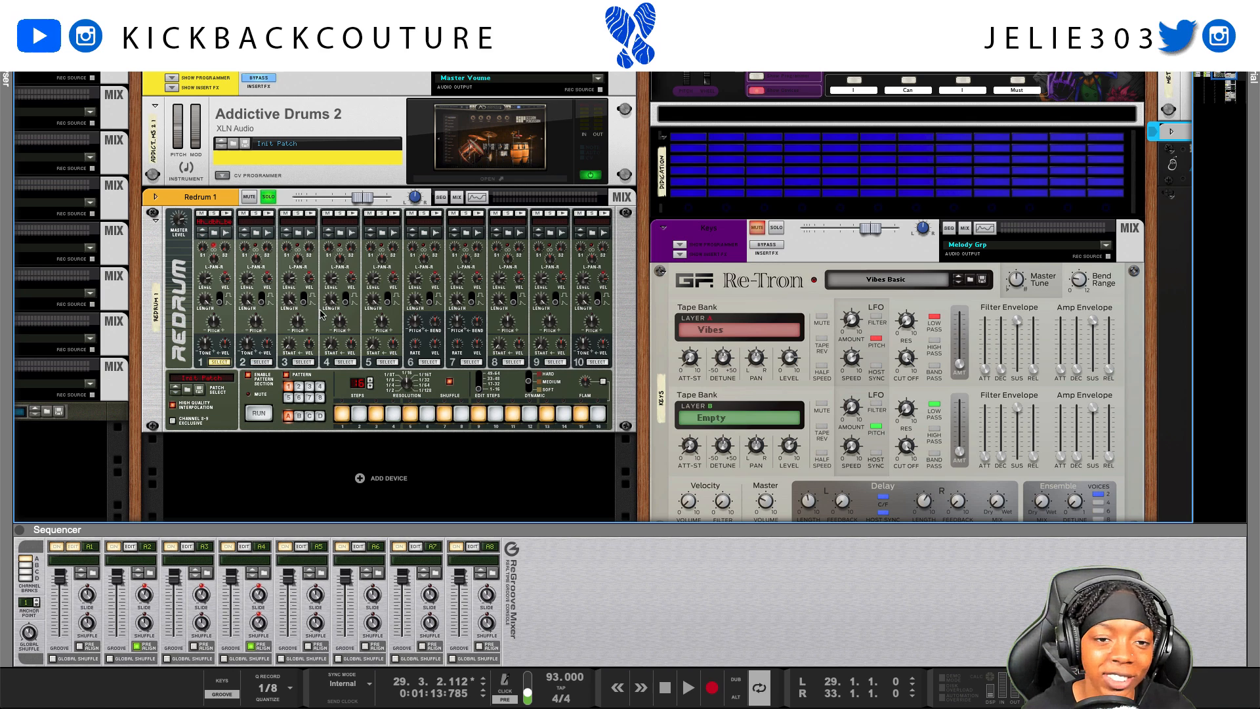
# Play the loop from bar 29 and compare the shuffled Redrum pattern with the metronome, checking the Global Shuffle amount
pyautogui.scroll(-3, 304, 350)
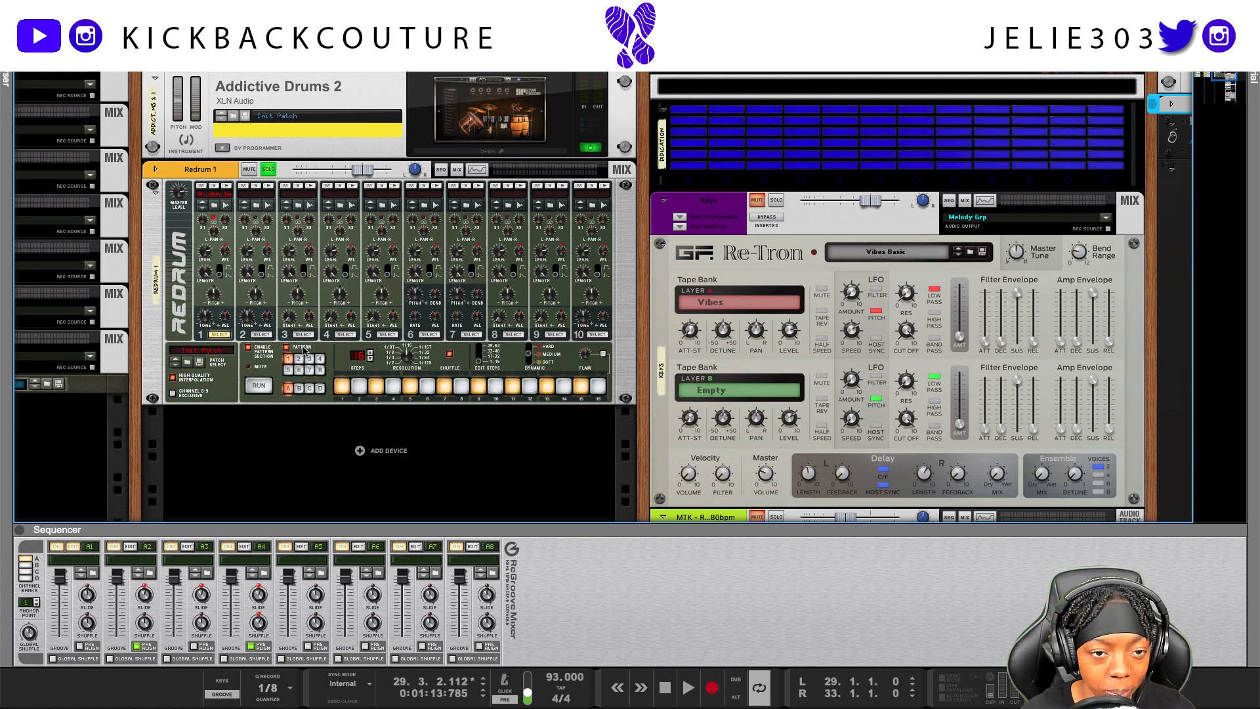
pyautogui.hscroll(-1, 304, 350)
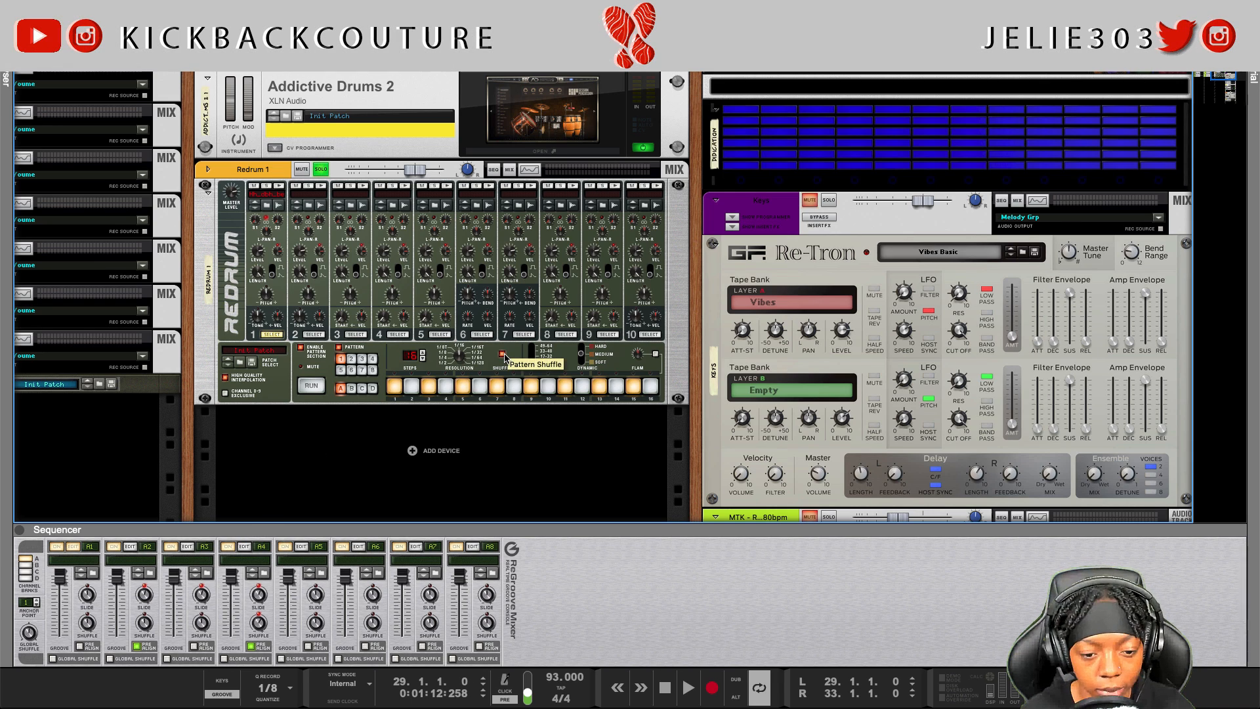
pyautogui.press('space')
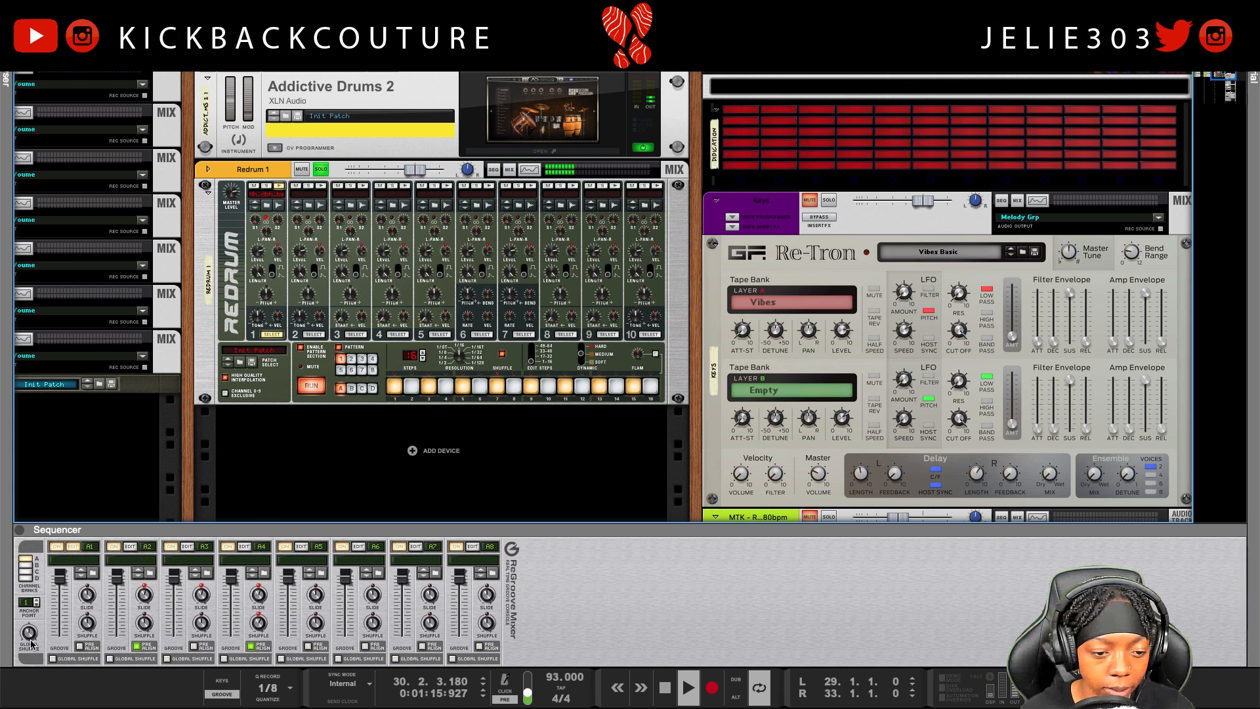
pyautogui.moveTo(32, 640)
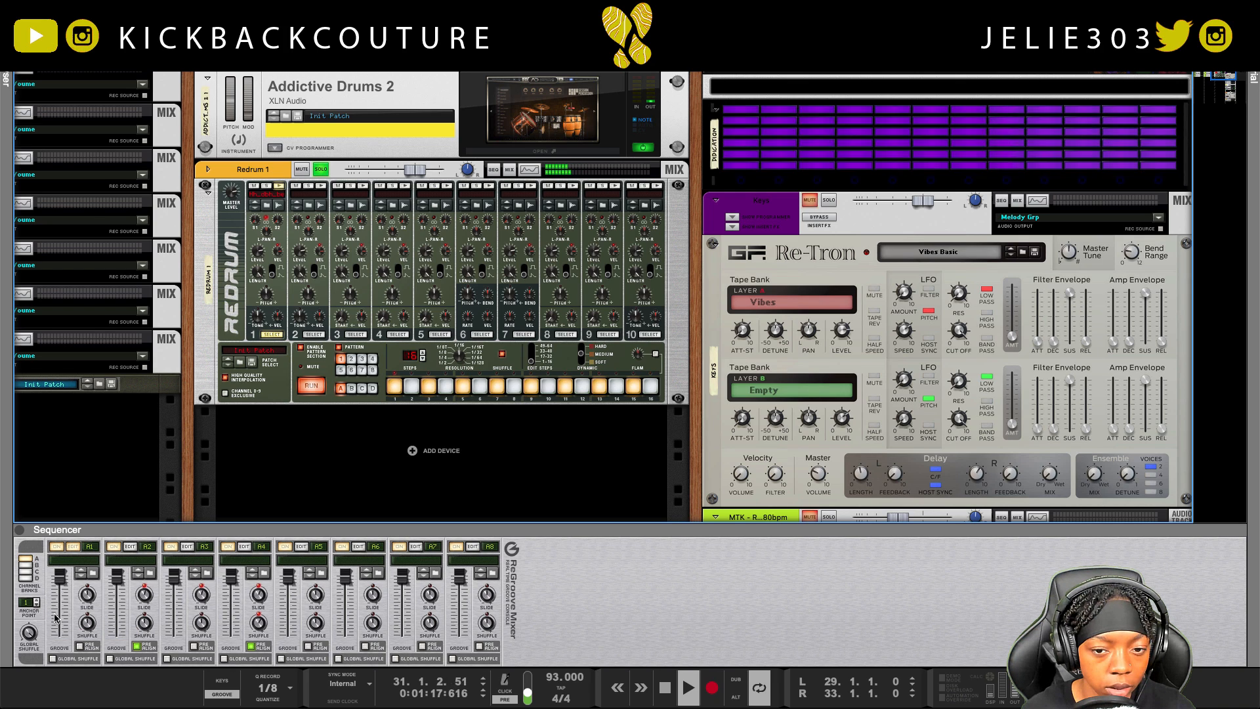
pyautogui.click(411, 387)
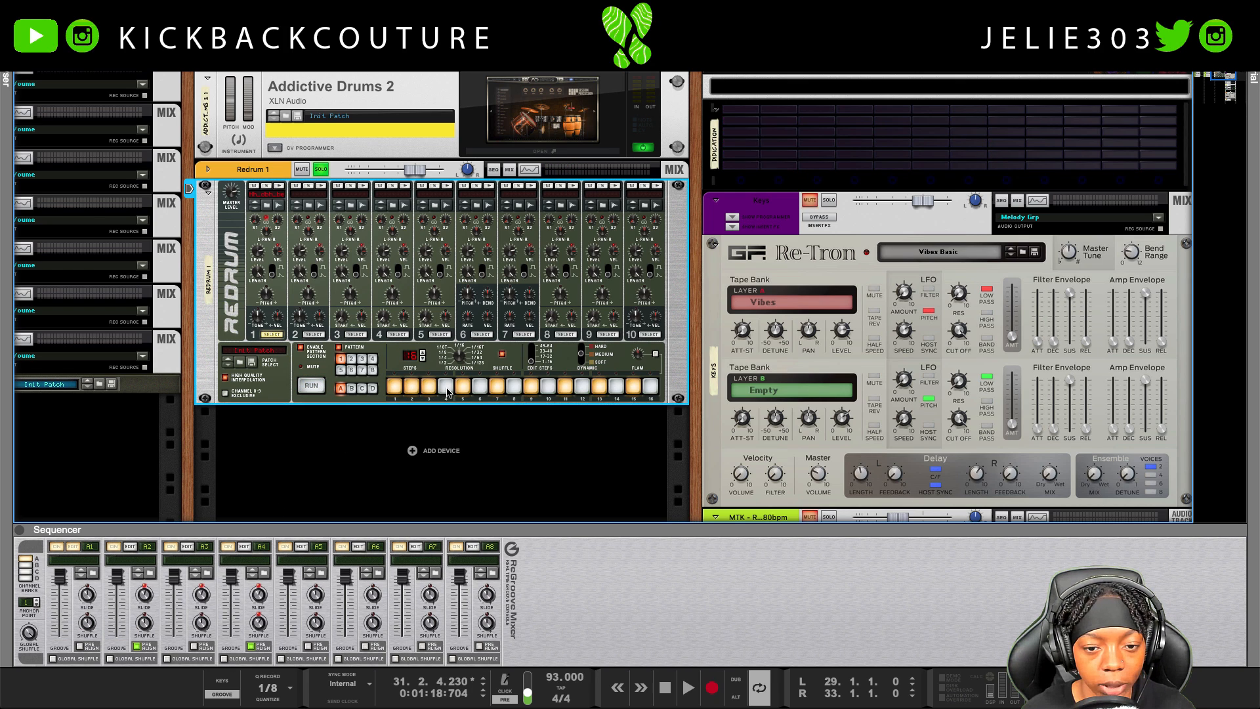
pyautogui.click(479, 387)
pyautogui.click(513, 387)
pyautogui.click(548, 387)
pyautogui.click(581, 387)
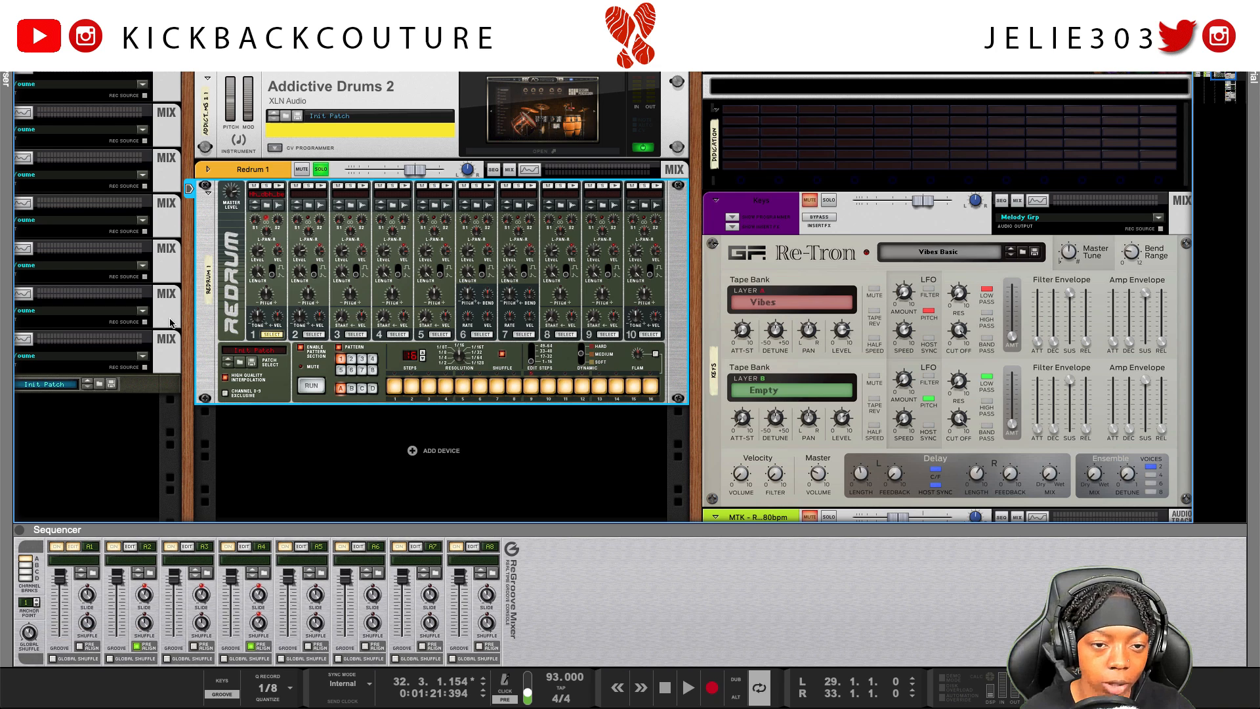
# Enable the high-pass and low-pass filters in Redrum 1's Spectrum EQ and set the low-pass frequency to 1.44 kHz
pyautogui.click(208, 169)
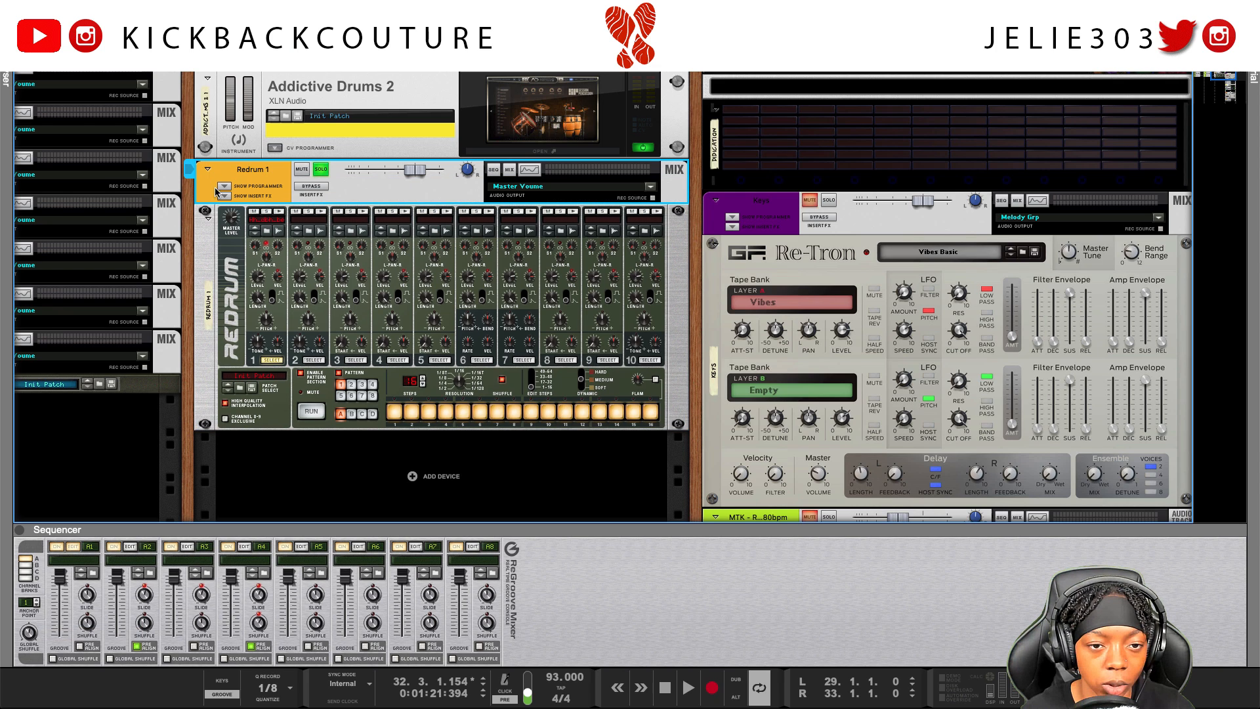
pyautogui.click(529, 169)
pyautogui.click(1088, 328)
pyautogui.click(1088, 315)
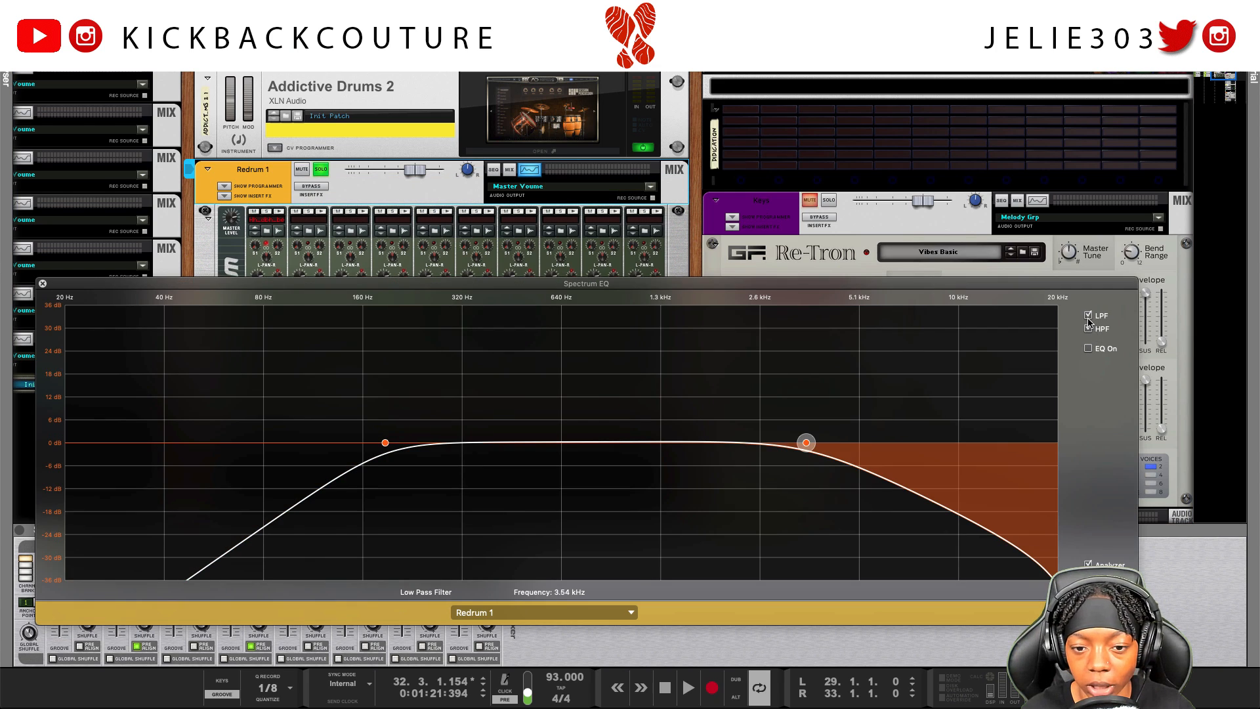
pyautogui.moveTo(814, 450); pyautogui.dragTo(677, 452)
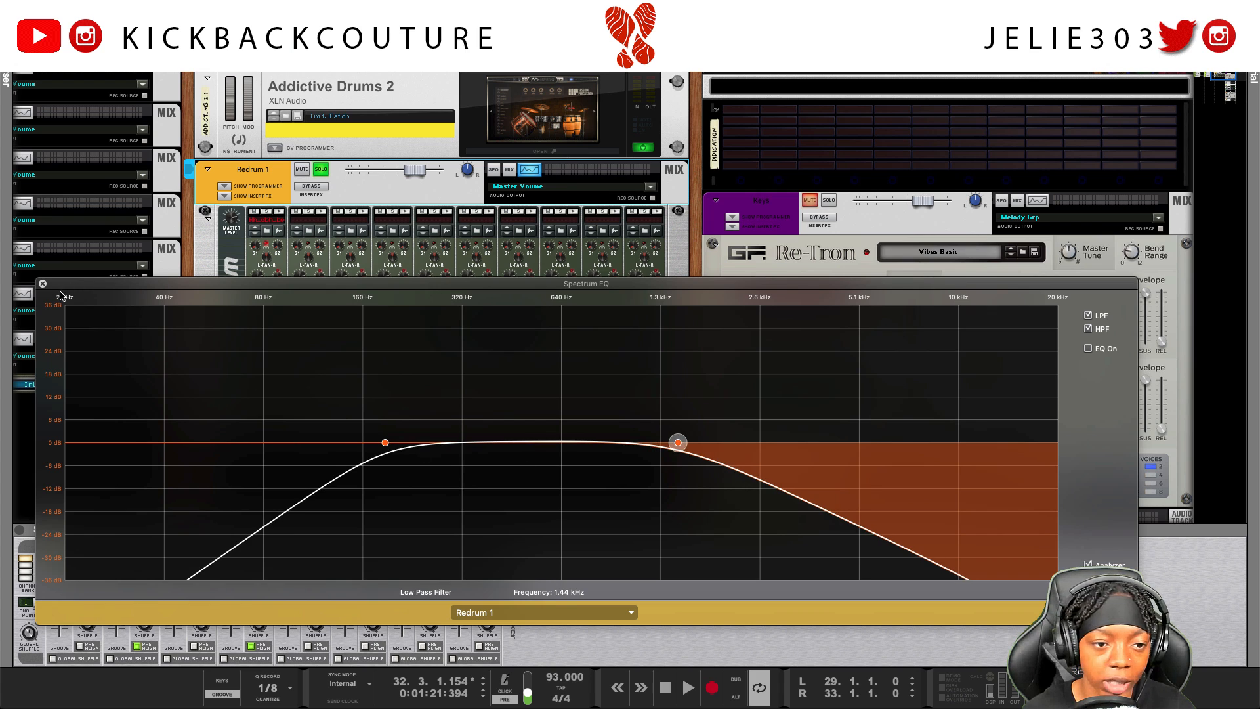
pyautogui.click(43, 284)
# Add the Soundtoys EffectRack as an insert effect on the Redrum 1 mix channel
pyautogui.click(224, 195)
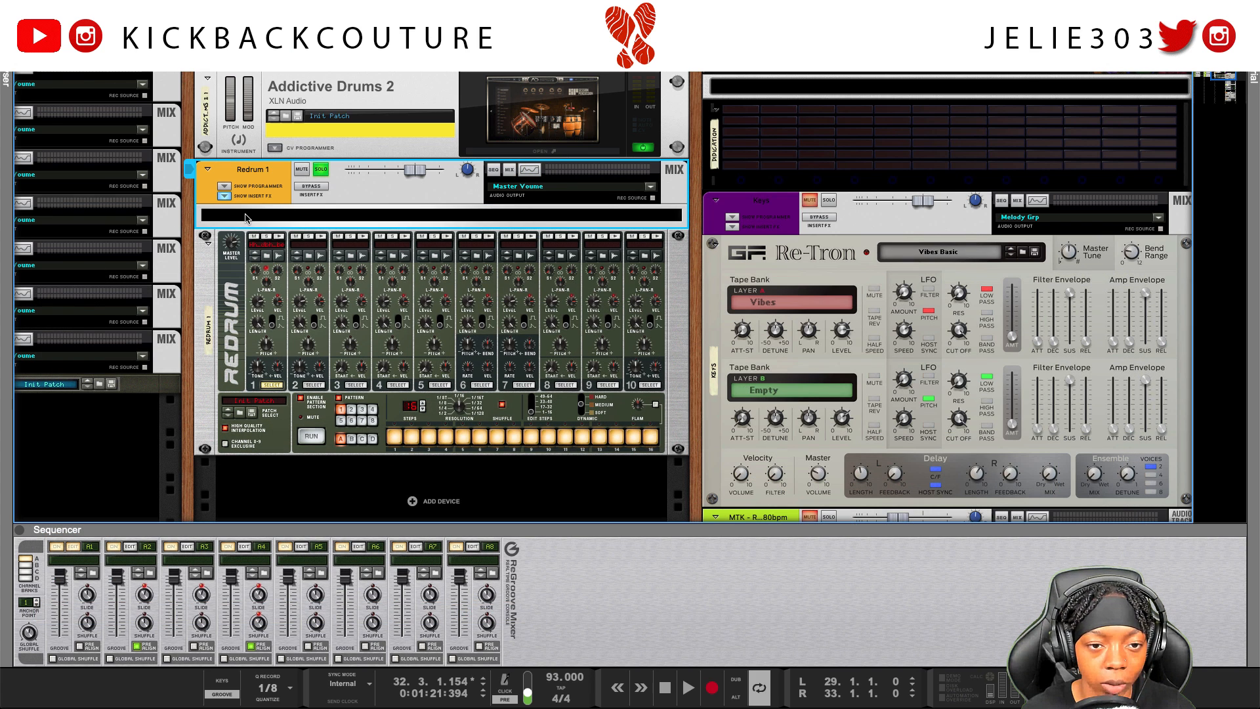
pyautogui.rightClick(246, 216)
pyautogui.moveTo(292, 363)
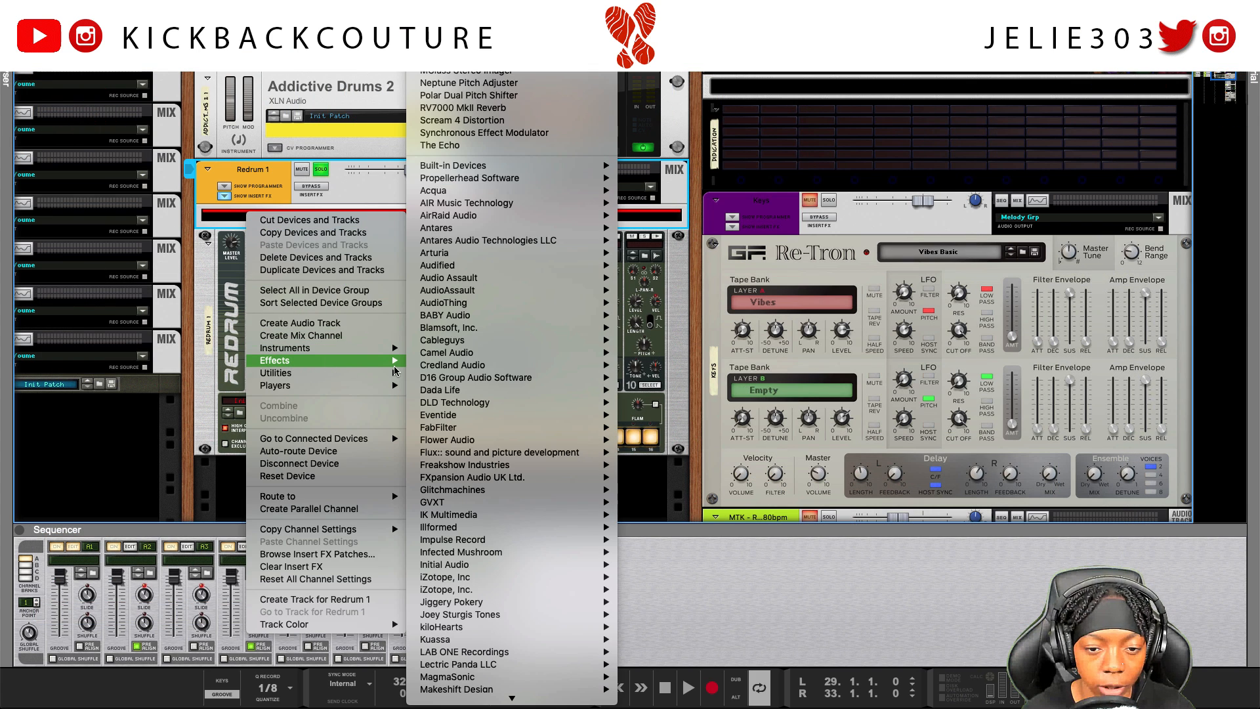
pyautogui.moveTo(510, 407)
pyautogui.scroll(-10, 512, 459)
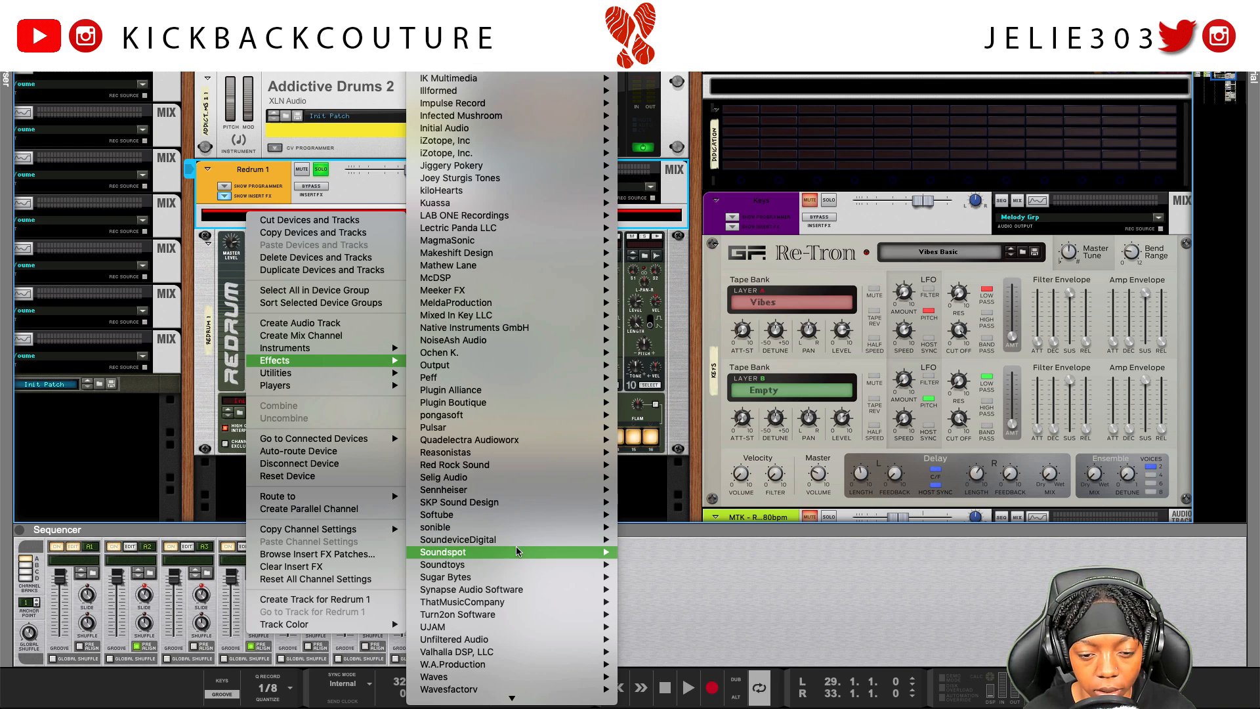
pyautogui.moveTo(516, 568)
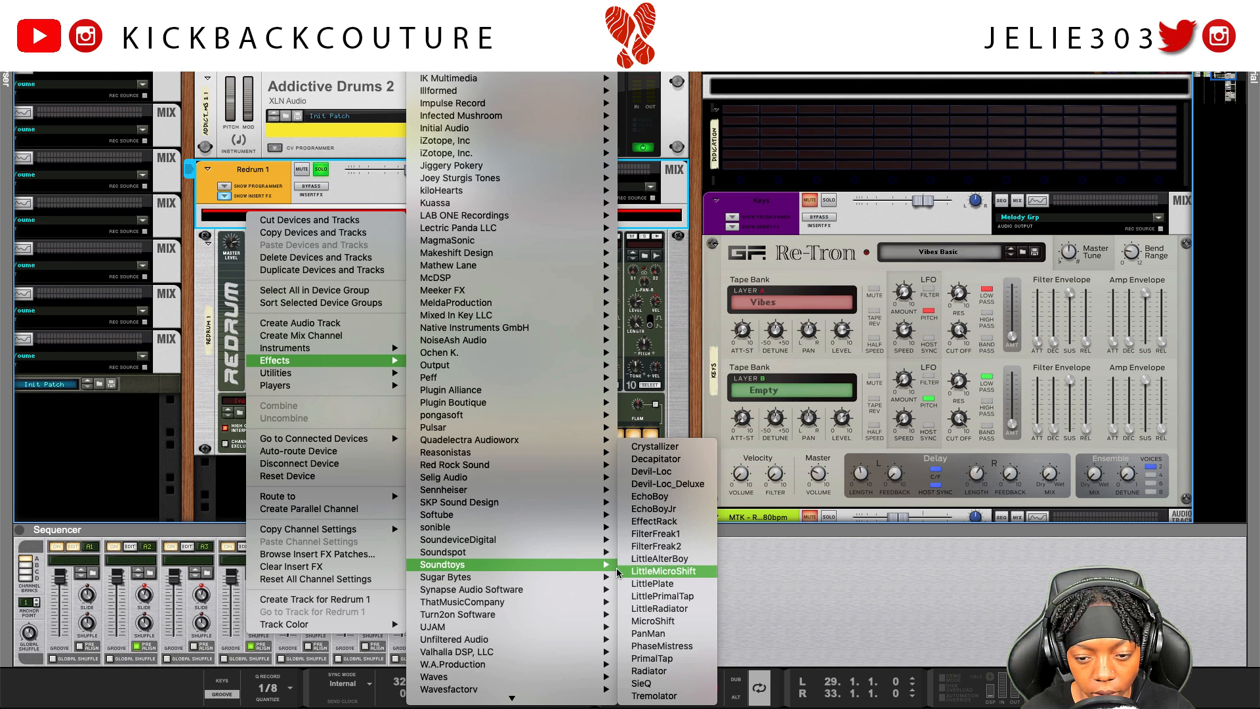
pyautogui.click(655, 520)
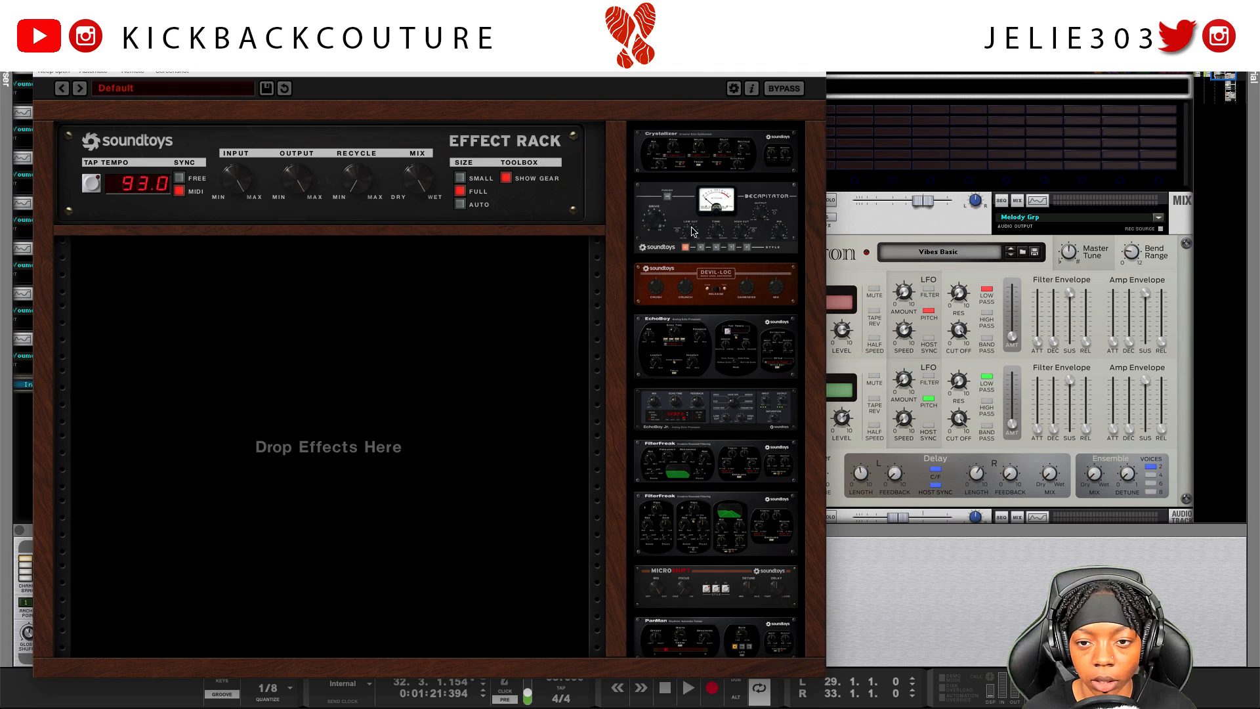
# Add Crystallizer and FilterFreak to the Soundtoys Effect Rack and show Crystallizer's preset selector
pyautogui.moveTo(715, 154); pyautogui.dragTo(390, 372)
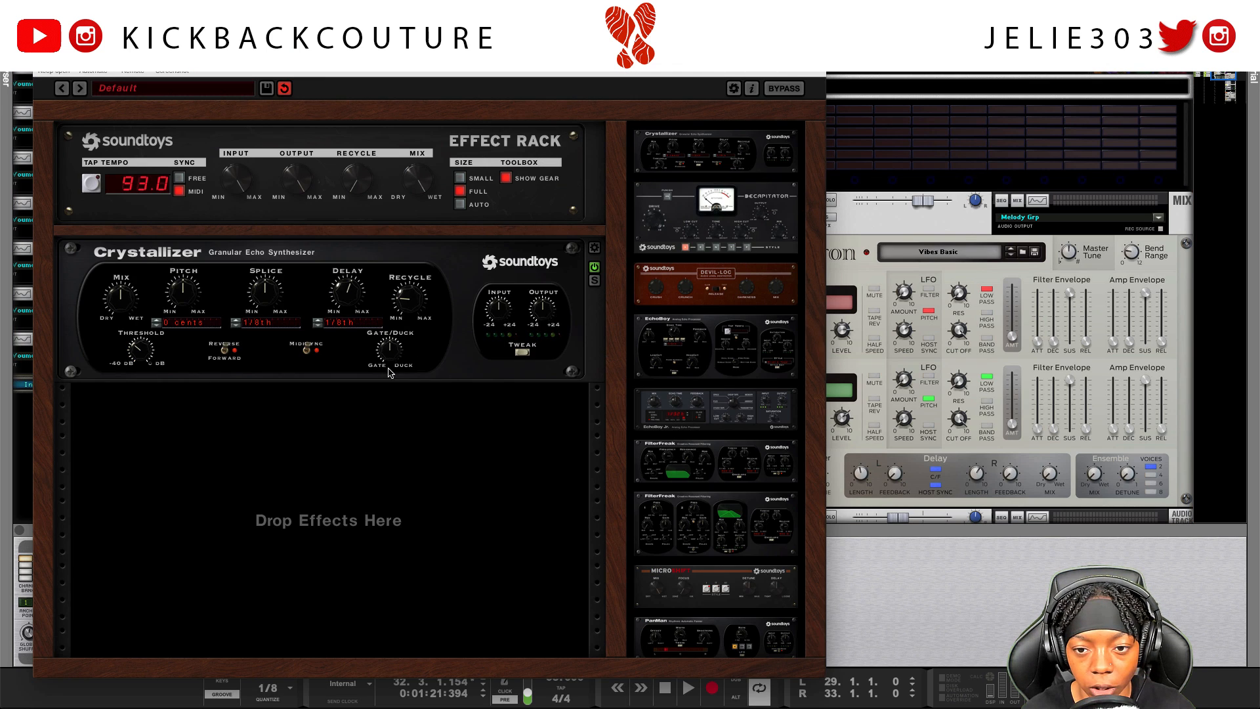
pyautogui.moveTo(722, 454); pyautogui.dragTo(299, 482)
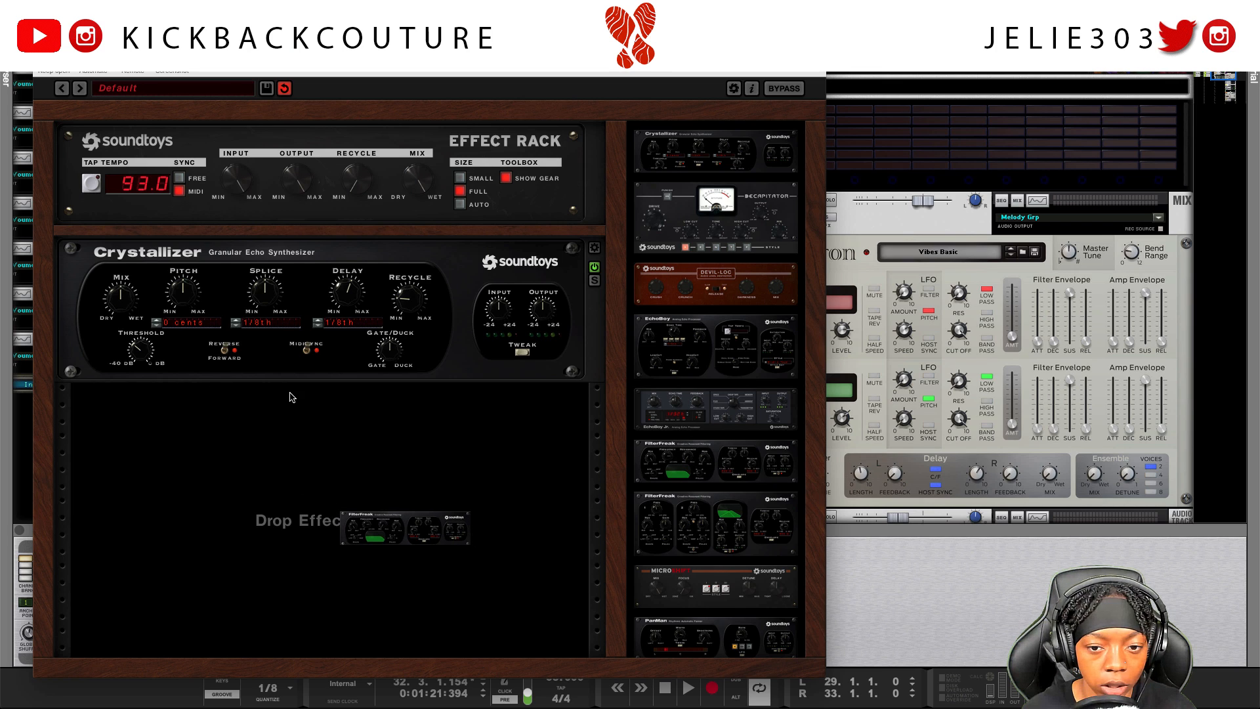
pyautogui.moveTo(291, 397); pyautogui.dragTo(290, 396)
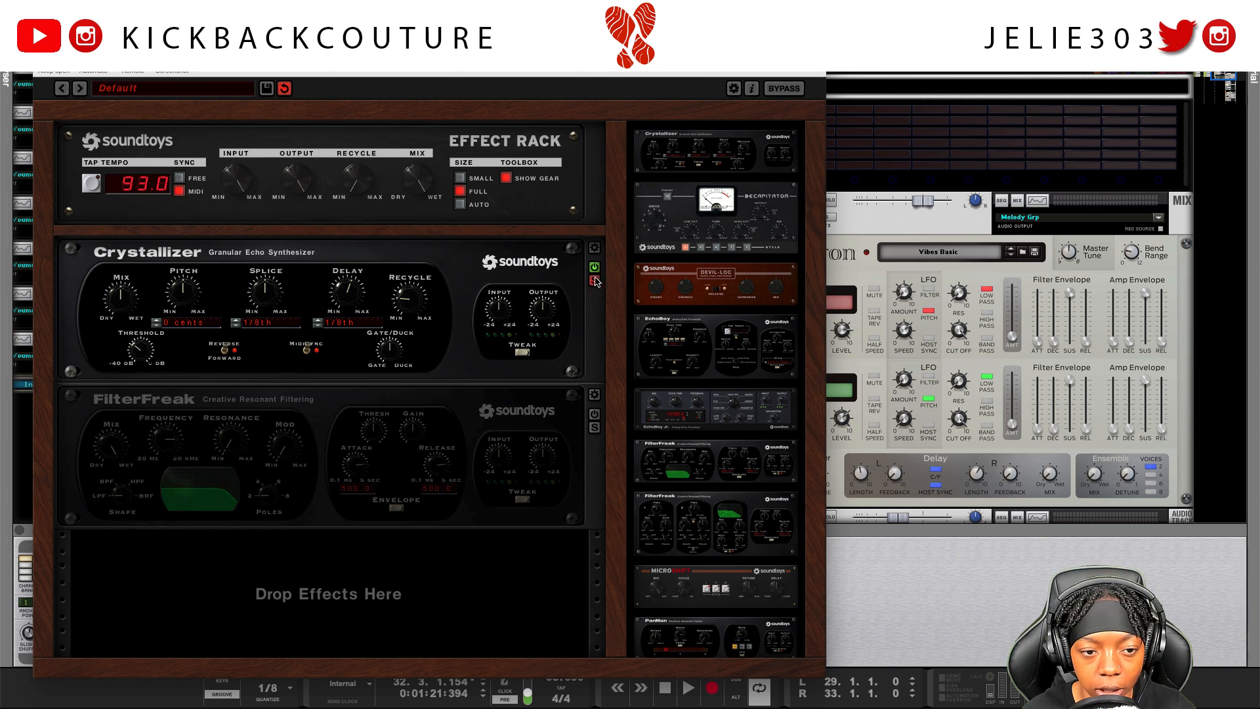
pyautogui.click(594, 247)
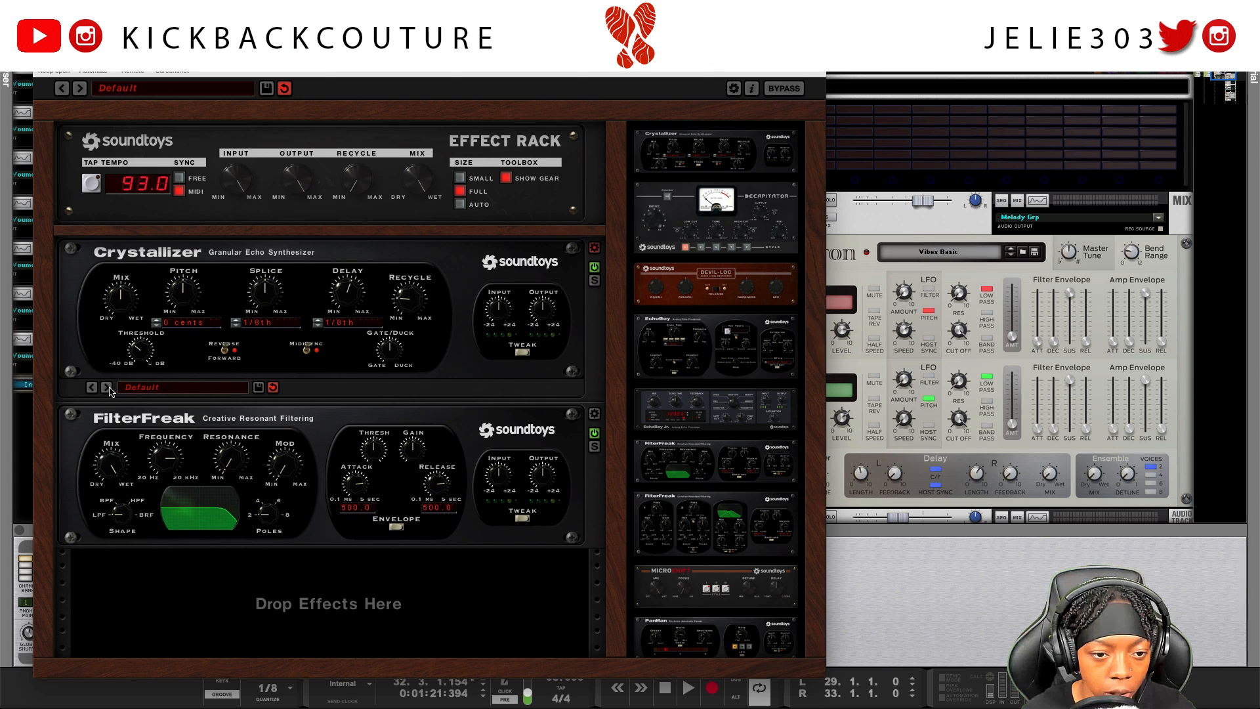
# Load the Long Oct Crystals preset in Crystallizer and start playback to hear it on the hi-hat
pyautogui.click(152, 390)
pyautogui.click(334, 386)
pyautogui.press('space')
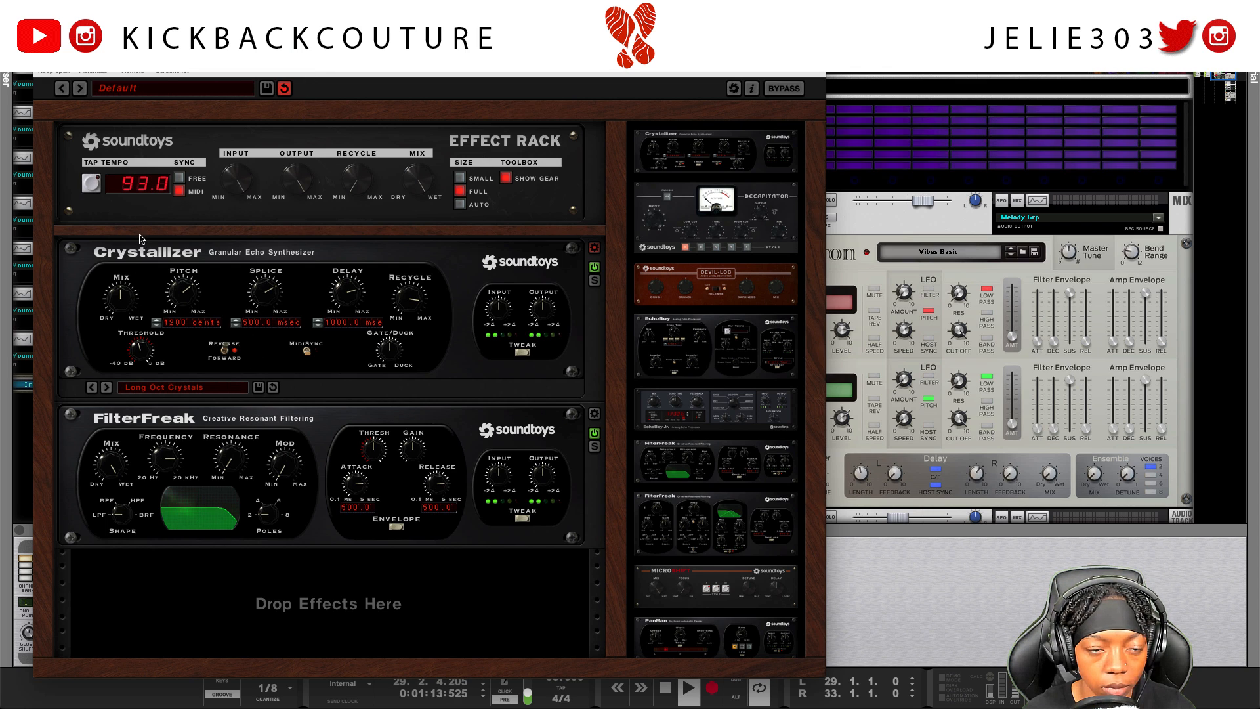
# Lower Crystallizer's Mix amount slightly in the Effect Rack and close the plugin window
pyautogui.click(41, 42)
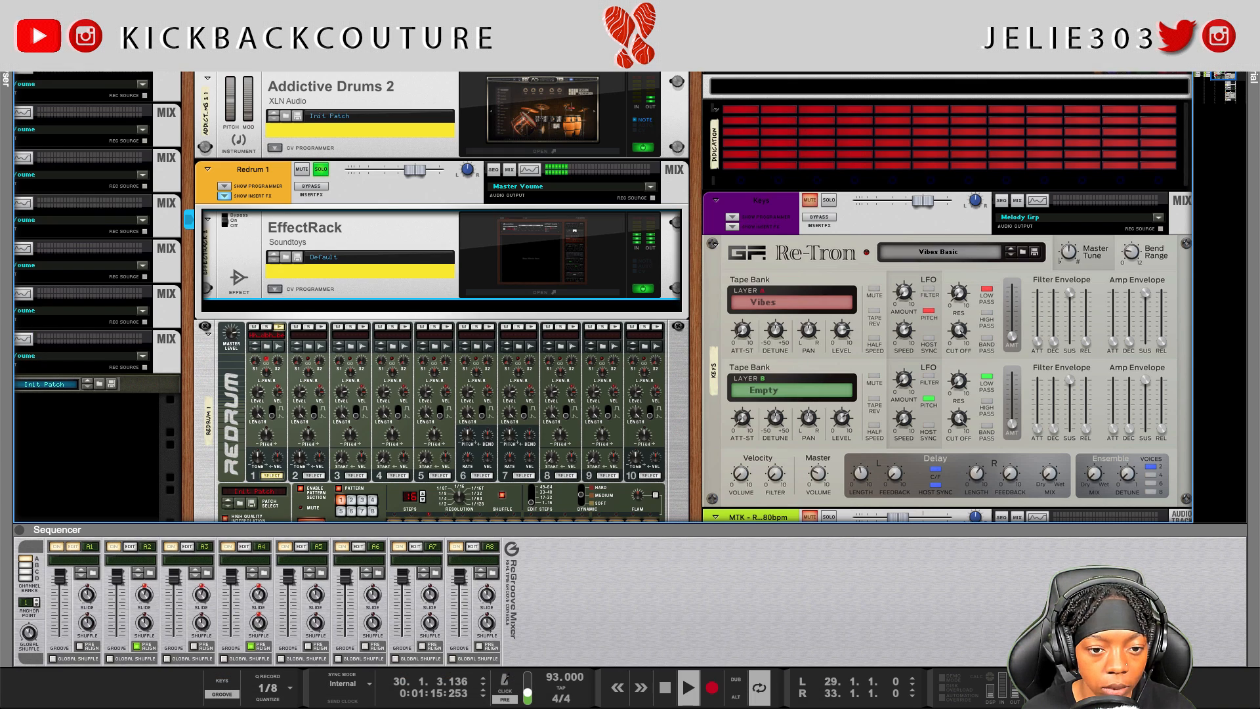
pyautogui.click(523, 294)
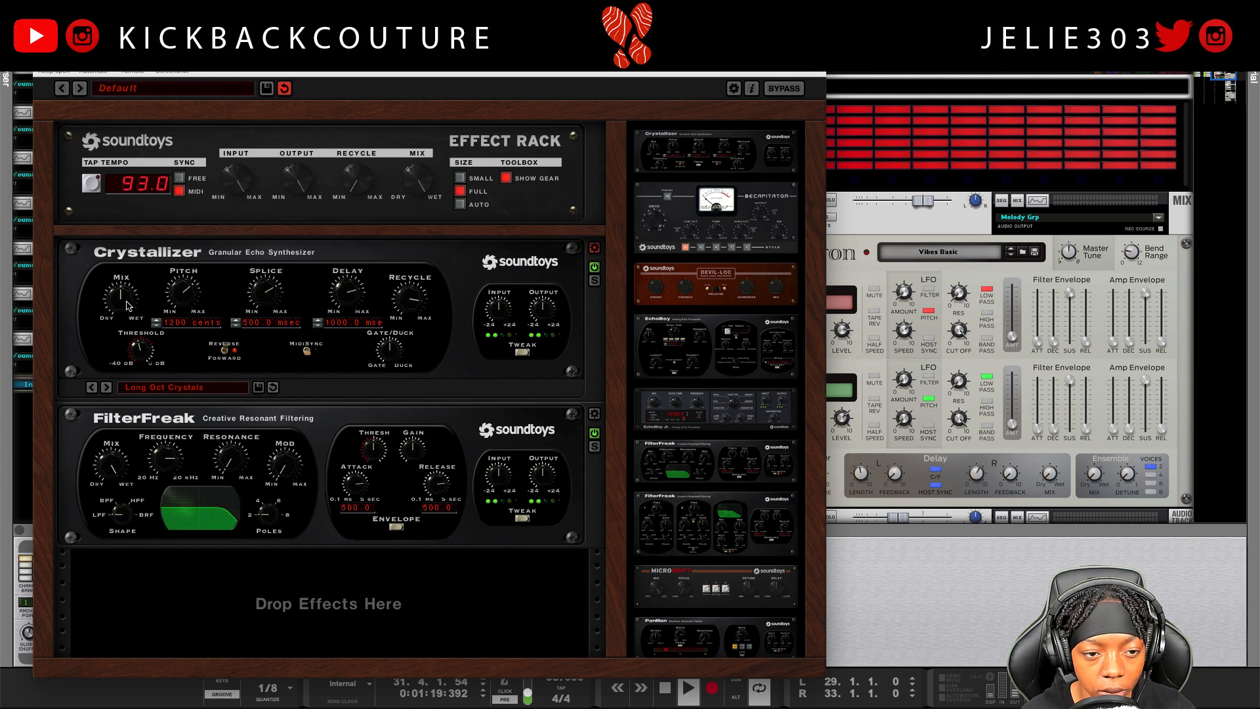
pyautogui.moveTo(127, 305); pyautogui.dragTo(125, 317)
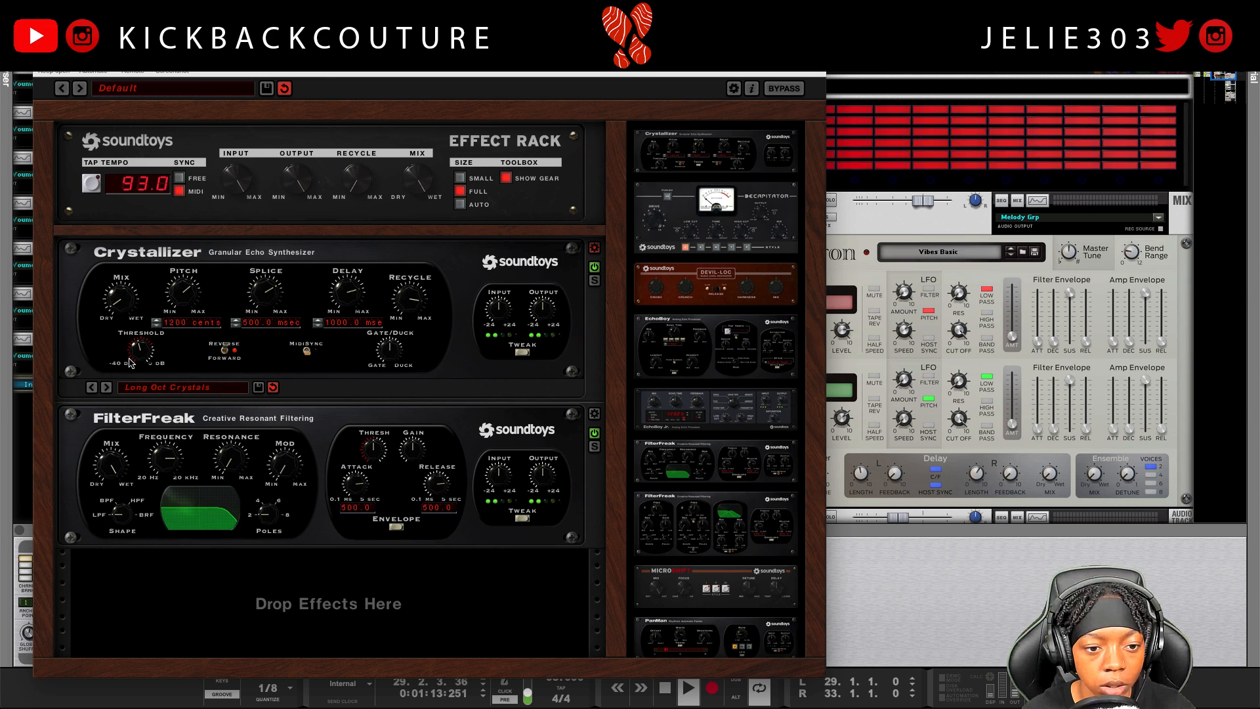
pyautogui.click(42, 41)
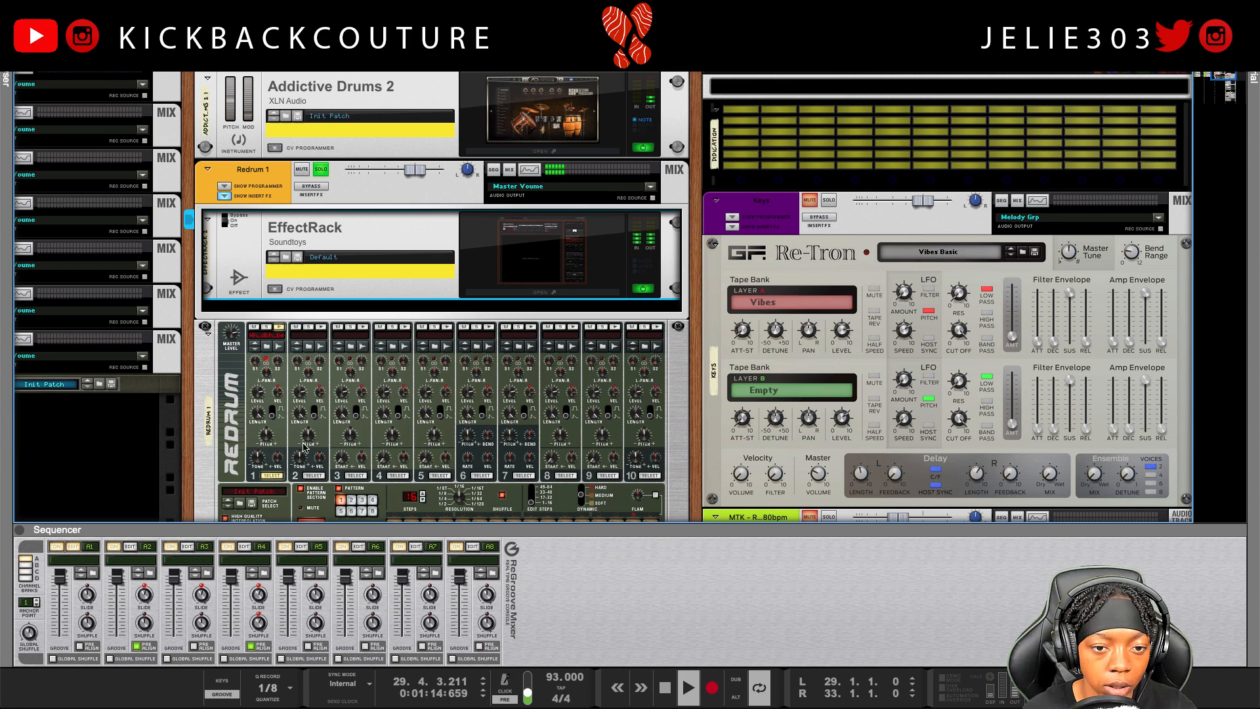
# Turn off all solos, select Redrum 1 in the rack, and play the loop with the full mix before stopping playback
pyautogui.scroll(-1, 324, 381)
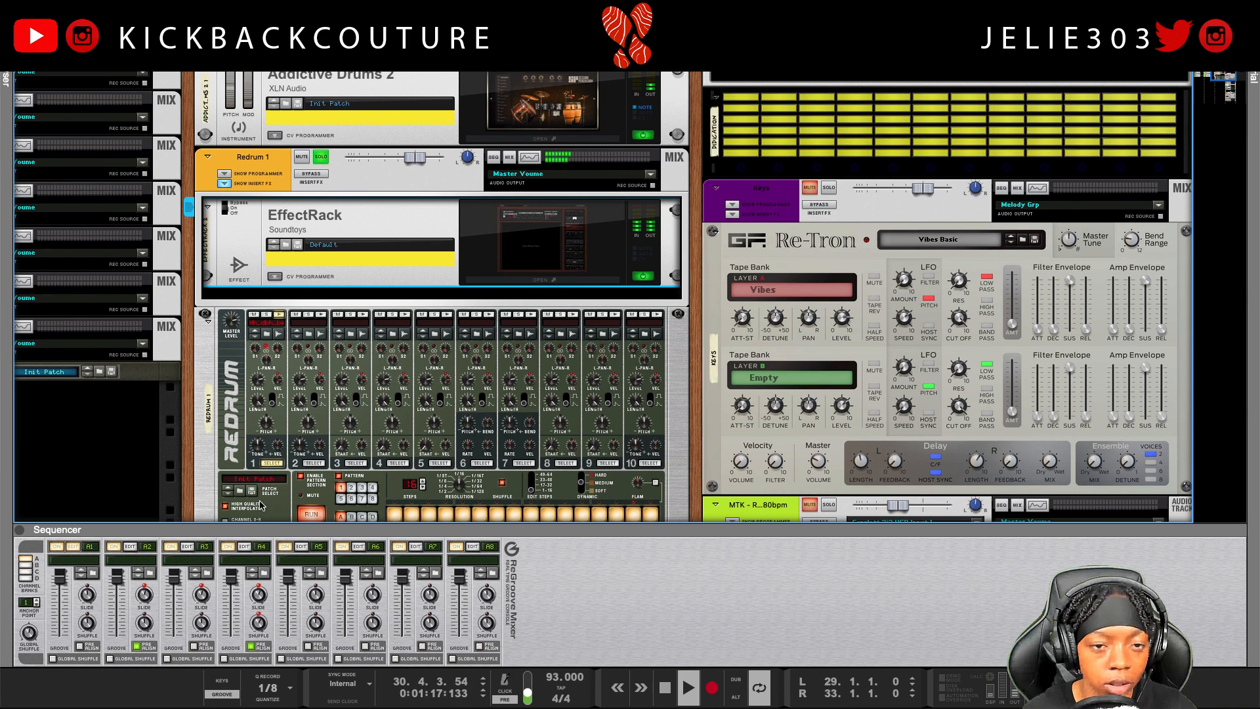
pyautogui.scroll(4, 354, 295)
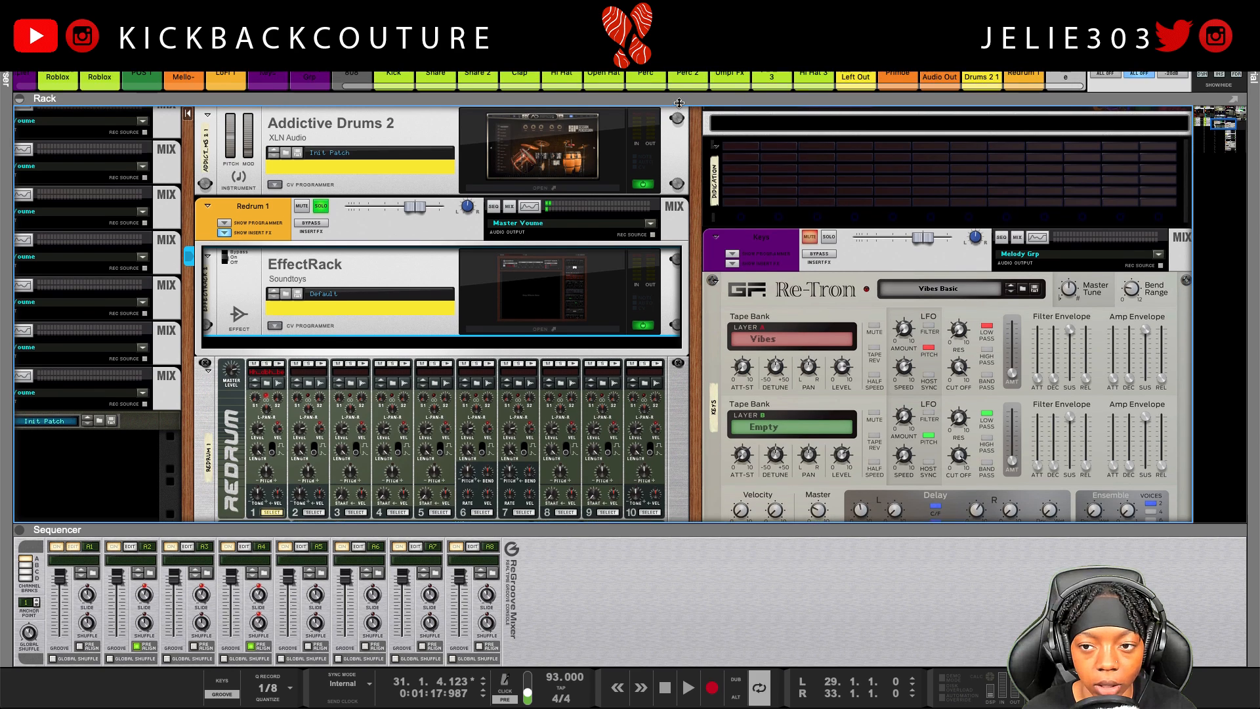
pyautogui.click(1150, 76)
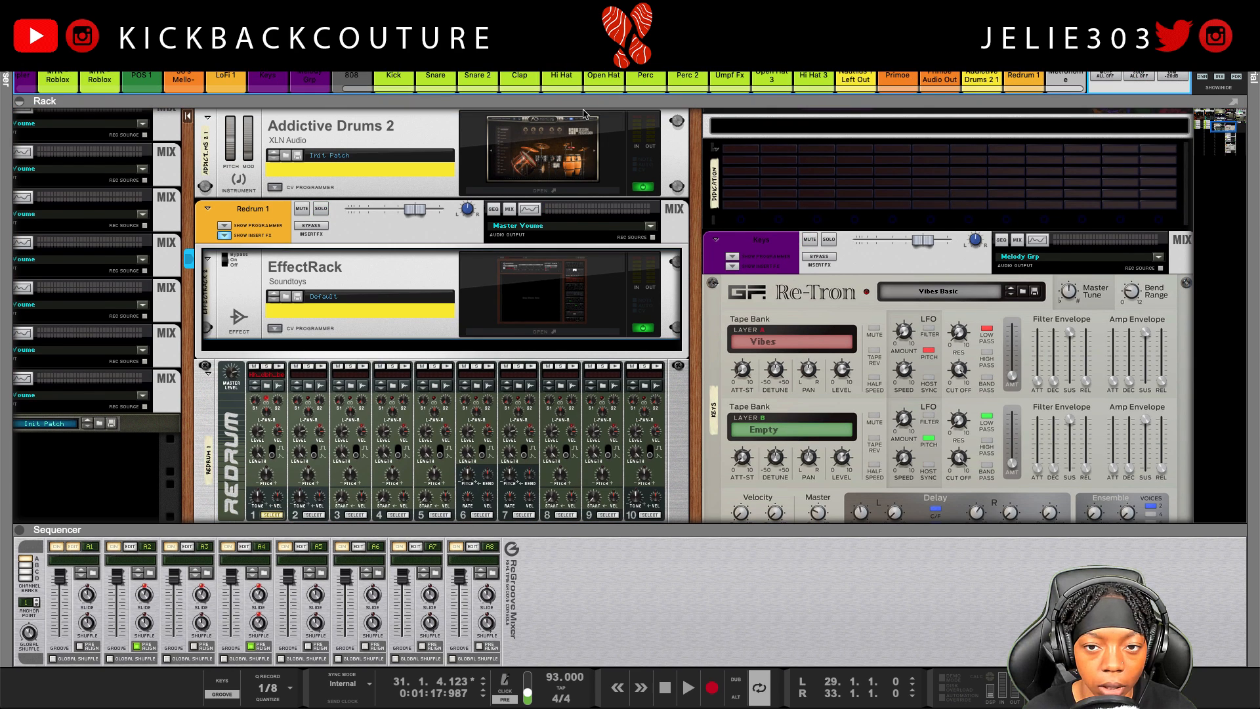
pyautogui.scroll(-4, 584, 114)
pyautogui.press('space')
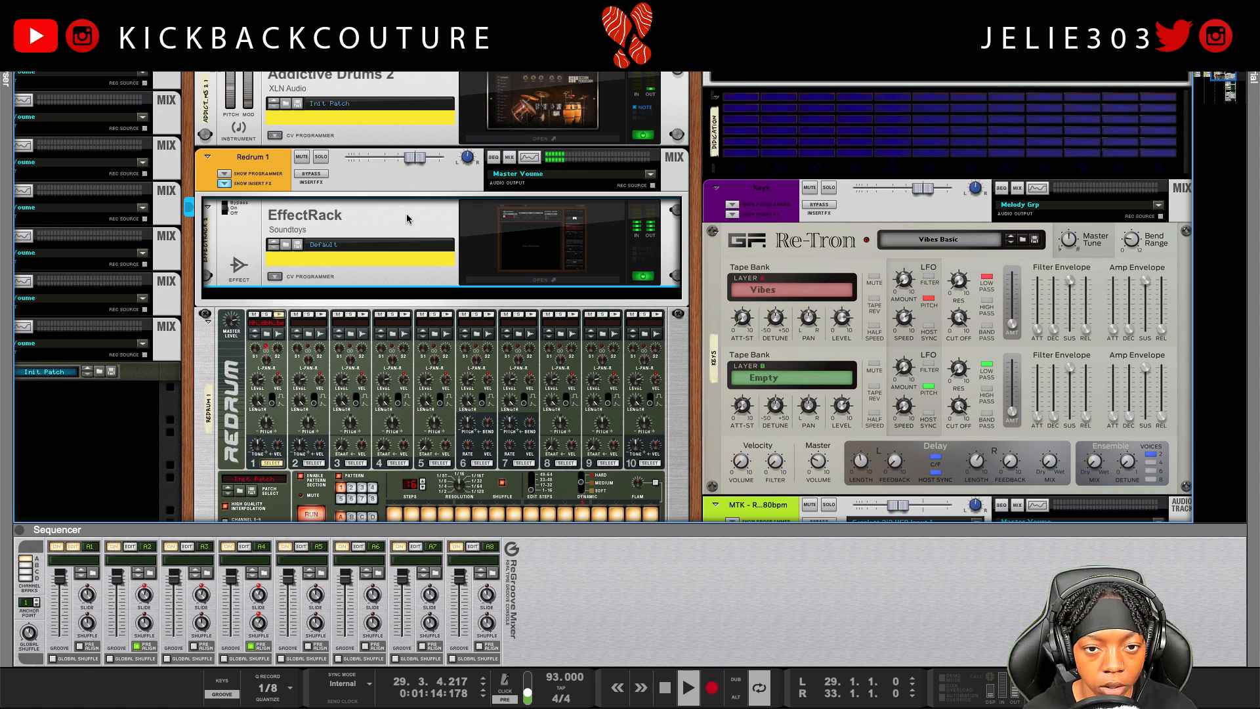
pyautogui.scroll(-6, 407, 234)
pyautogui.click(262, 312)
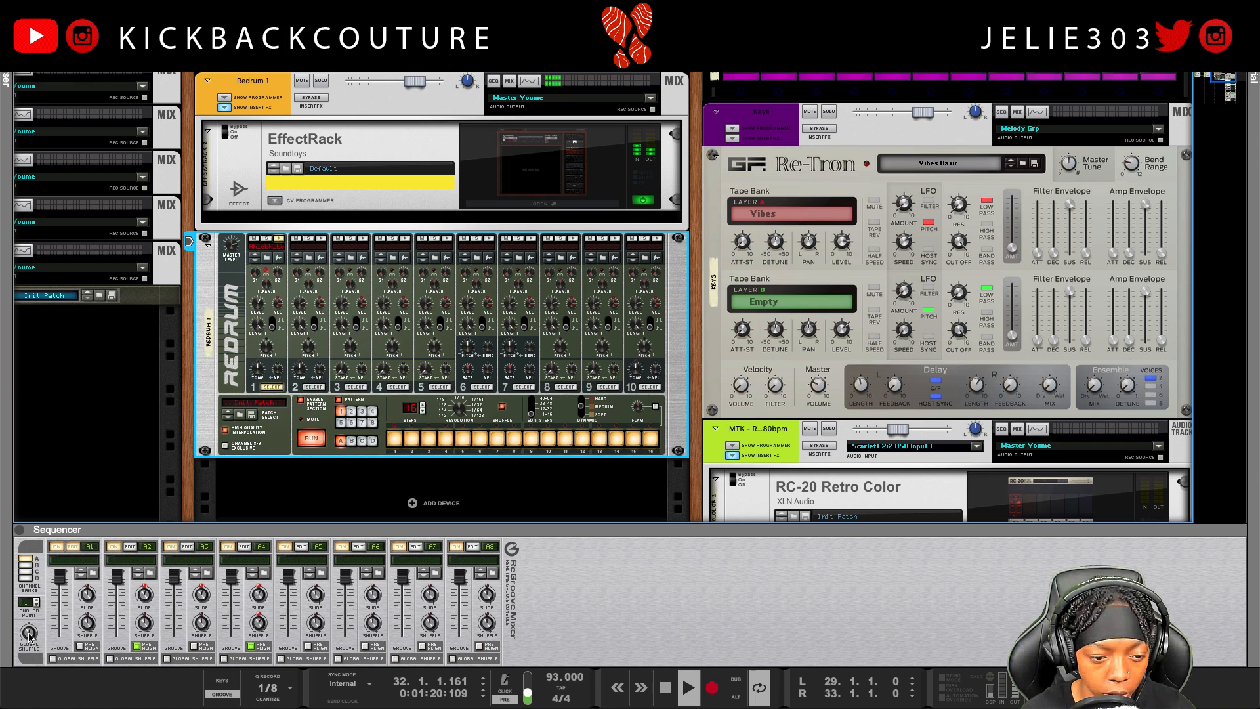
pyautogui.moveTo(29, 634)
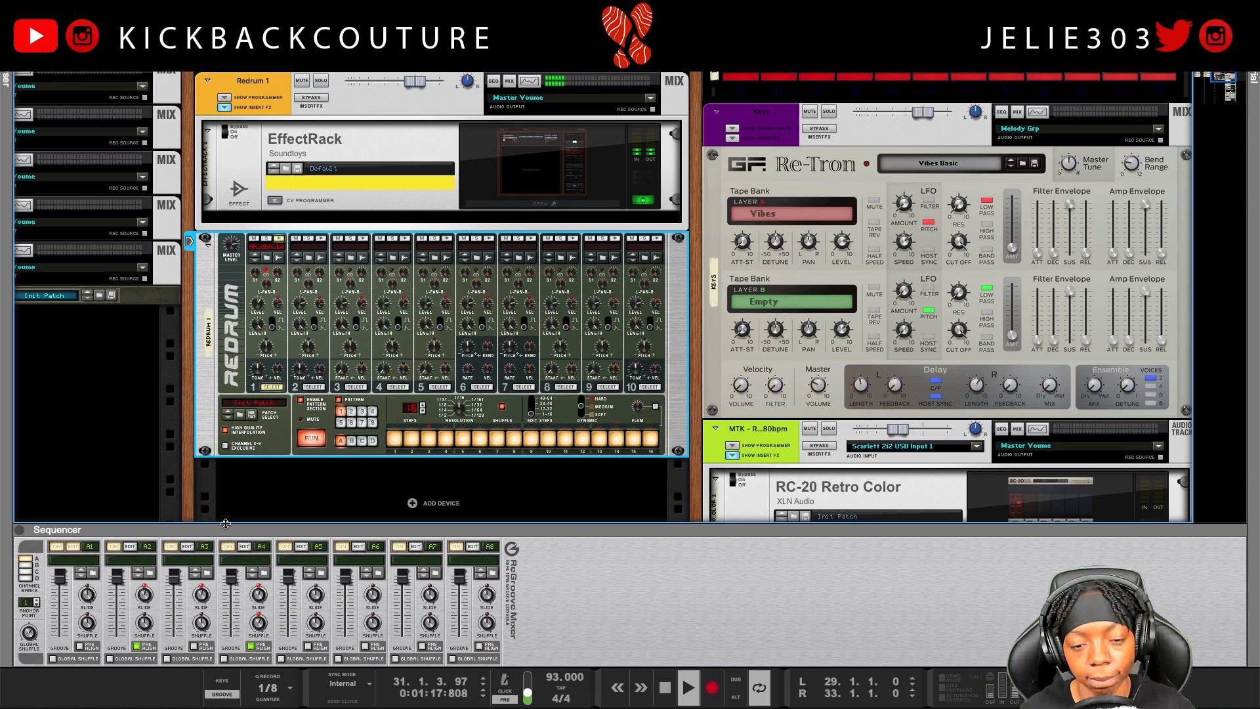
pyautogui.press('space')
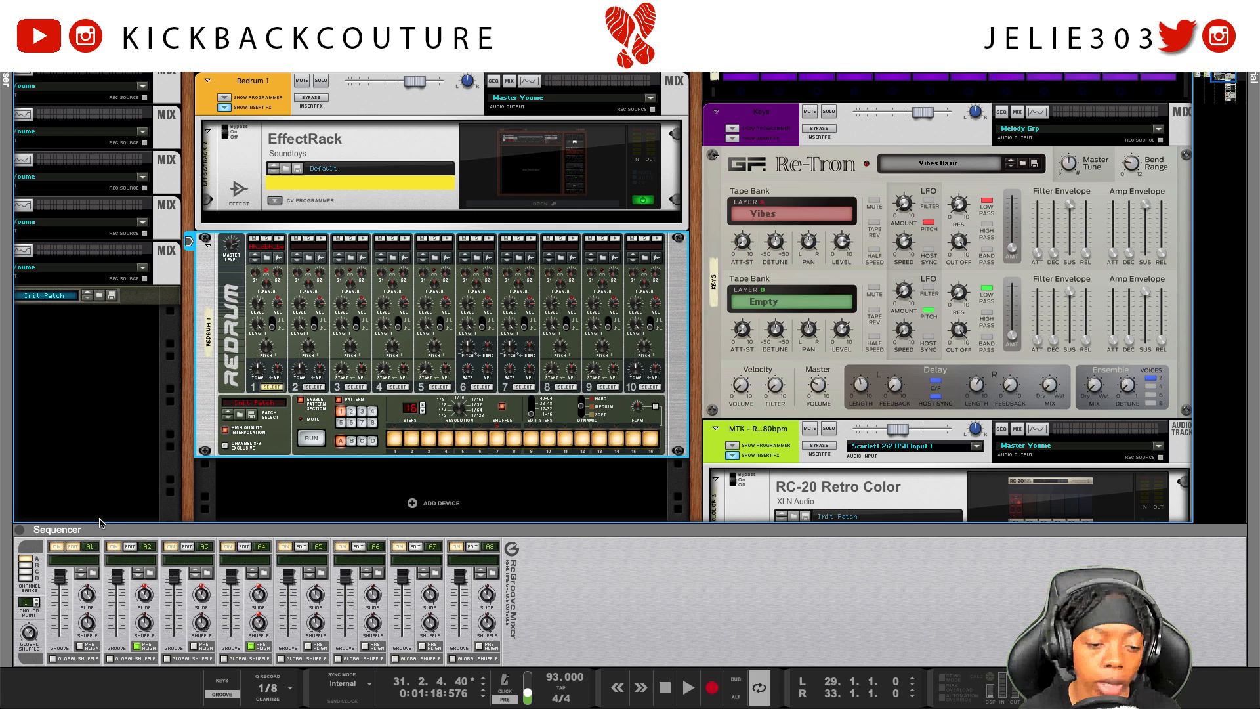
# Switch to the sequencer's full song arrangement, leaving Redrum 1's note editor and hiding the ReGroove Mixer
pyautogui.press('F5')
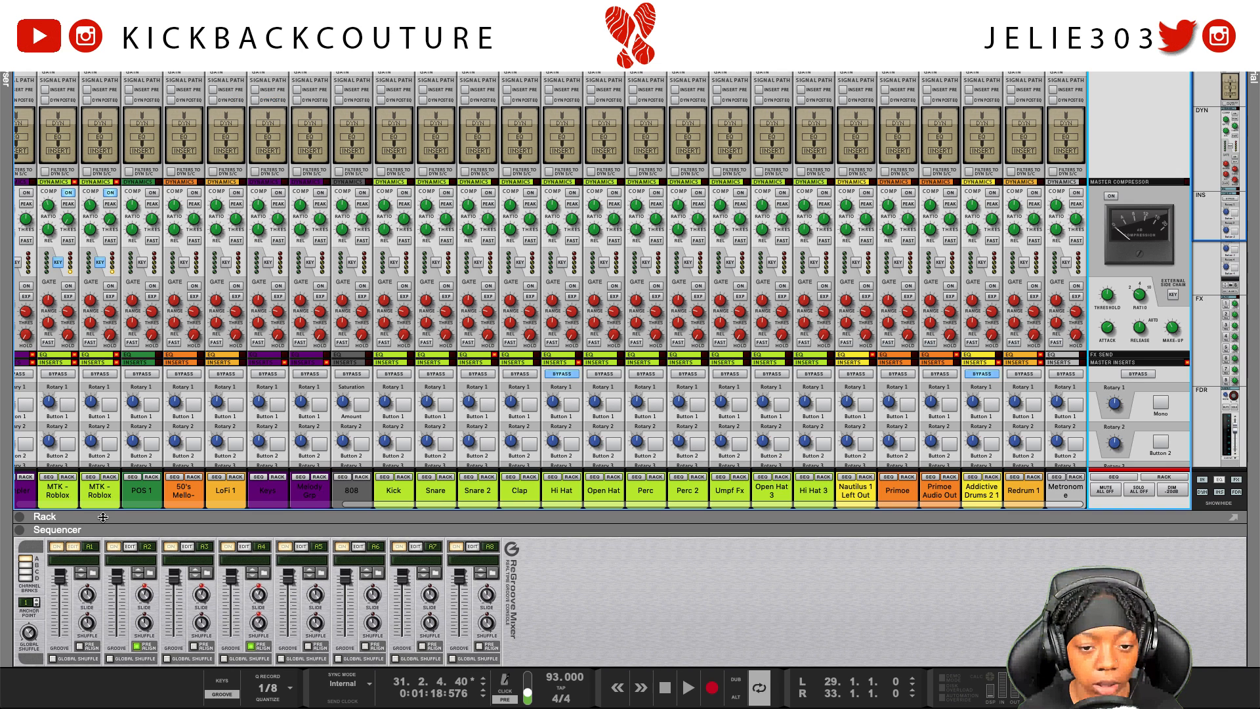
pyautogui.press('F6')
pyautogui.press('F4')
pyautogui.press('F4')
pyautogui.press('F7')
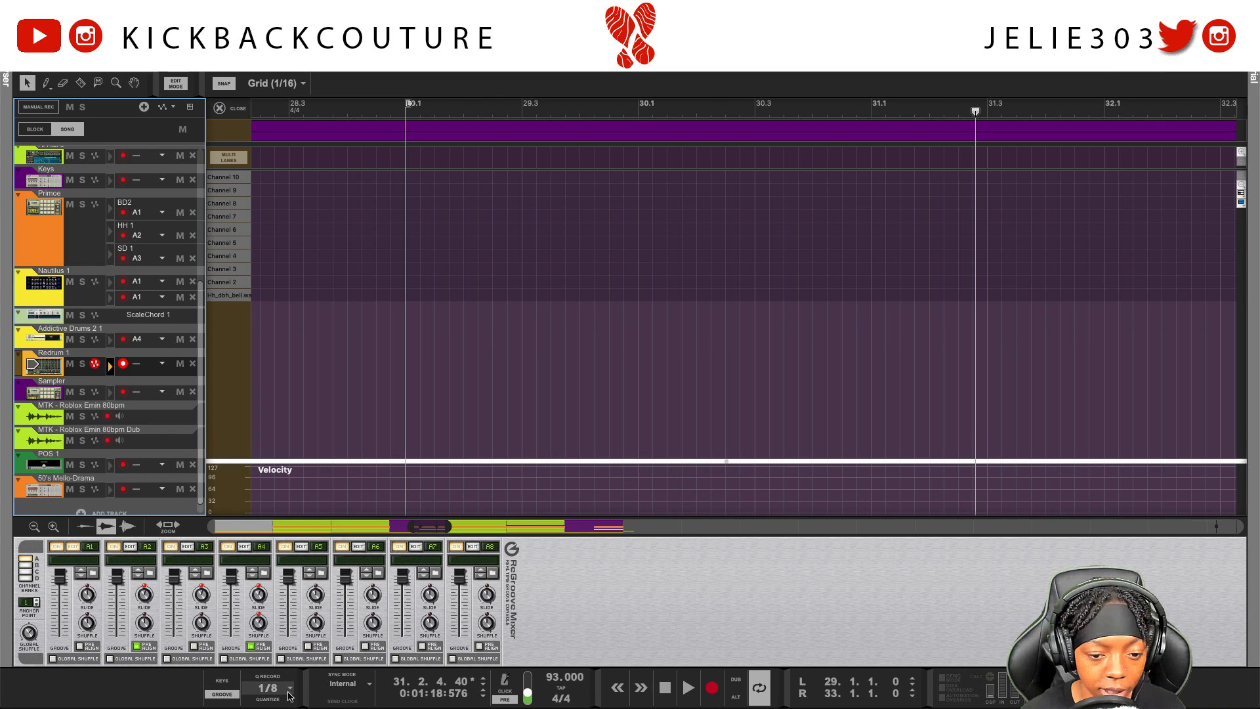
pyautogui.click(222, 693)
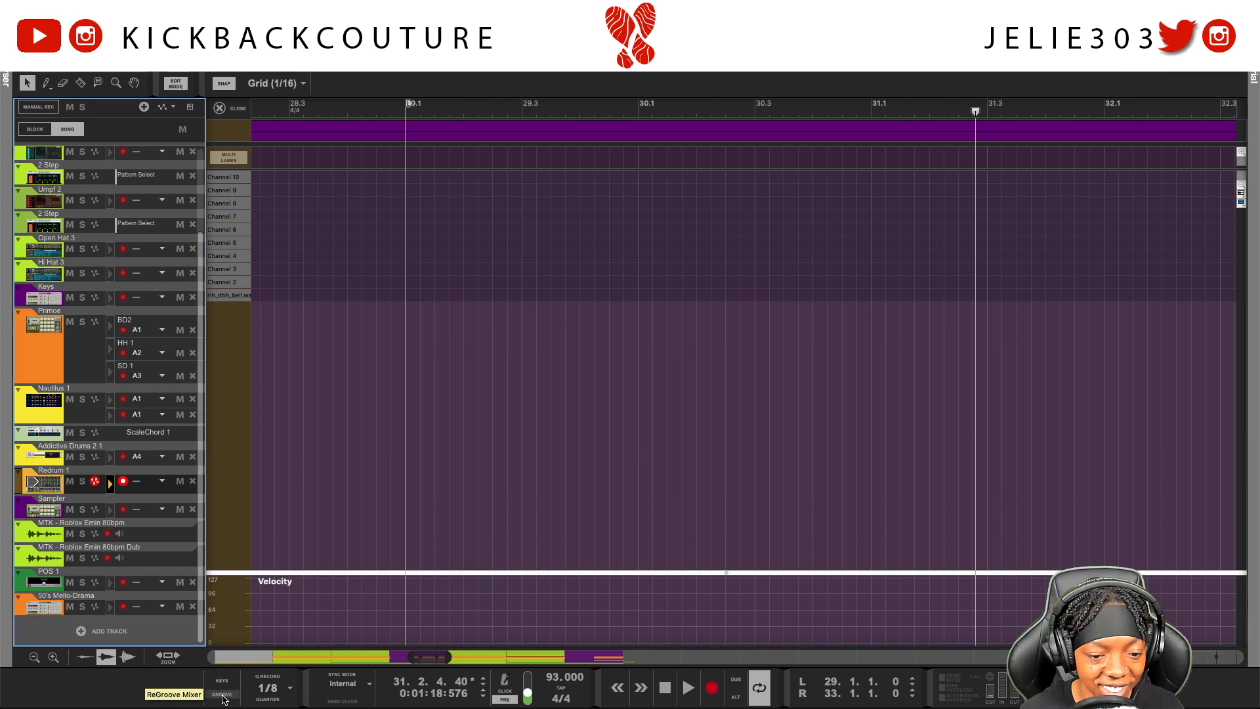
pyautogui.click(220, 108)
pyautogui.hscroll(-10, 320, 343)
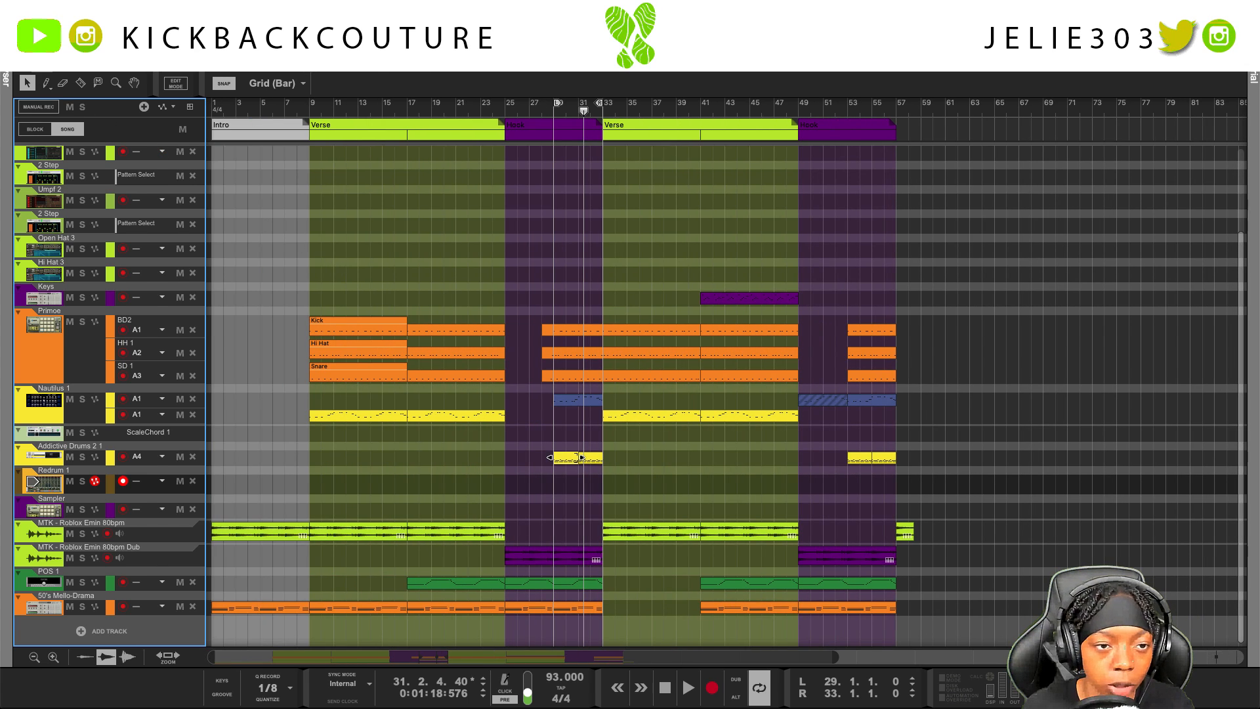
# Add "02. Allen Toussaint - Get Out Of My Life Woman.wav" from 600 Breaks Part 1 to the sequencer as a new audio track
pyautogui.press('F3')
pyautogui.click(72, 407)
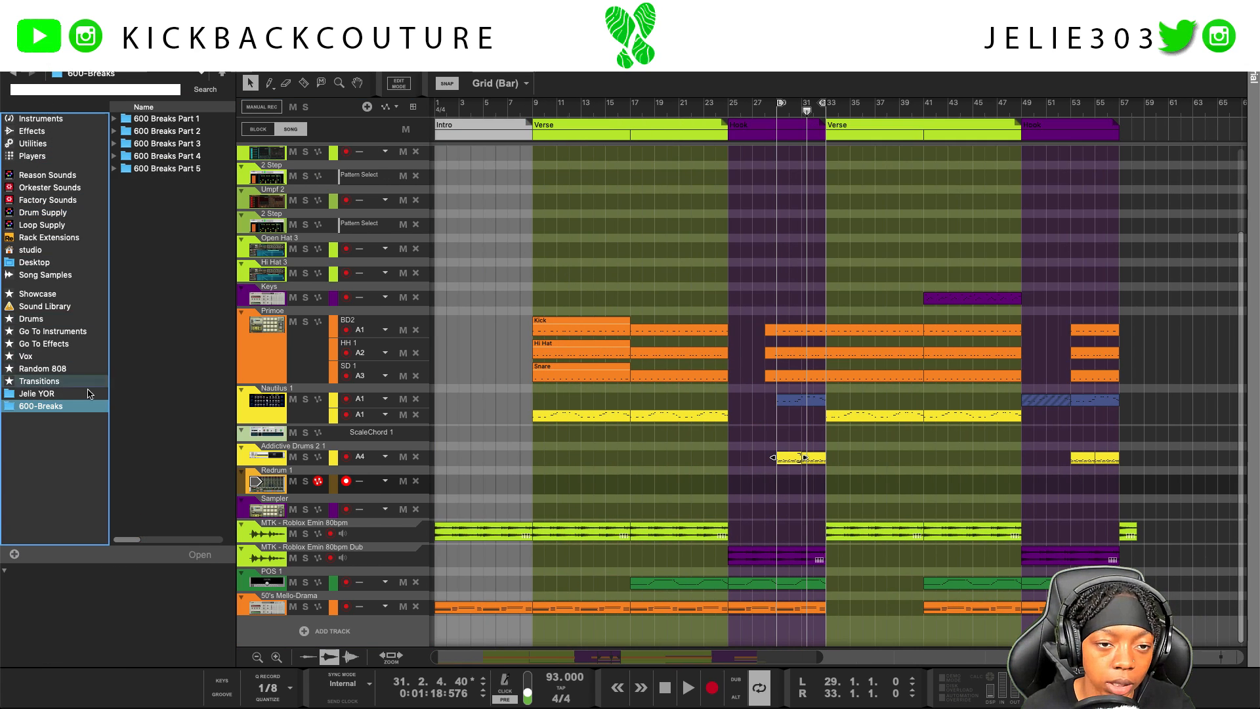
pyautogui.click(144, 120)
pyautogui.doubleClick(144, 120)
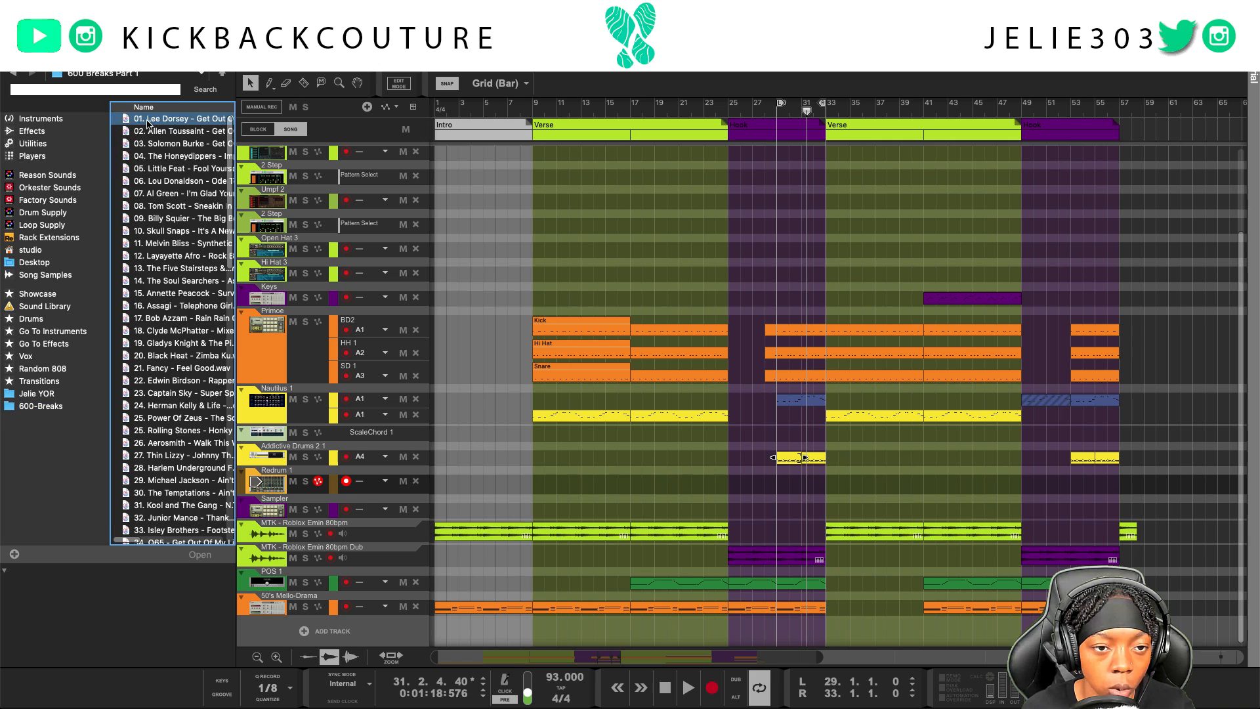
pyautogui.click(200, 132)
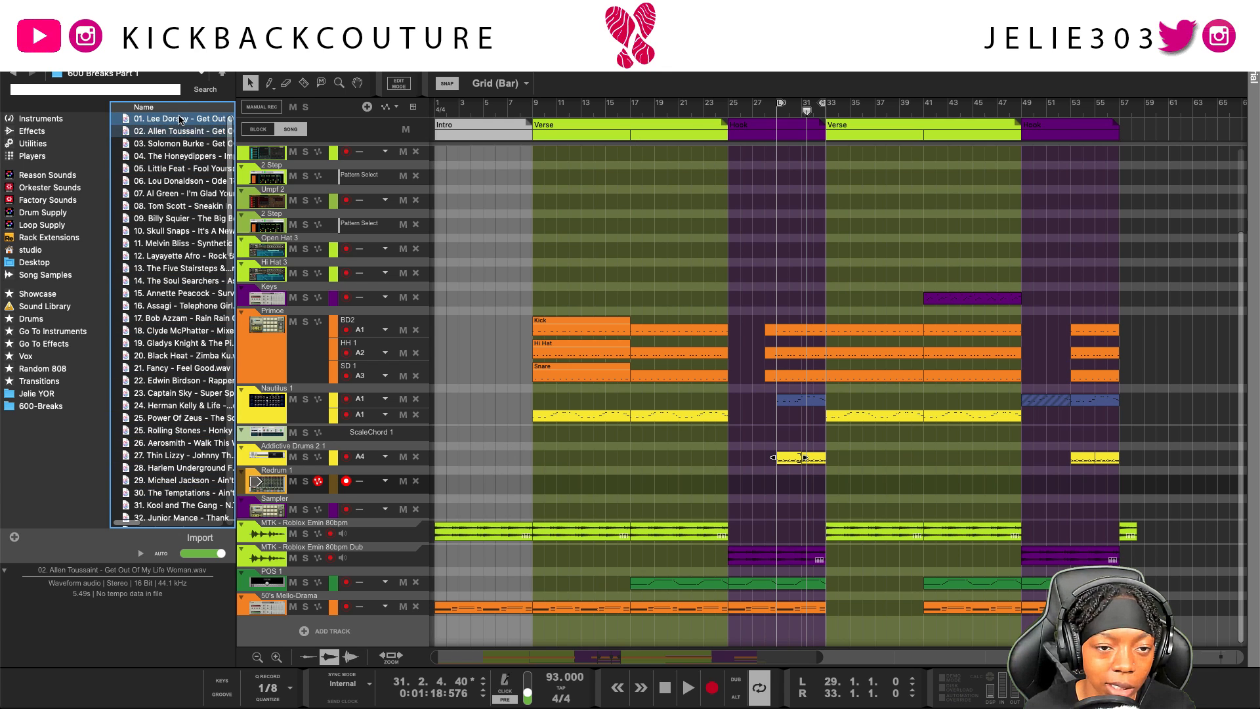
pyautogui.moveTo(183, 135); pyautogui.dragTo(333, 308)
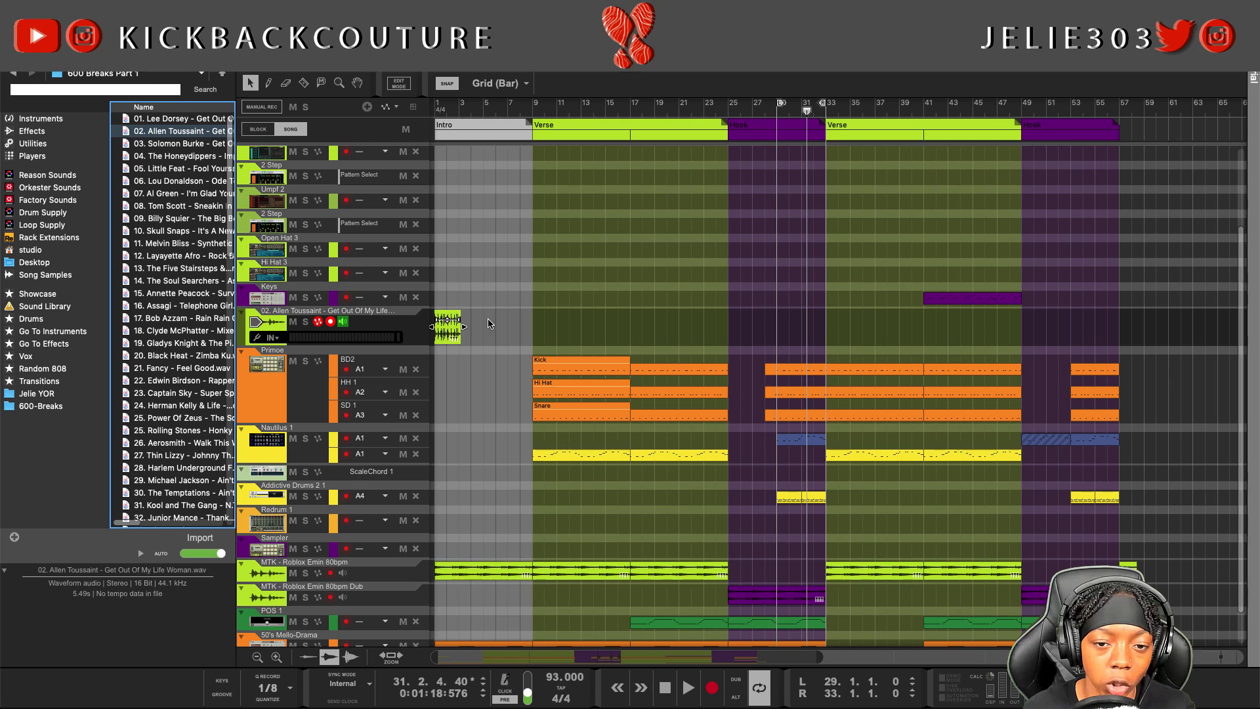
# Set the loop locators around the imported Allen Toussaint drum break clip, keeping its track unmuted
pyautogui.click(443, 339)
pyautogui.click(444, 338)
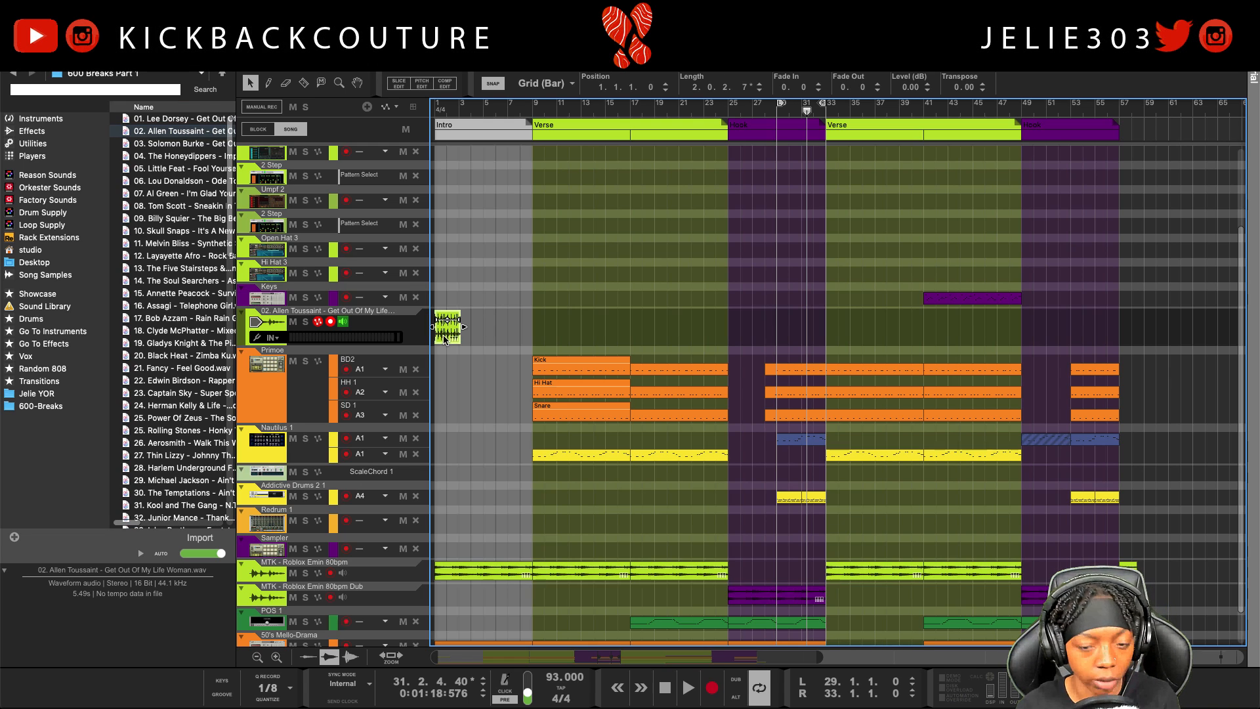
pyautogui.press('t')
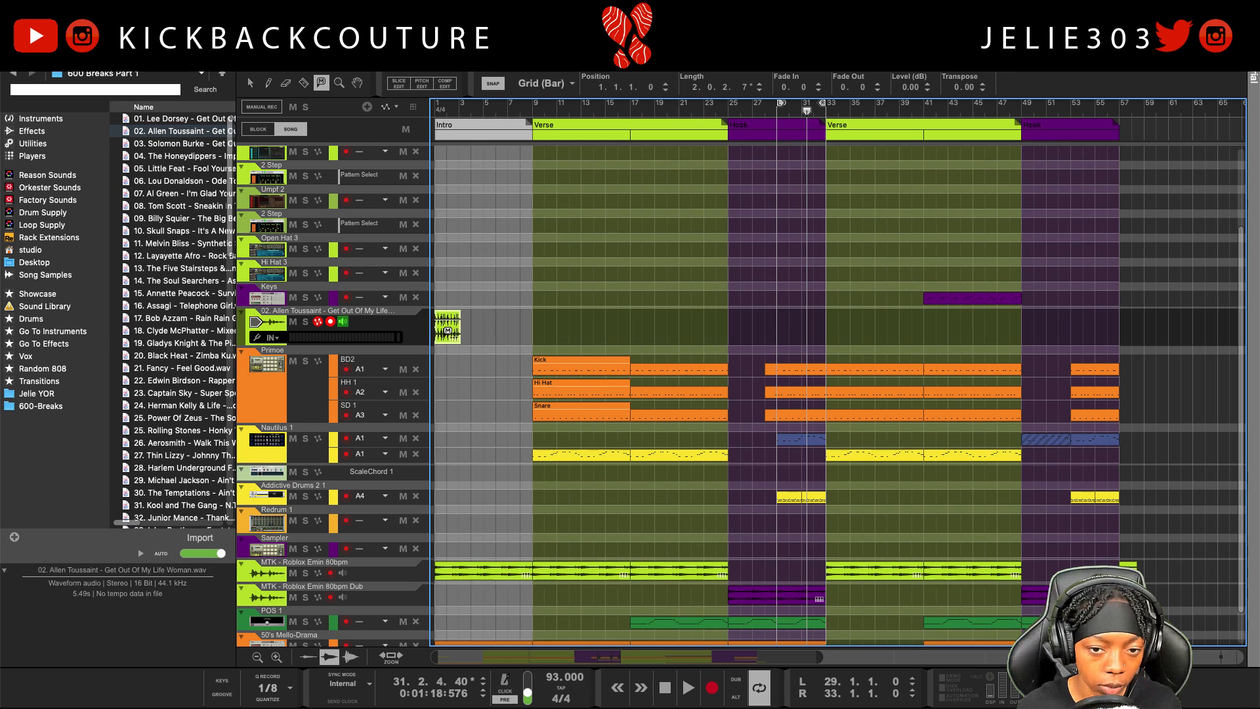
pyautogui.press('r')
pyautogui.scroll(4, 448, 337)
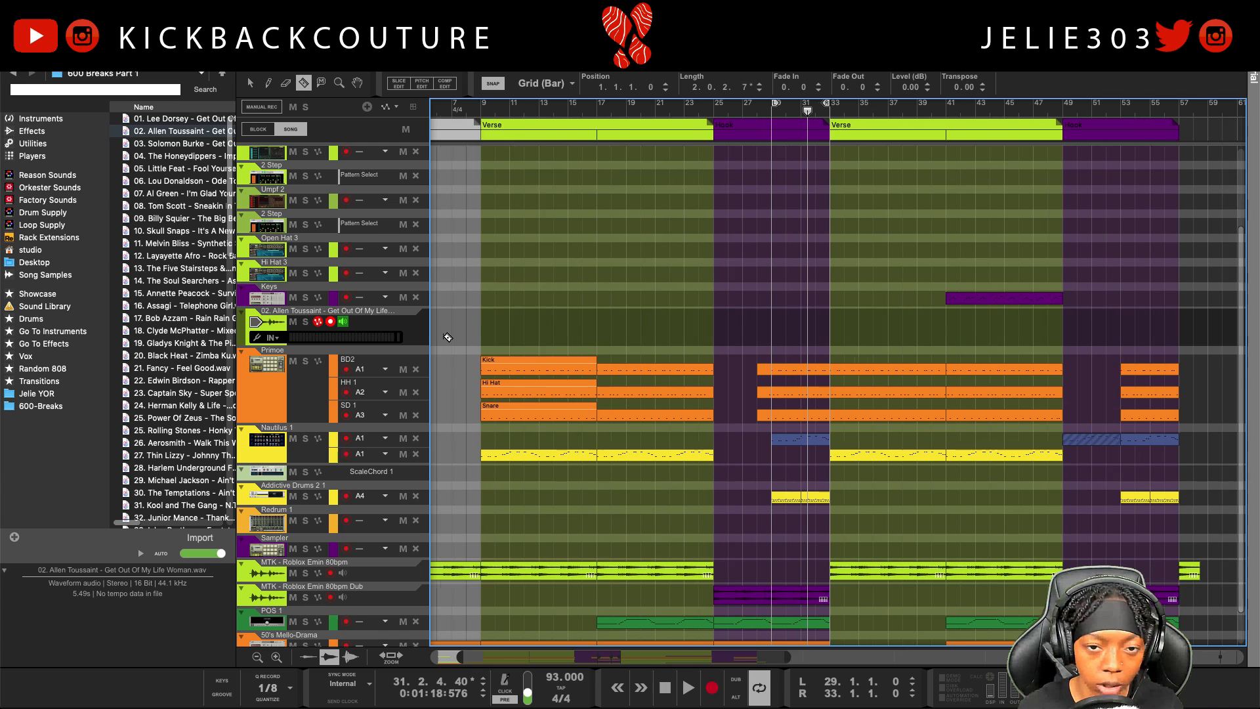
pyautogui.hscroll(-3, 458, 352)
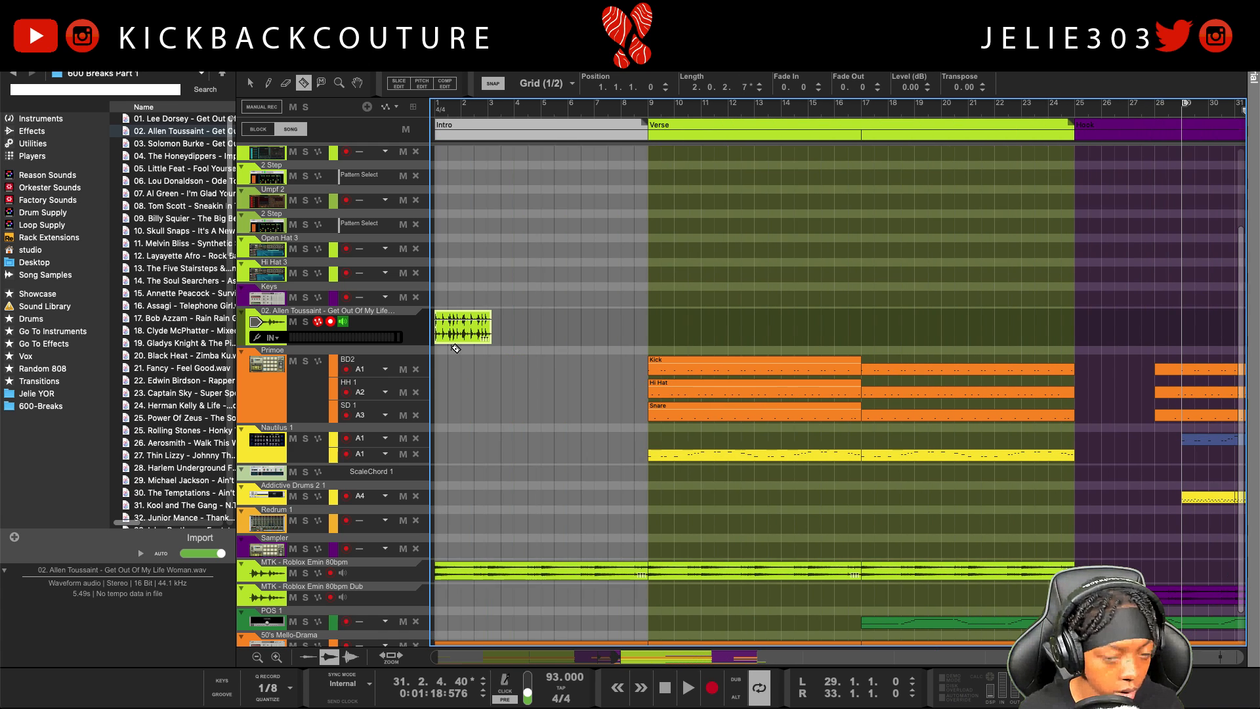
pyautogui.press('q')
pyautogui.hscroll(1, 451, 352)
pyautogui.scroll(2, 451, 351)
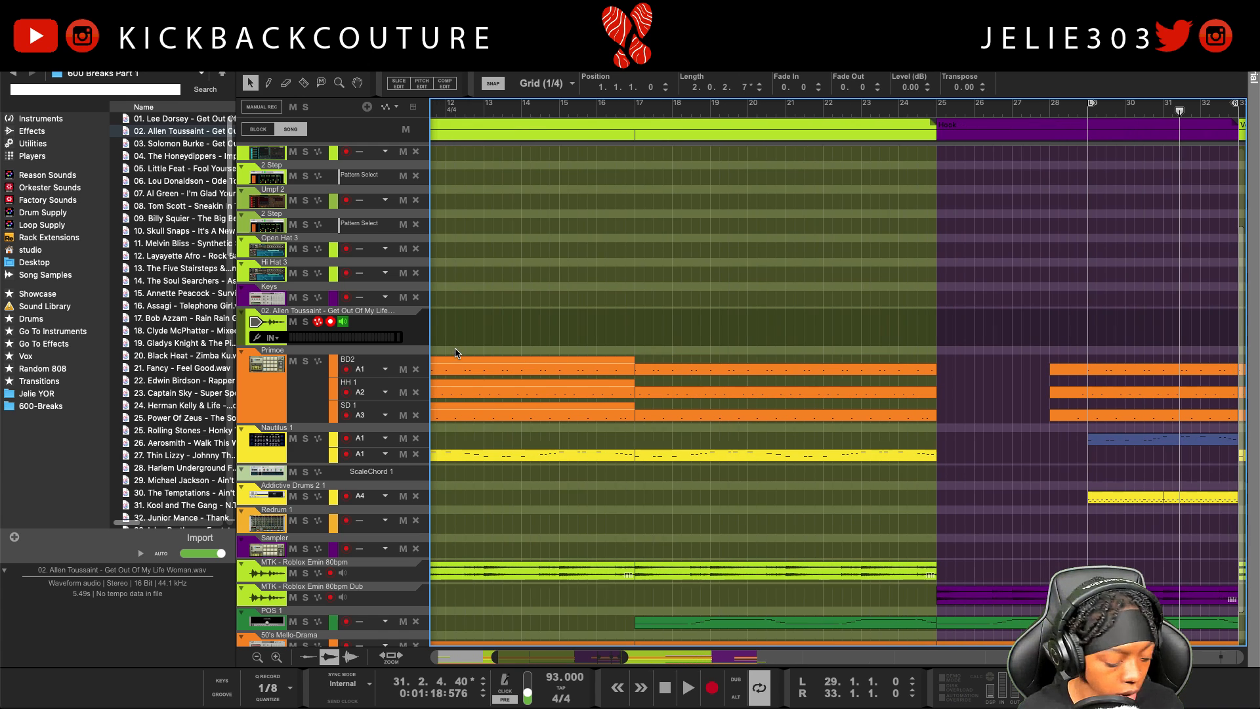
pyautogui.hscroll(-2, 456, 352)
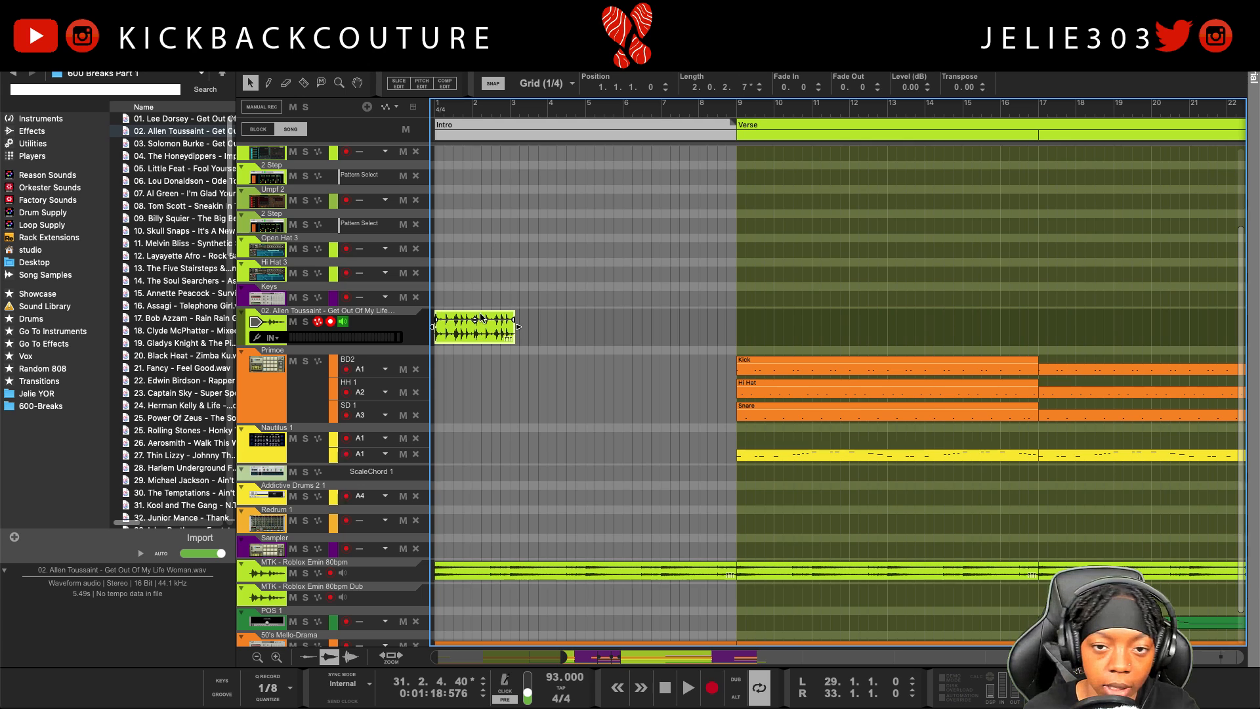
pyautogui.click(294, 321)
pyautogui.hotkey('ctrl', 'l')
pyautogui.click(293, 322)
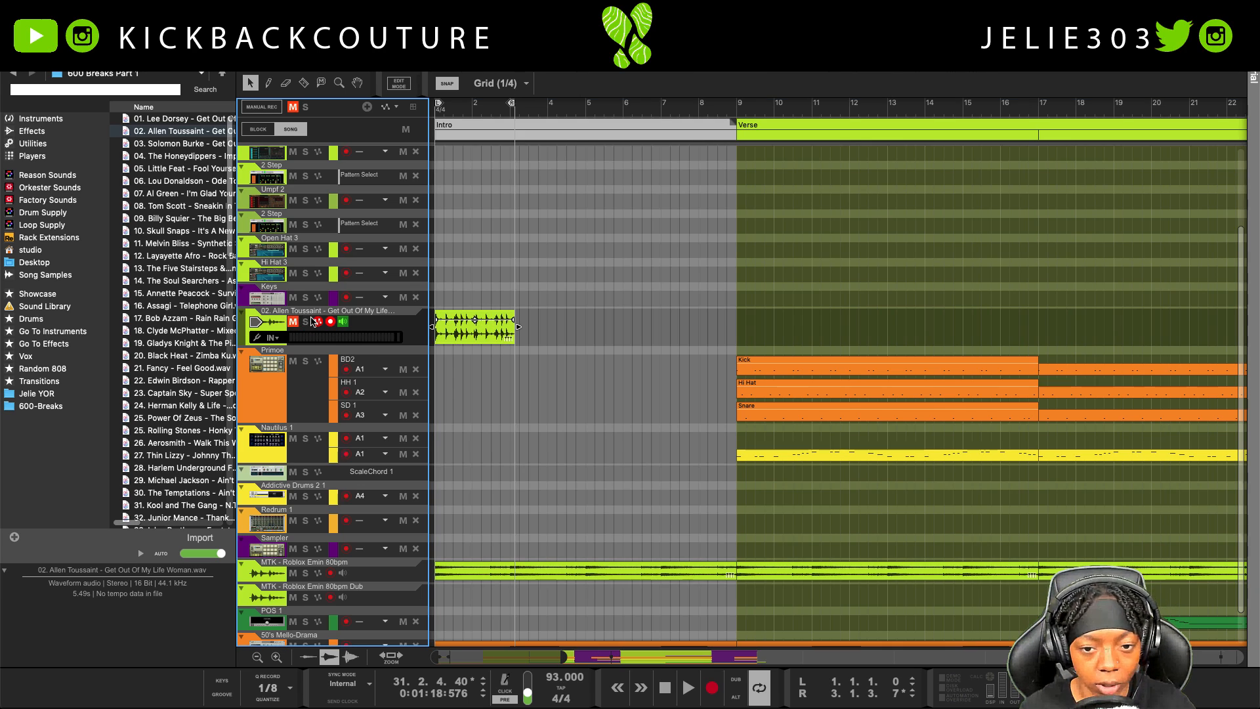
# Turn off input monitoring on the drum break track and solo it, playing the loop briefly before stopping
pyautogui.click(343, 321)
pyautogui.press('space')
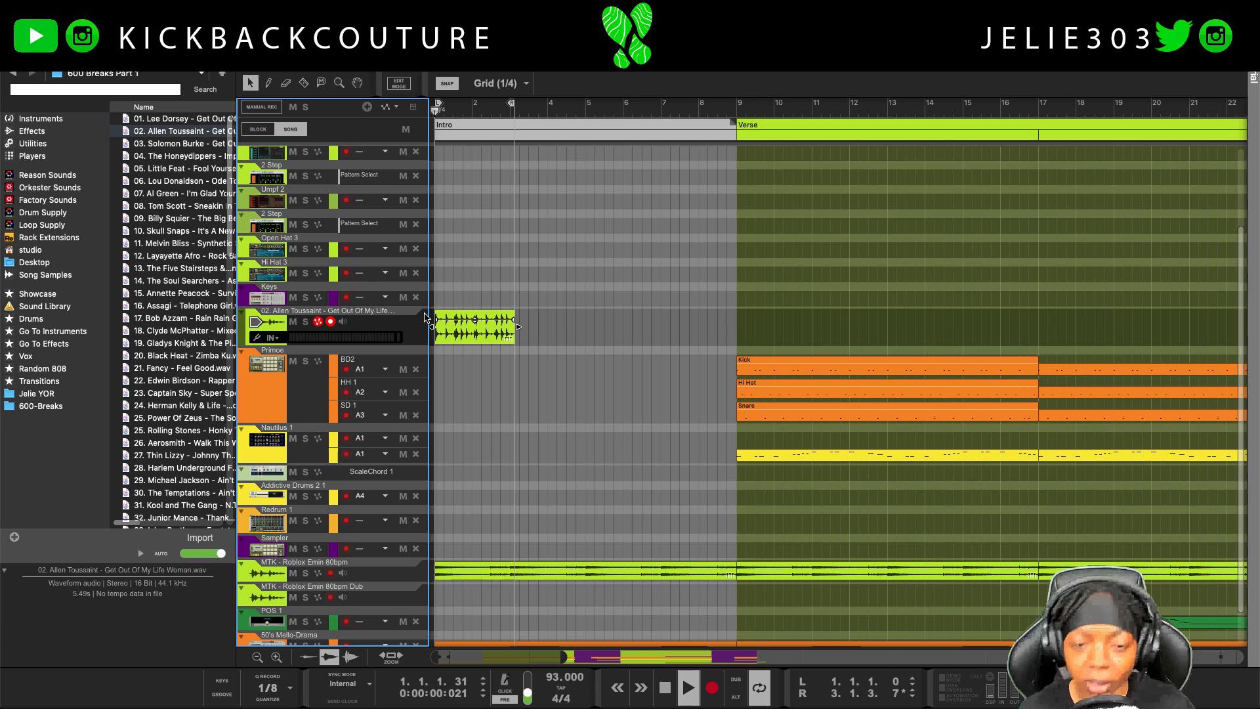
pyautogui.click(305, 321)
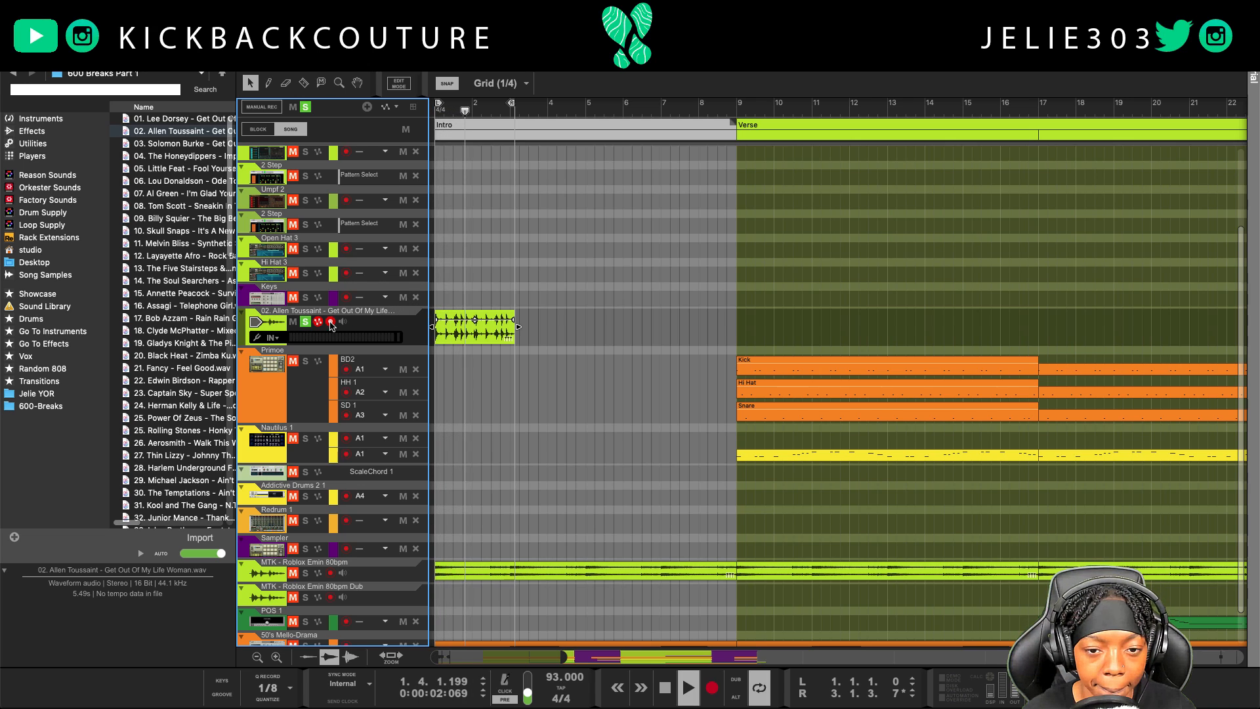
pyautogui.click(527, 328)
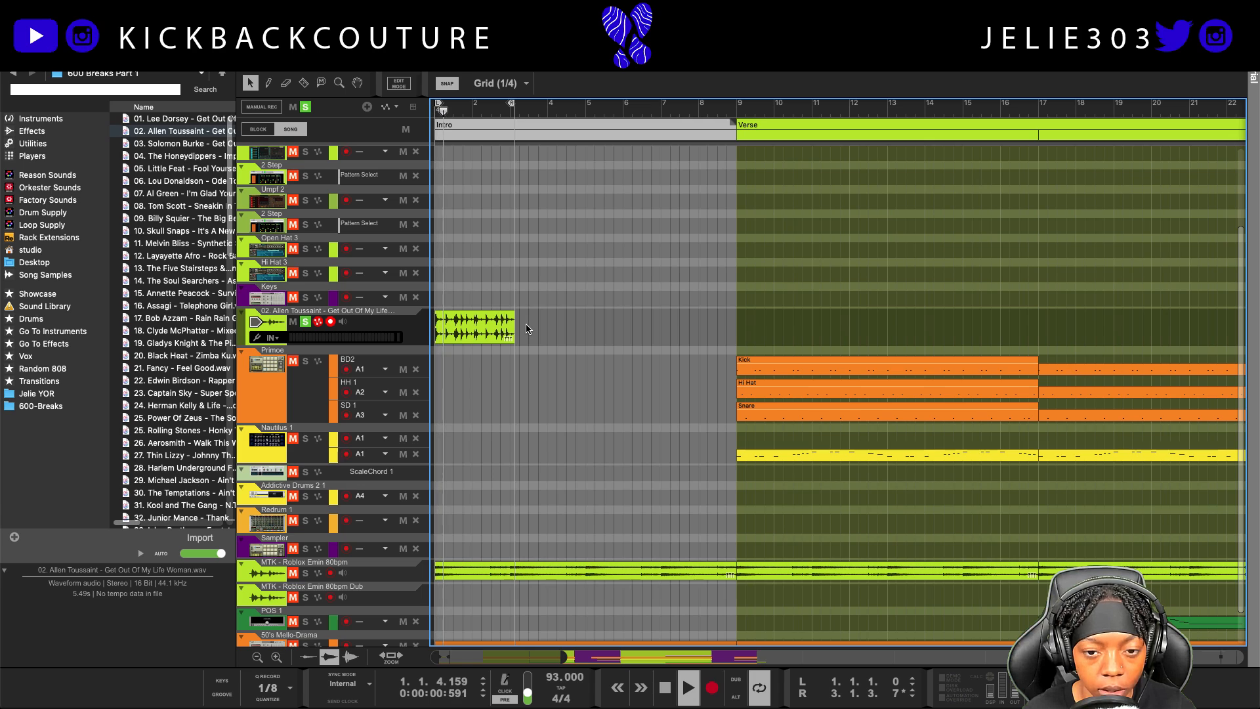
pyautogui.press('space')
# Extend the loop's end to bar 4 and time-stretch the drum break clip to exactly two bars
pyautogui.moveTo(513, 104); pyautogui.dragTo(548, 105)
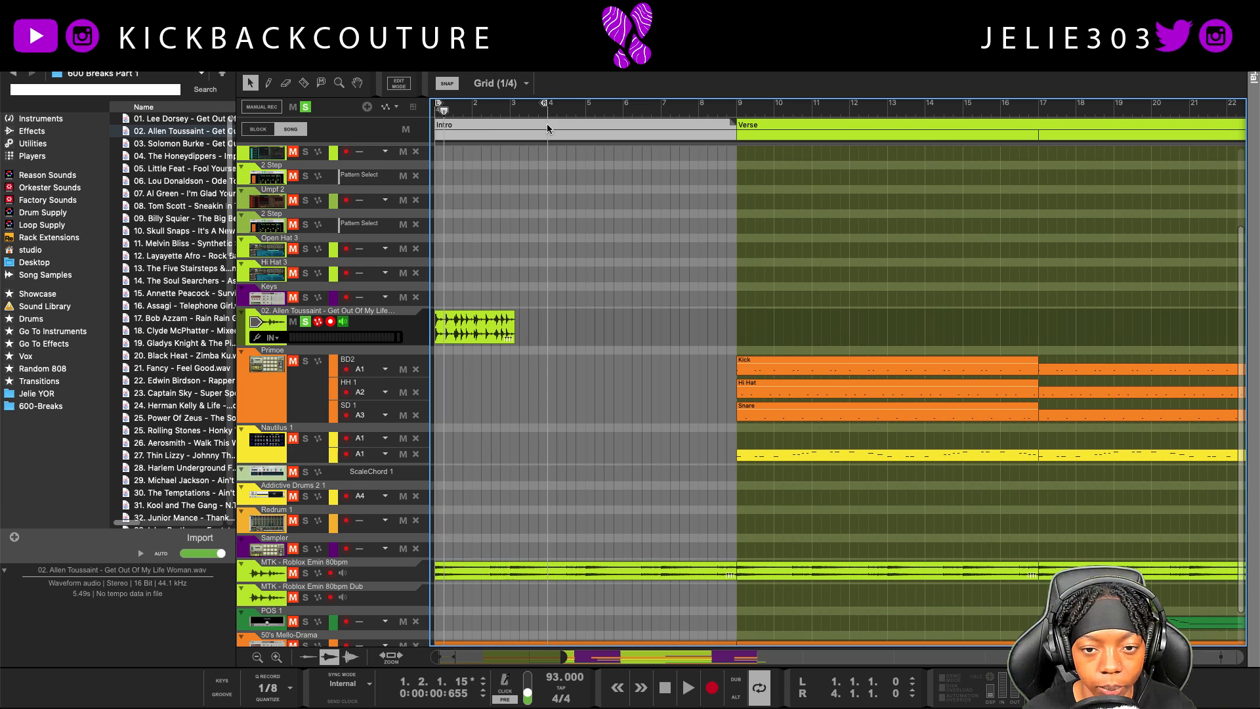
pyautogui.moveTo(519, 310); pyautogui.dragTo(485, 341)
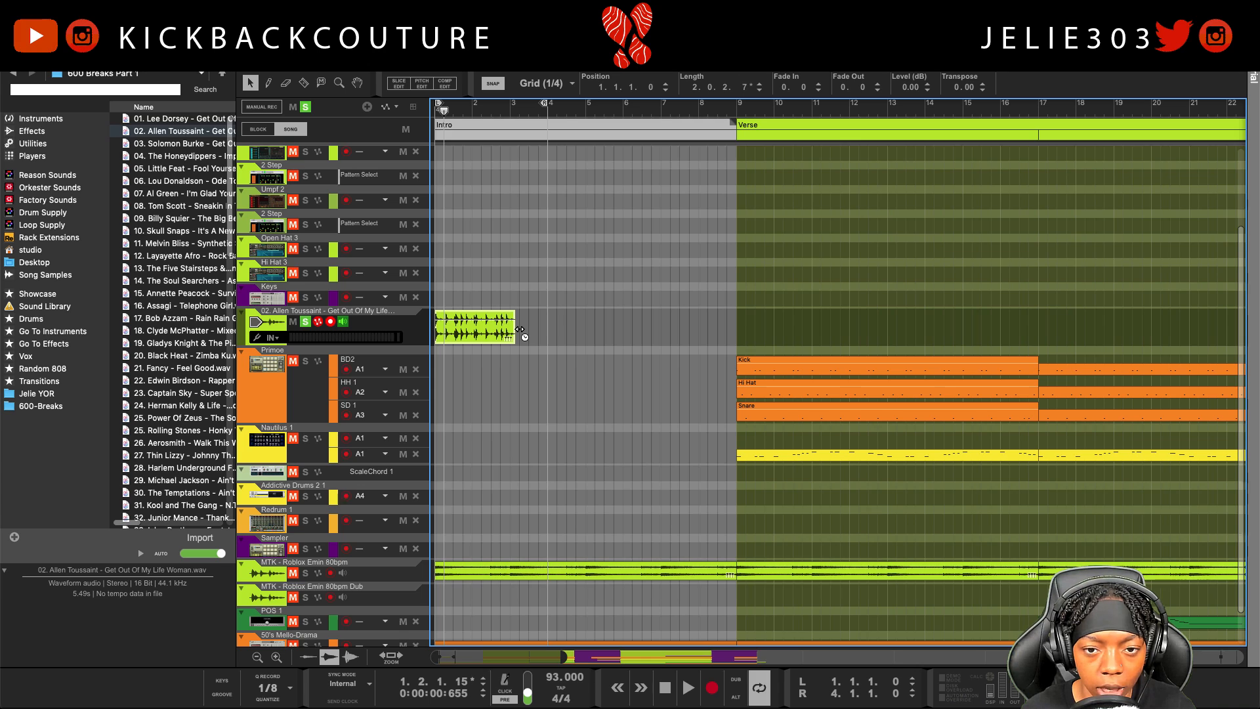
pyautogui.moveTo(519, 328)
pyautogui.mouseDown()
pyautogui.moveTo(545, 329)
pyautogui.moveTo(514, 330)
pyautogui.mouseUp()
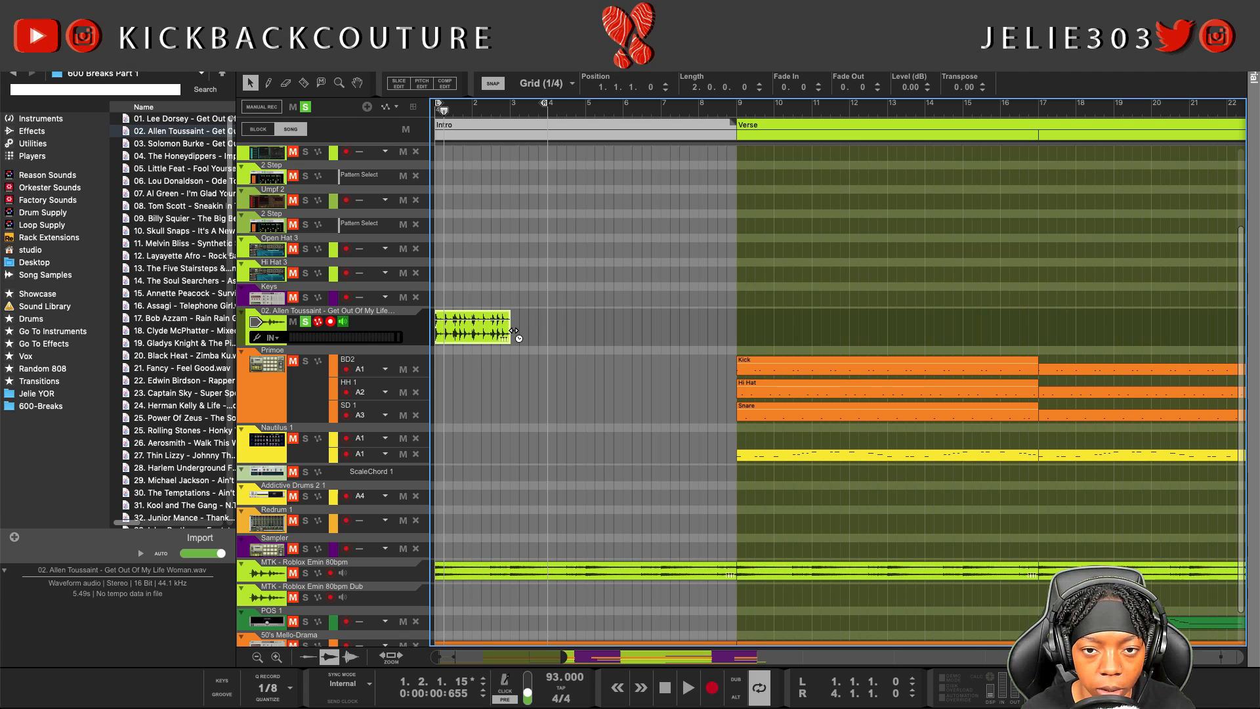
# Set the sequencer's snap value to Bar
pyautogui.click(538, 83)
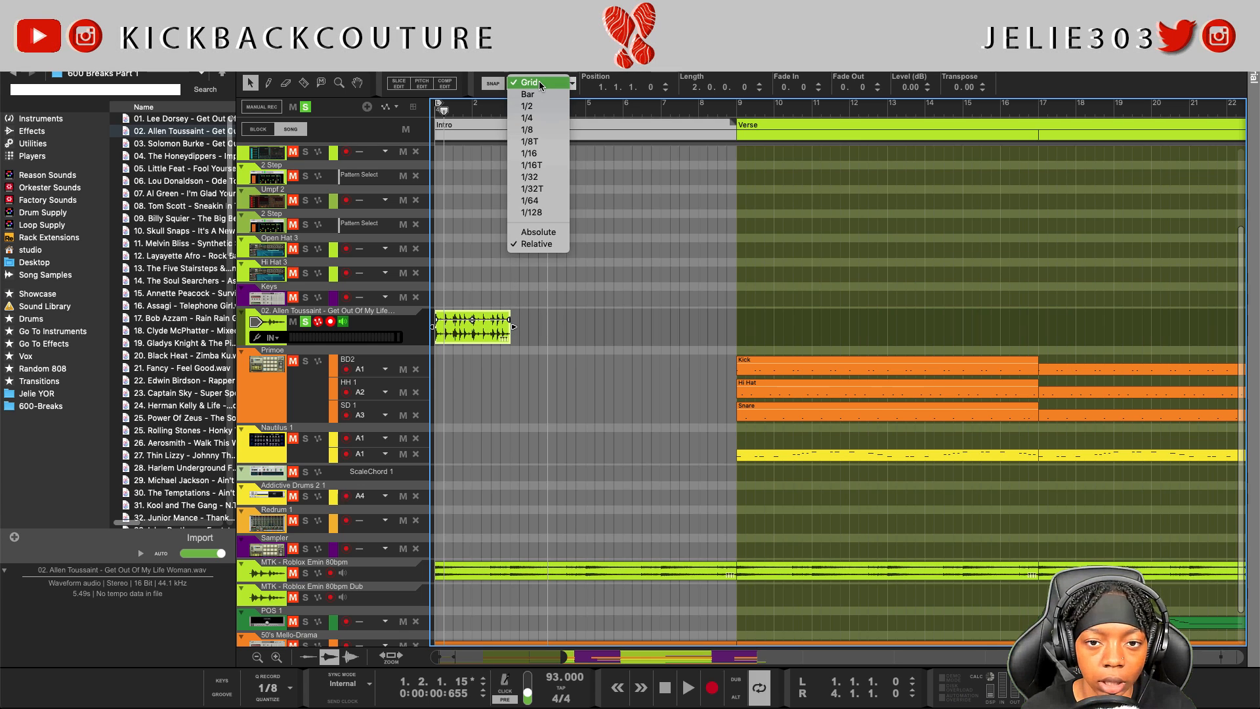
pyautogui.click(537, 97)
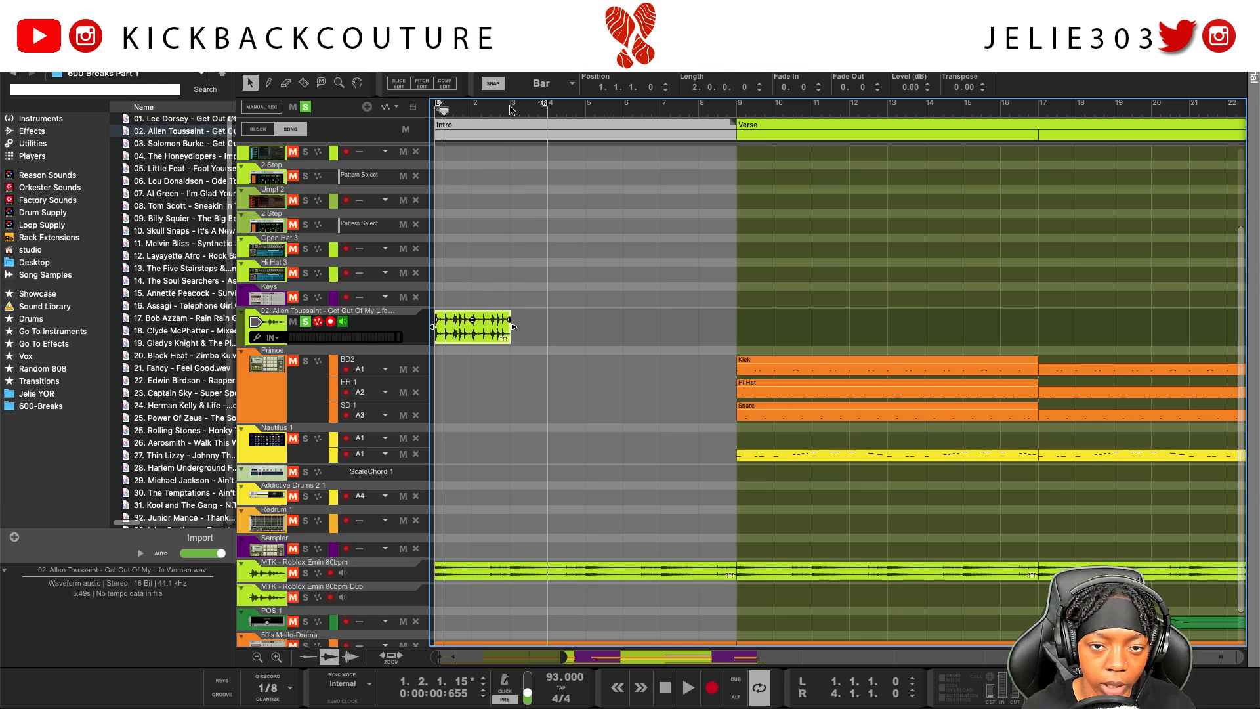
# Set the loop to the Allen Toussaint drum break clip and bounce the clip to a REX loop
pyautogui.click(474, 333)
pyautogui.press('p')
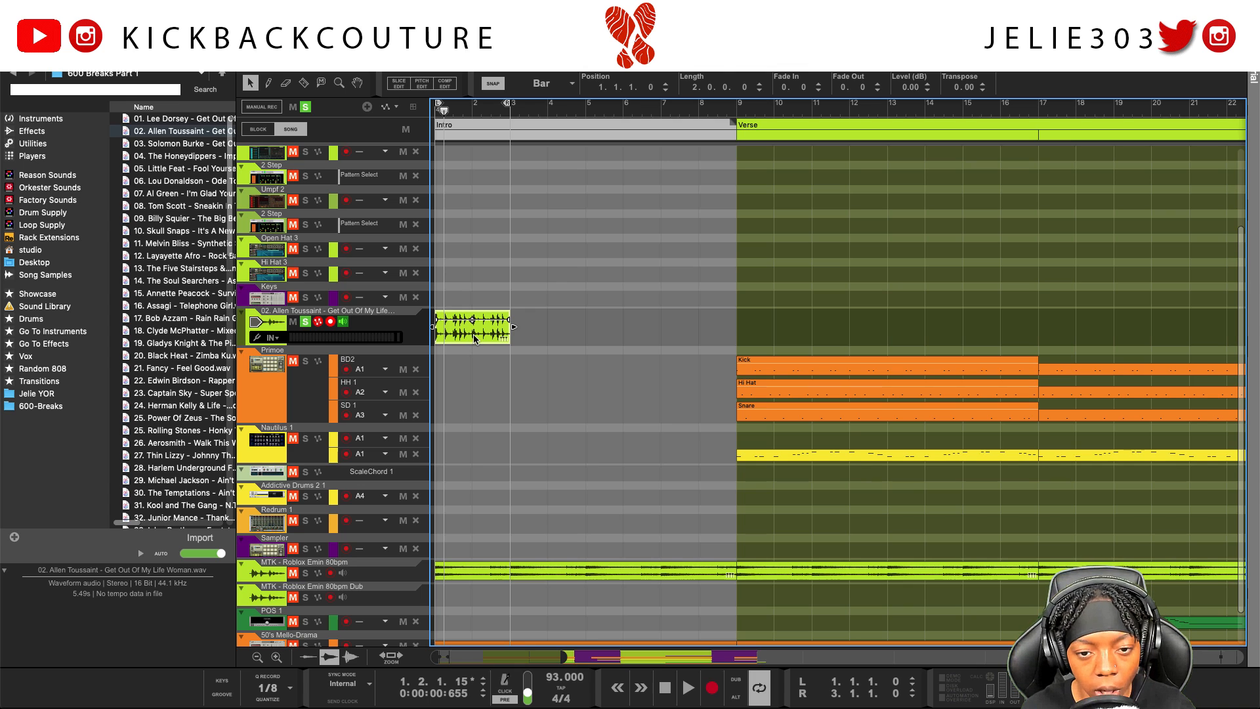
pyautogui.doubleClick(475, 339)
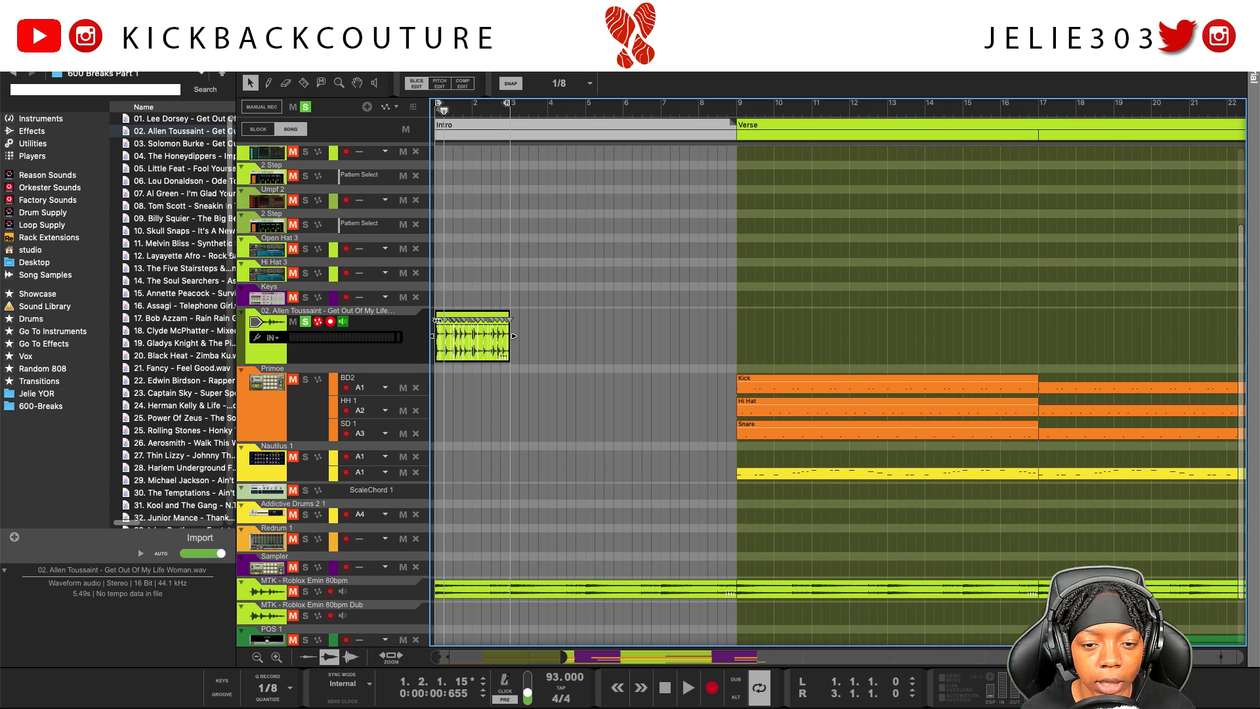
pyautogui.rightClick(470, 321)
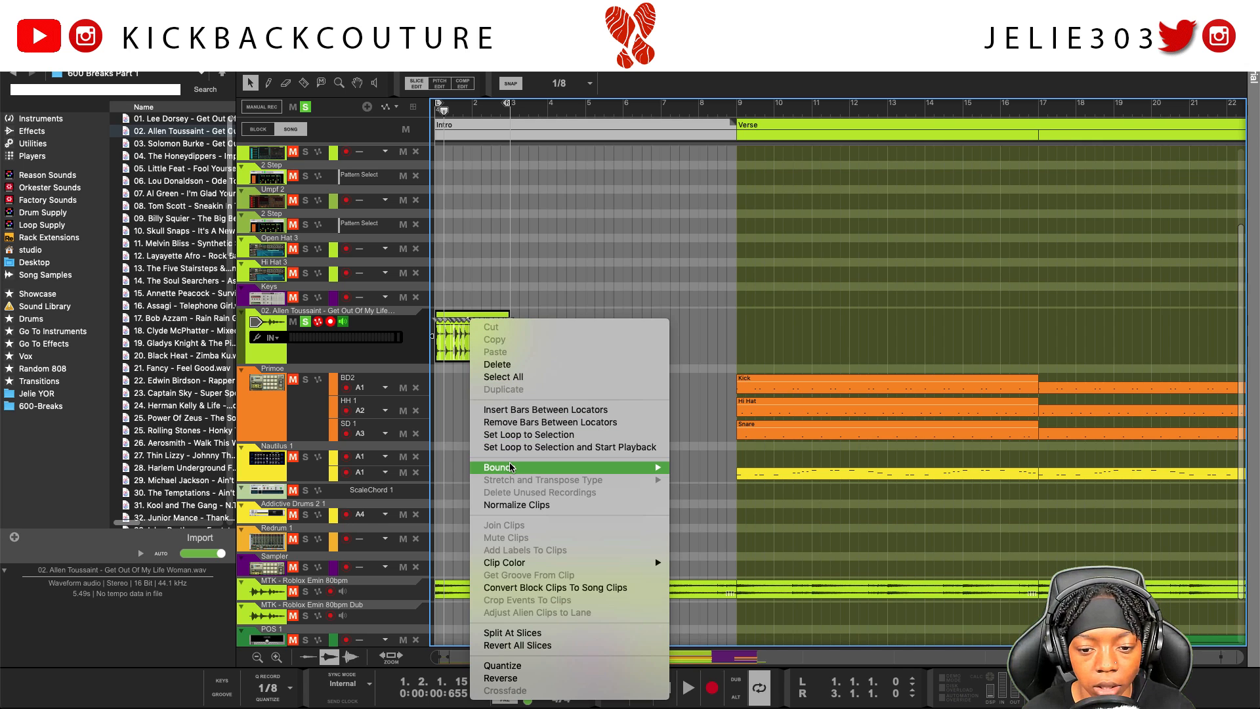
pyautogui.moveTo(511, 467)
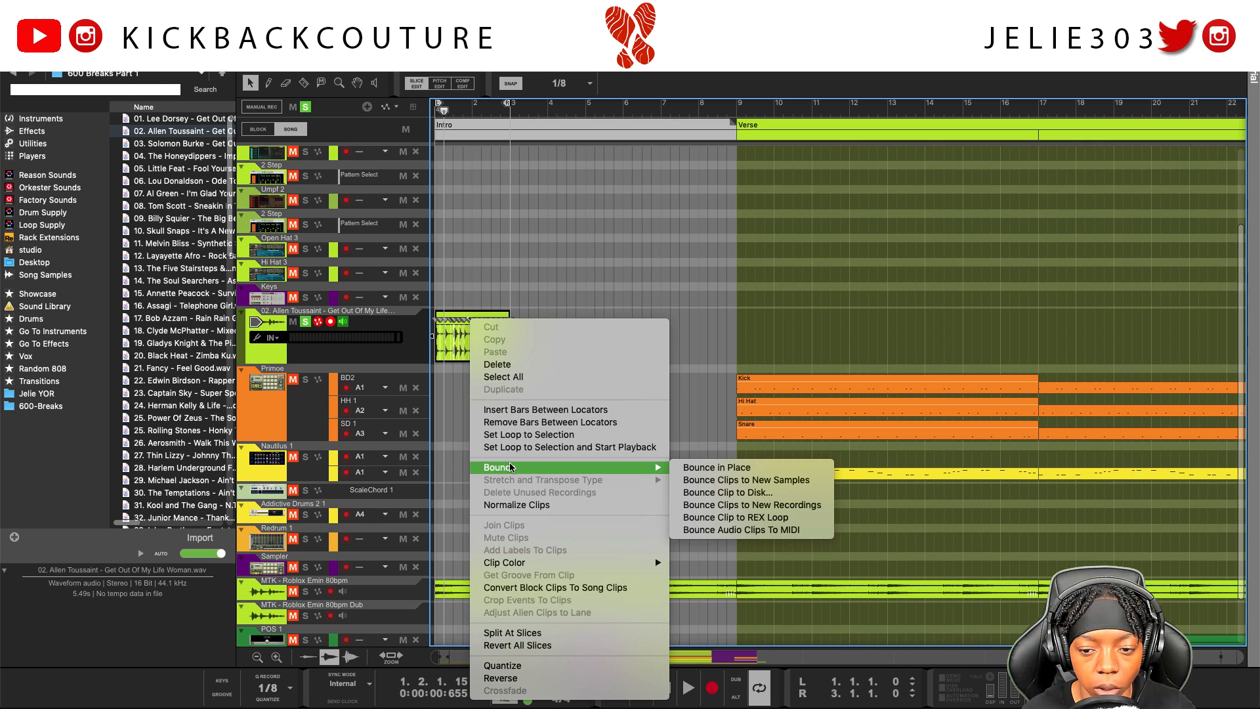
pyautogui.click(738, 518)
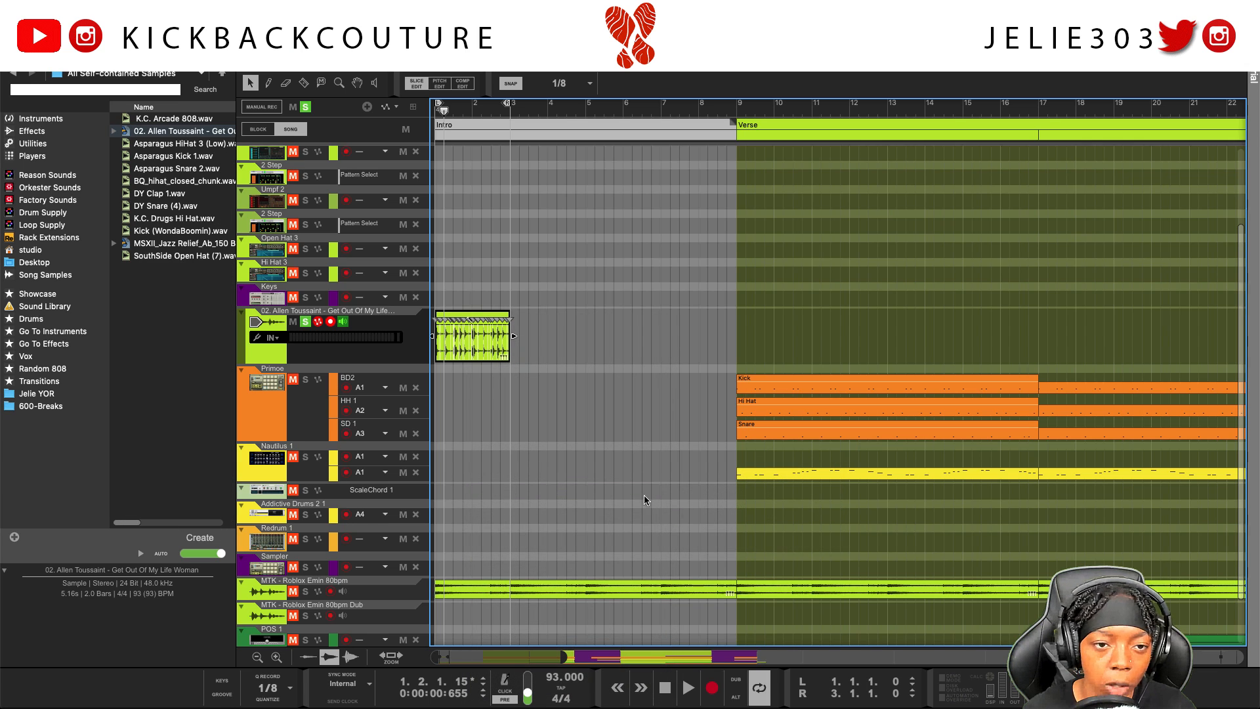
# Load the bounced Allen Toussaint REX loop into a new Dr. OctoRex and copy its loop to the track
pyautogui.press('F6')
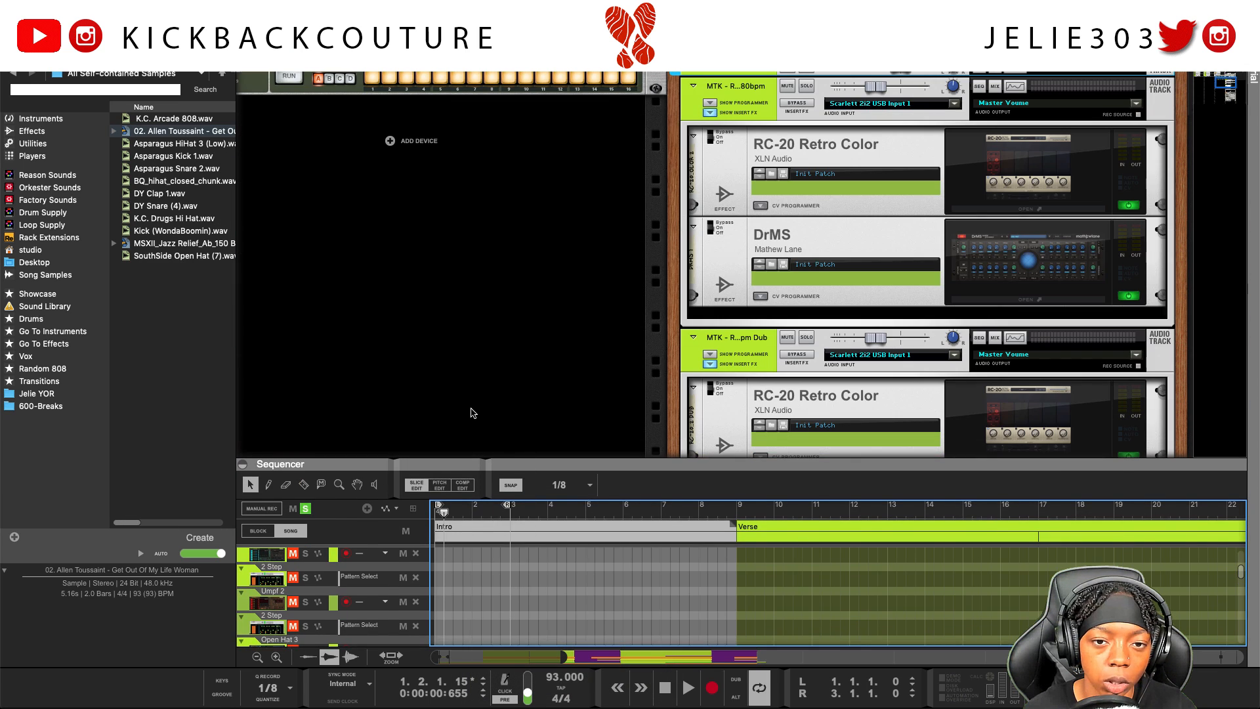
pyautogui.moveTo(174, 131); pyautogui.dragTo(436, 246)
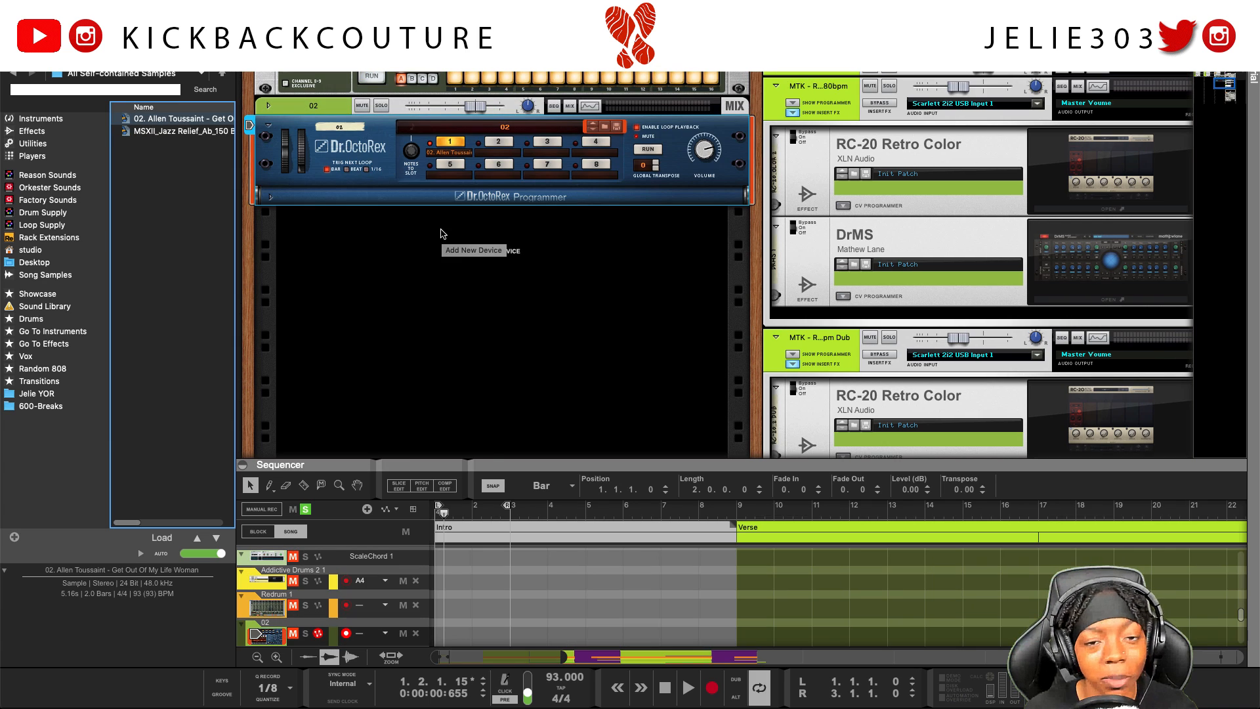
pyautogui.click(271, 197)
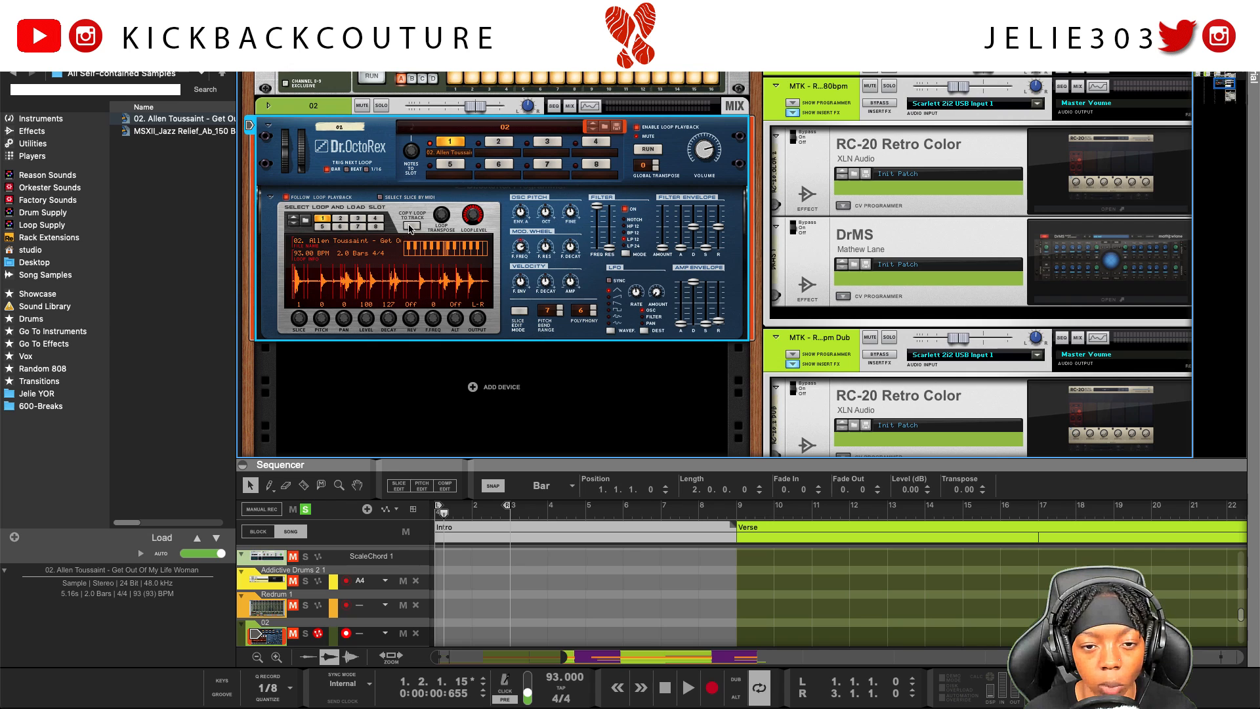
pyautogui.click(272, 198)
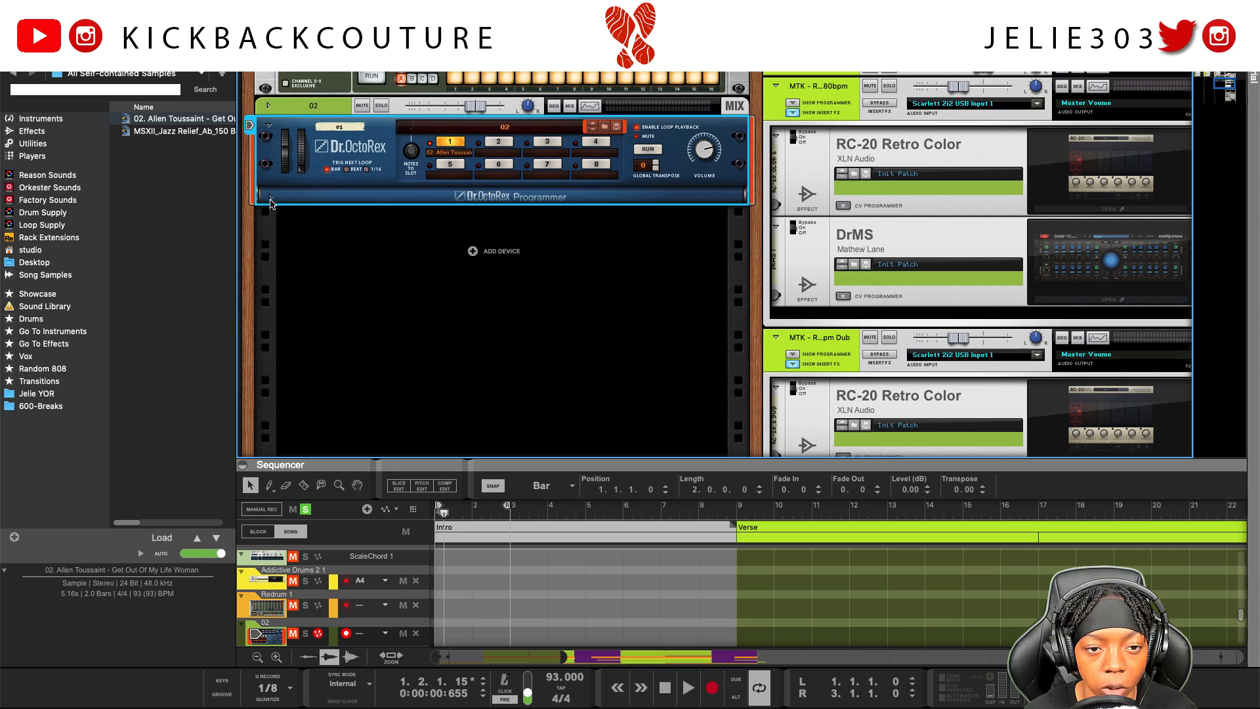
pyautogui.click(272, 198)
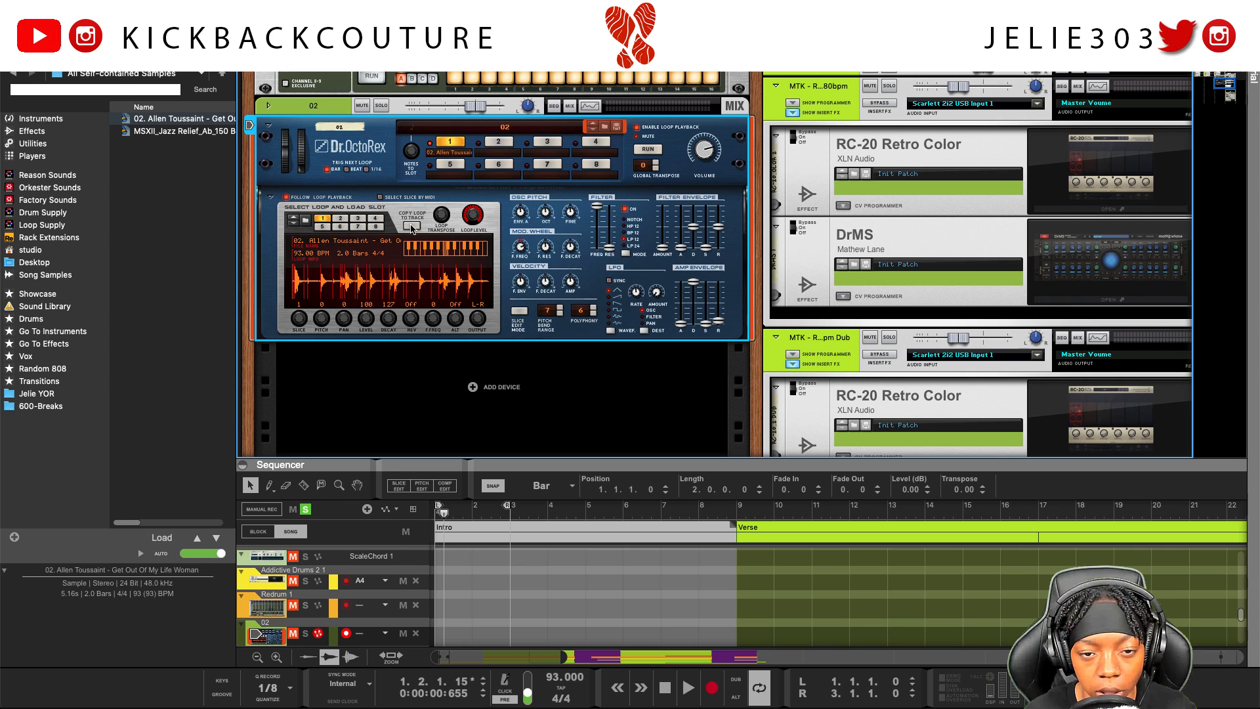
pyautogui.click(412, 226)
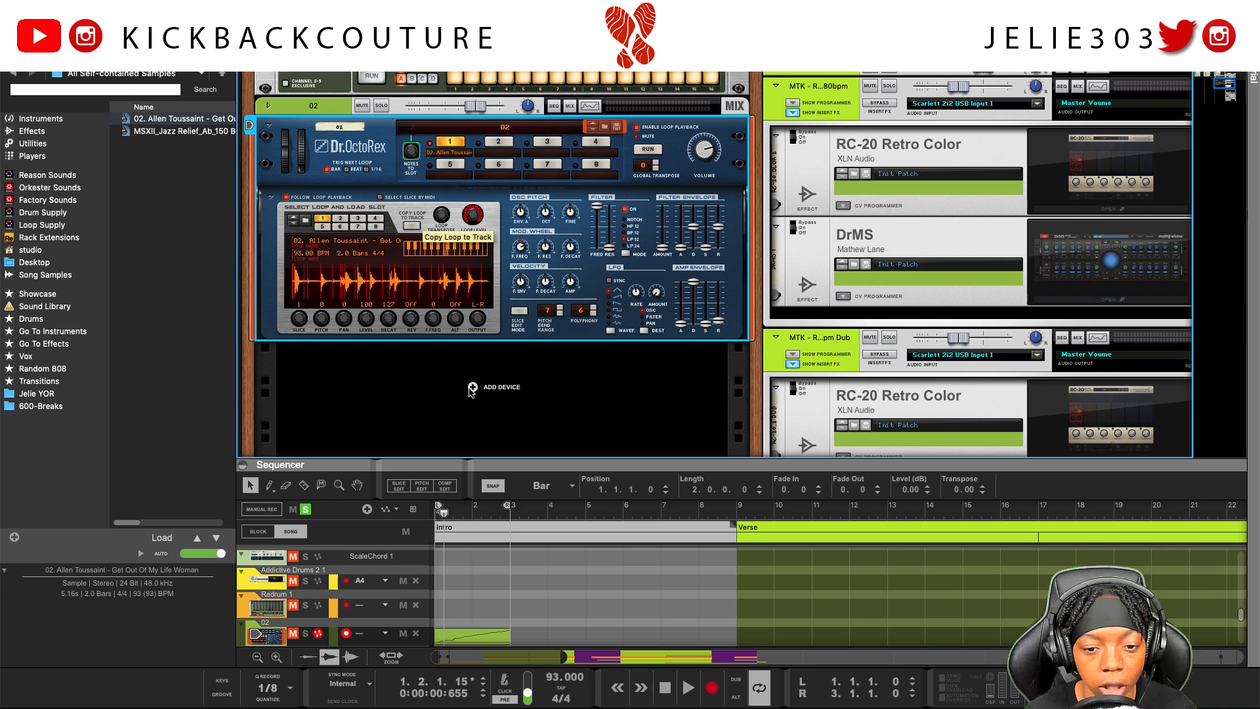
# Enlarge the sequencer and inspect the slice notes and velocities inside the two-bar Dr. OctoRex clip
pyautogui.moveTo(483, 462); pyautogui.dragTo(484, 222)
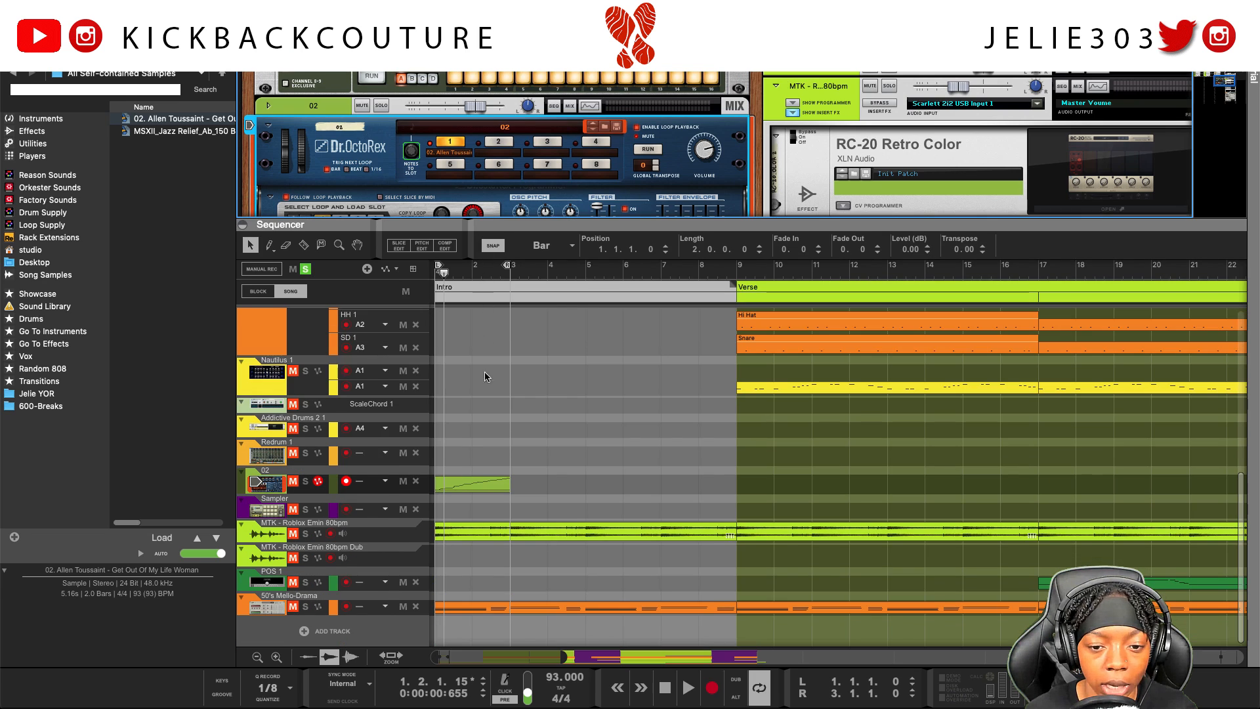
pyautogui.doubleClick(479, 483)
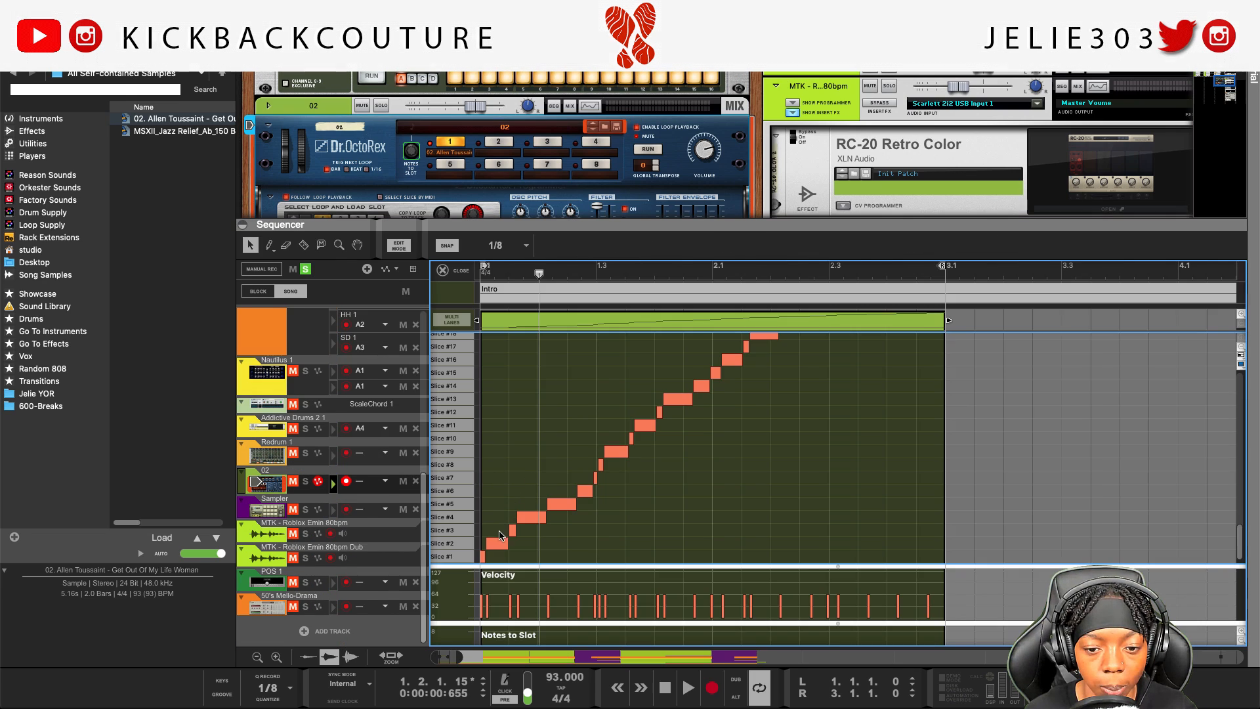
pyautogui.click(442, 270)
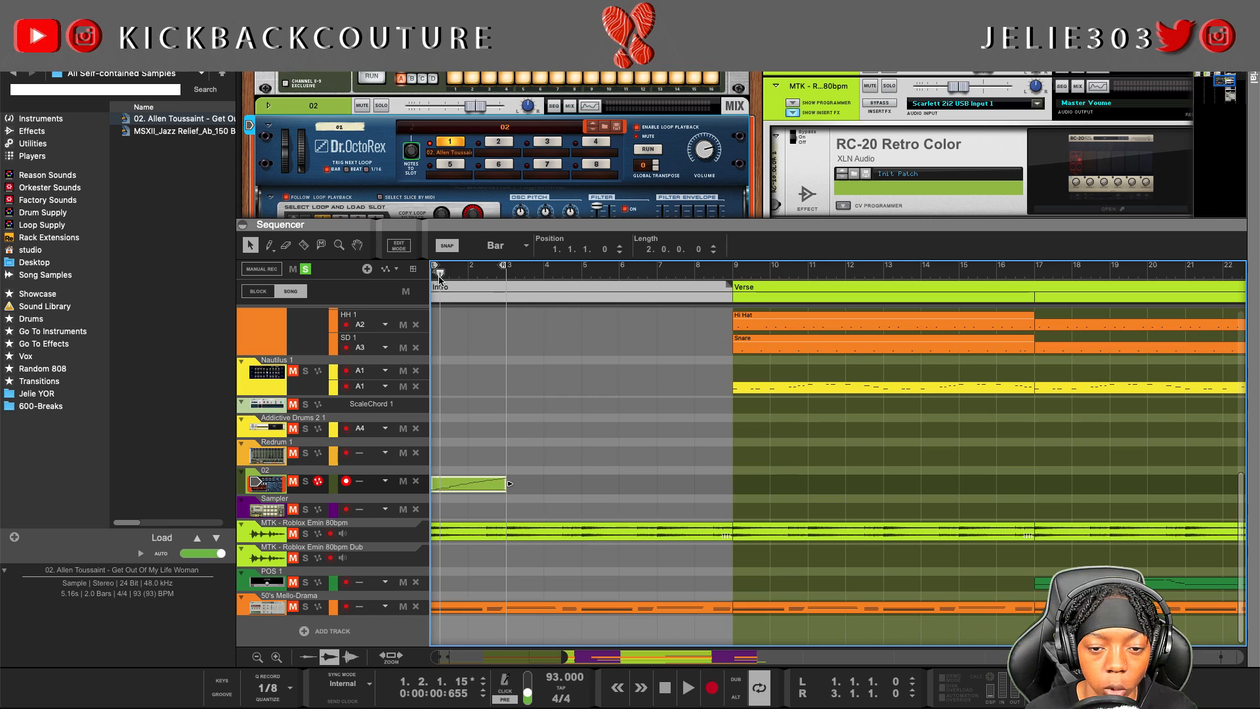
# Get the groove from the Dr. OctoRex clip and show the ReGroove Mixer with the browser hidden
pyautogui.rightClick(468, 483)
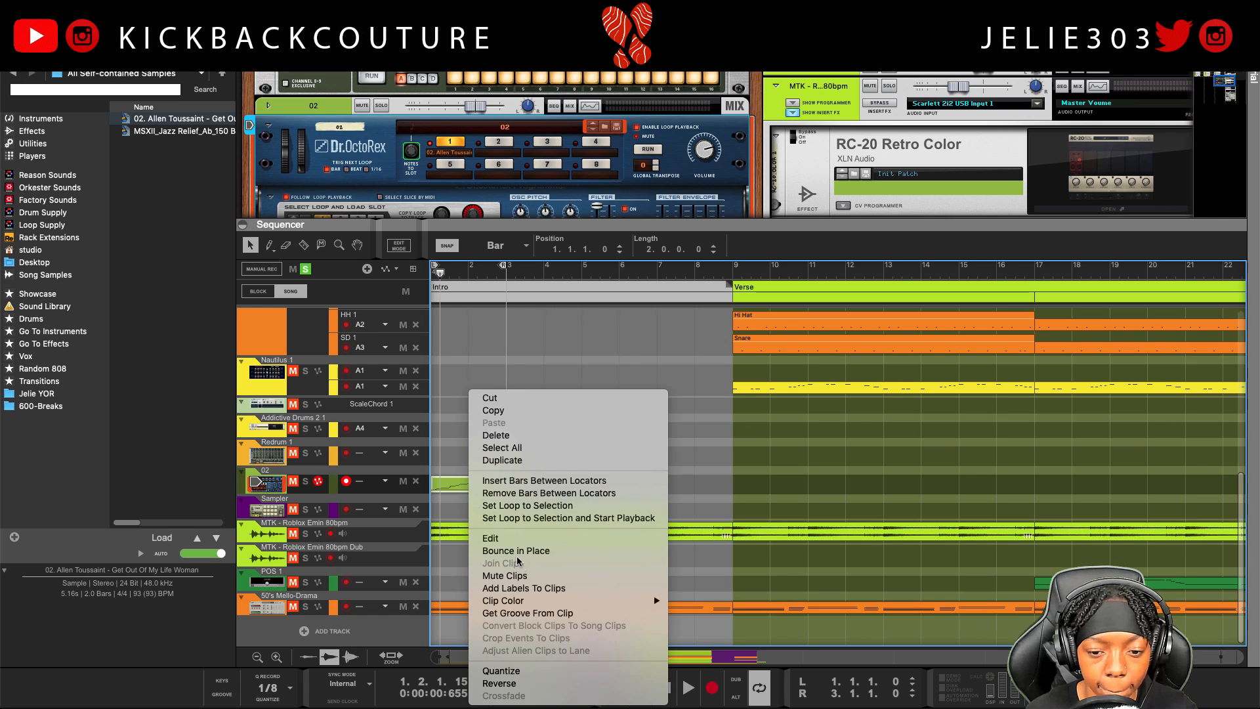
pyautogui.click(542, 612)
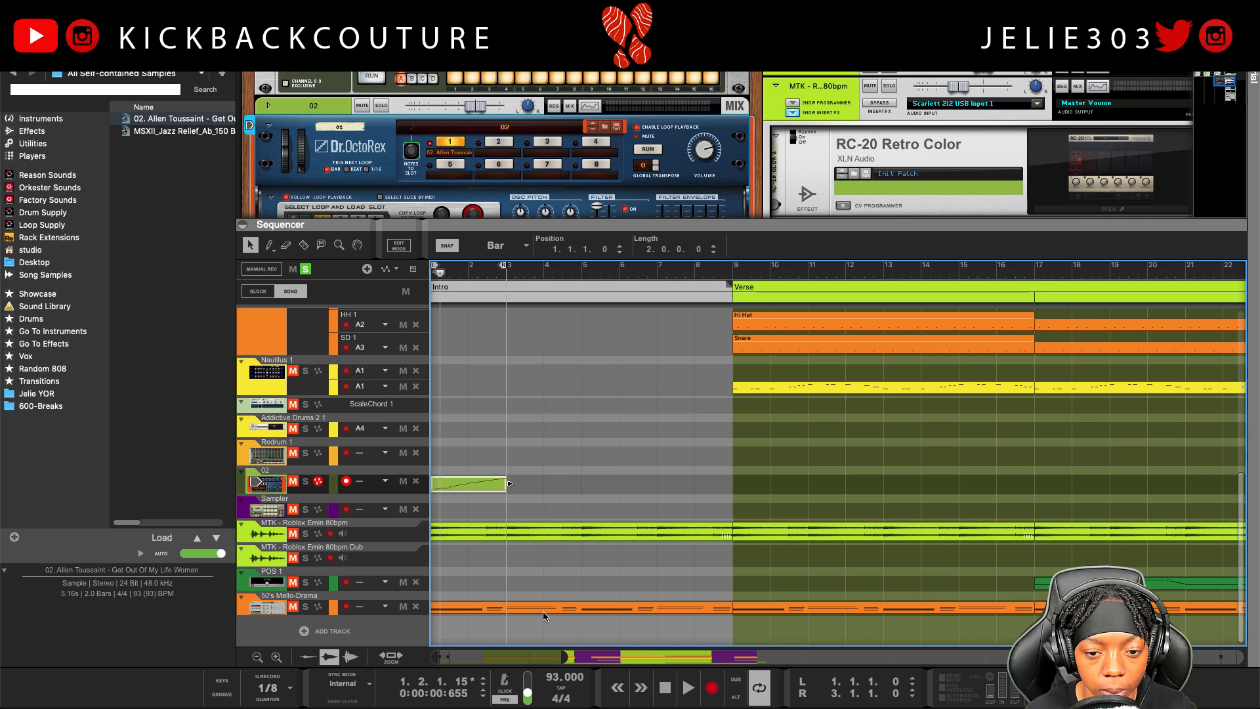
pyautogui.click(226, 695)
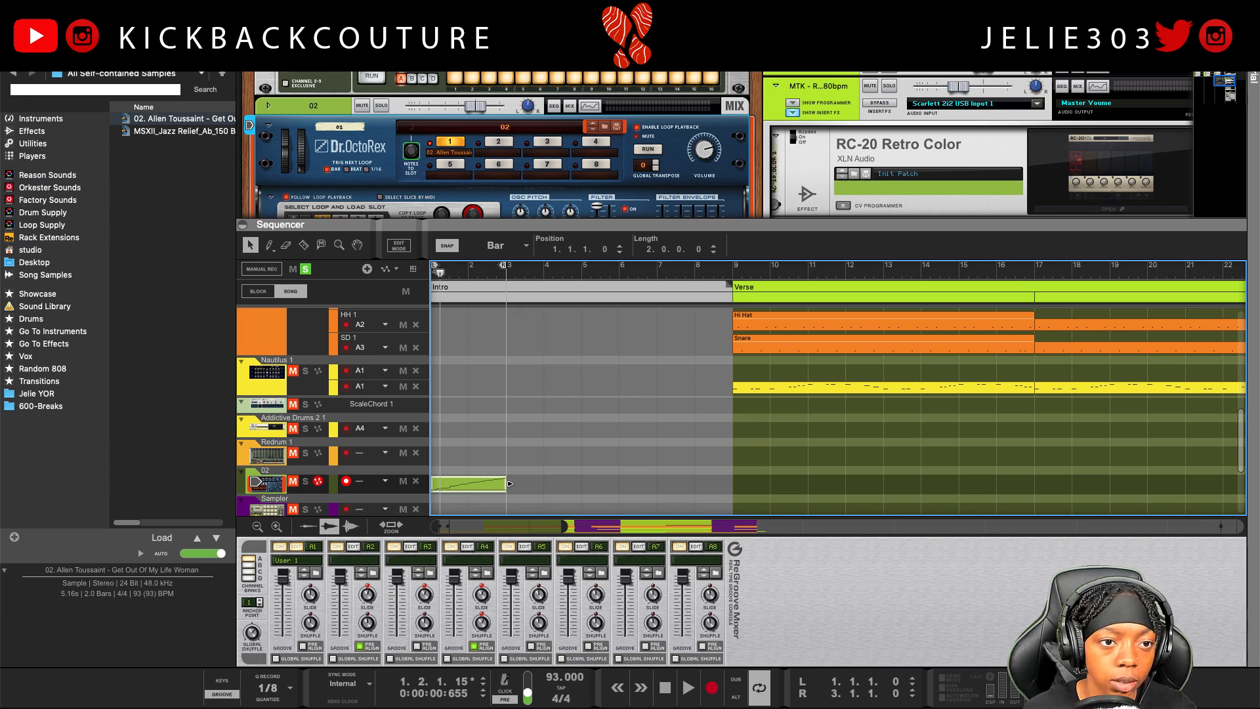
pyautogui.press('F3')
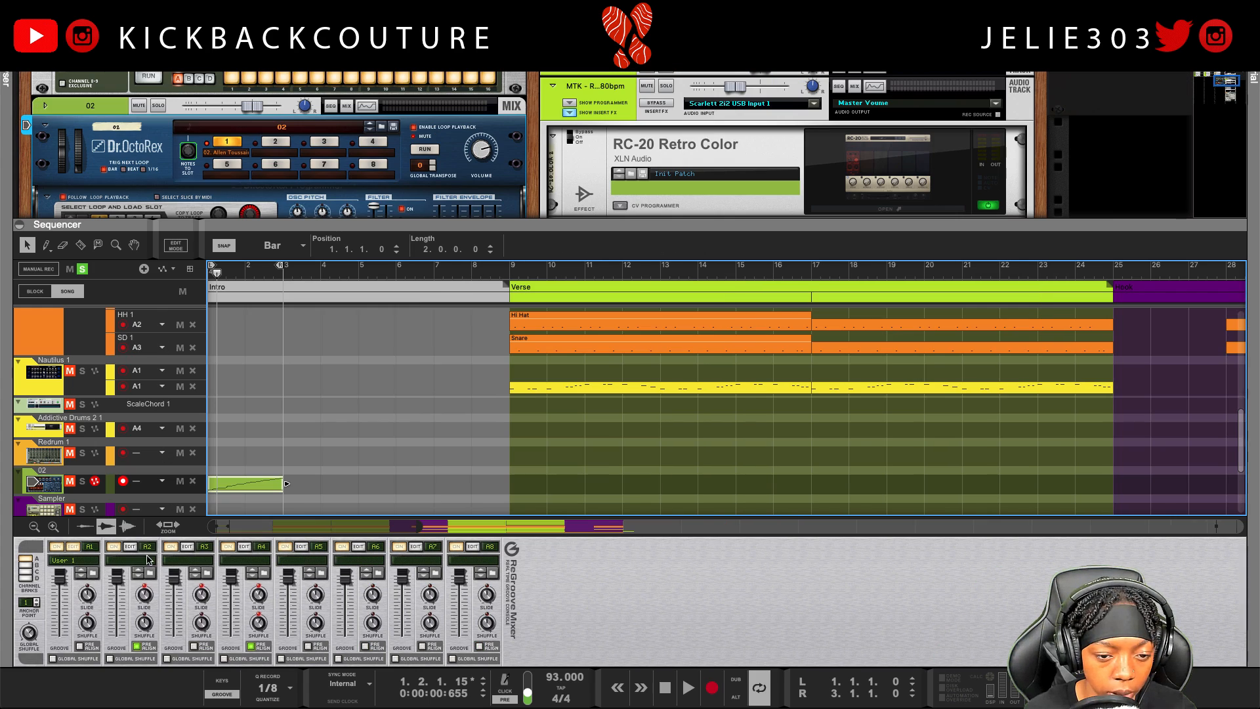
# Mute the Dr. OctoRex mix channel and the Allen Toussaint audio clip
pyautogui.scroll(-3, 241, 485)
pyautogui.click(138, 105)
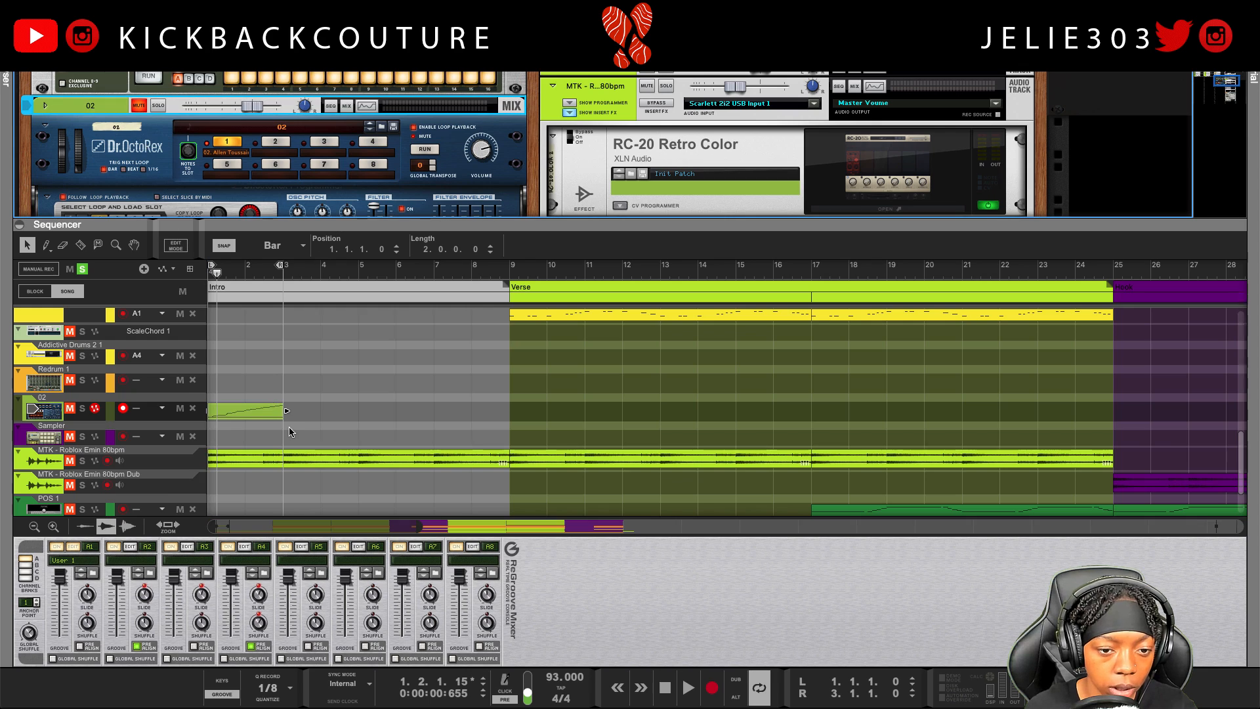
pyautogui.scroll(-1, 309, 415)
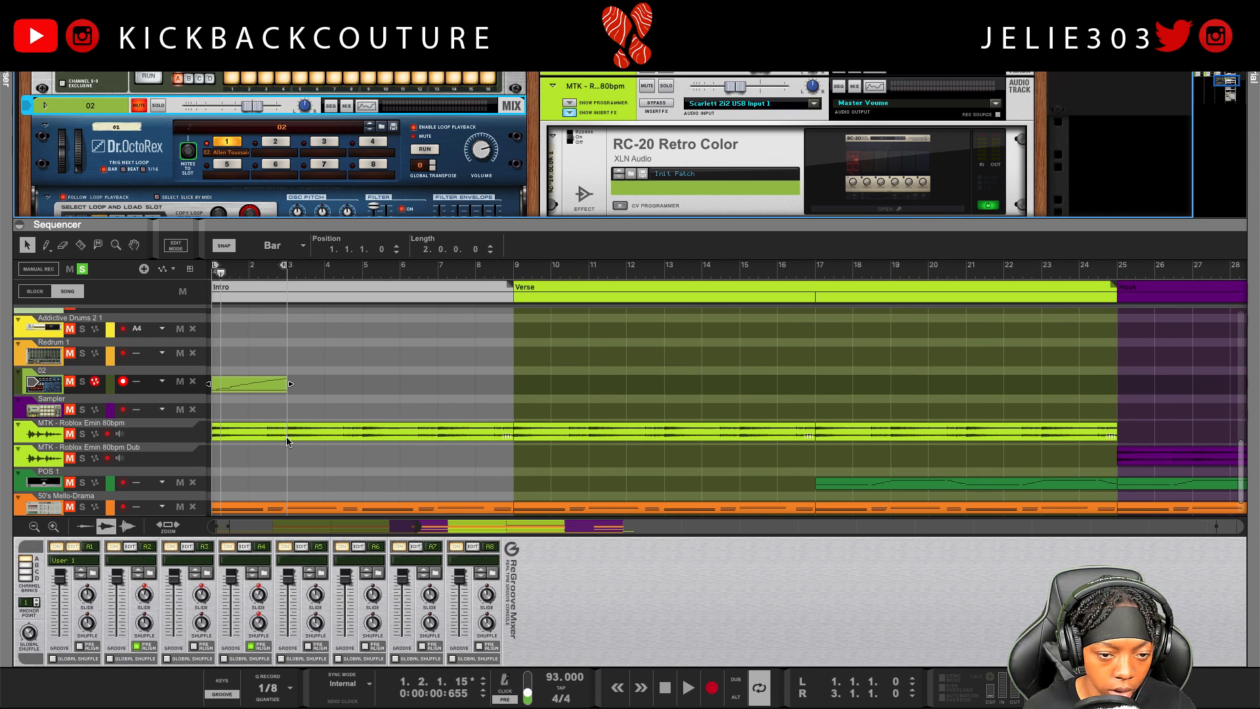
pyautogui.scroll(5, 287, 441)
pyautogui.click(263, 468)
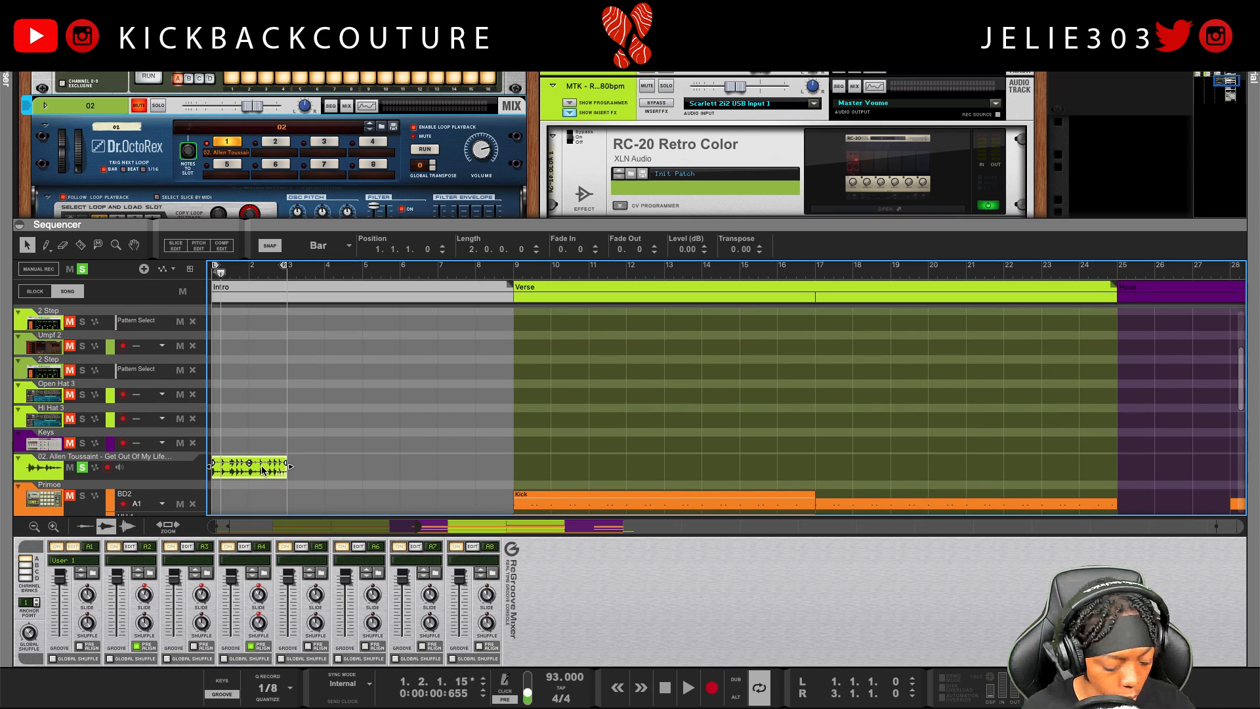
pyautogui.press('m')
# Expand the sequencer over the rack and clear all track solos
pyautogui.moveTo(345, 224); pyautogui.dragTo(302, 73)
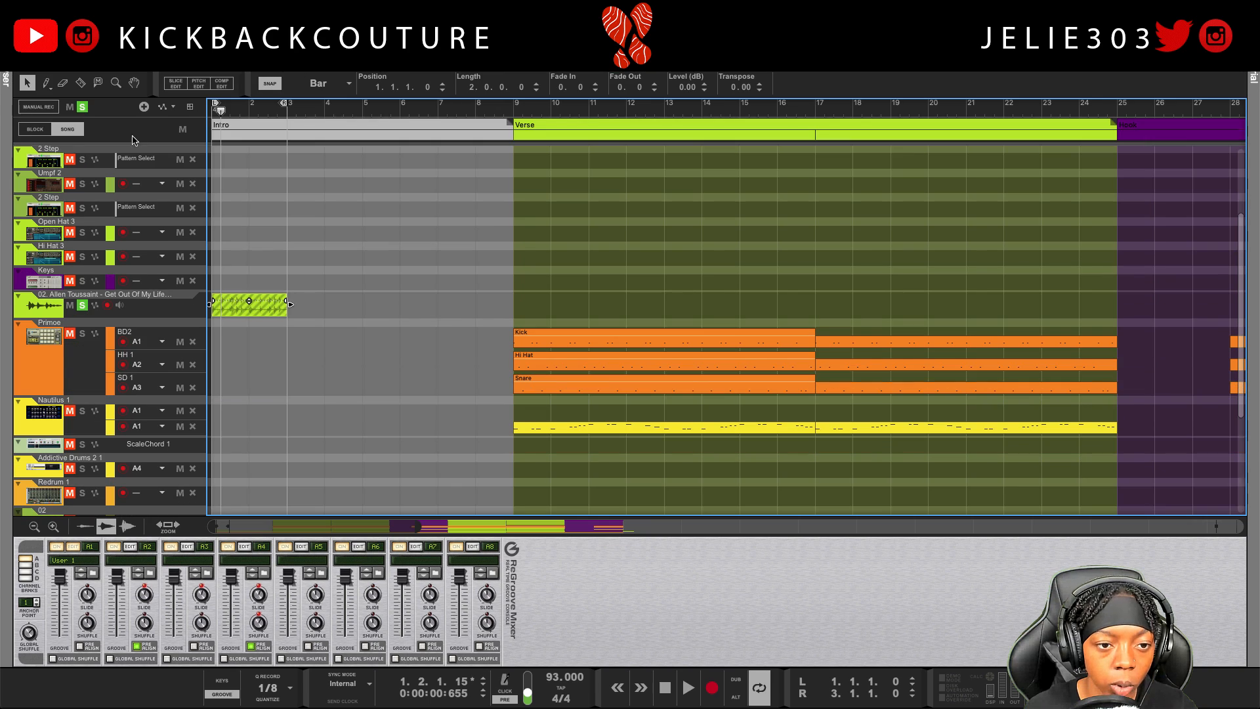
pyautogui.click(82, 107)
pyautogui.scroll(-3, 261, 387)
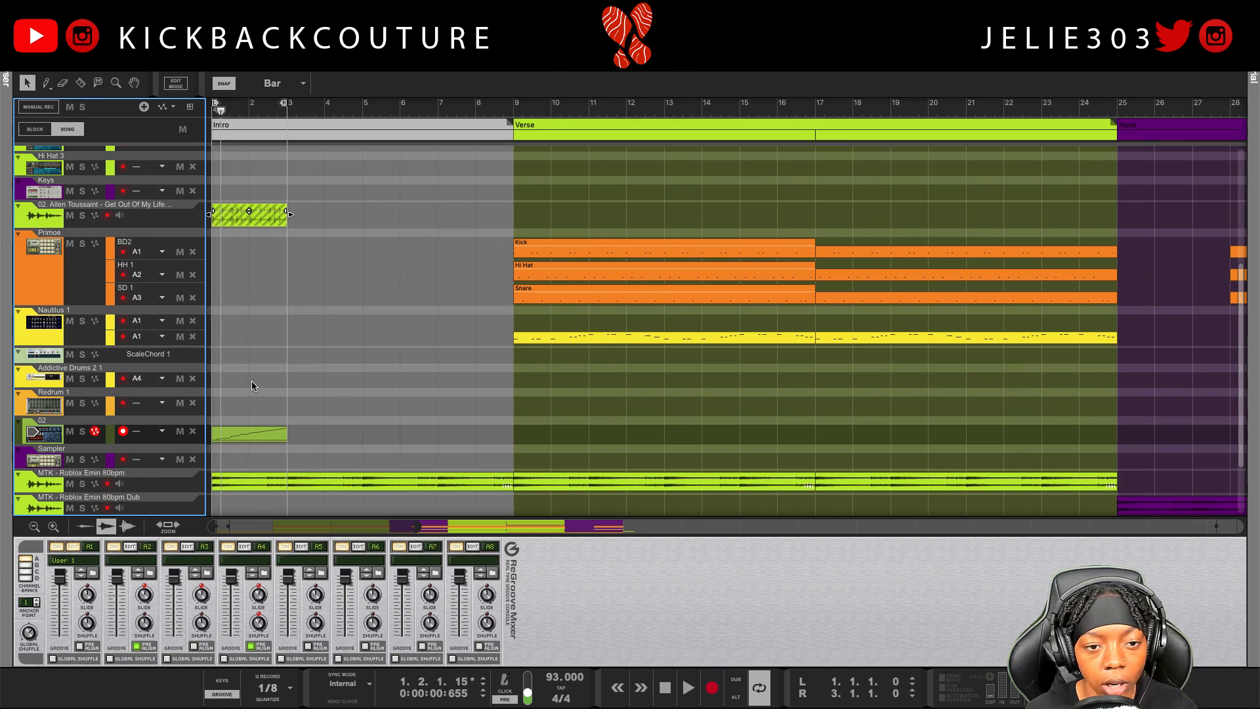
pyautogui.scroll(-1, 243, 394)
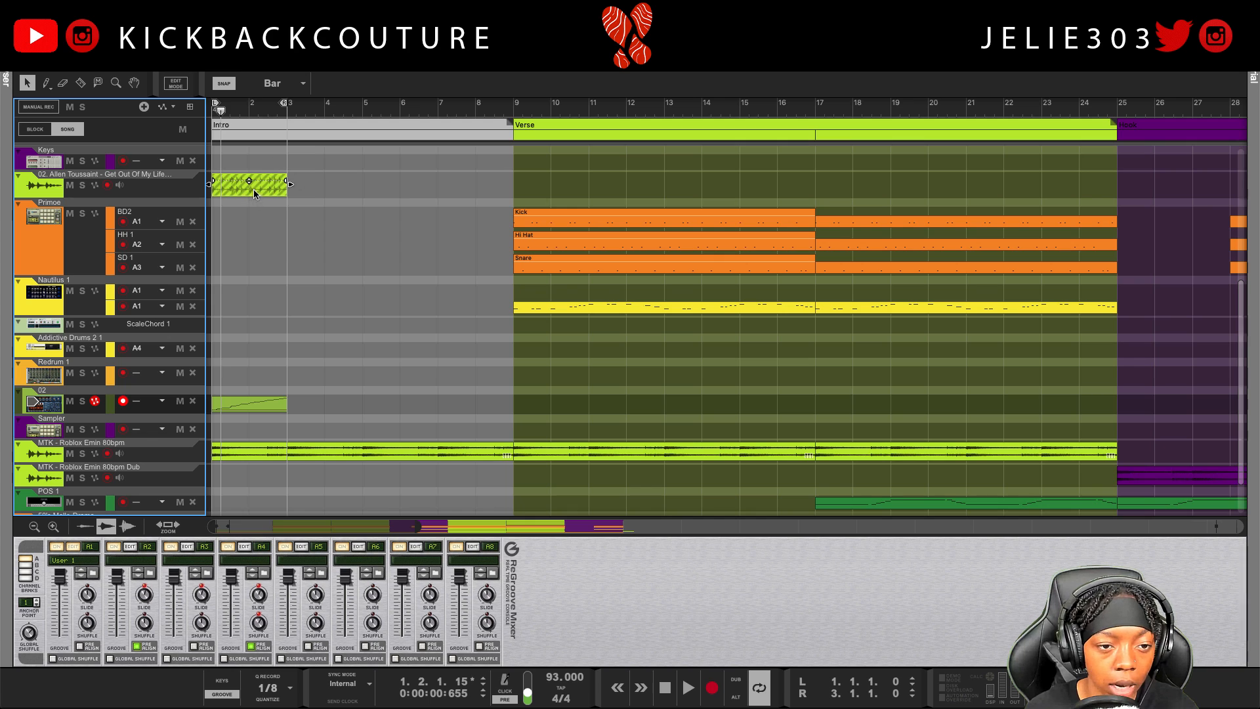
pyautogui.scroll(-1, 283, 337)
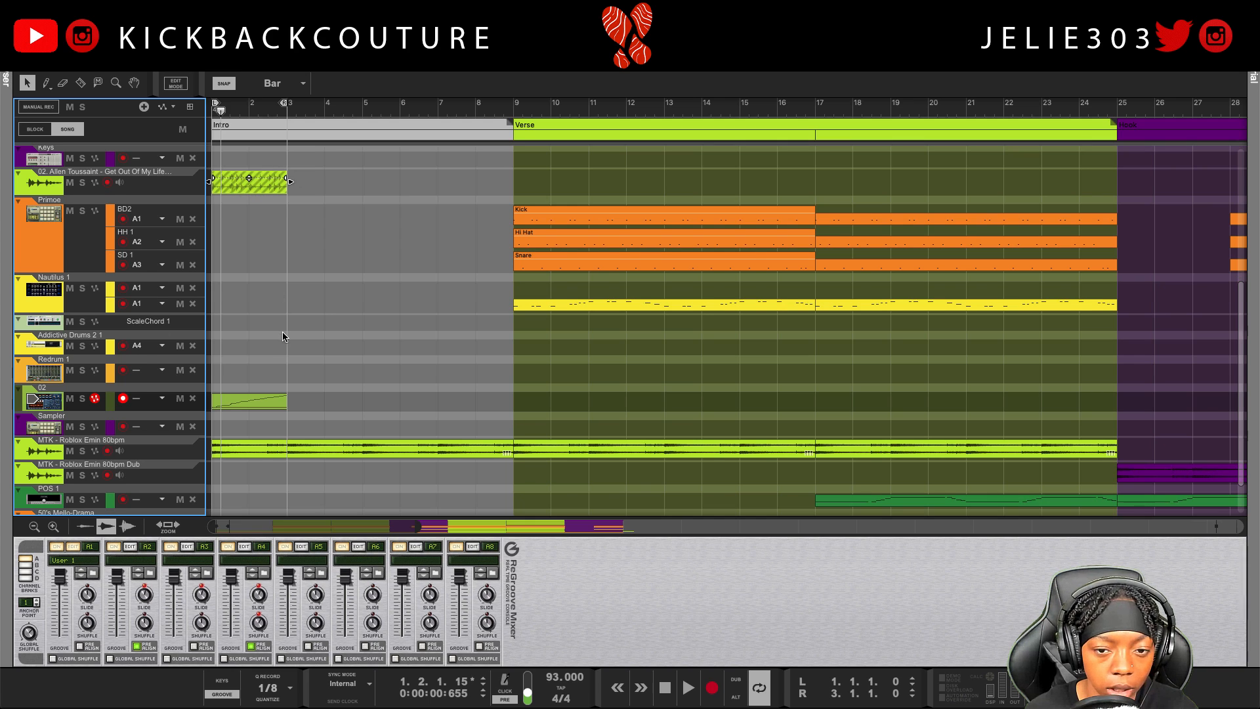
# Set the loop locators around the Verse, from bar 9 to bar 25
pyautogui.scroll(1, 488, 266)
pyautogui.keyDown('alt'); pyautogui.click(517, 103); pyautogui.keyUp('alt')
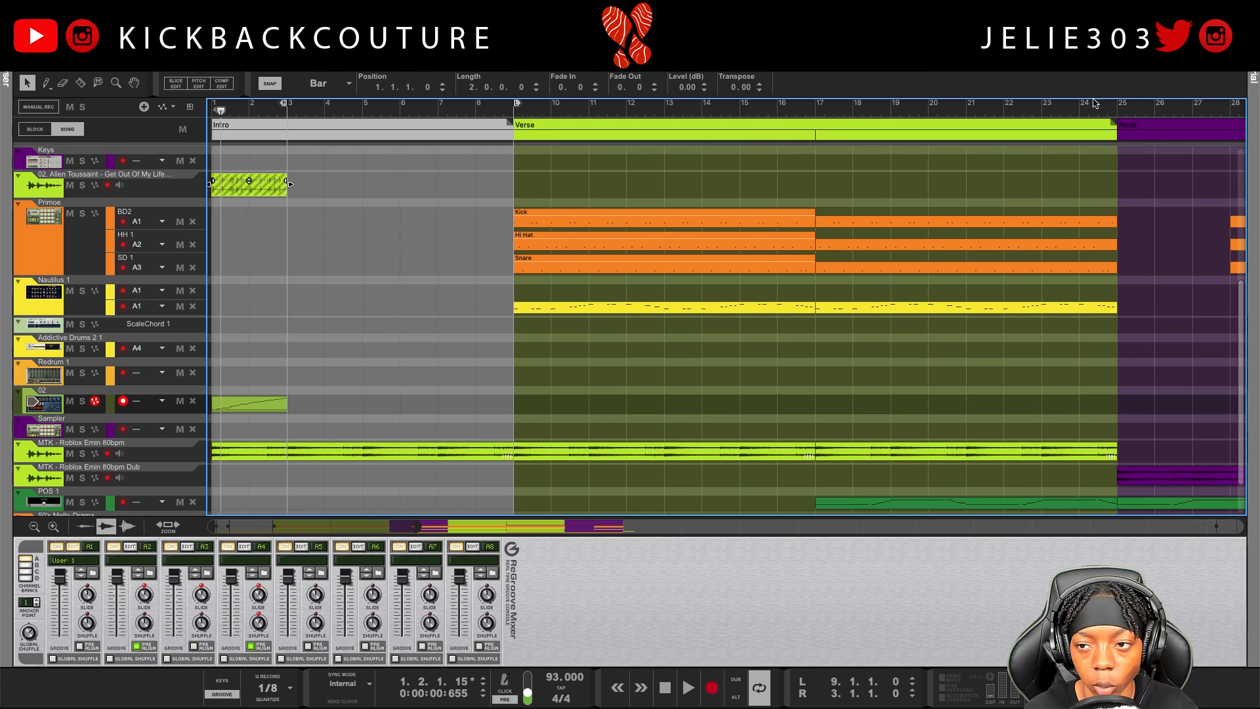
pyautogui.keyDown('ctrl'); pyautogui.click(1117, 105); pyautogui.keyUp('ctrl')
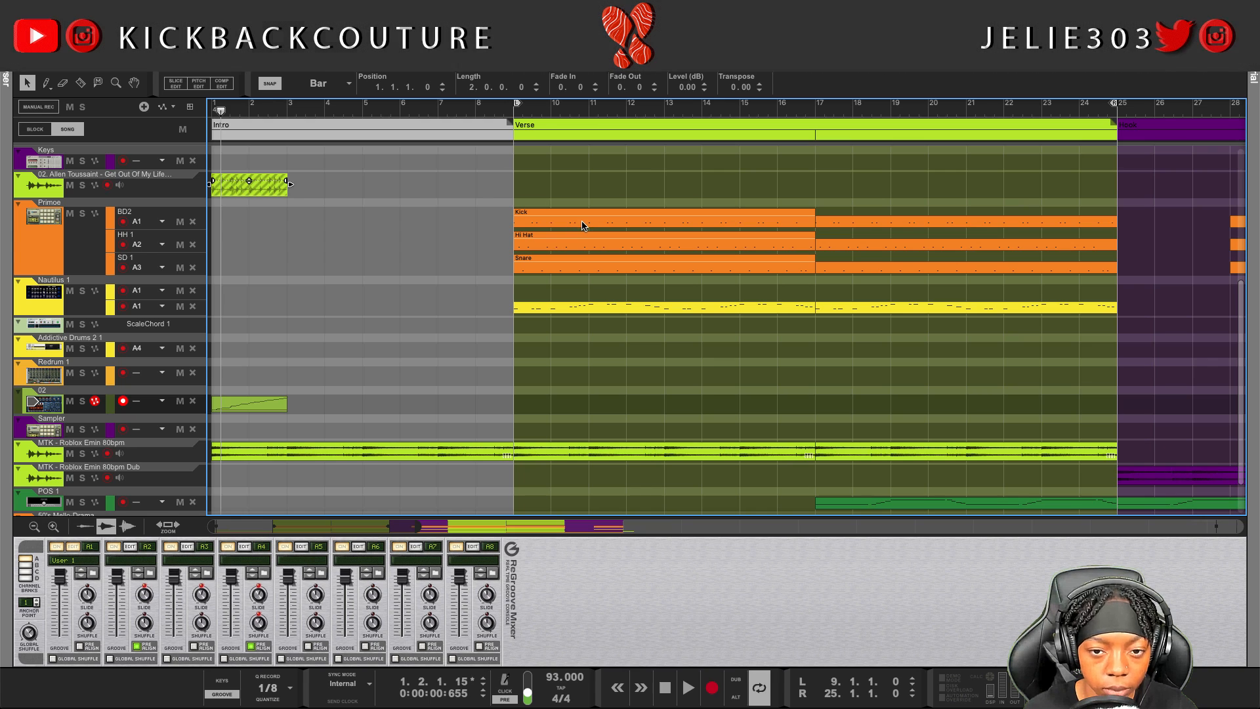
# Check the ReGroove channel assignment options for the HH 1 lane on the Kong drum track, keeping channel A2
pyautogui.click(584, 223)
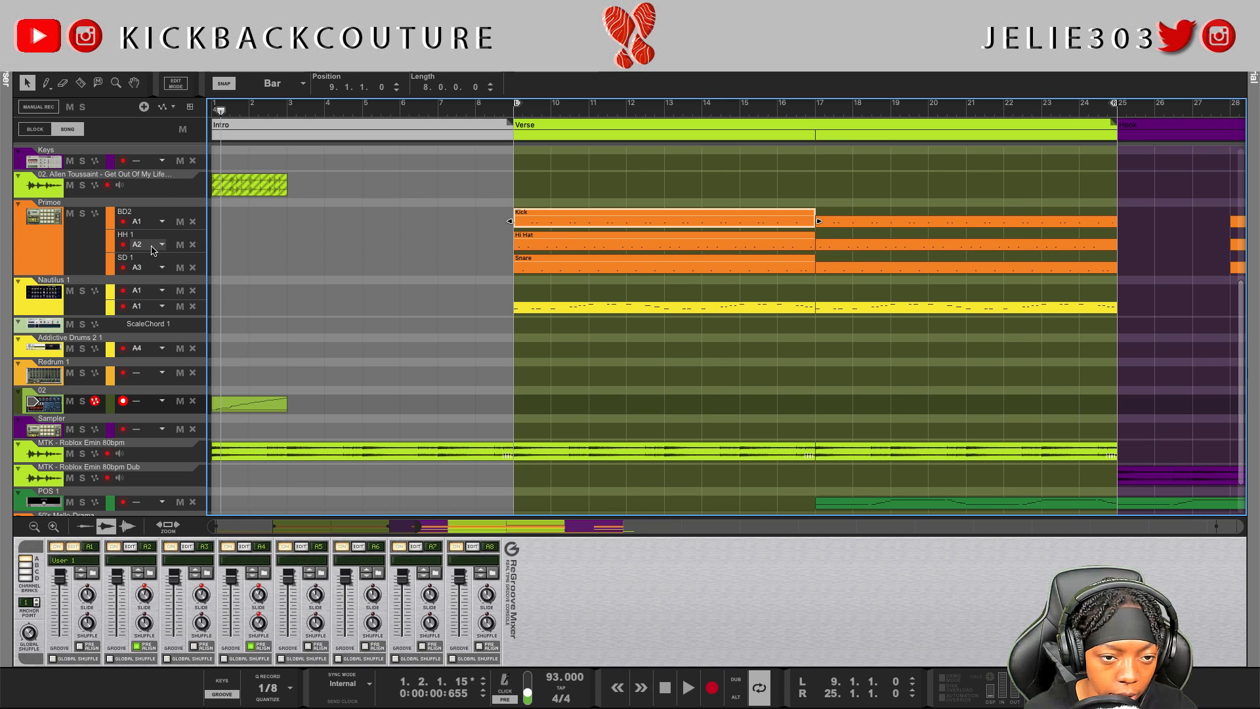
pyautogui.click(144, 245)
pyautogui.moveTo(165, 302)
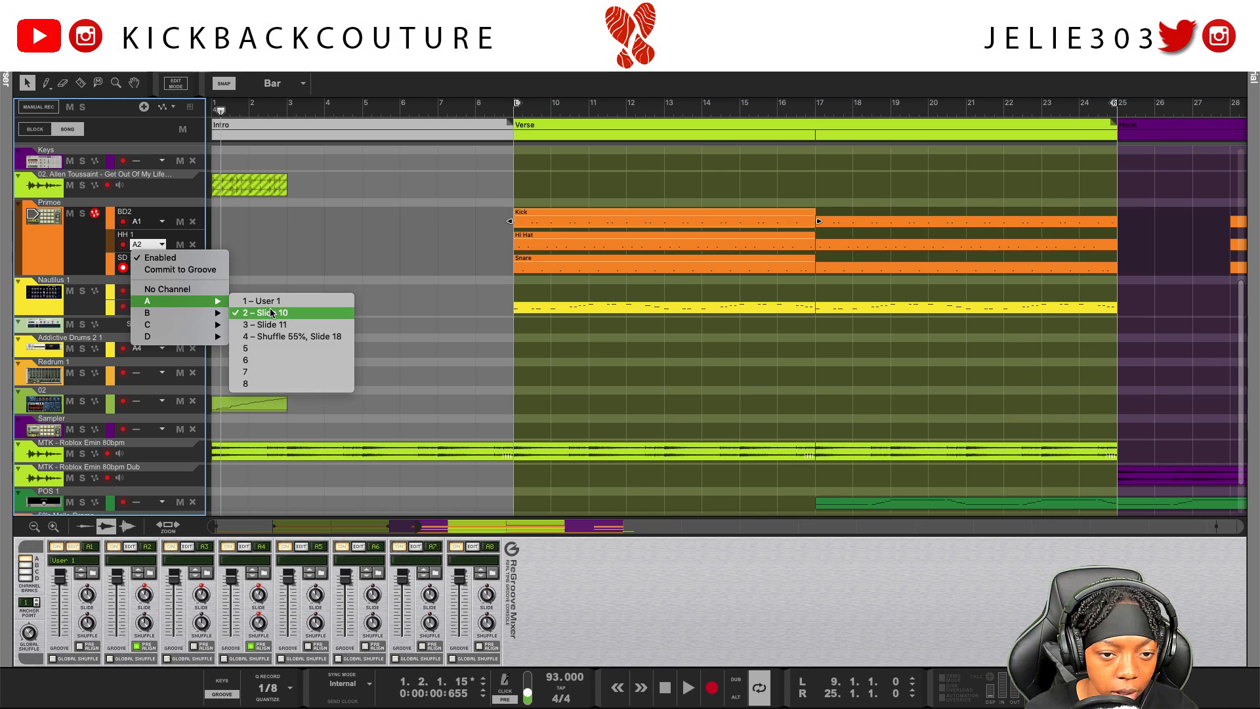
pyautogui.click(277, 288)
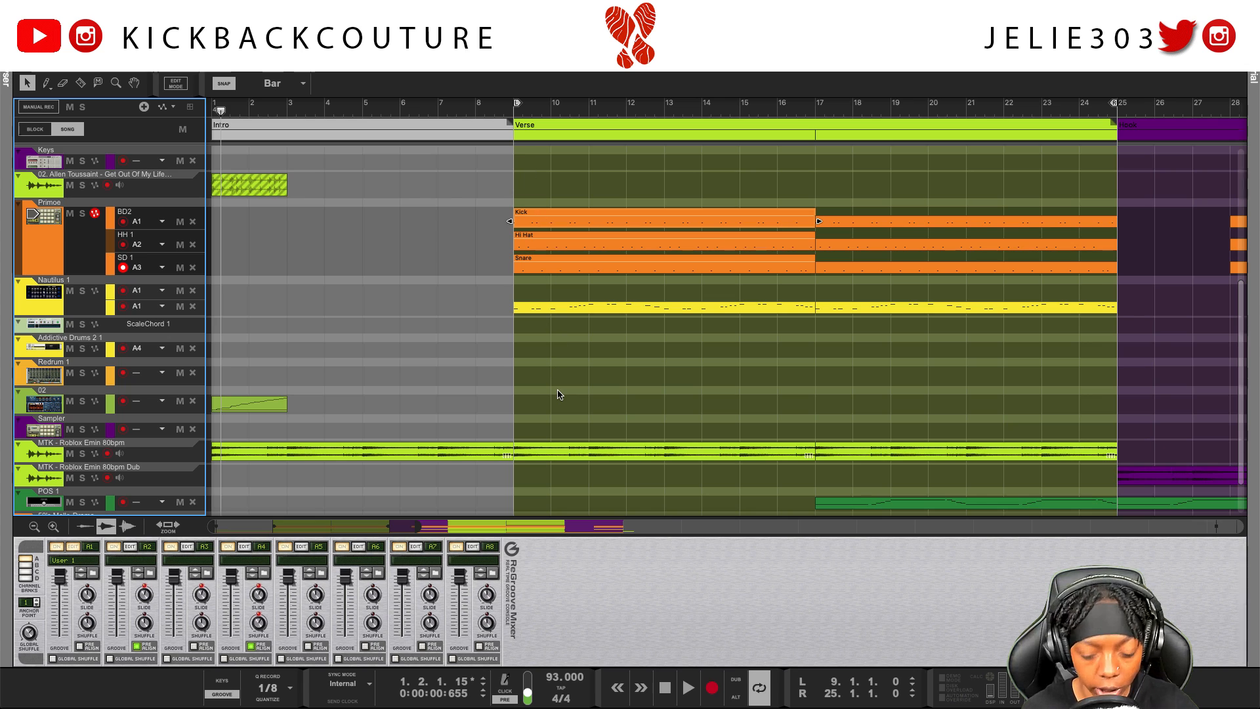
# Play the Verse from bar 9 and check the Dr. OctoRex and Redrum mix channels in the rack
pyautogui.press('KP_1')
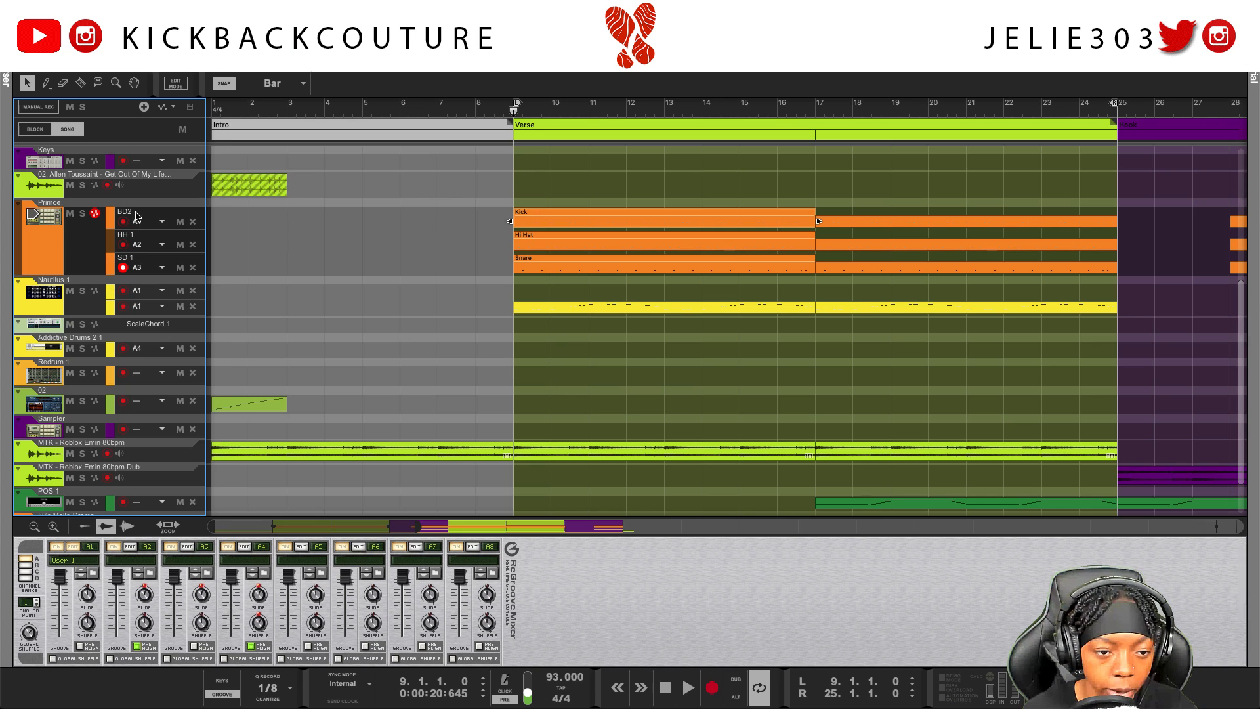
pyautogui.press('space')
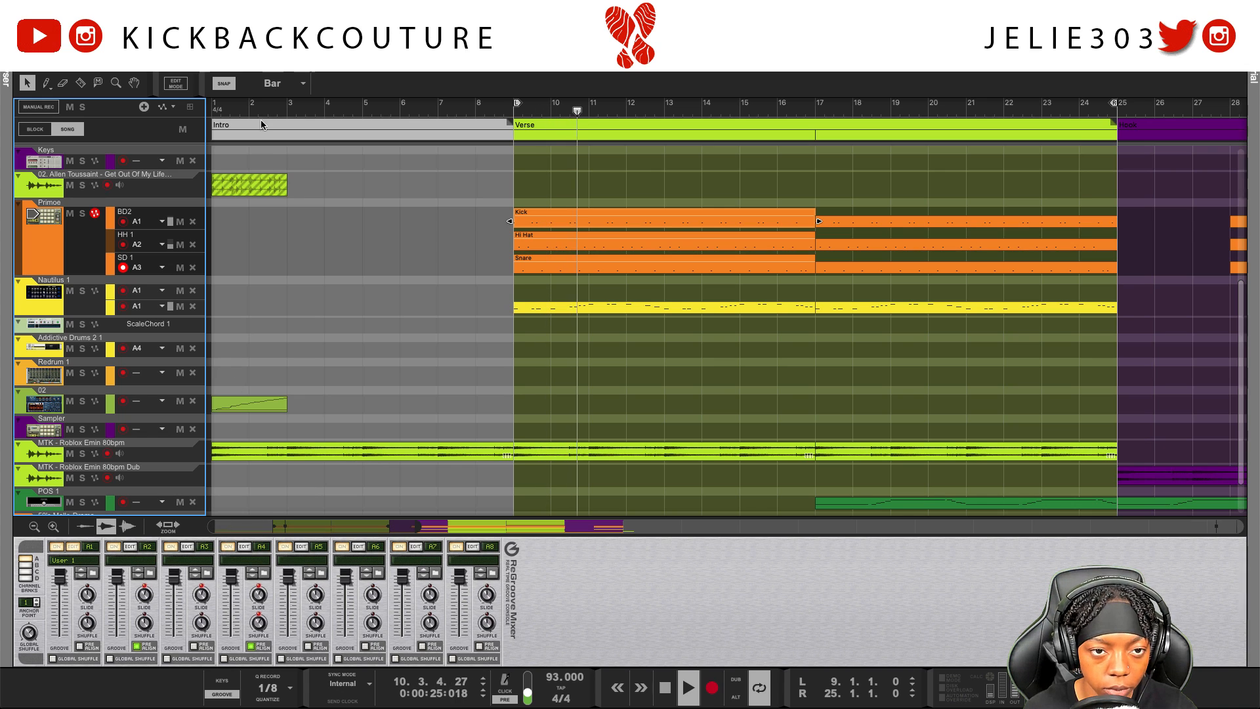
pyautogui.press('F6')
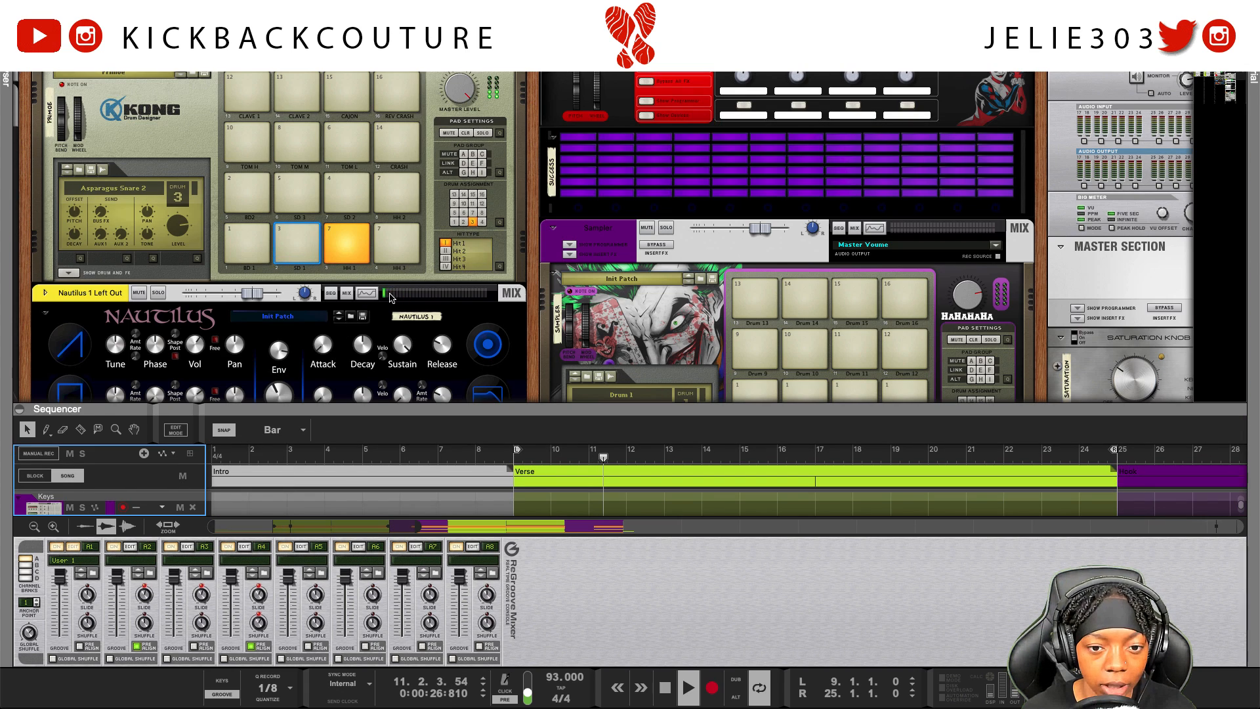
pyautogui.scroll(-15, 194, 238)
pyautogui.scroll(8, 194, 238)
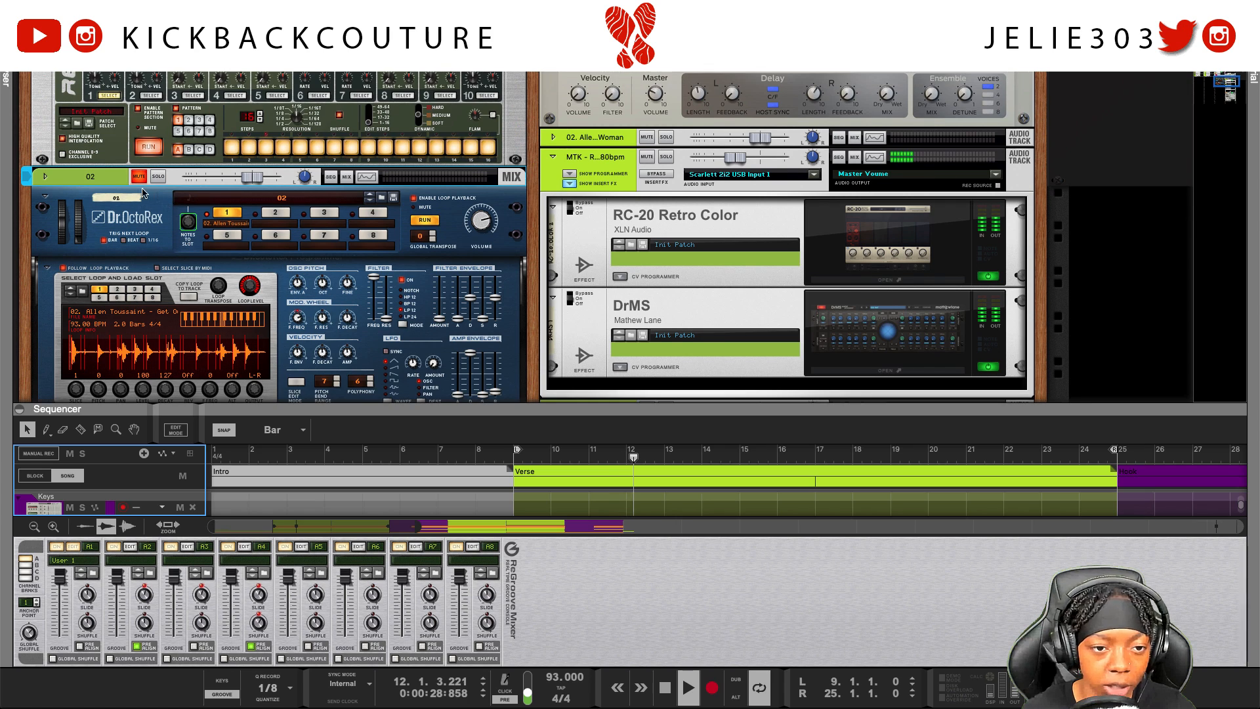
pyautogui.scroll(1, 136, 169)
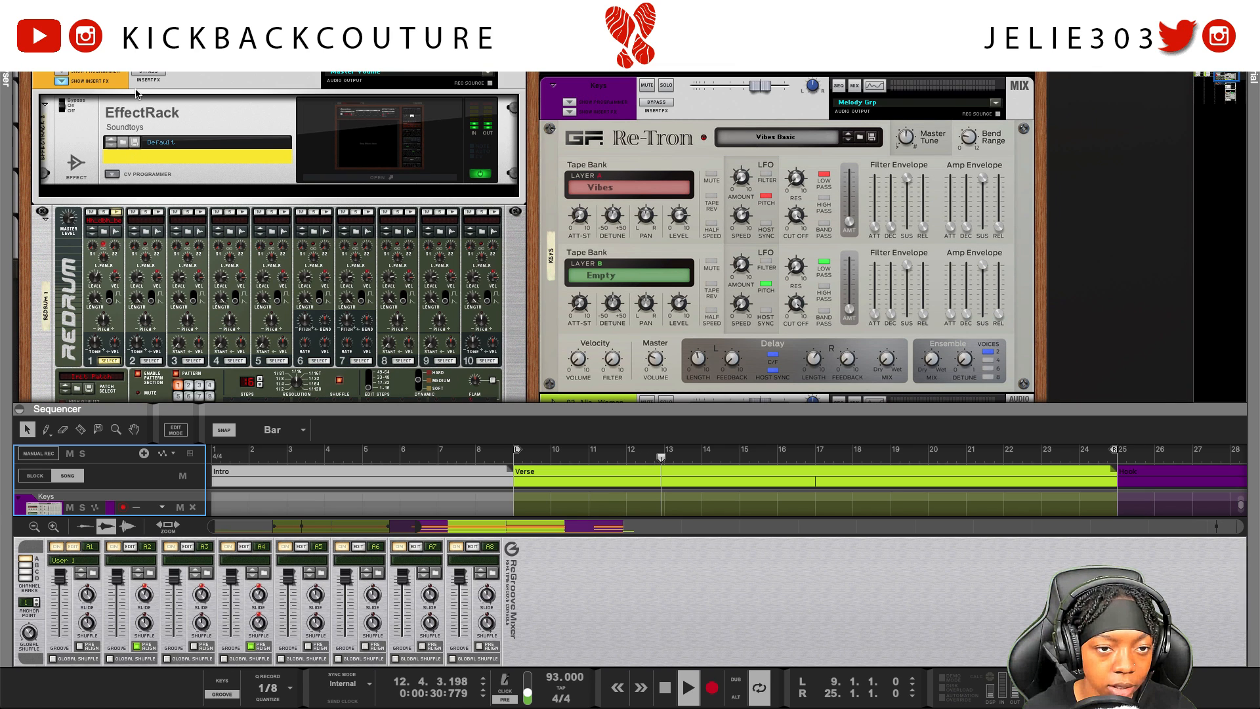
pyautogui.scroll(1, 145, 82)
pyautogui.click(145, 74)
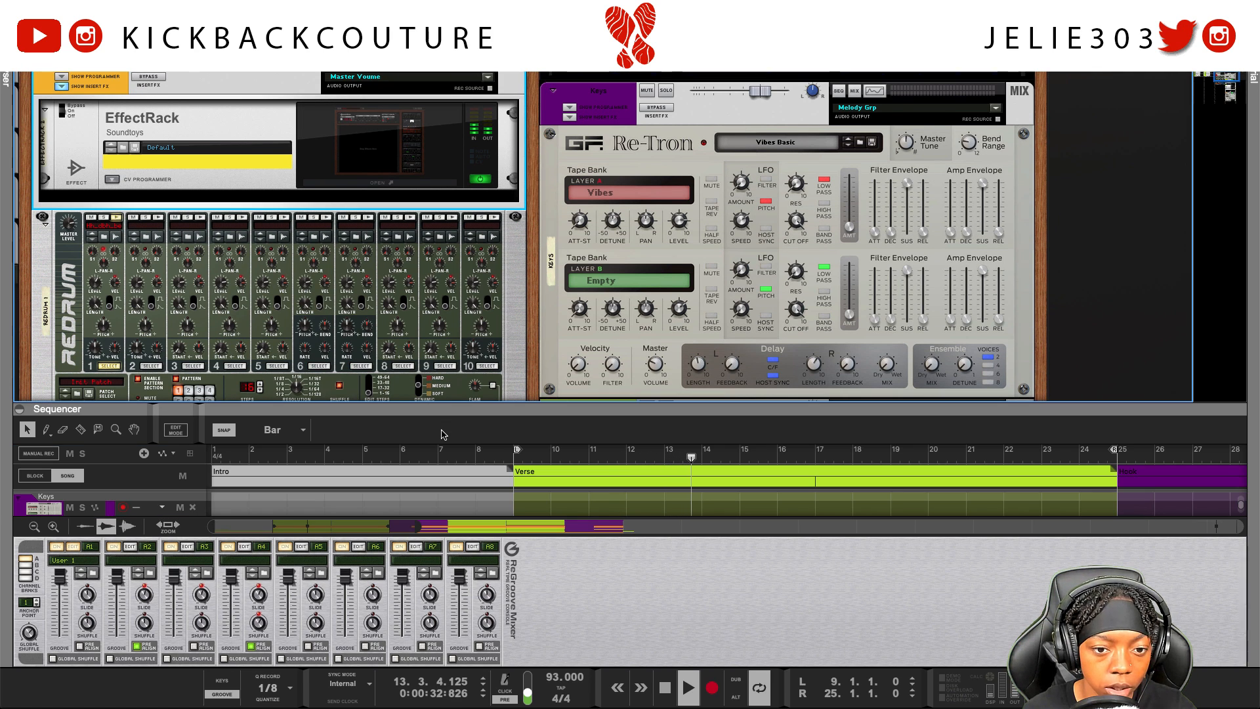
pyautogui.moveTo(457, 409); pyautogui.dragTo(456, 64)
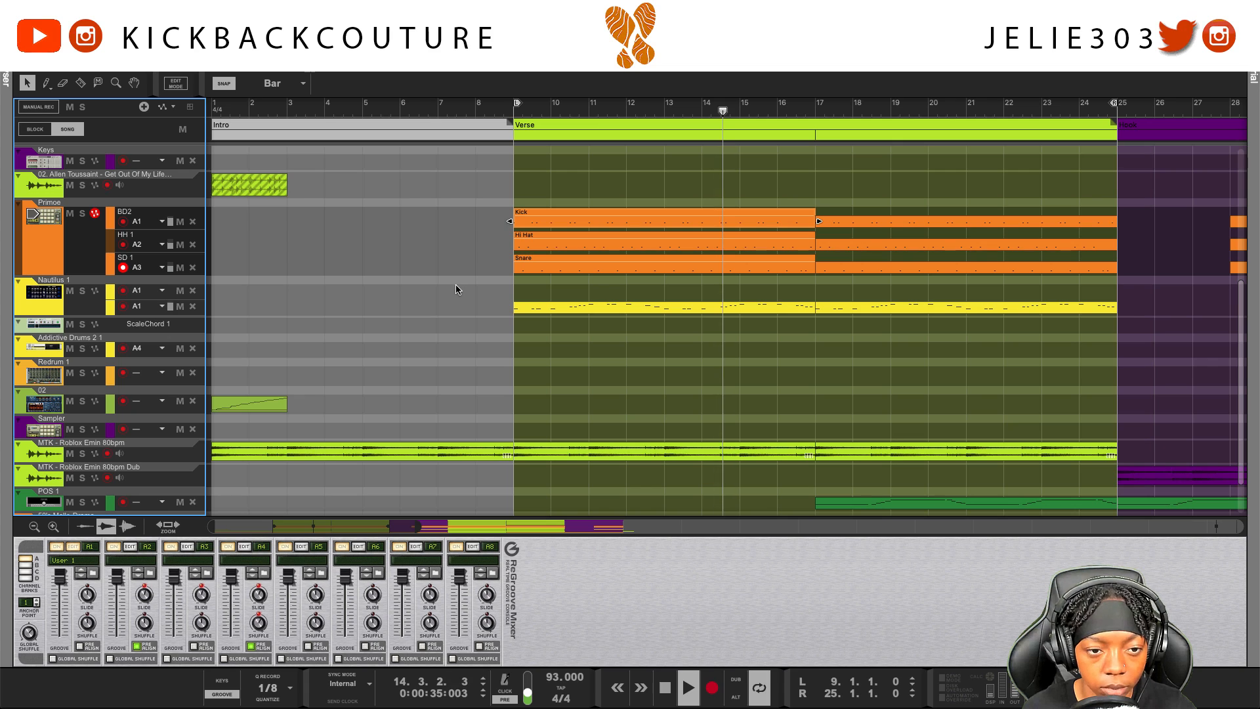
# Assign the HH 1 and SD 1 lanes to ReGroove channel A1 (User 1), listen to the Verse, and stop playback
pyautogui.click(156, 244)
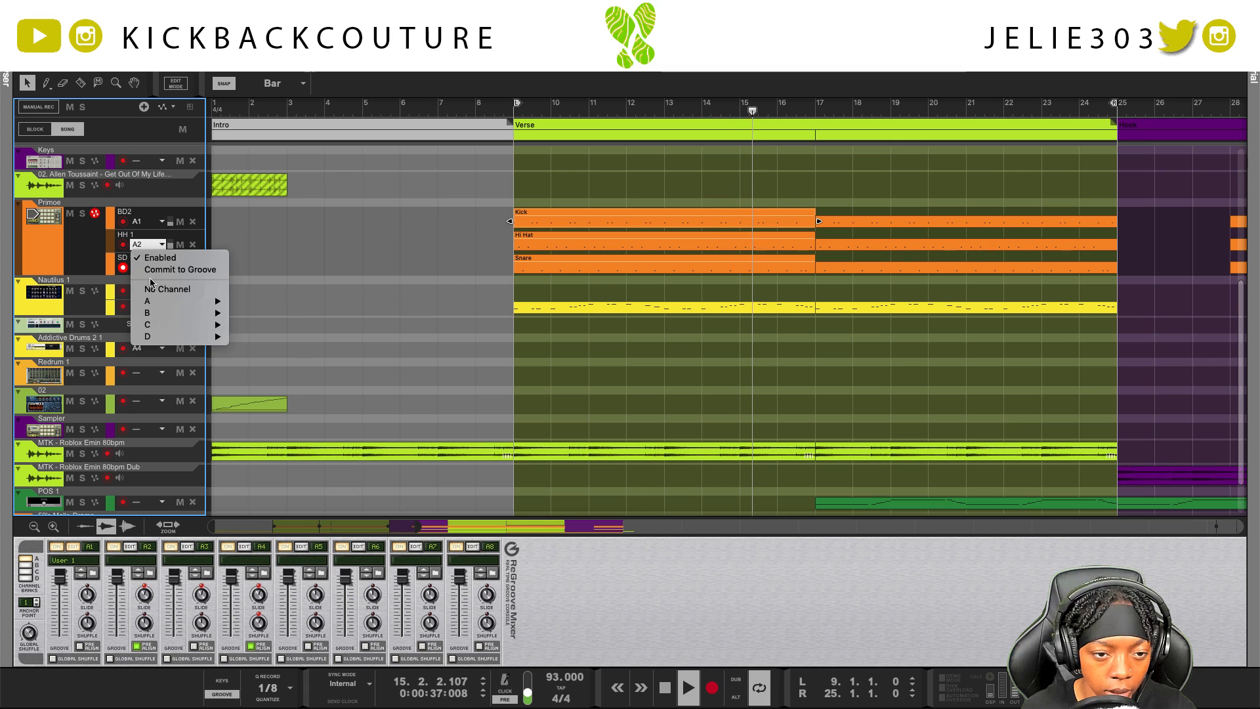
pyautogui.moveTo(167, 304)
pyautogui.click(261, 301)
pyautogui.click(156, 267)
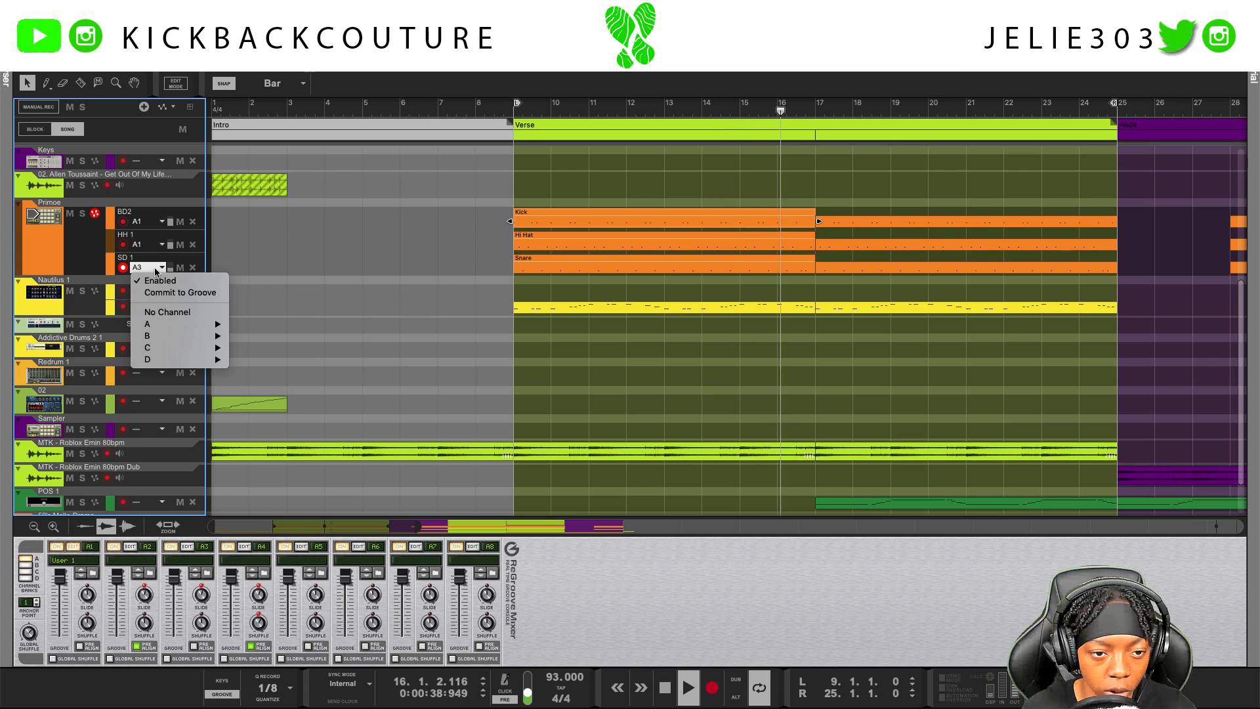
pyautogui.moveTo(184, 324)
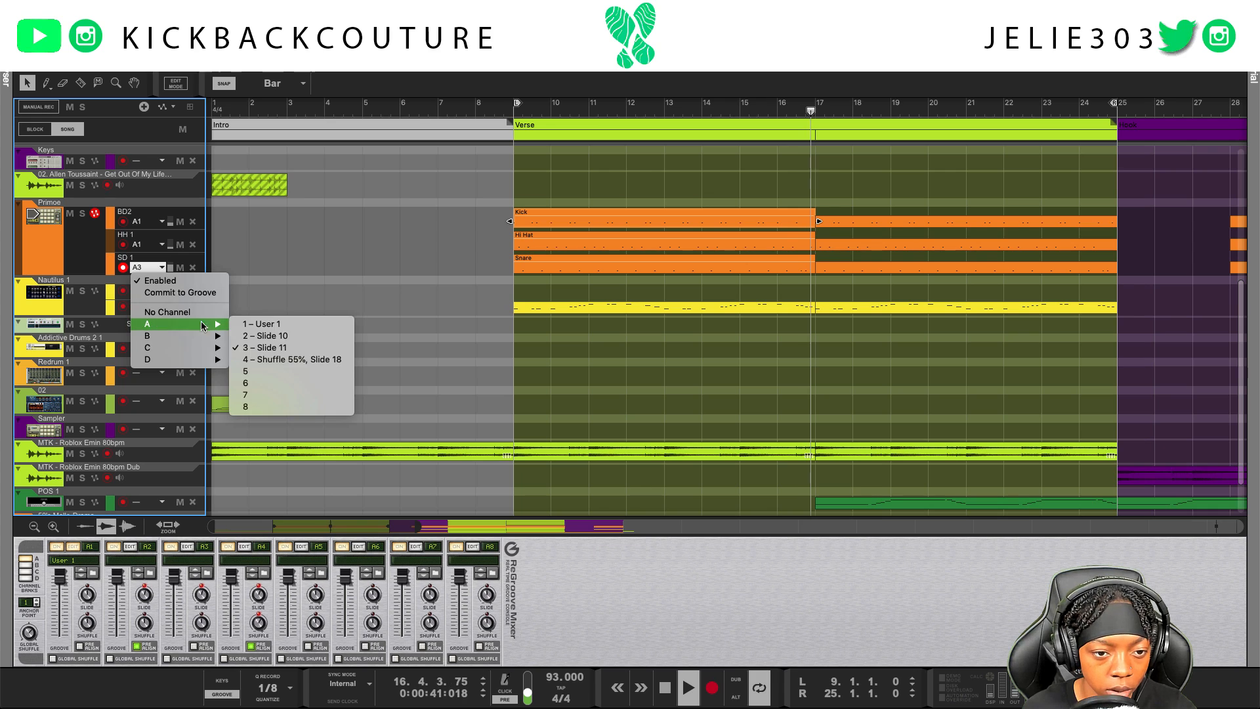
pyautogui.click(239, 326)
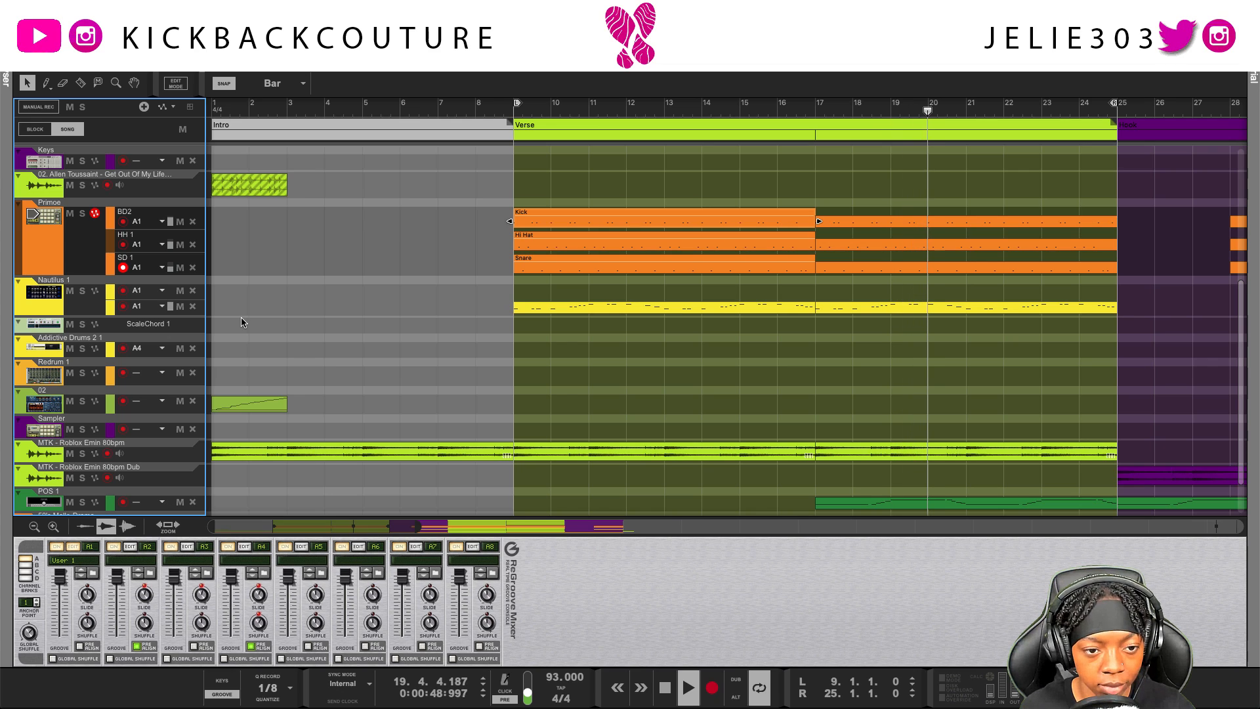
pyautogui.press('space')
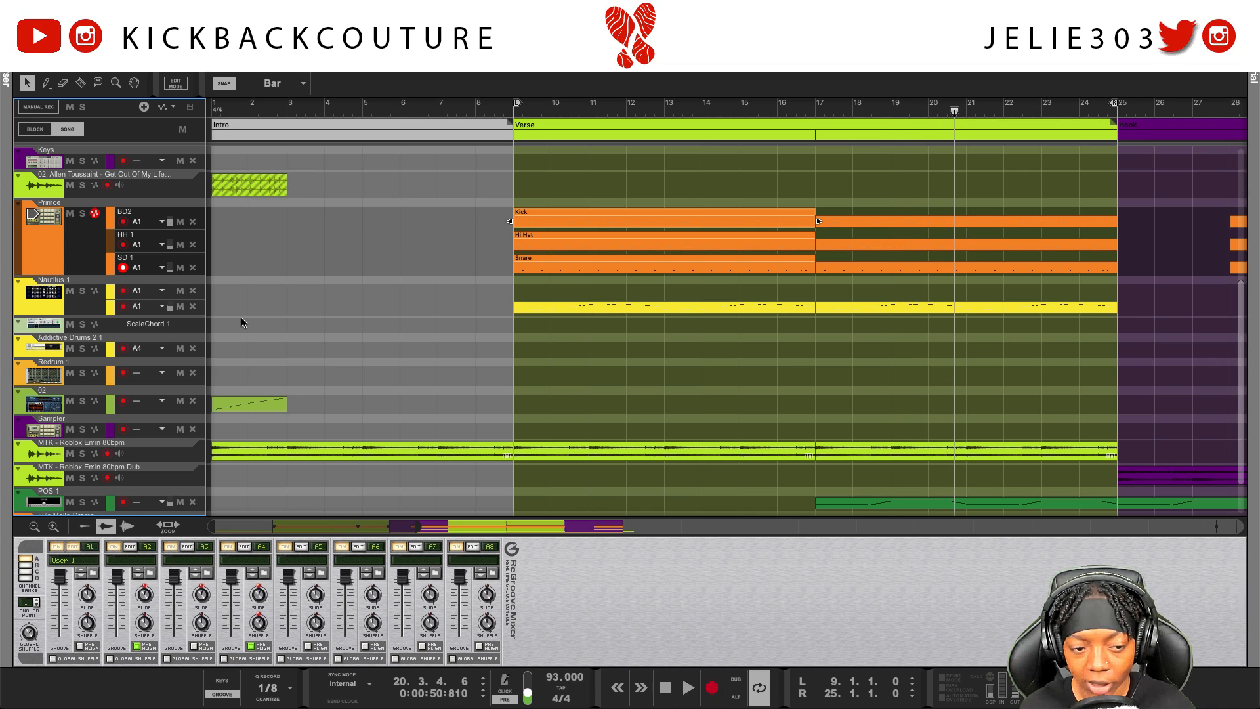
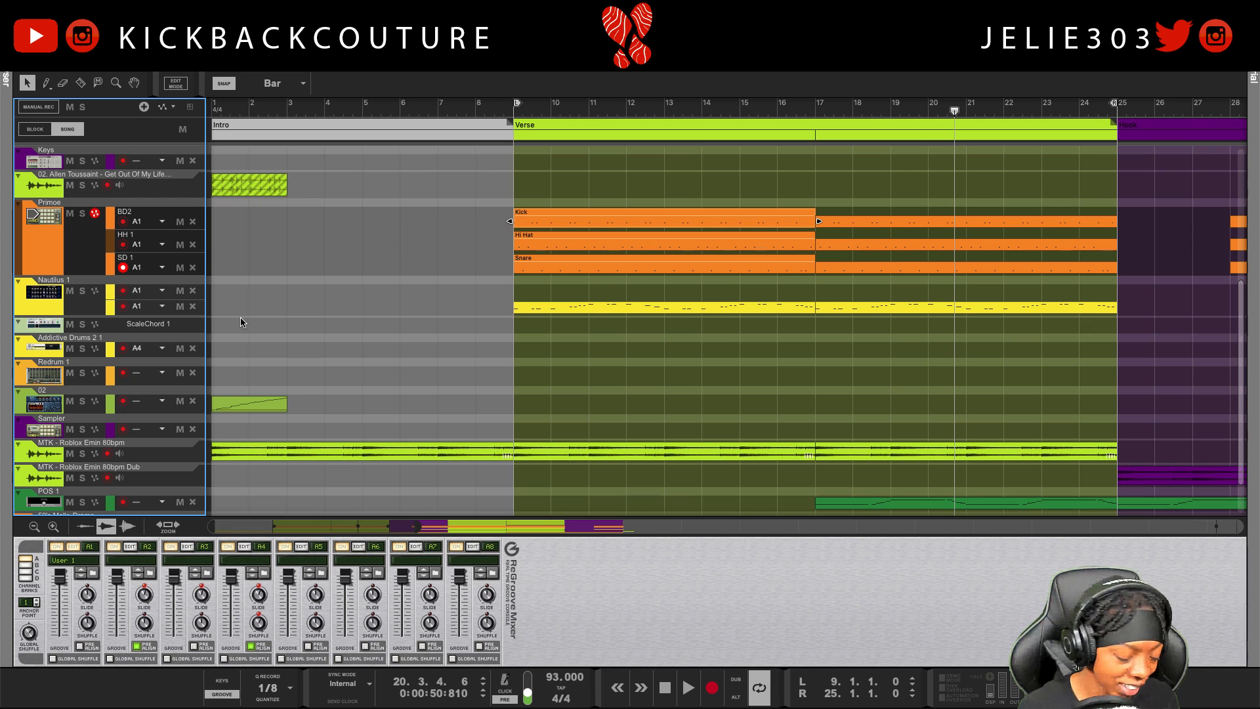
# Review the Tool Window's groove settings and the available window view options
pyautogui.press('F8')
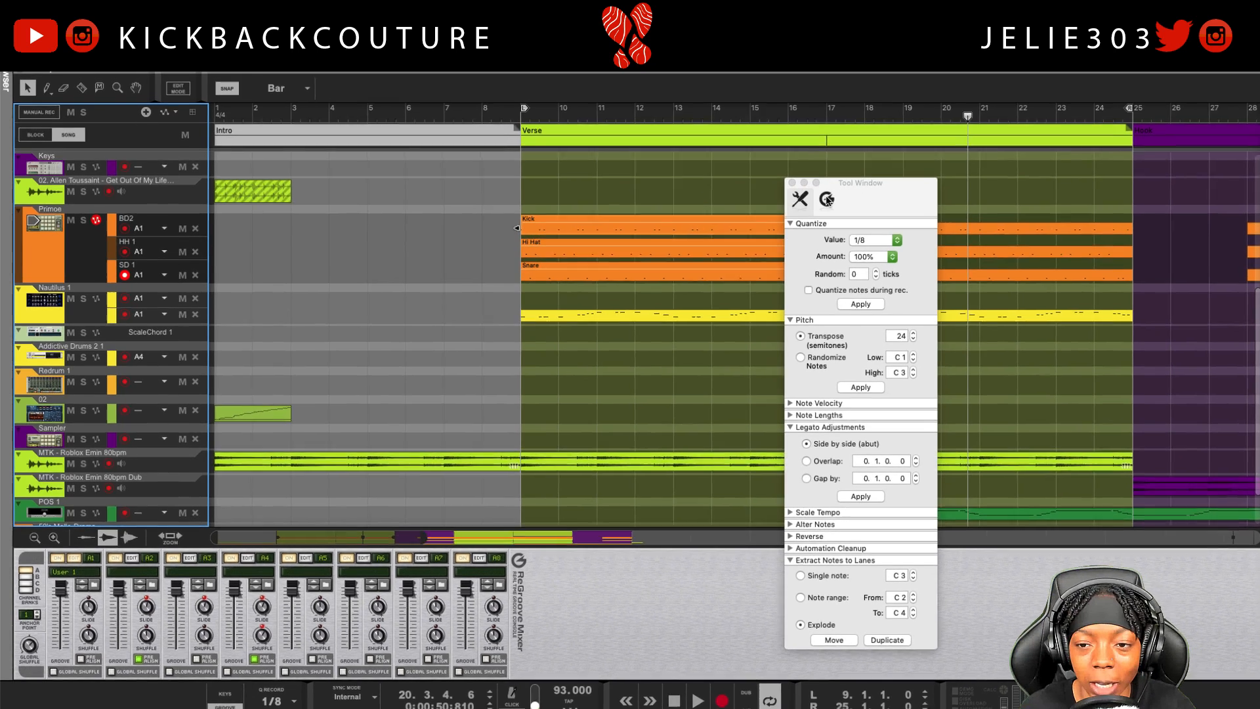
pyautogui.click(815, 193)
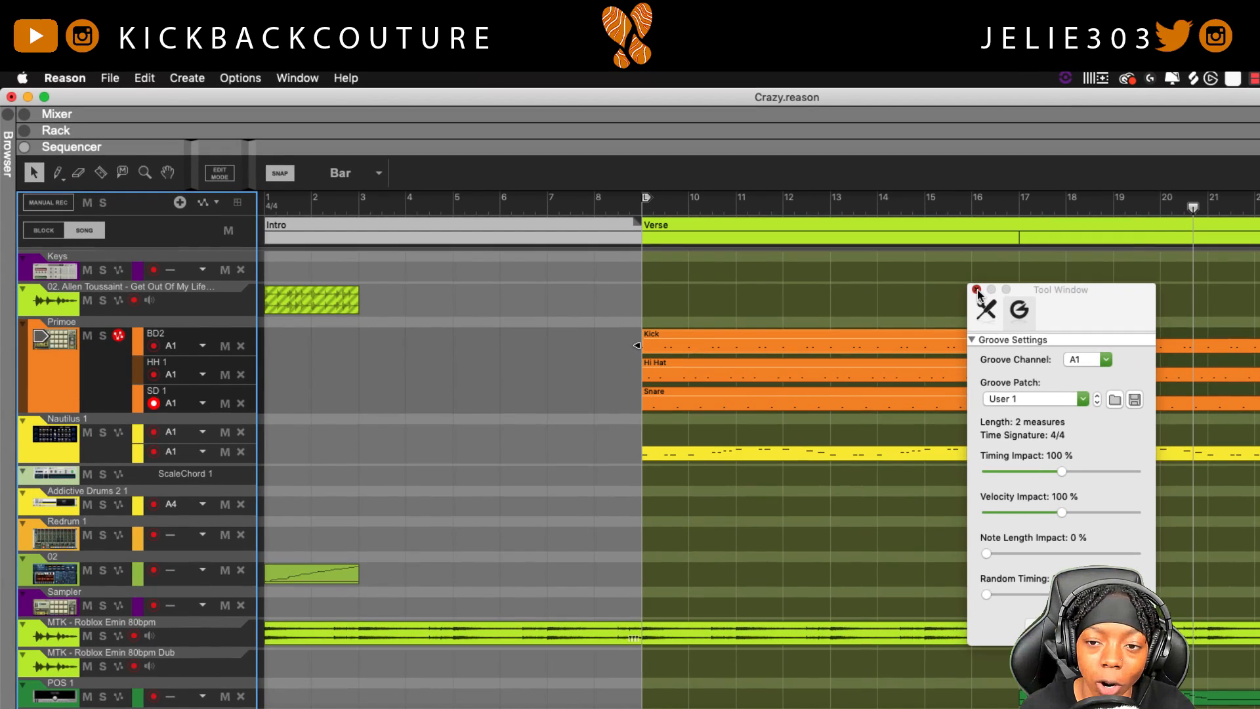
pyautogui.click(781, 177)
pyautogui.click(297, 83)
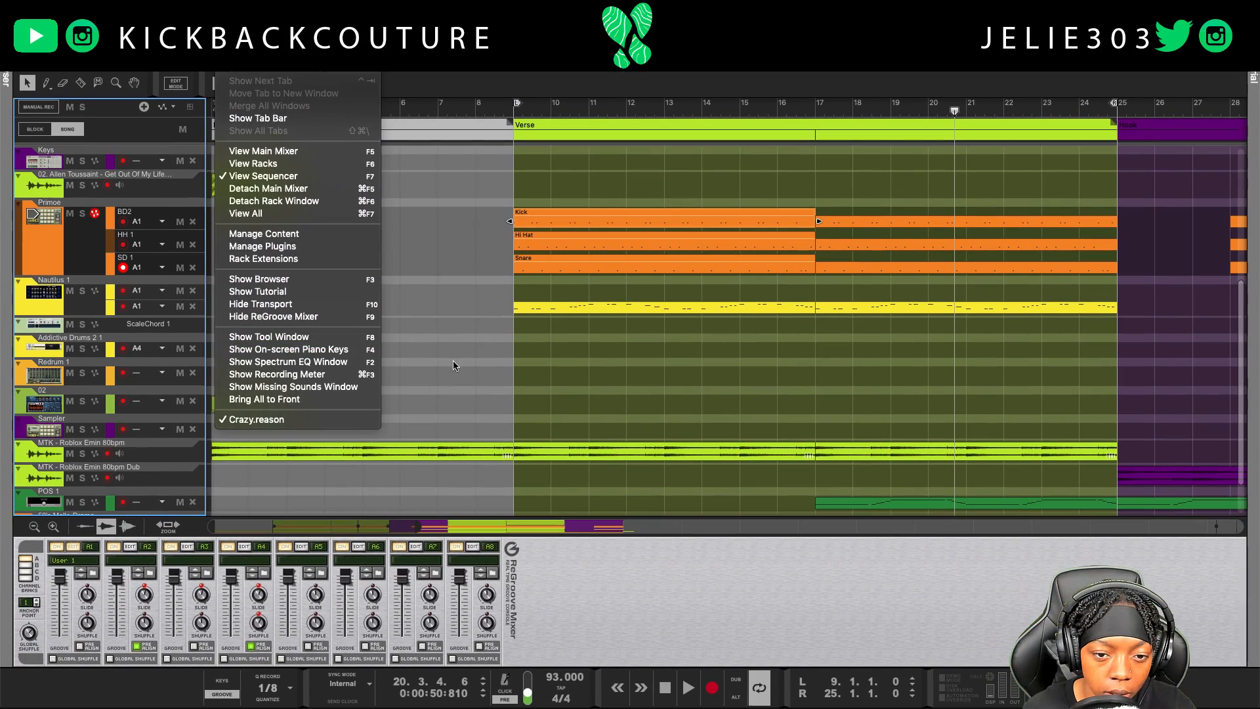
pyautogui.click(475, 467)
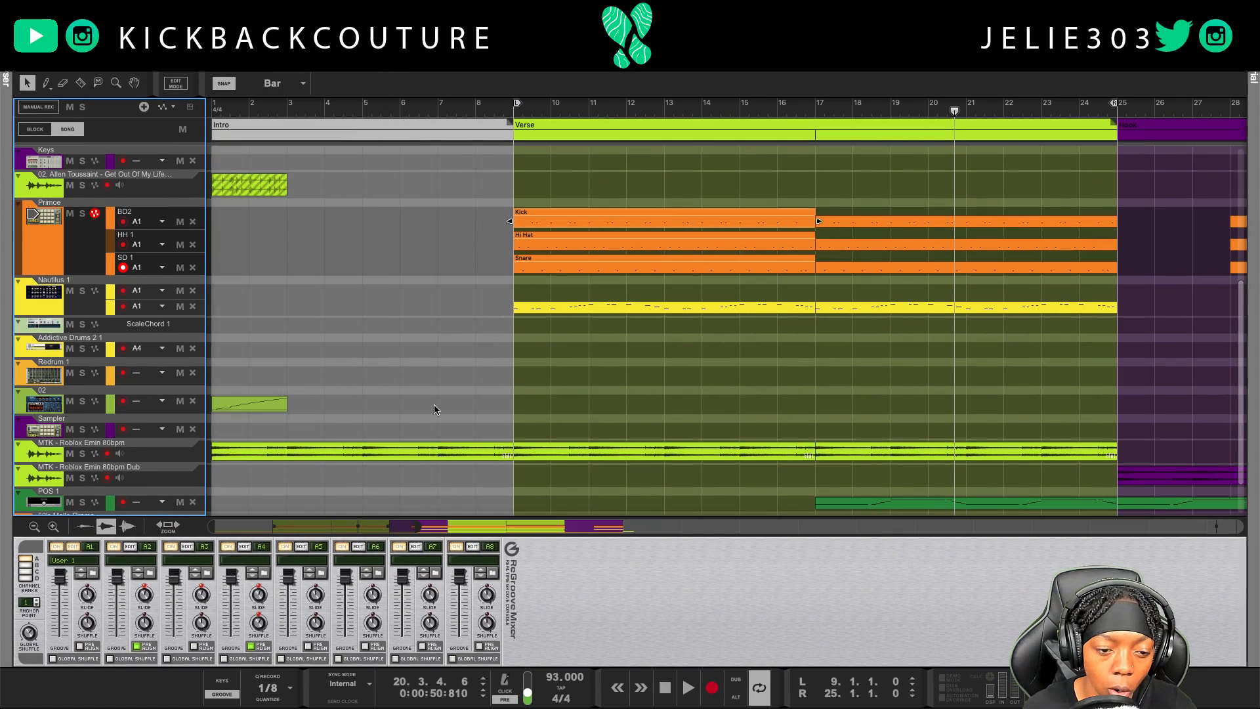
# Open the groove settings for ReGroove channel A1, place them beside the verse clips, and keep A1 as the groove channel
pyautogui.click(73, 547)
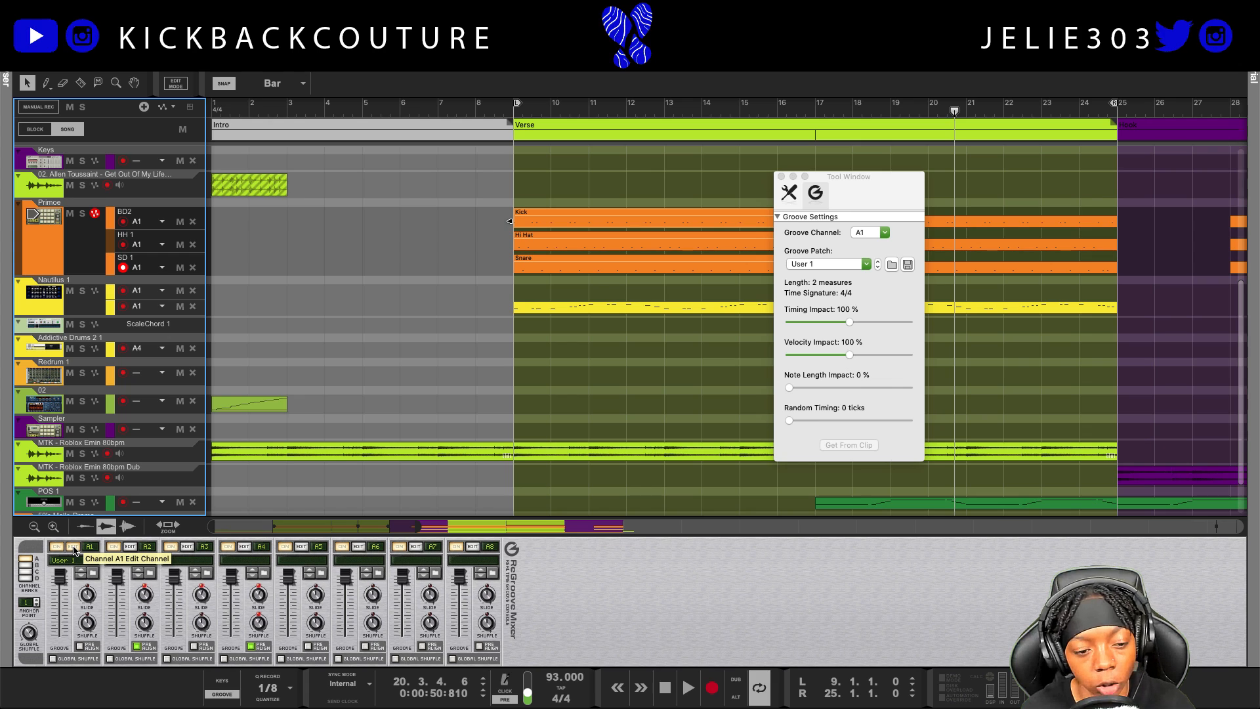
pyautogui.moveTo(882, 185); pyautogui.dragTo(434, 218)
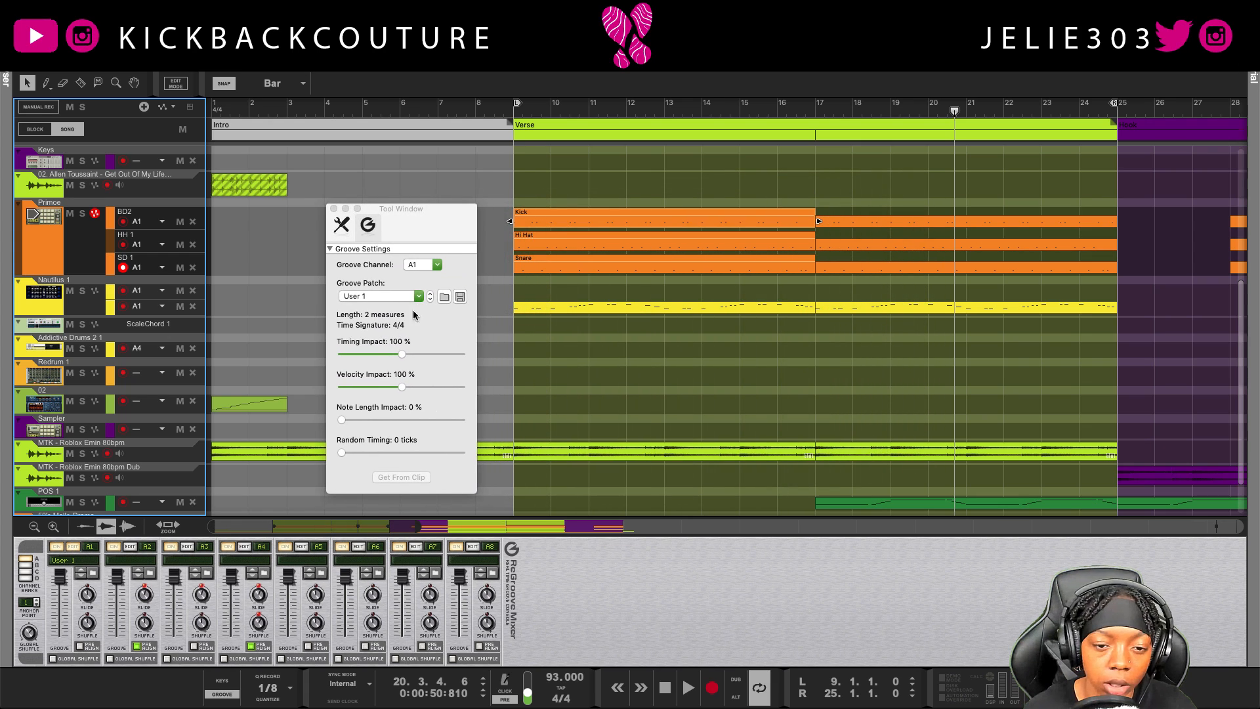
pyautogui.click(410, 338)
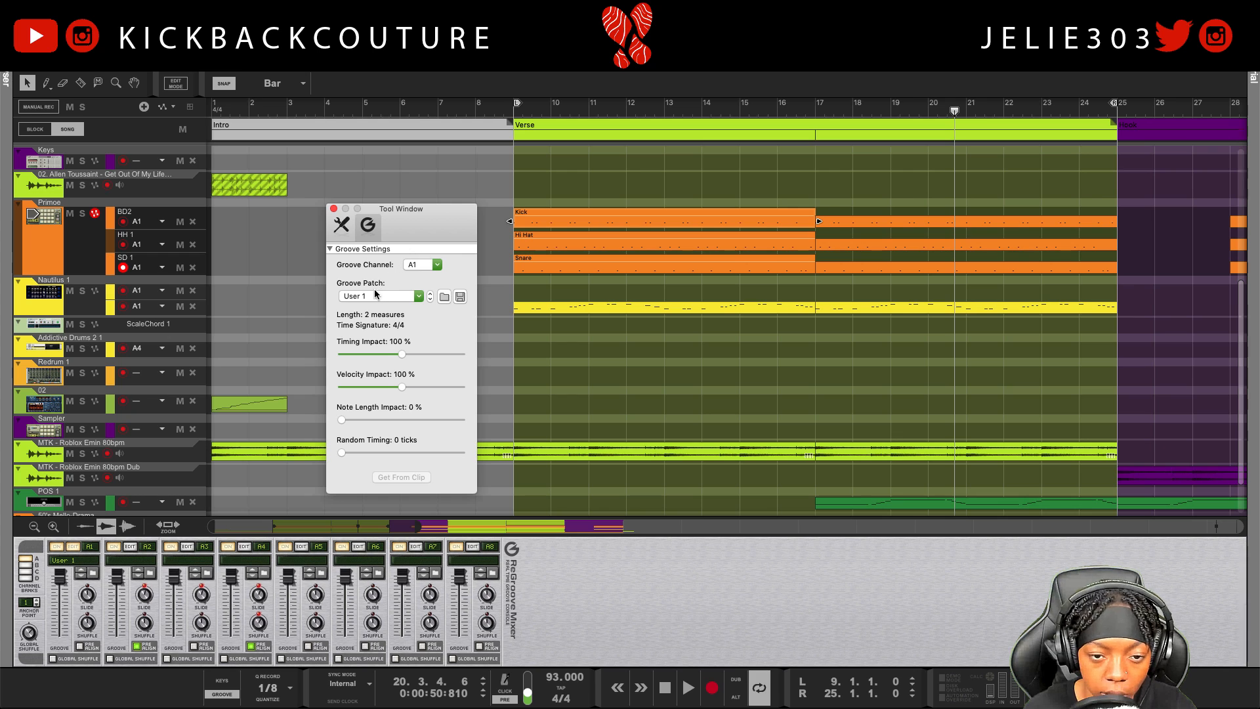
pyautogui.click(420, 266)
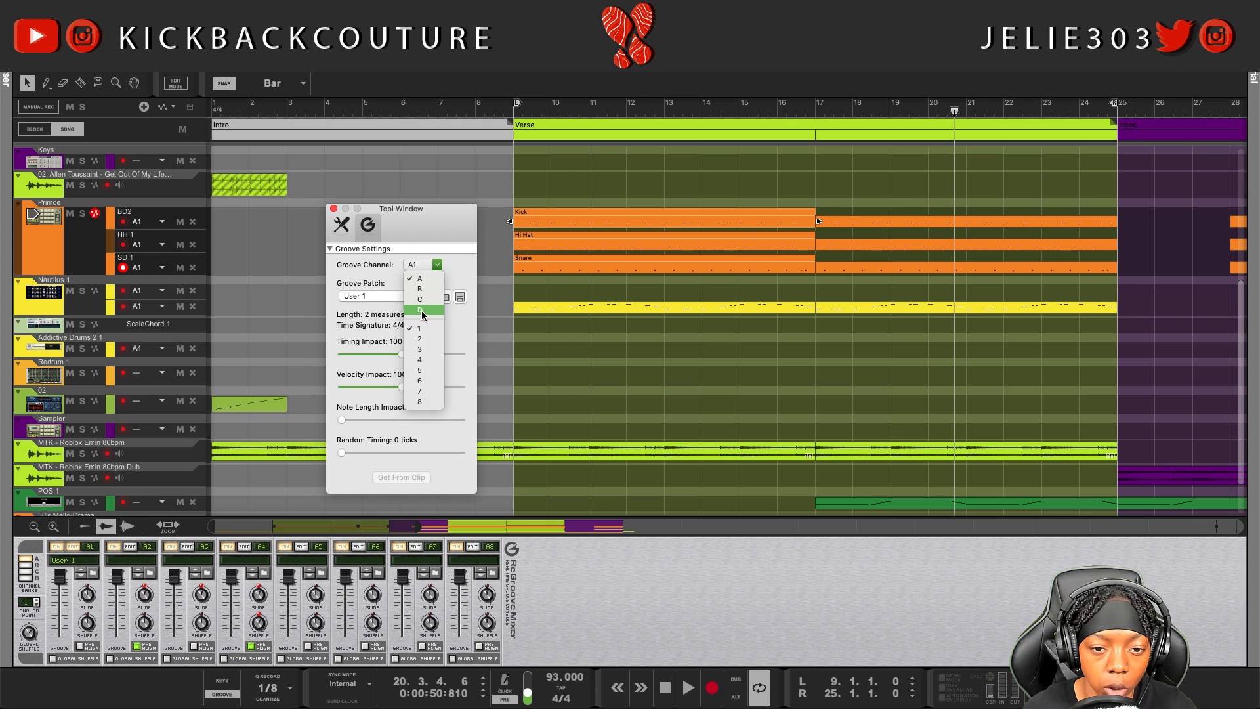
pyautogui.click(378, 271)
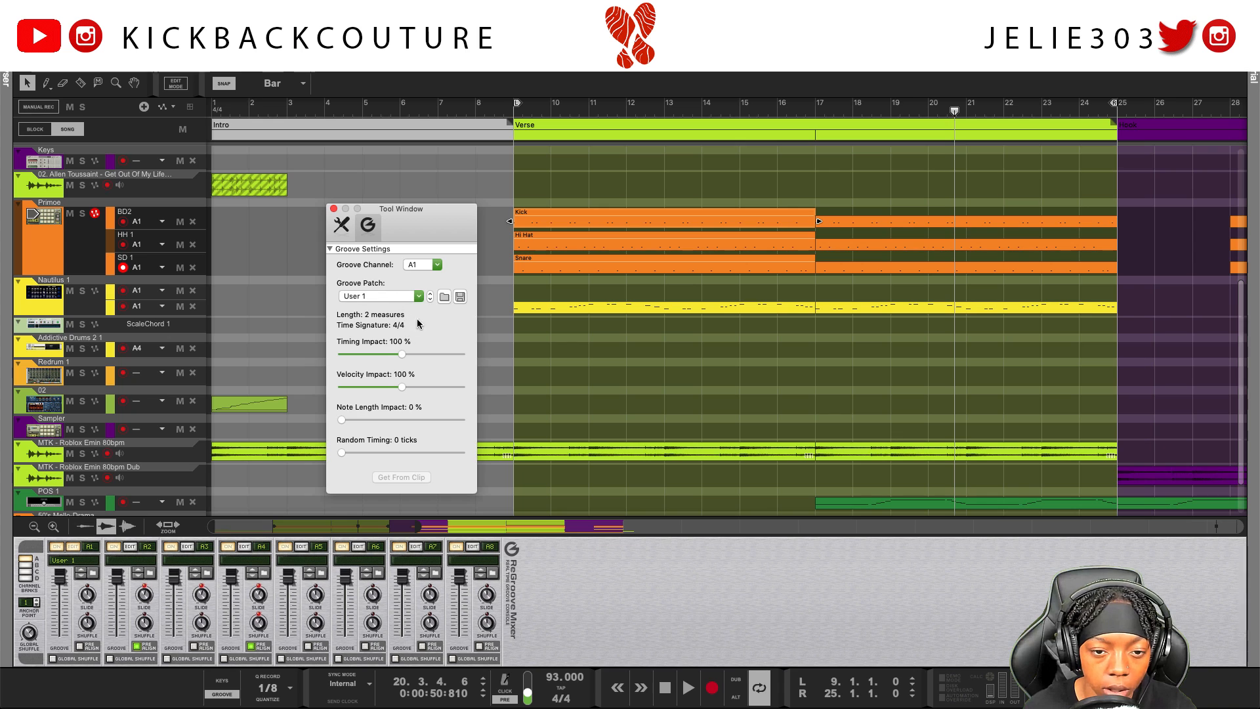
# Browse for a channel A1 groove patch and open the ReGroove Patches folder in Factory Sounds
pyautogui.click(444, 297)
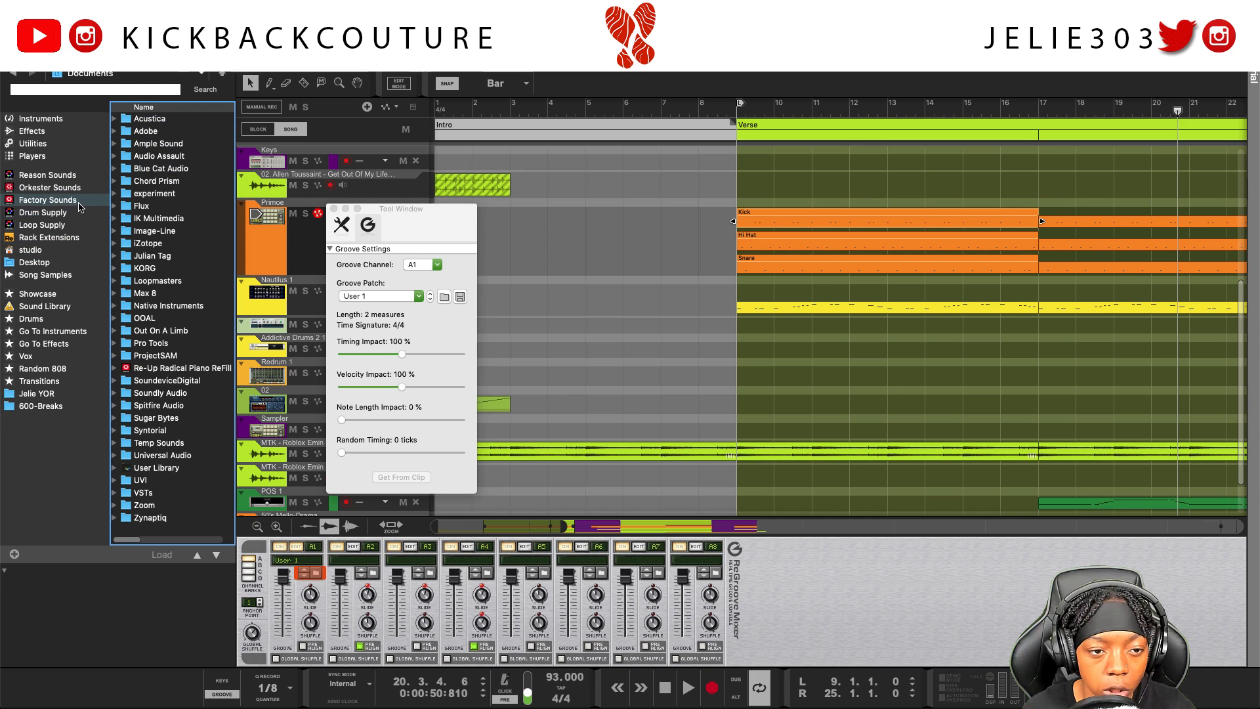
pyautogui.click(74, 201)
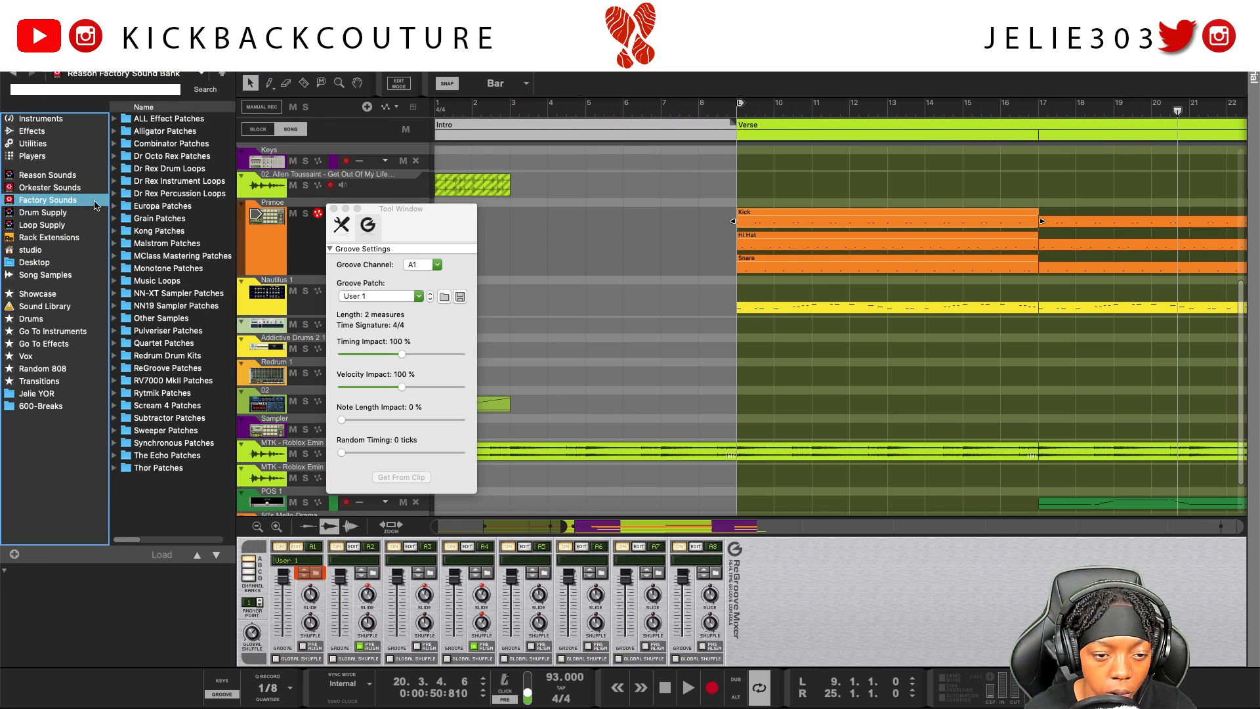
pyautogui.click(119, 369)
pyautogui.doubleClick(160, 354)
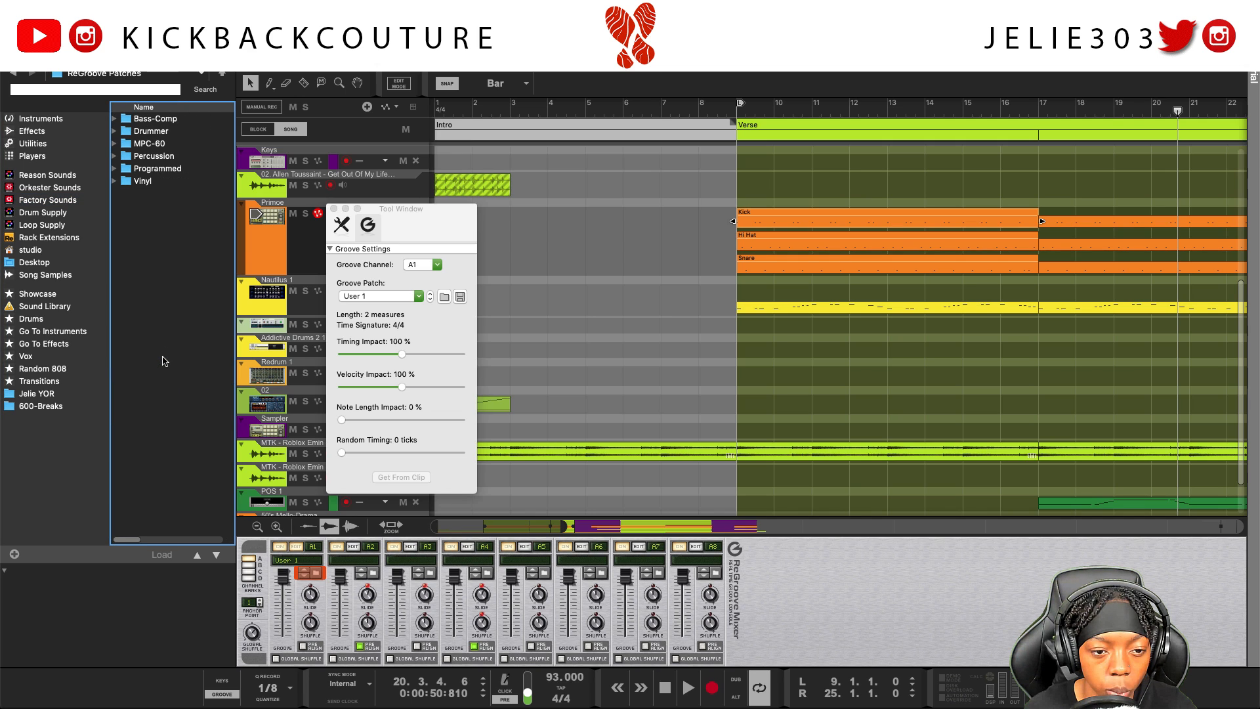
# Examine the groove patches in the Bass-Comp, Drummer, MPC-60, Percussion, Programmed and Vinyl folders
pyautogui.click(157, 183)
pyautogui.click(161, 120)
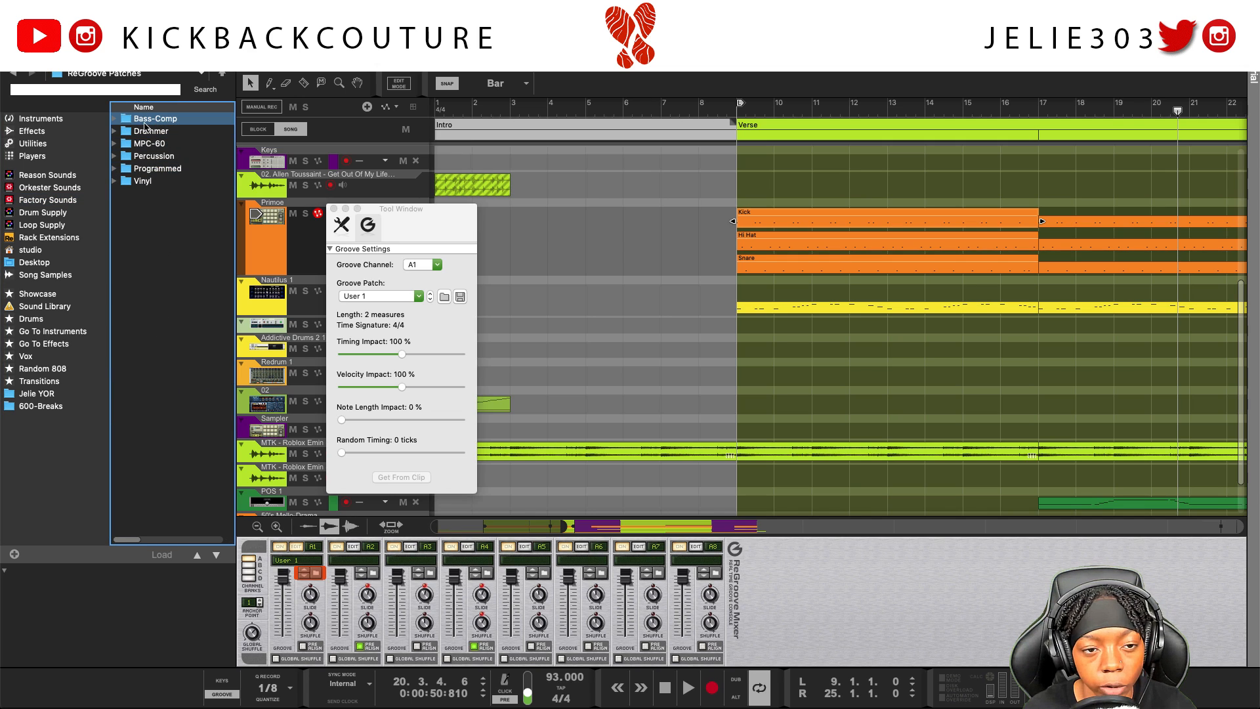
pyautogui.click(115, 120)
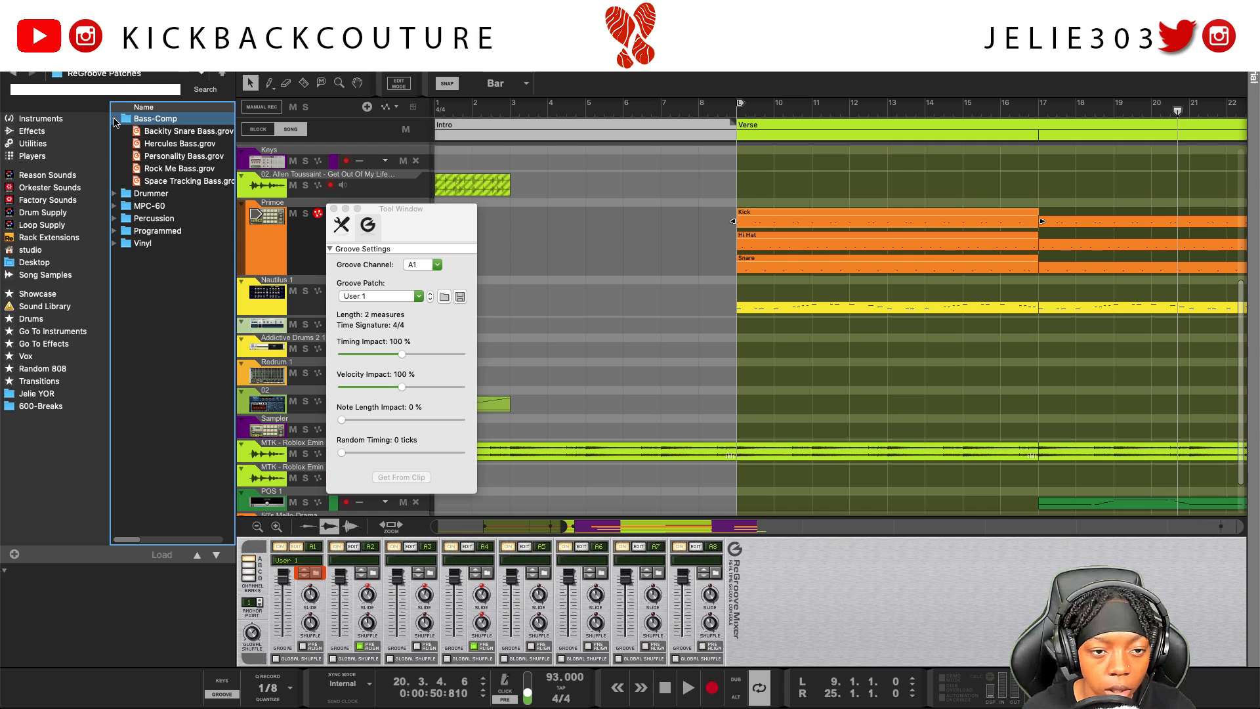
pyautogui.click(114, 120)
pyautogui.click(116, 131)
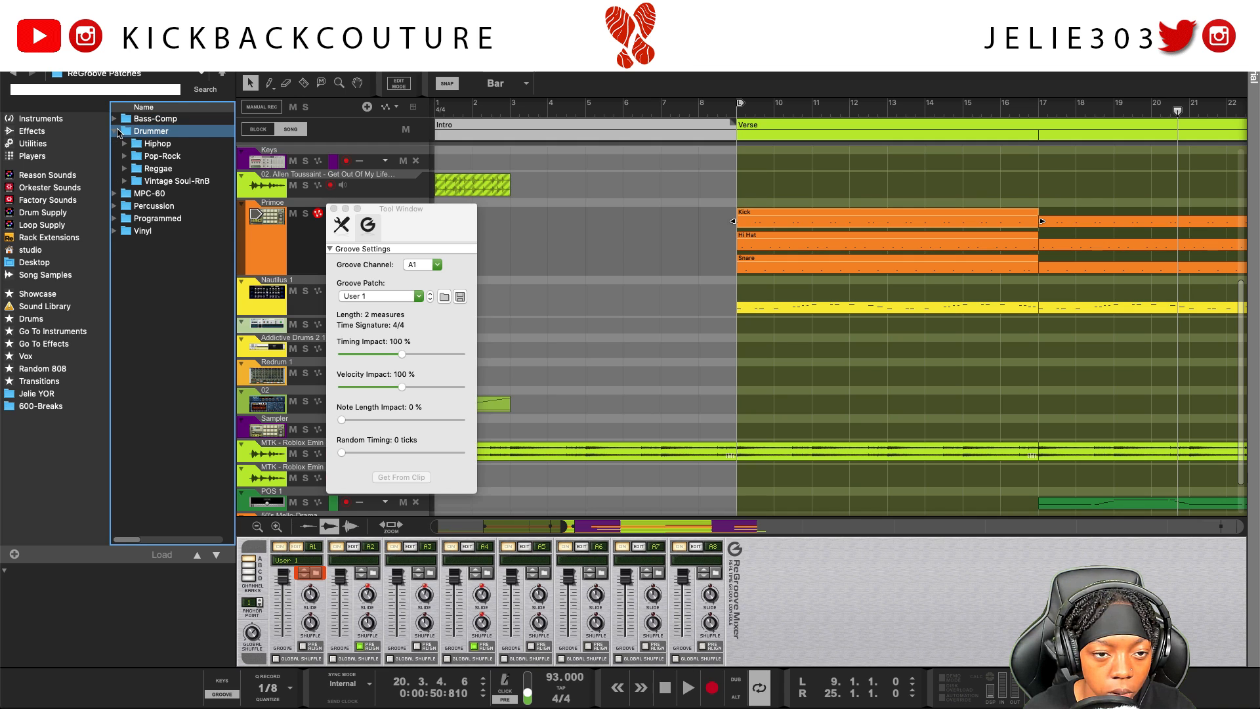
pyautogui.click(118, 132)
pyautogui.click(119, 143)
pyautogui.click(119, 145)
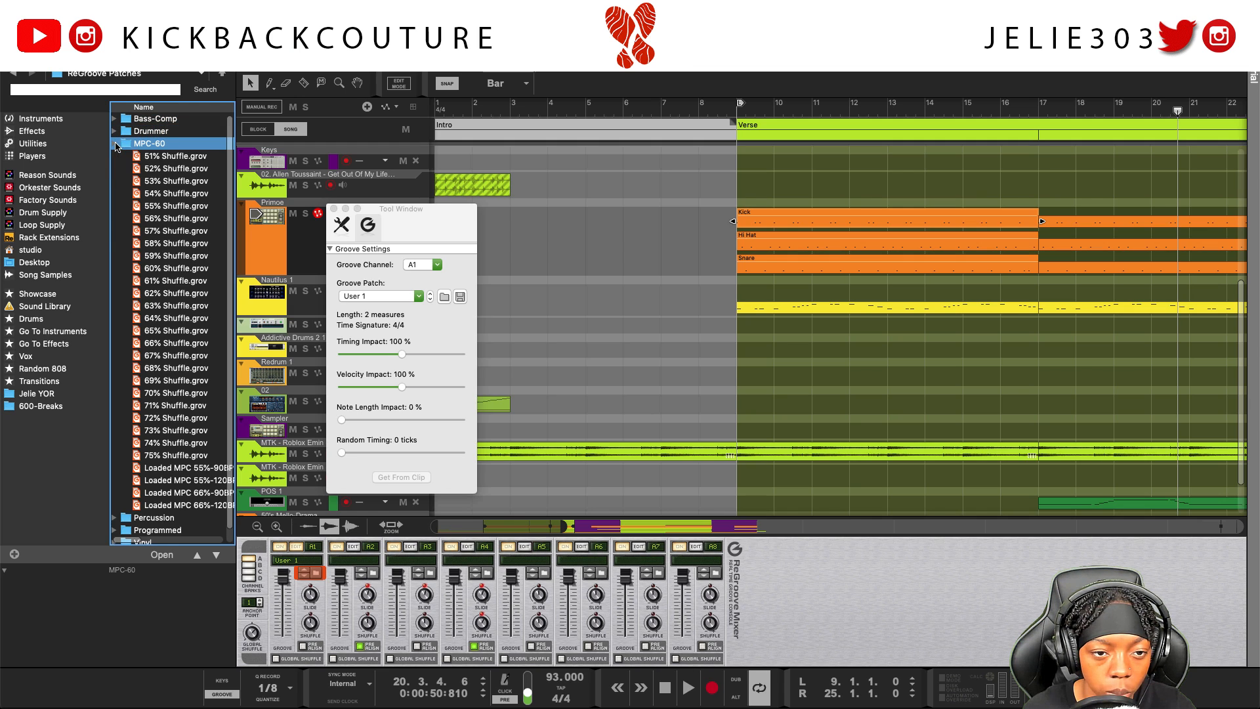
pyautogui.click(116, 145)
pyautogui.click(115, 156)
pyautogui.click(115, 158)
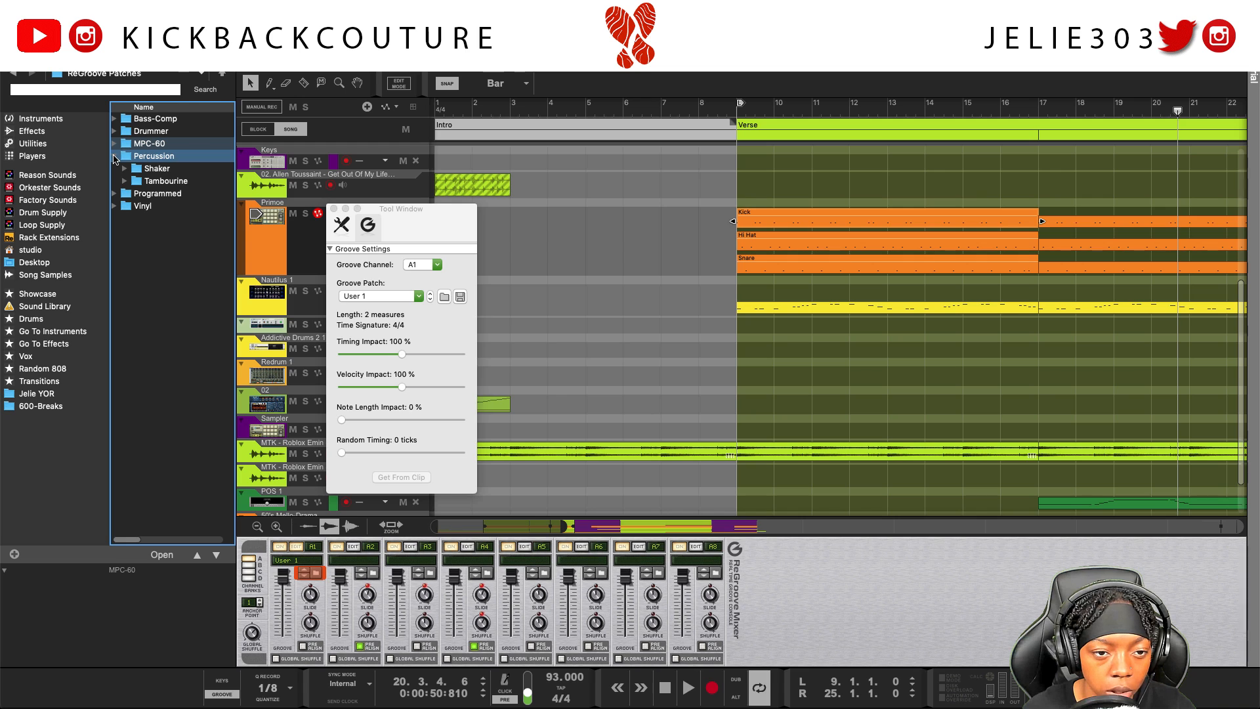
pyautogui.click(113, 156)
pyautogui.click(114, 169)
pyautogui.click(114, 169)
pyautogui.click(114, 181)
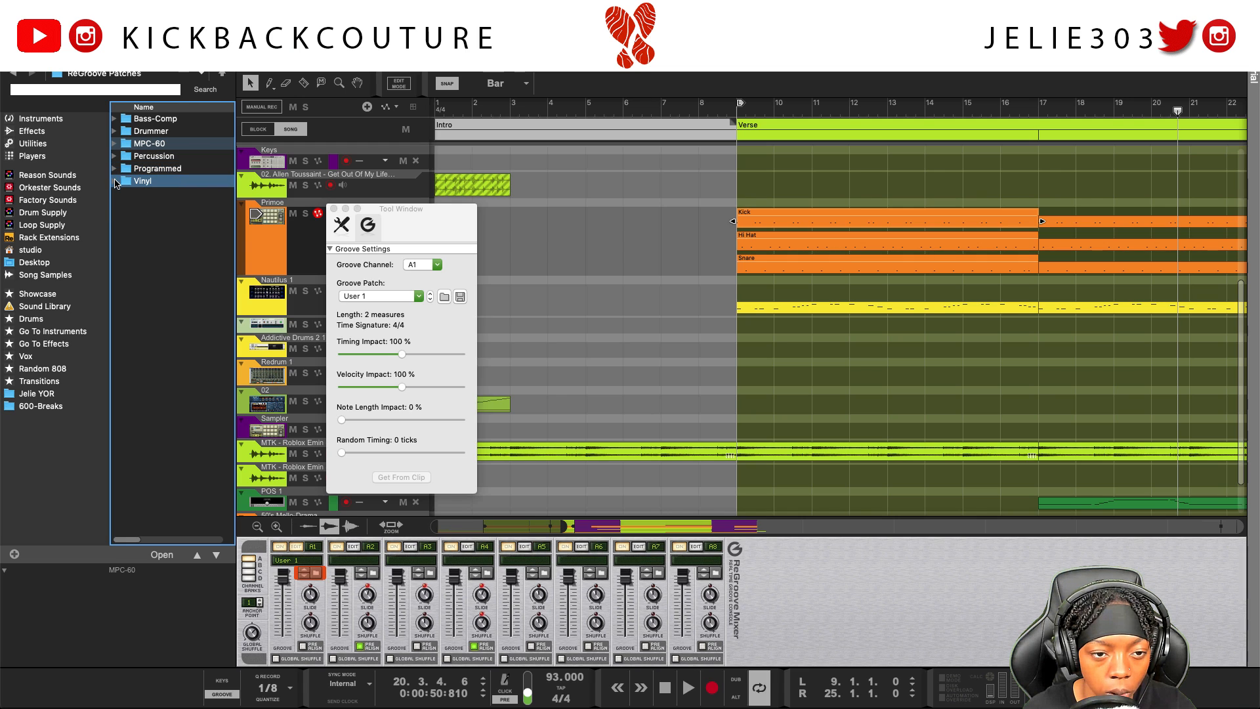
pyautogui.click(115, 183)
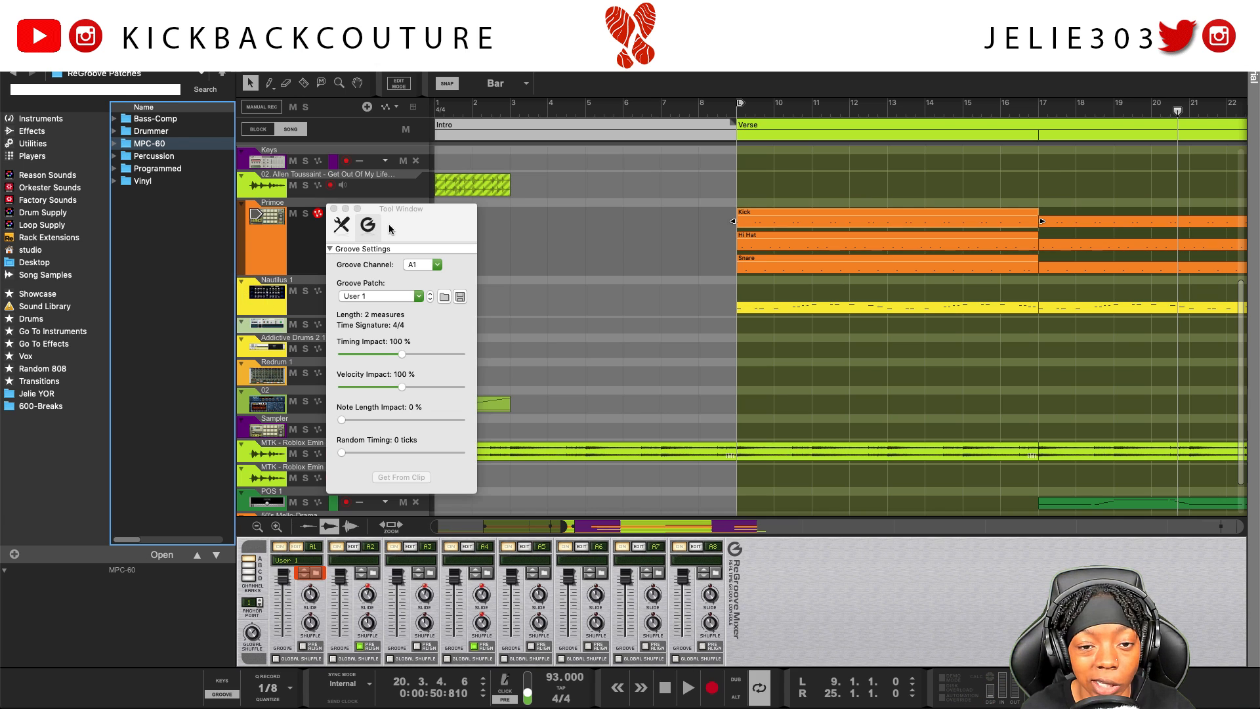
# Try a Timing Impact of 55% on the User 1 groove and return it to 100%
pyautogui.moveTo(409, 210); pyautogui.dragTo(383, 214)
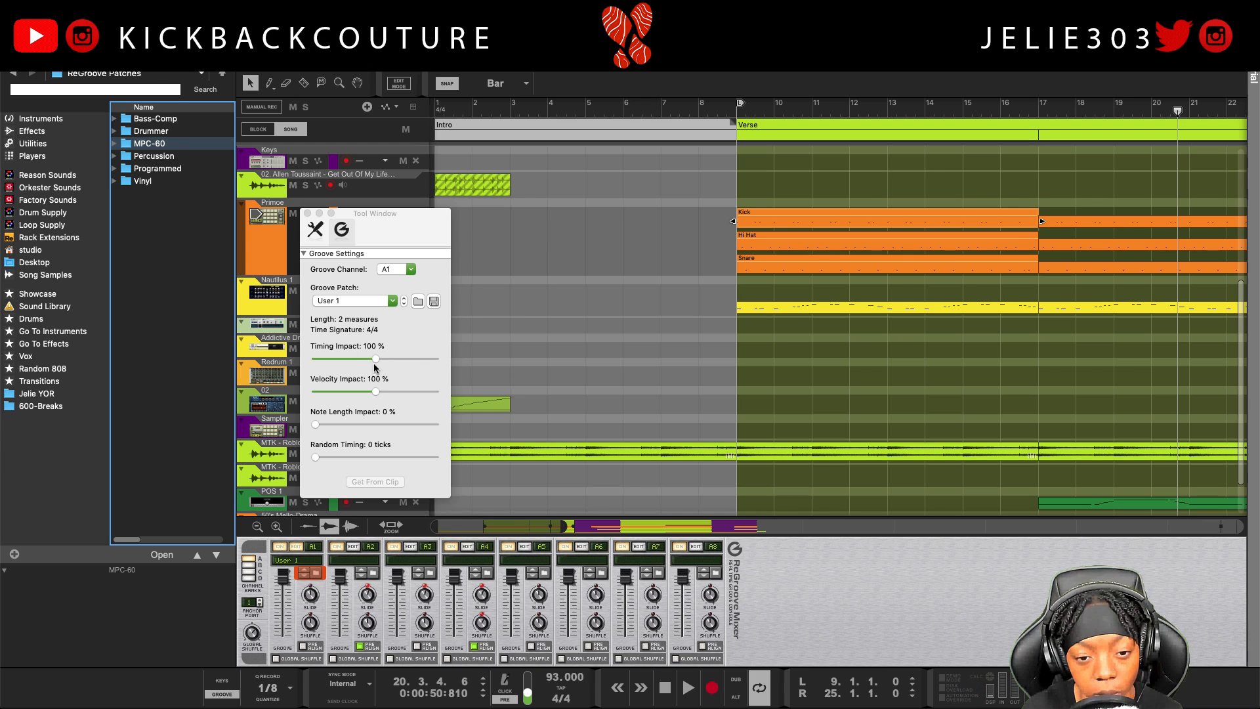
pyautogui.moveTo(377, 362); pyautogui.dragTo(345, 362)
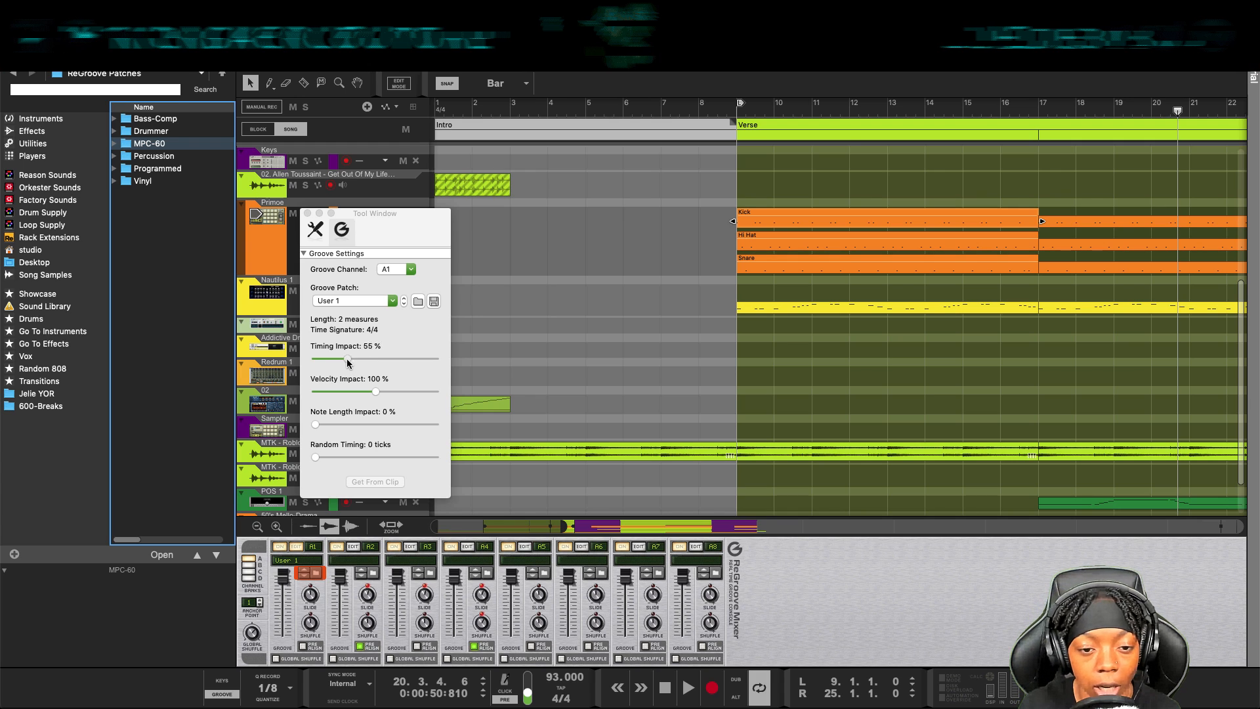
pyautogui.moveTo(344, 362); pyautogui.dragTo(373, 367)
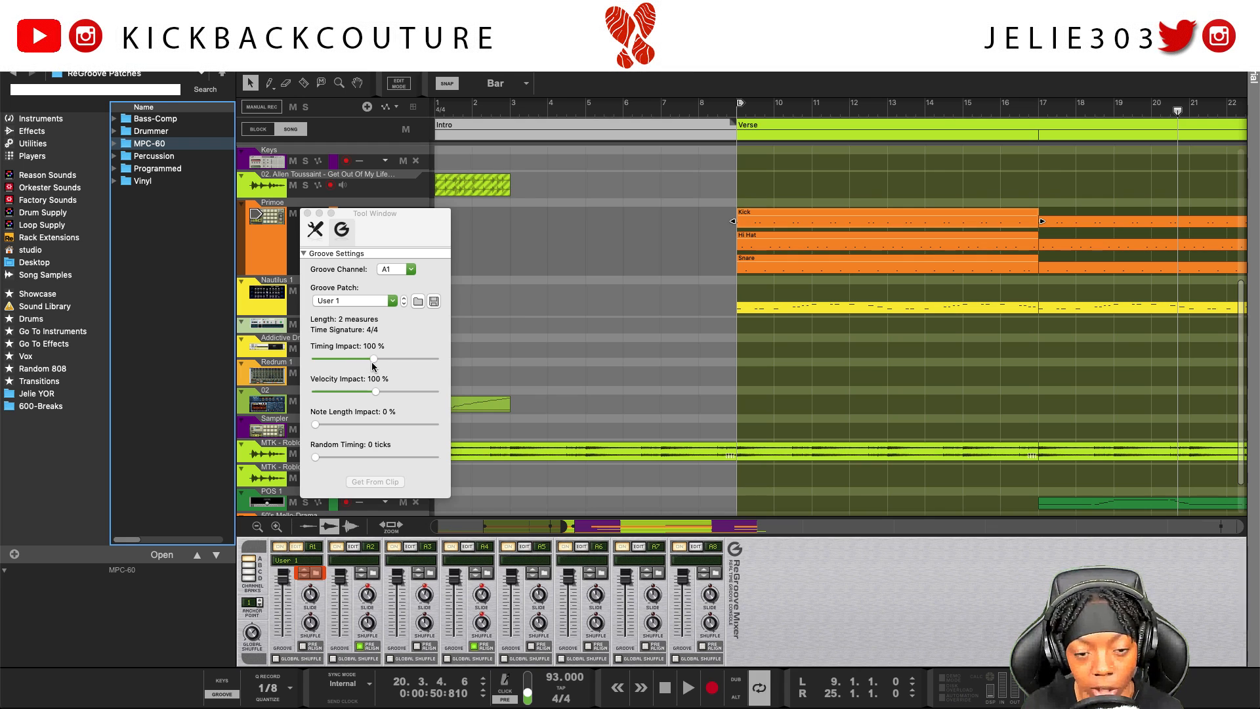
# Try a Velocity Impact of 157% on the User 1 groove and return it to 100%
pyautogui.moveTo(374, 366)
pyautogui.mouseDown()
pyautogui.moveTo(439, 363)
pyautogui.moveTo(374, 369)
pyautogui.mouseUp()
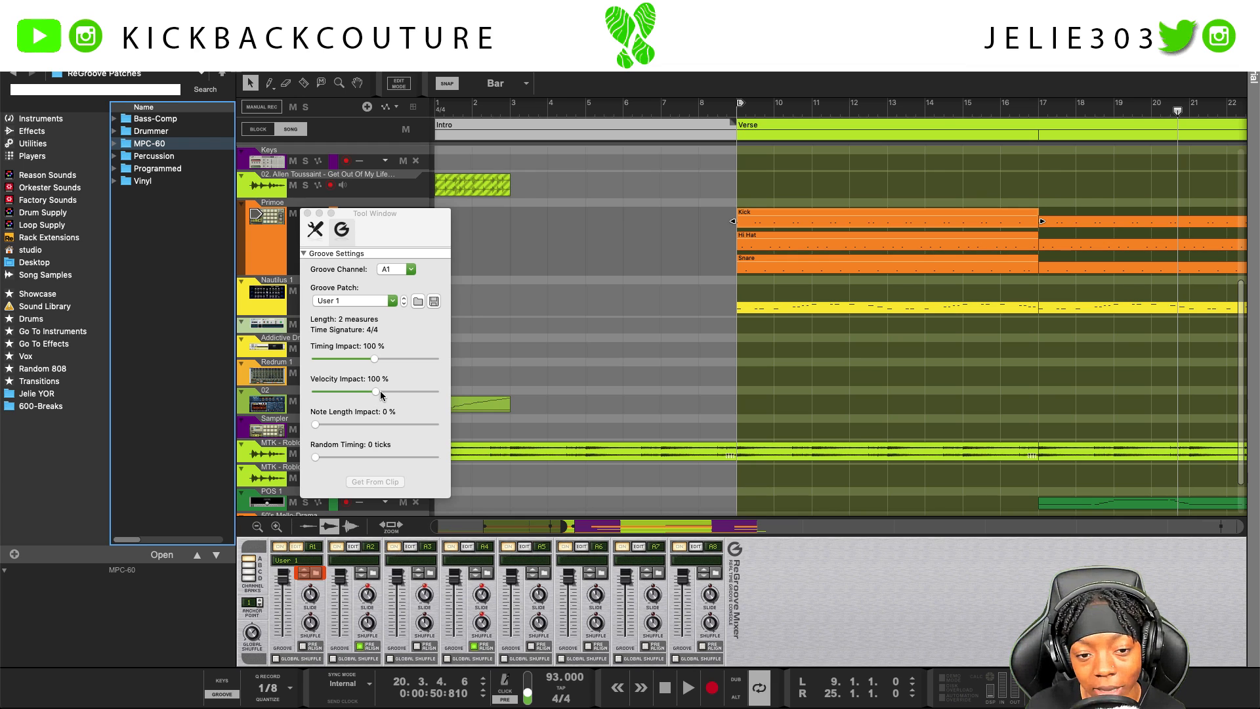
pyautogui.moveTo(373, 387); pyautogui.dragTo(414, 396)
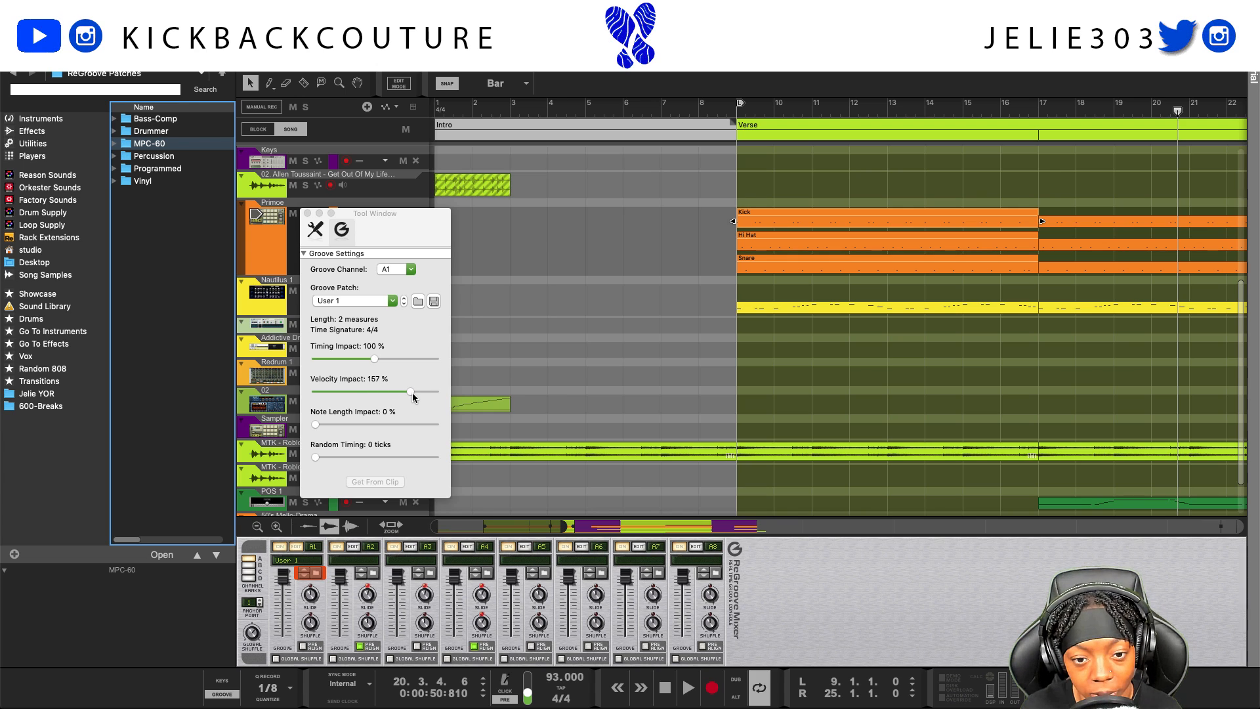
pyautogui.moveTo(413, 396); pyautogui.dragTo(377, 397)
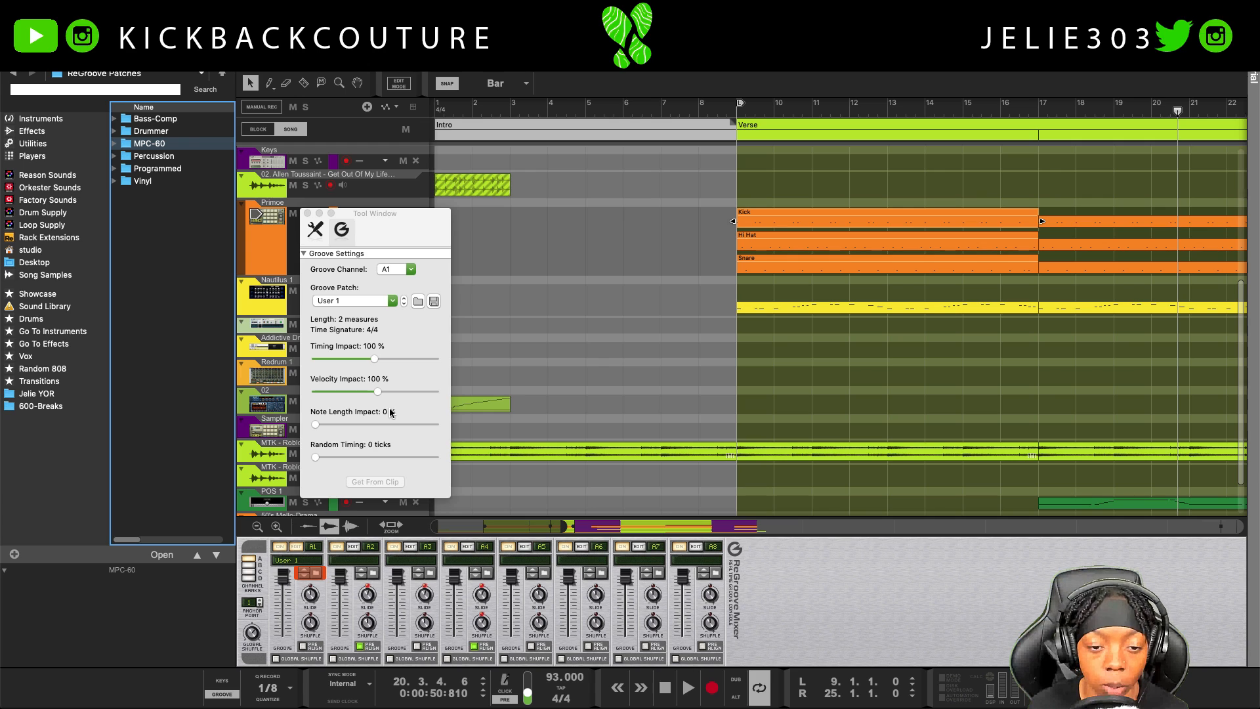
# Examine the Note Length Impact setting of the channel A1 groove, repositioning the groove settings window over the intro area
pyautogui.moveTo(391, 221); pyautogui.dragTo(389, 216)
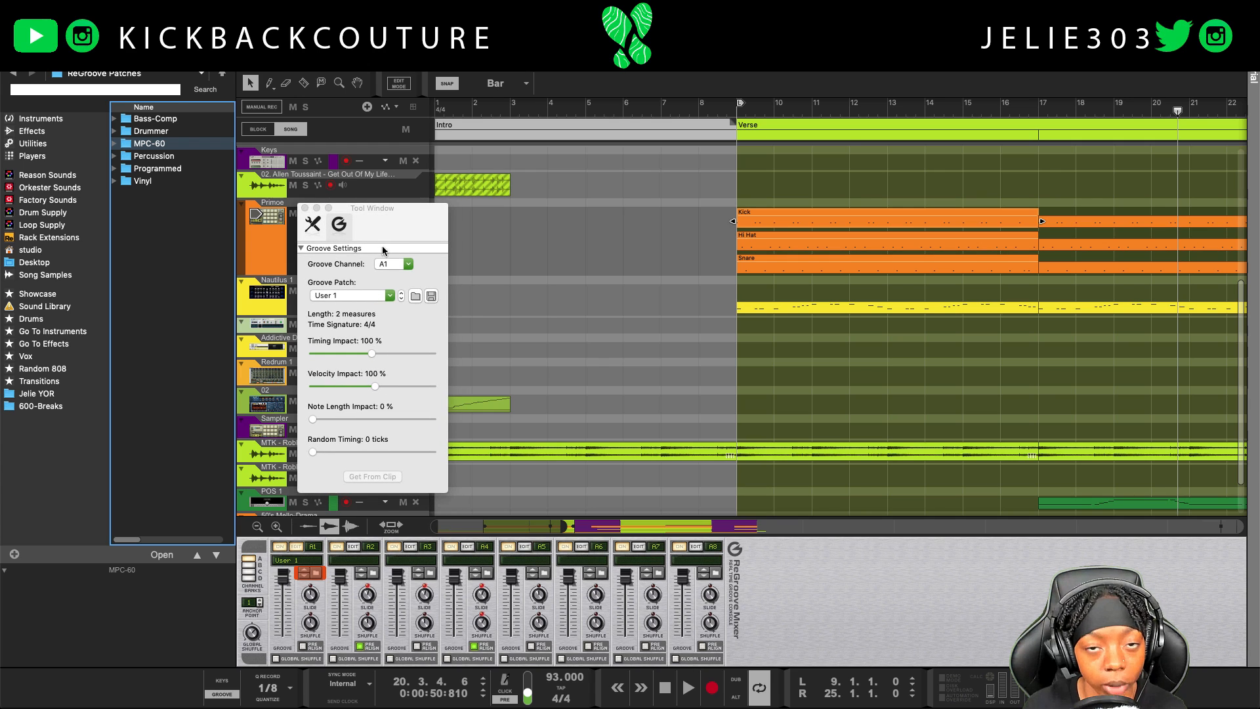
pyautogui.click(348, 412)
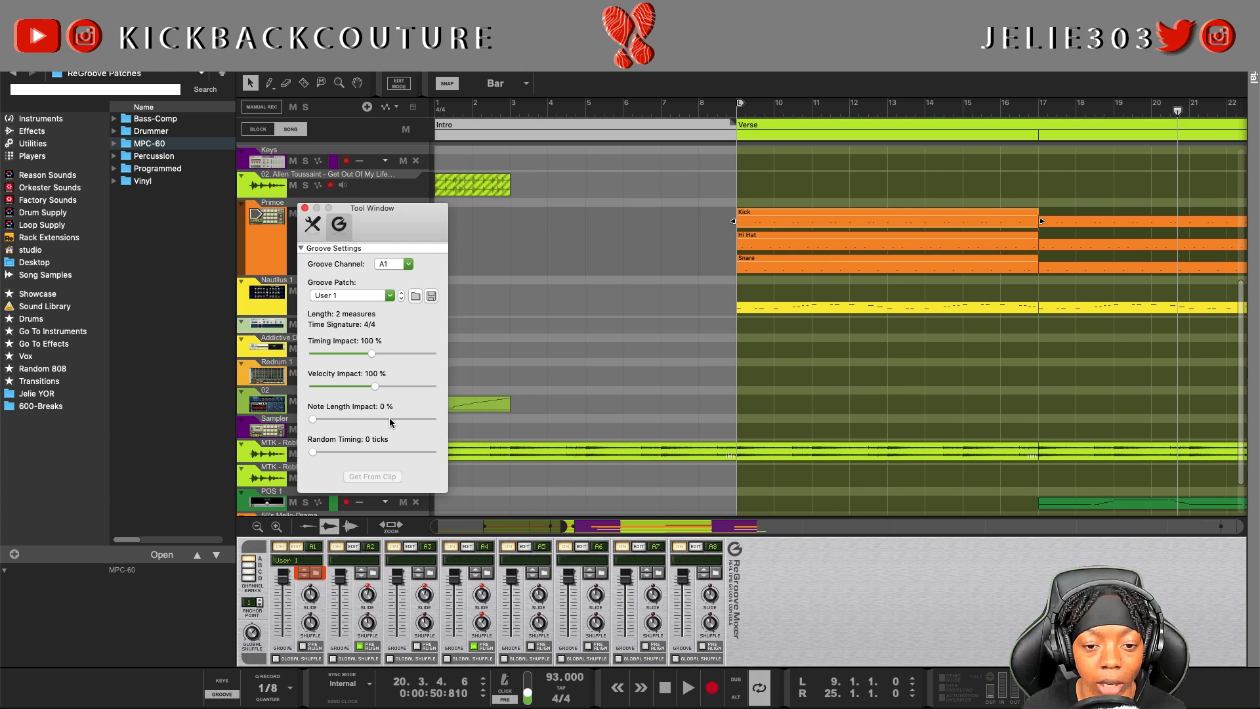
pyautogui.moveTo(312, 420)
pyautogui.mouseDown()
pyautogui.moveTo(387, 422)
pyautogui.moveTo(297, 421)
pyautogui.mouseUp()
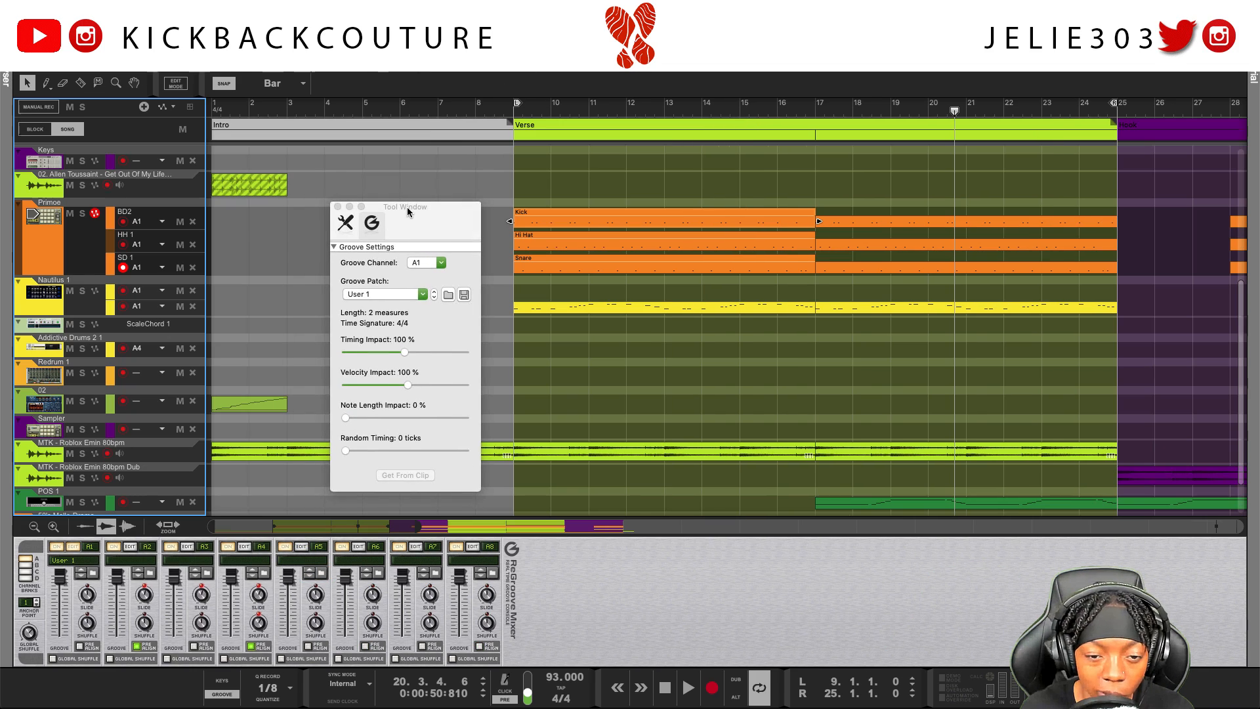
pyautogui.moveTo(406, 207); pyautogui.dragTo(427, 195)
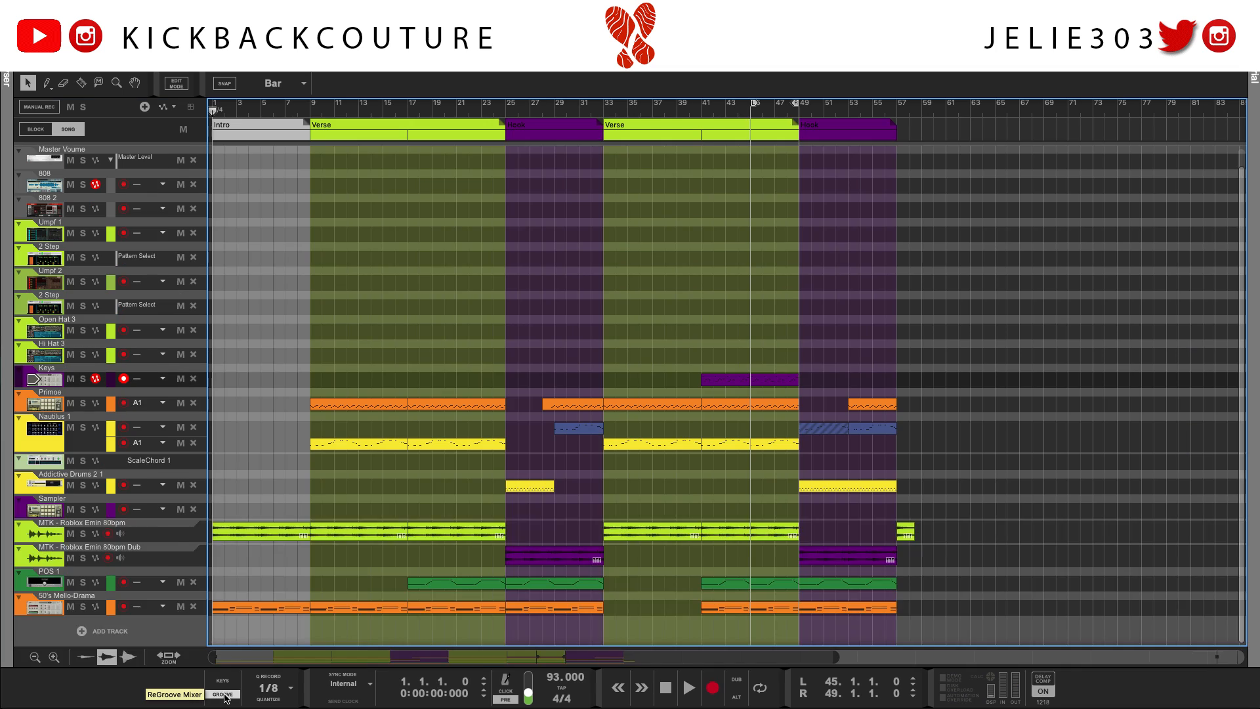
# Show the ReGroove Mixer and turn off Global Shuffle for channel A1
pyautogui.click(222, 693)
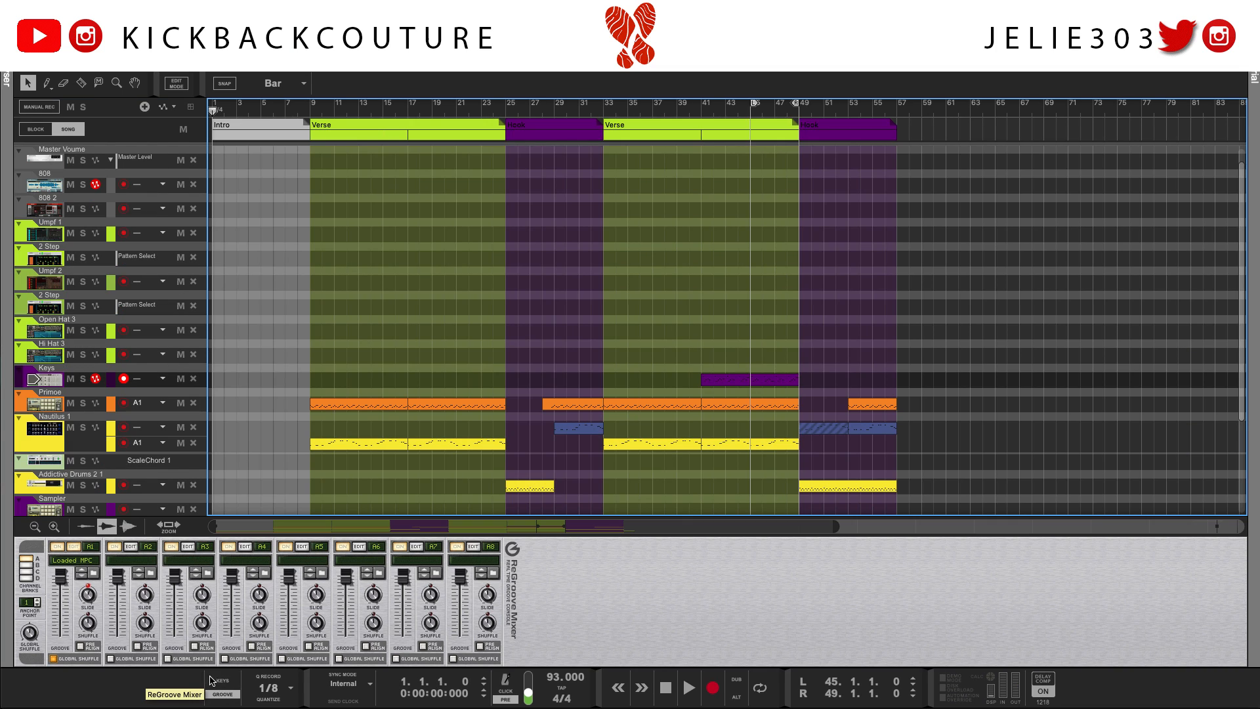
pyautogui.click(53, 658)
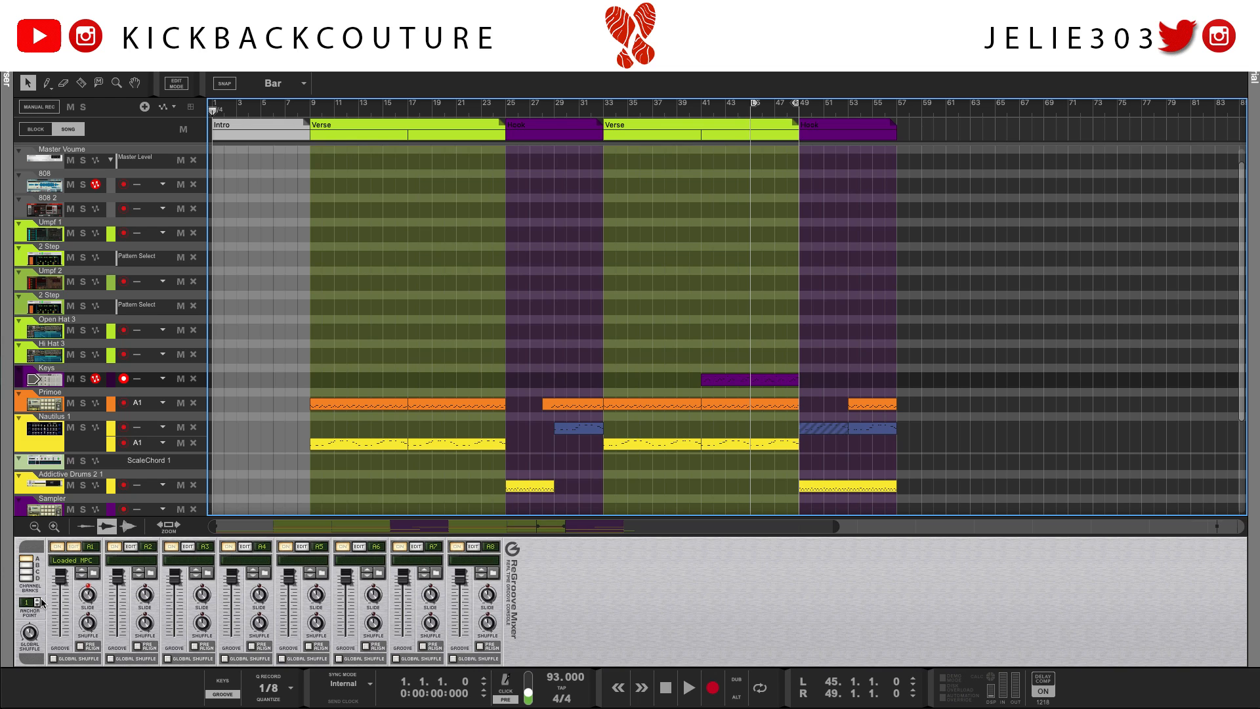
# Open the first verse clip on the Primoe drum track, select its BD2 notes and close the clip editor
pyautogui.scroll(-1, 293, 427)
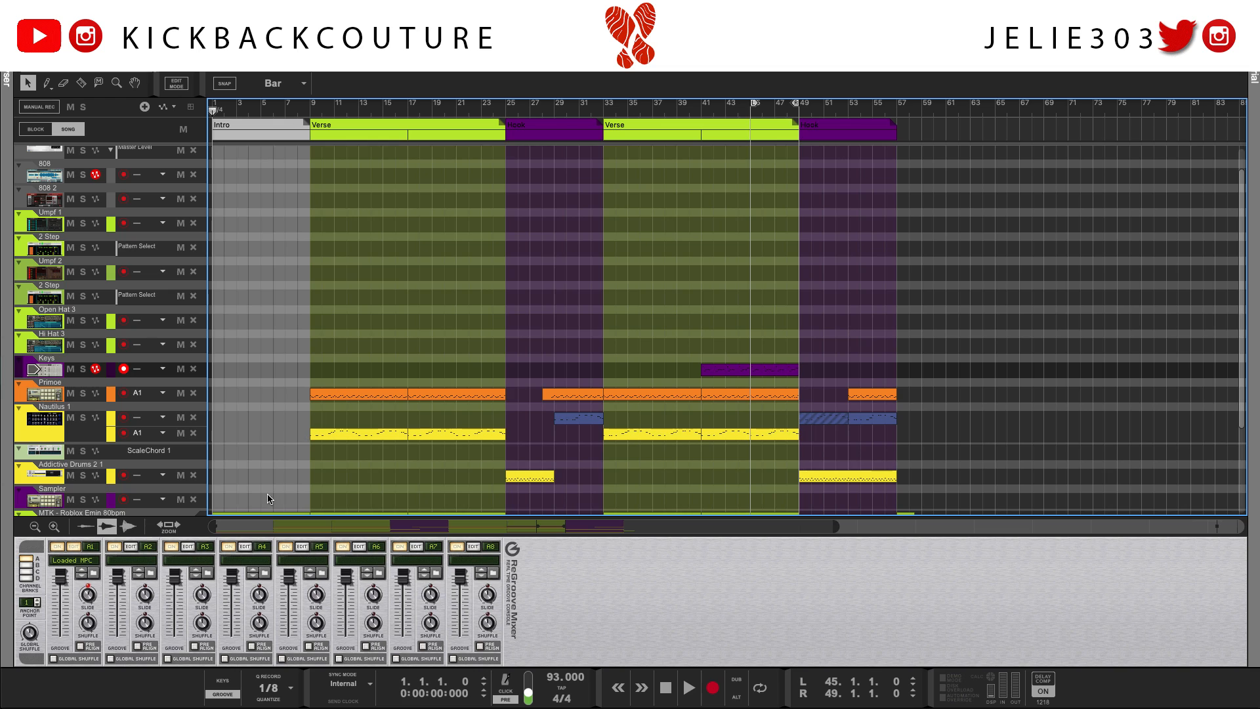
pyautogui.moveTo(91, 597)
pyautogui.doubleClick(333, 394)
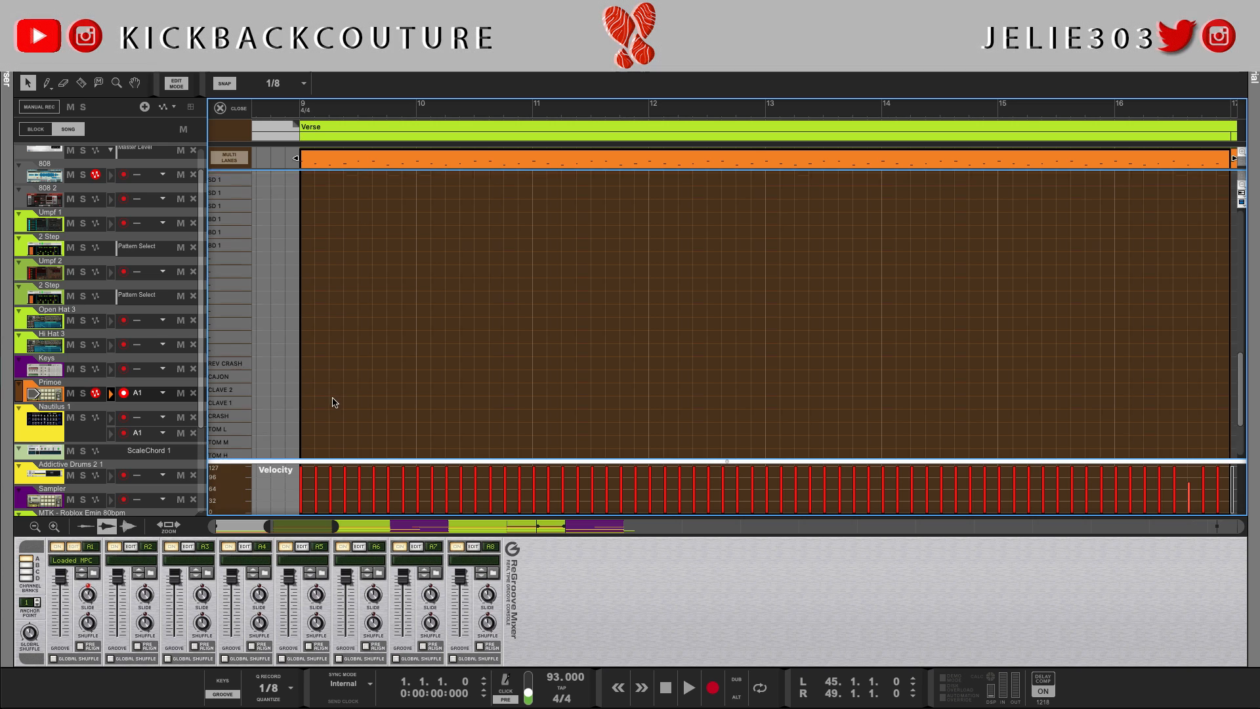
pyautogui.click(226, 399)
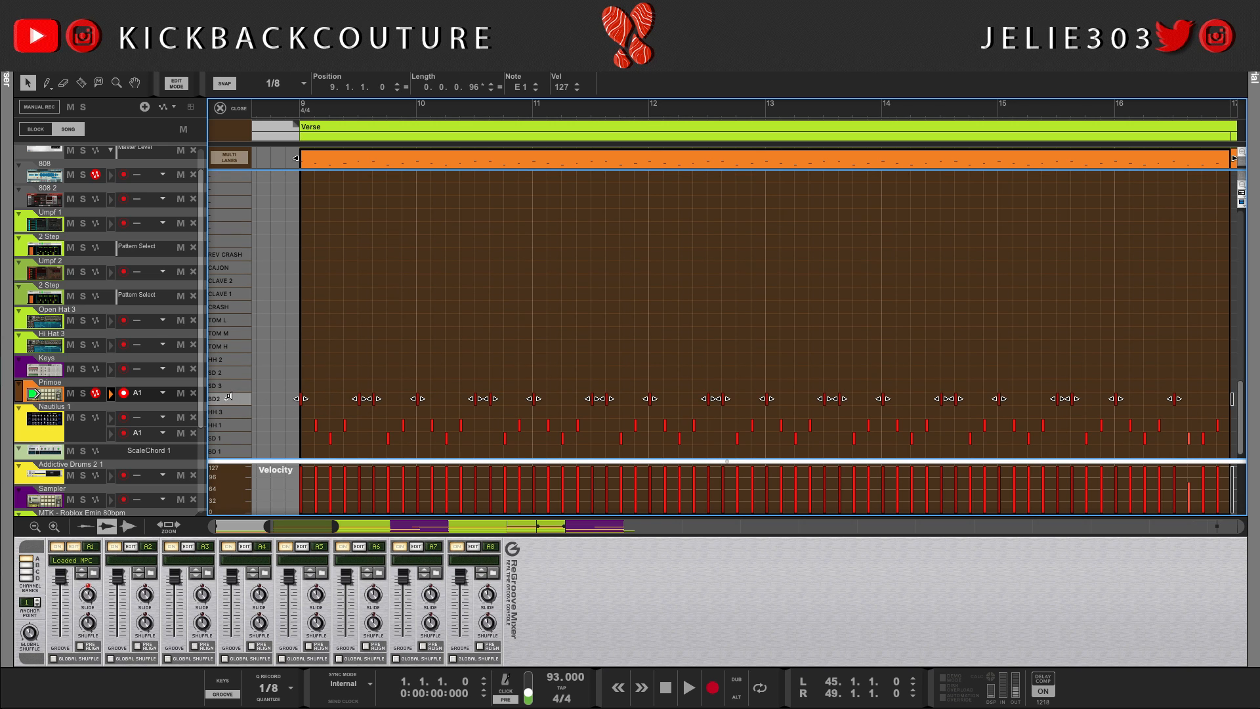
pyautogui.click(240, 110)
pyautogui.scroll(-3, 151, 315)
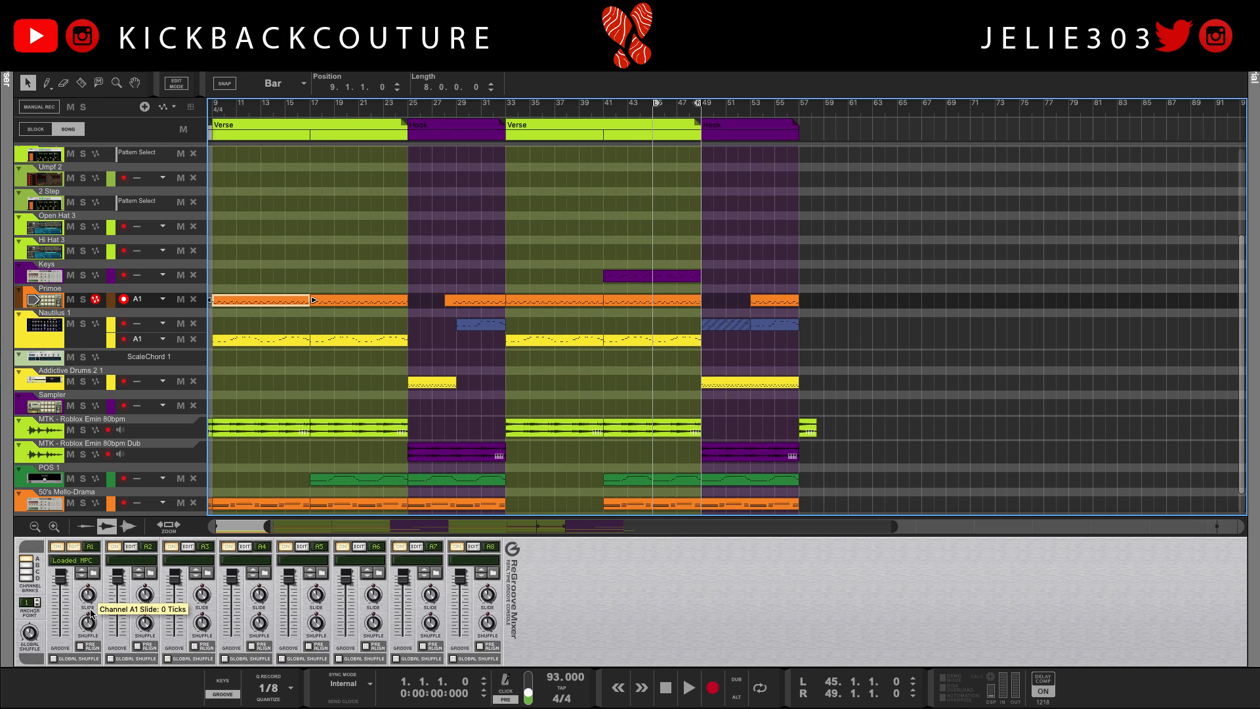
# Play the first verse from bar 9 and again from bar 8 to hear the channel A1 groove
pyautogui.moveTo(89, 611); pyautogui.dragTo(90, 617)
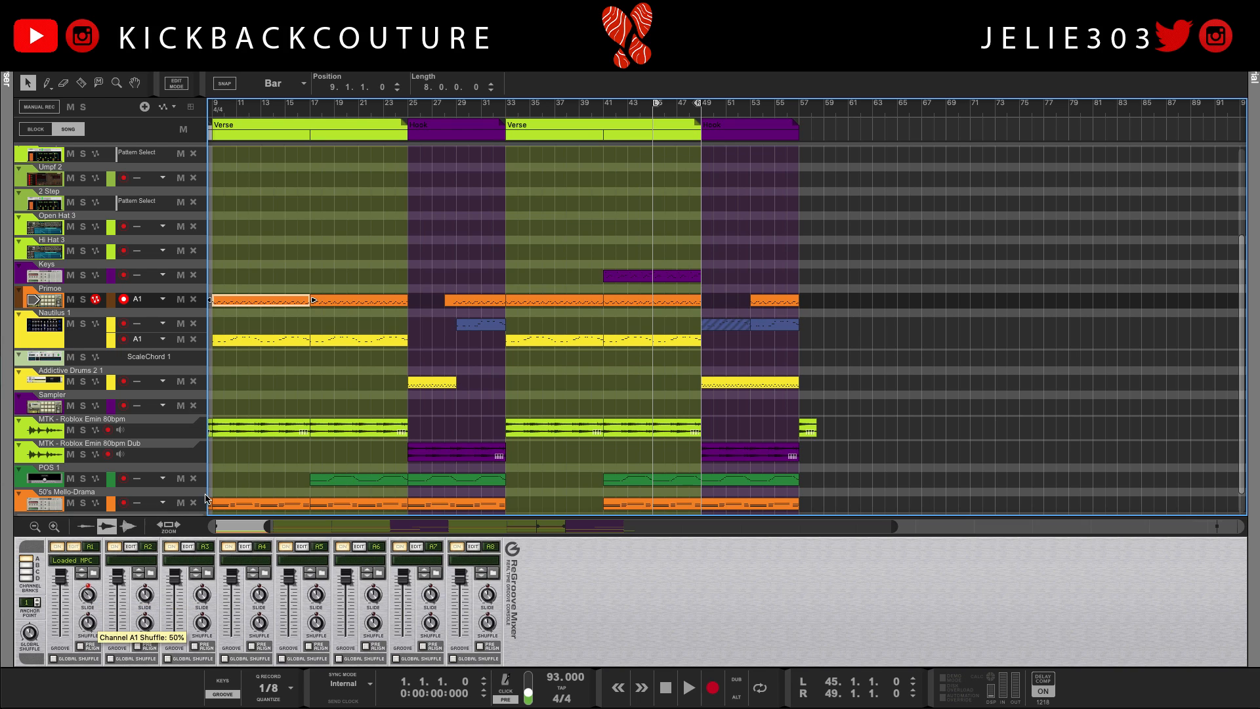
pyautogui.hscroll(-3, 262, 305)
pyautogui.click(312, 109)
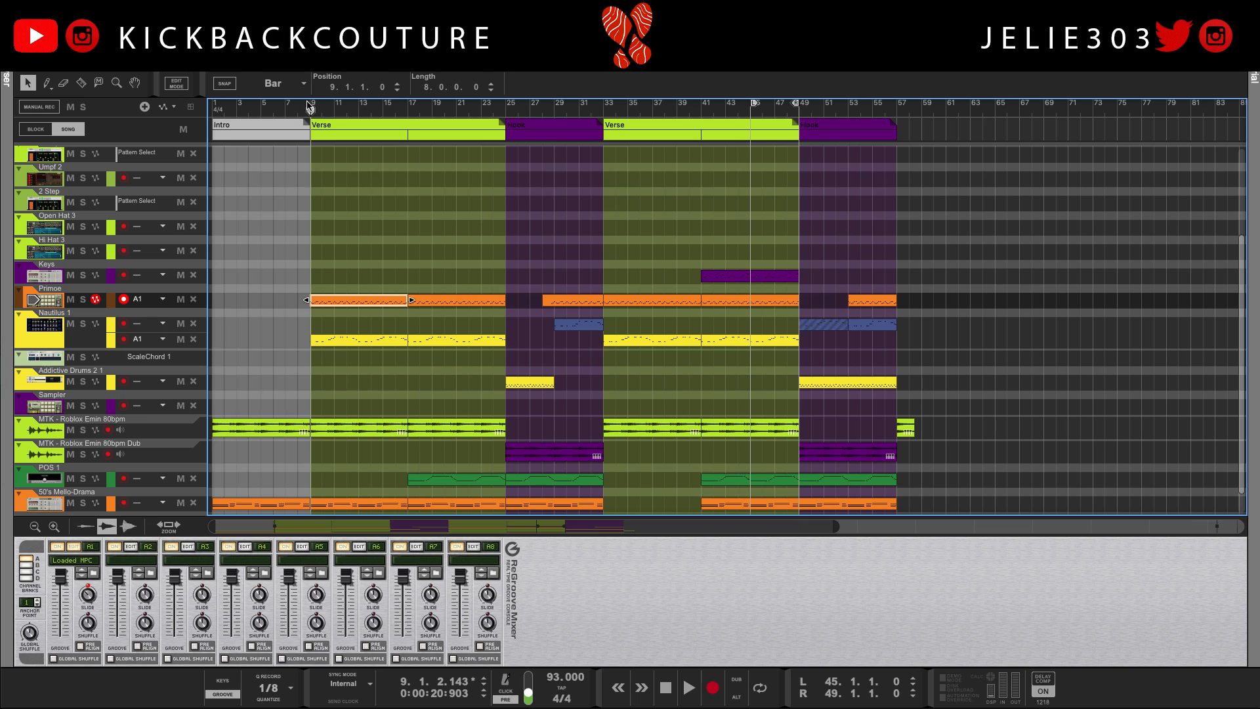
pyautogui.press('space')
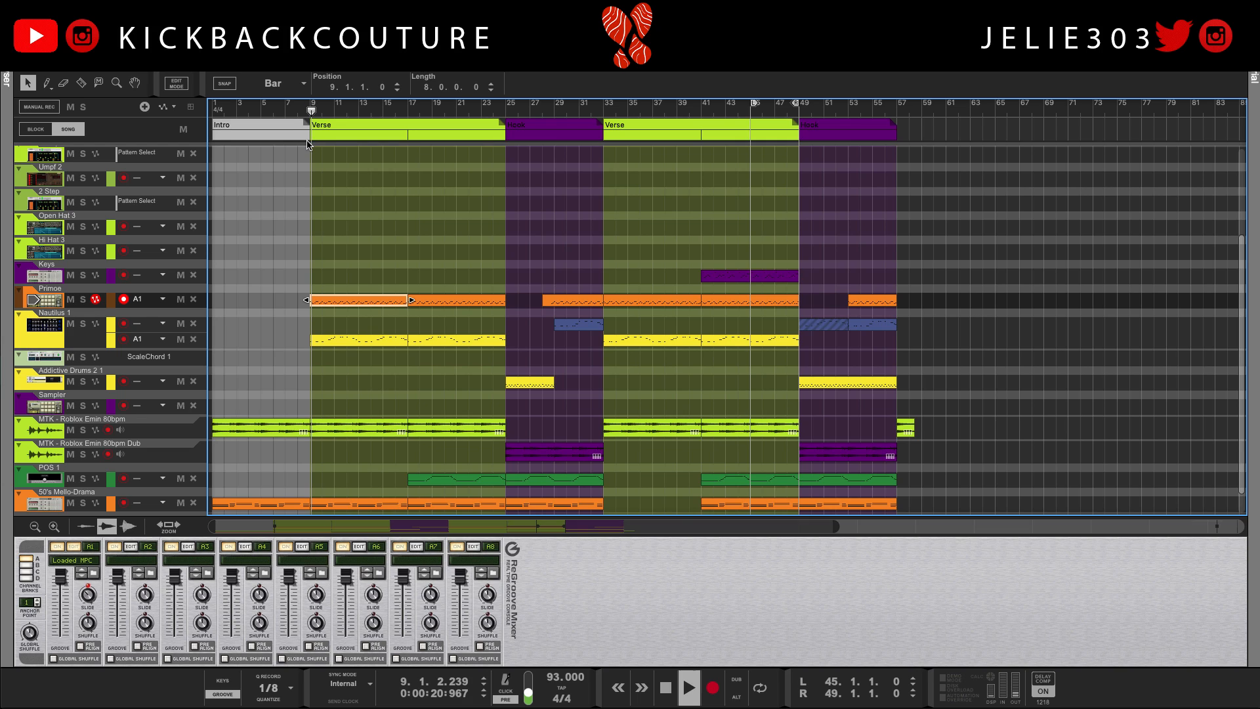
pyautogui.press('space')
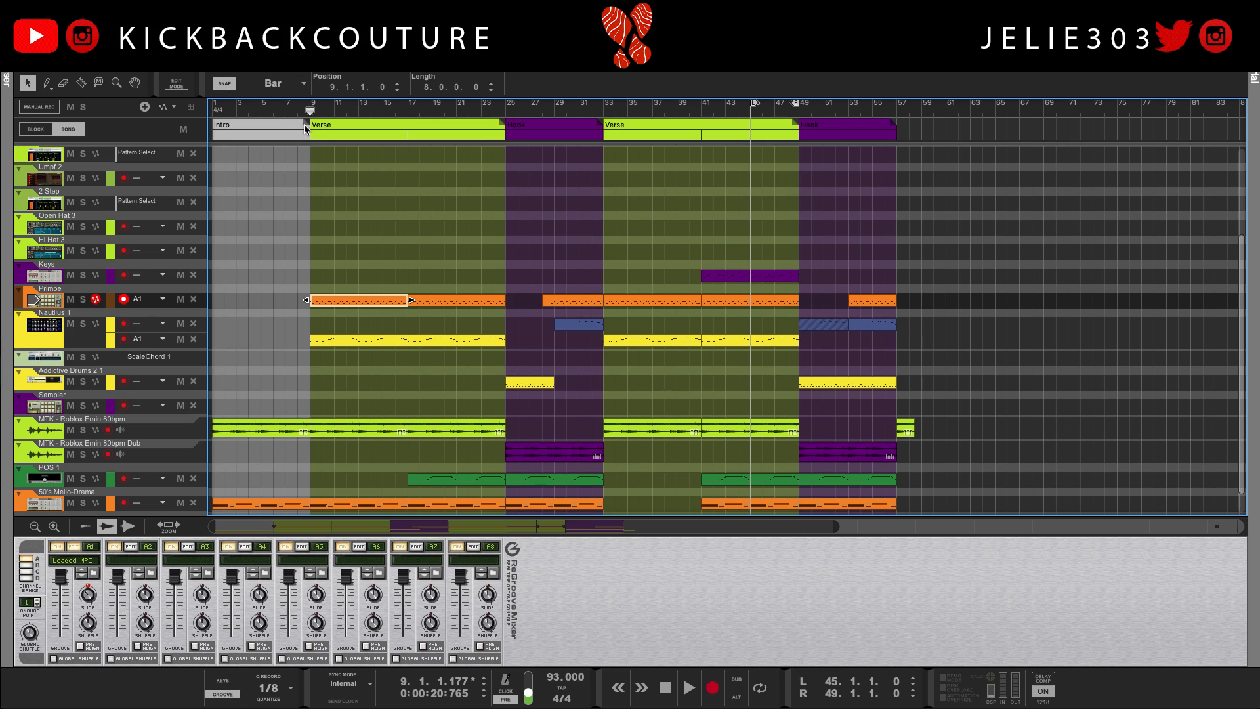
pyautogui.press('space')
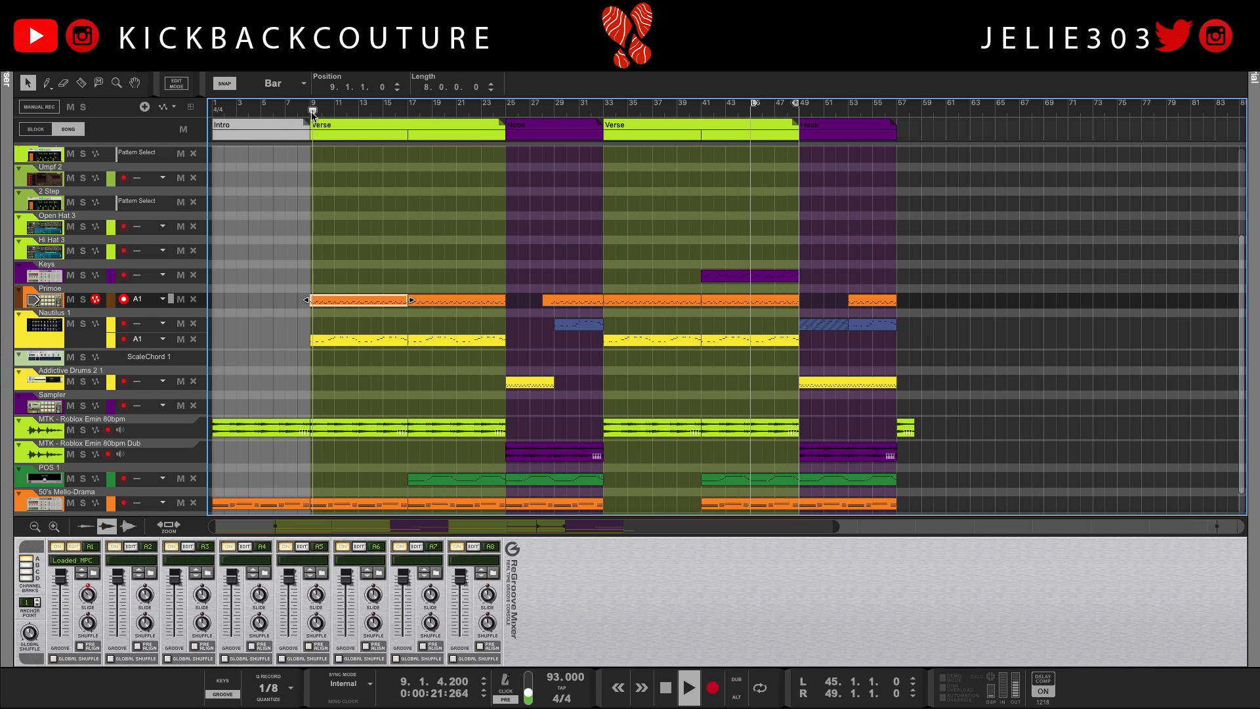
pyautogui.press('space')
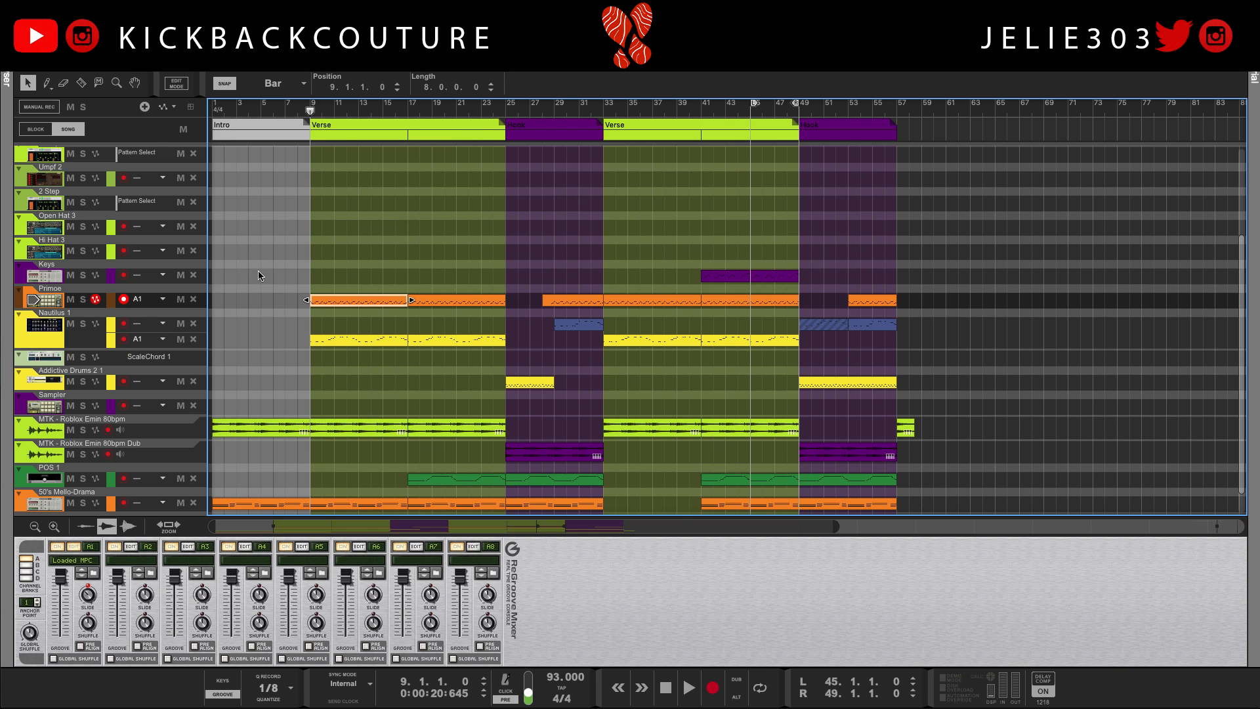
pyautogui.click(298, 106)
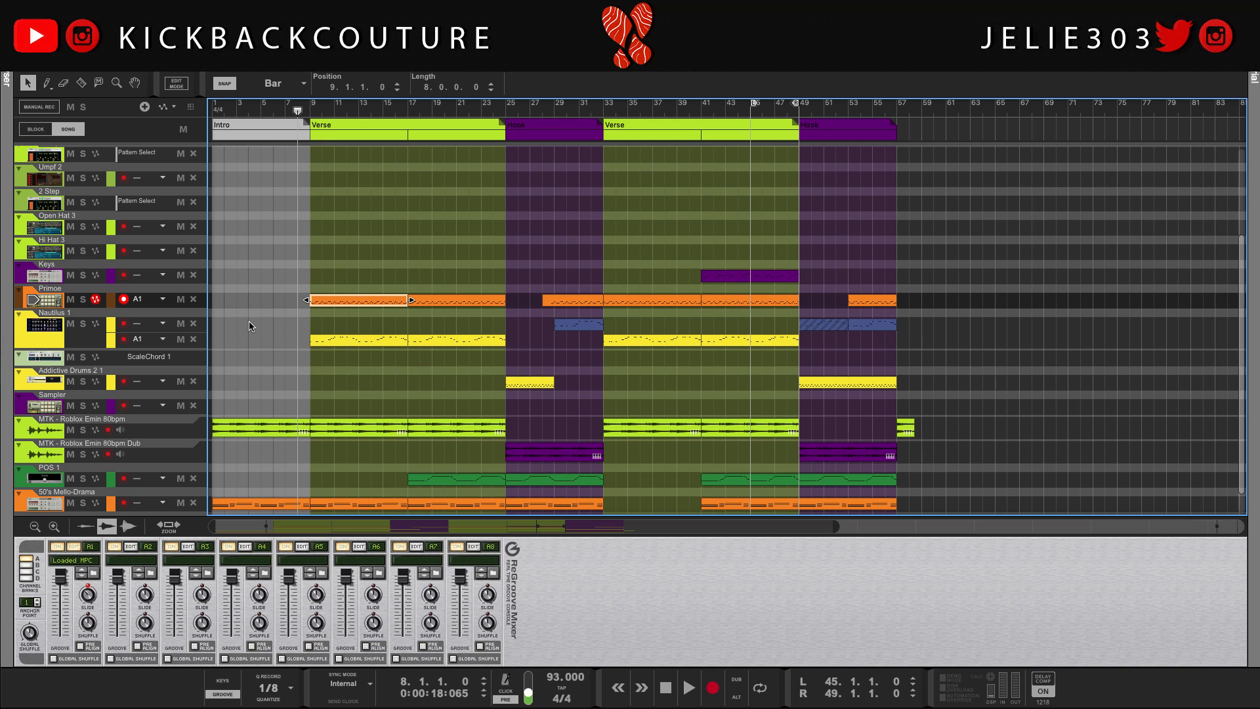
pyautogui.press('space')
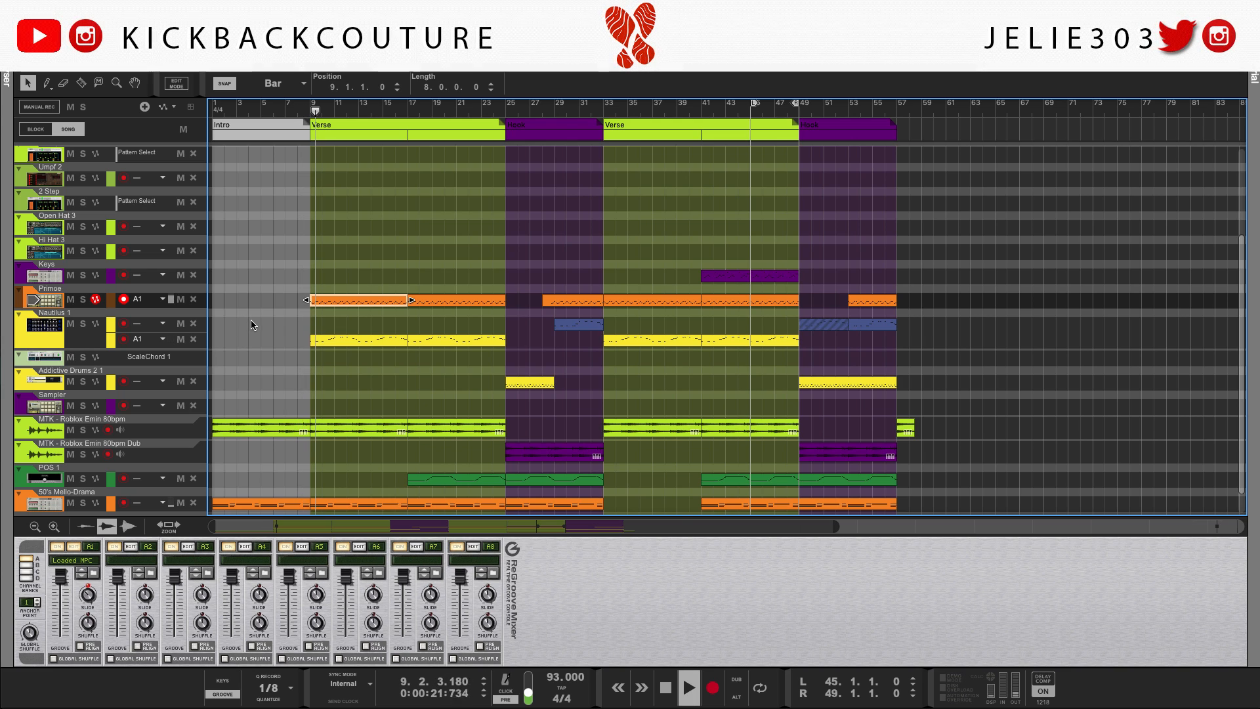
pyautogui.press('space')
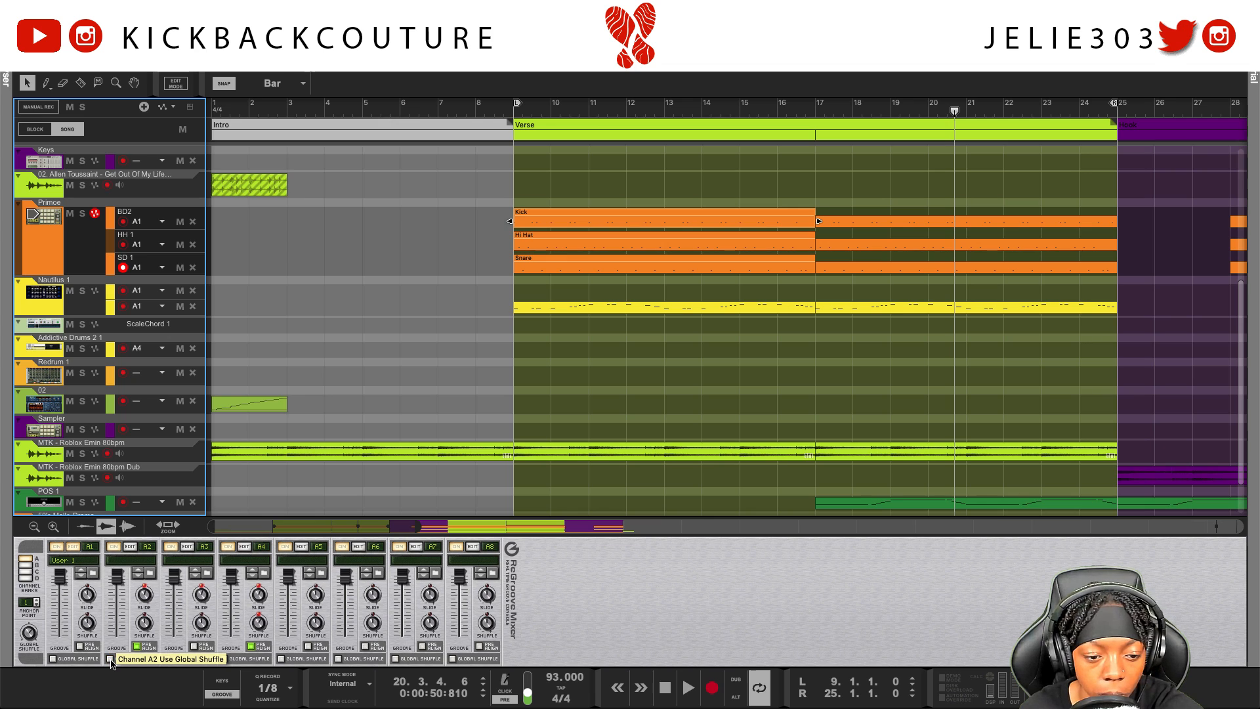
# Turn off Global Shuffle for channel A2 and hide the ReGroove Mixer
pyautogui.click(111, 660)
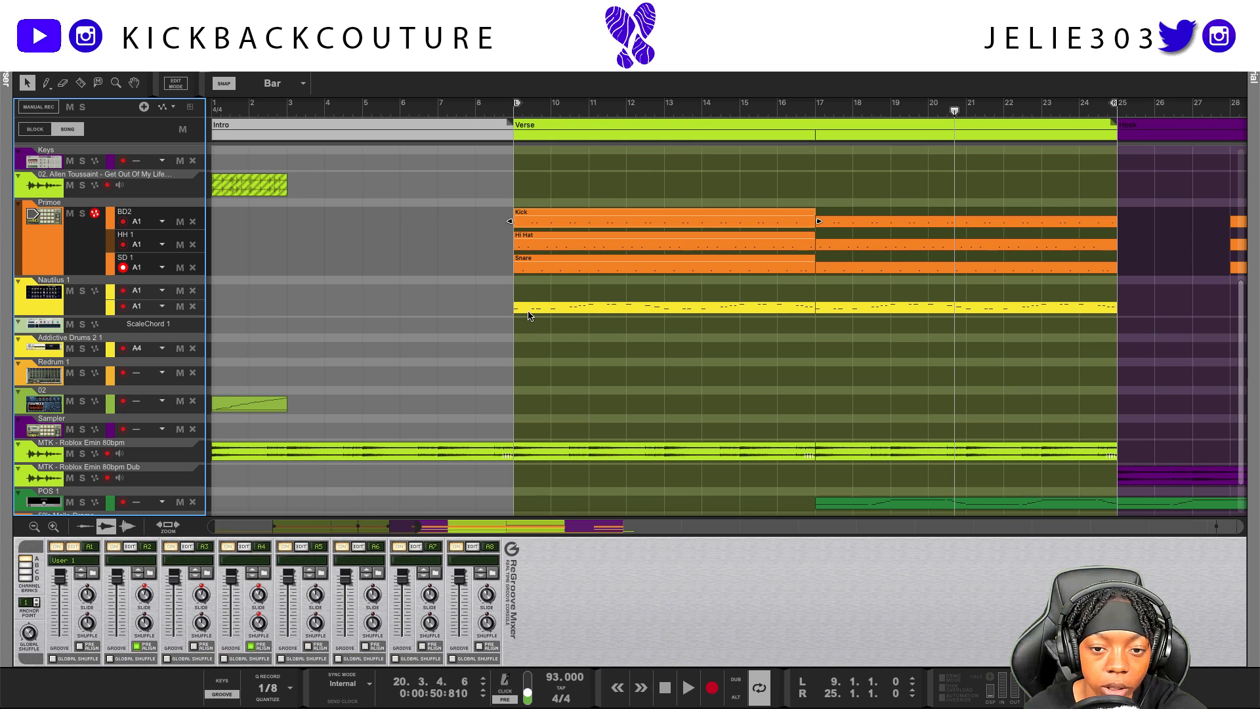
pyautogui.scroll(-1, 504, 322)
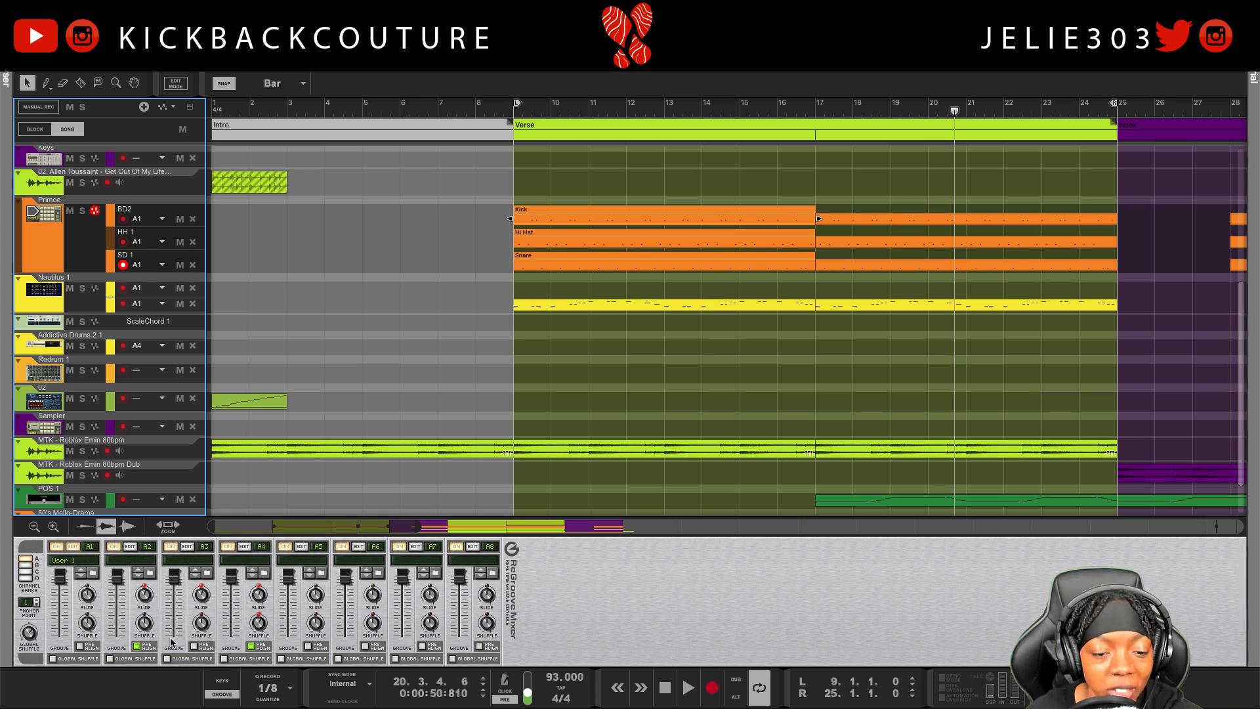
pyautogui.click(223, 696)
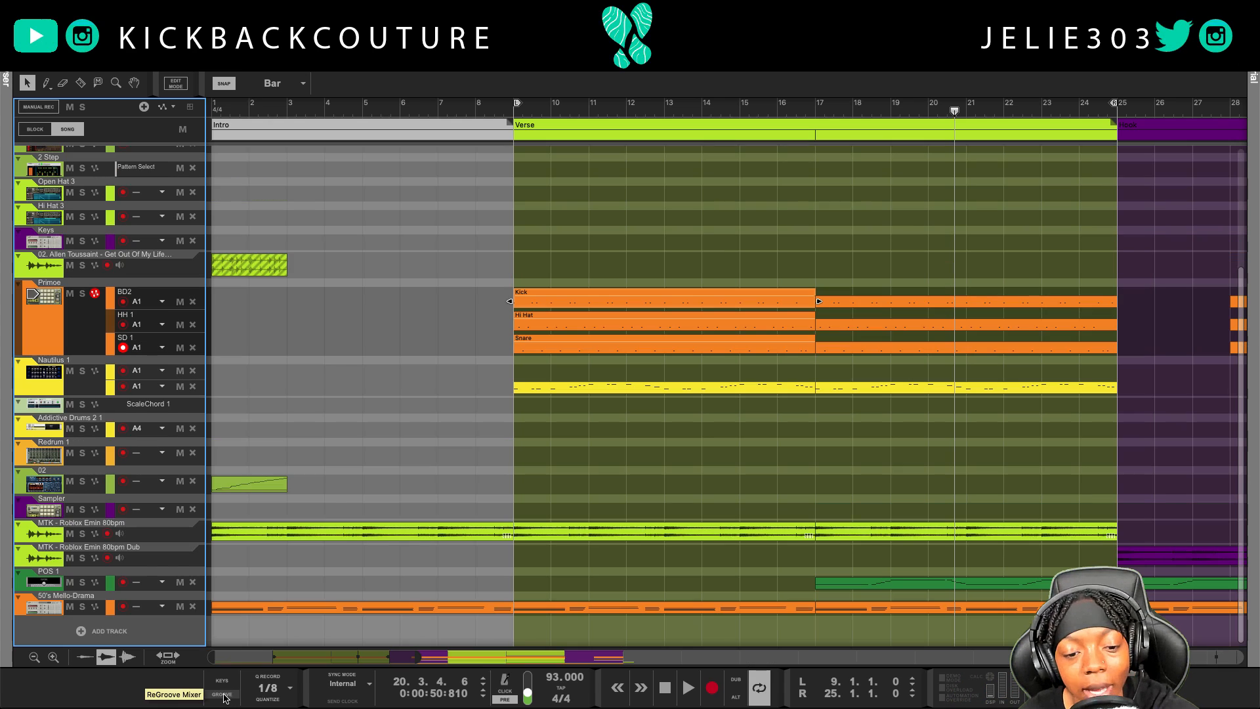